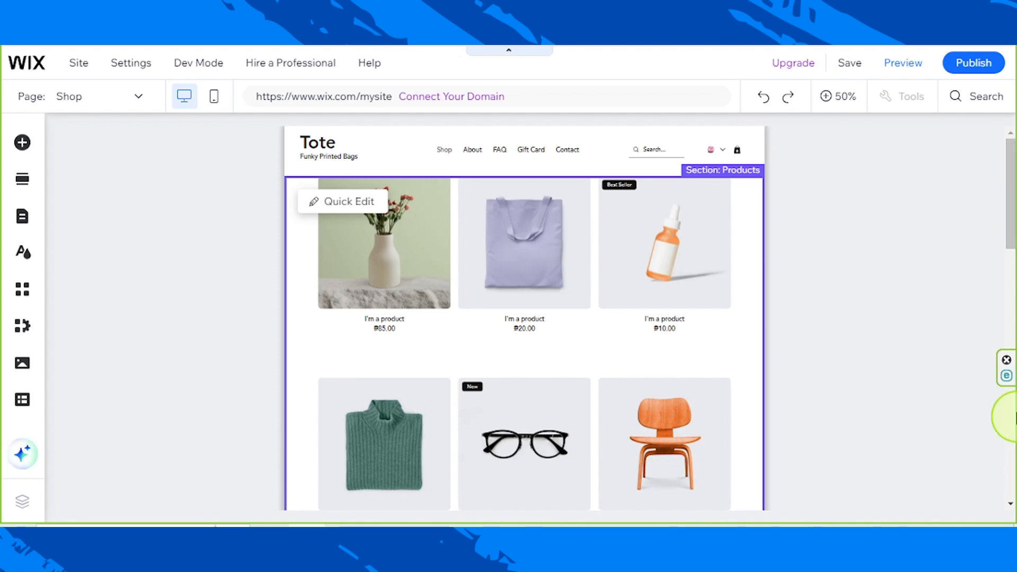
- Open the site design settings and look through the Shop page from the product grid down to the footer
{"action": "left_click", "coordinate": [19, 256]}
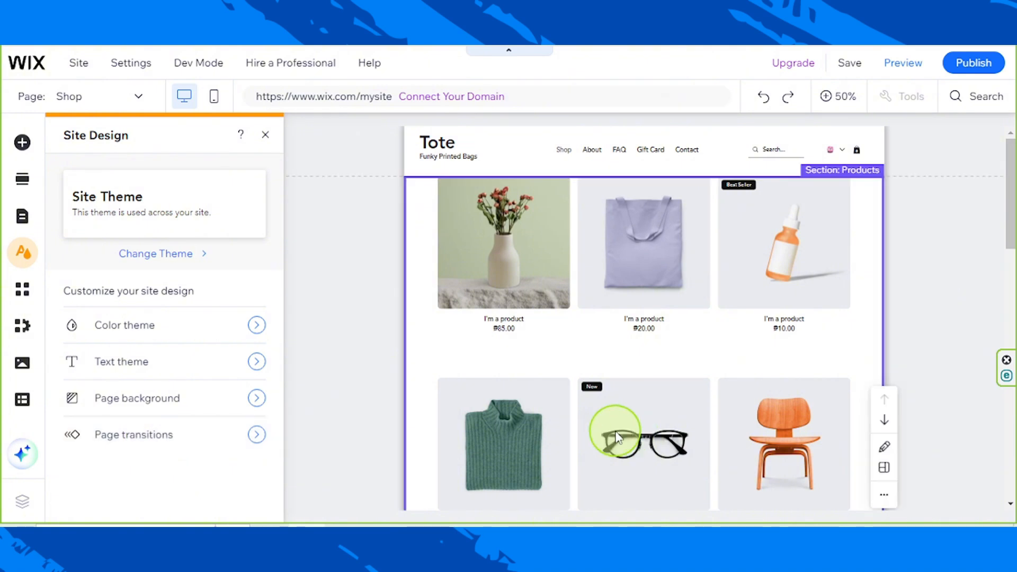
{"action": "scroll", "coordinate": [609, 428], "scroll_direction": "down", "scroll_amount": 7}
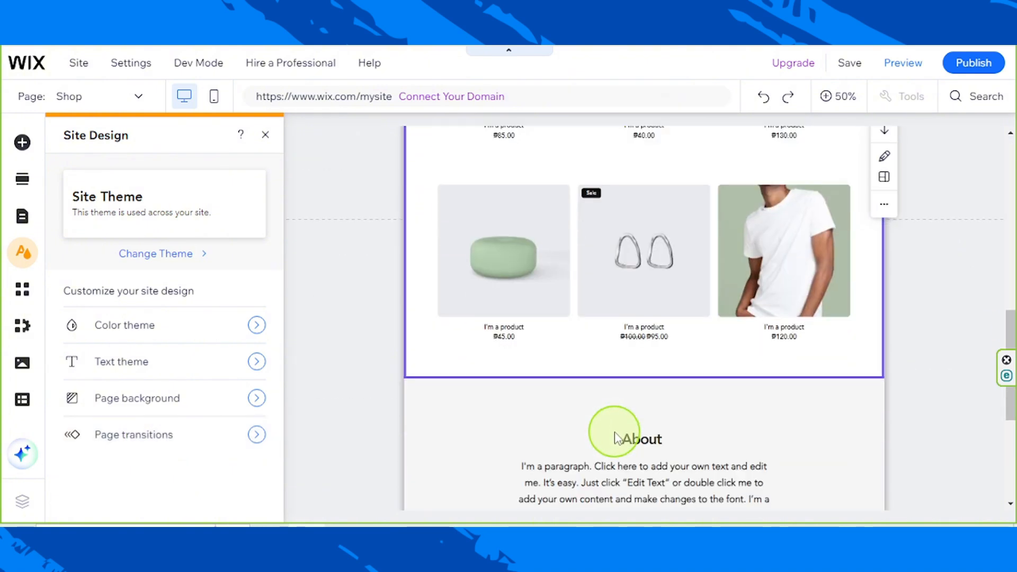
{"action": "scroll", "coordinate": [614, 437], "scroll_direction": "down", "scroll_amount": 4}
{"action": "scroll", "coordinate": [616, 438], "scroll_direction": "up", "scroll_amount": 8}
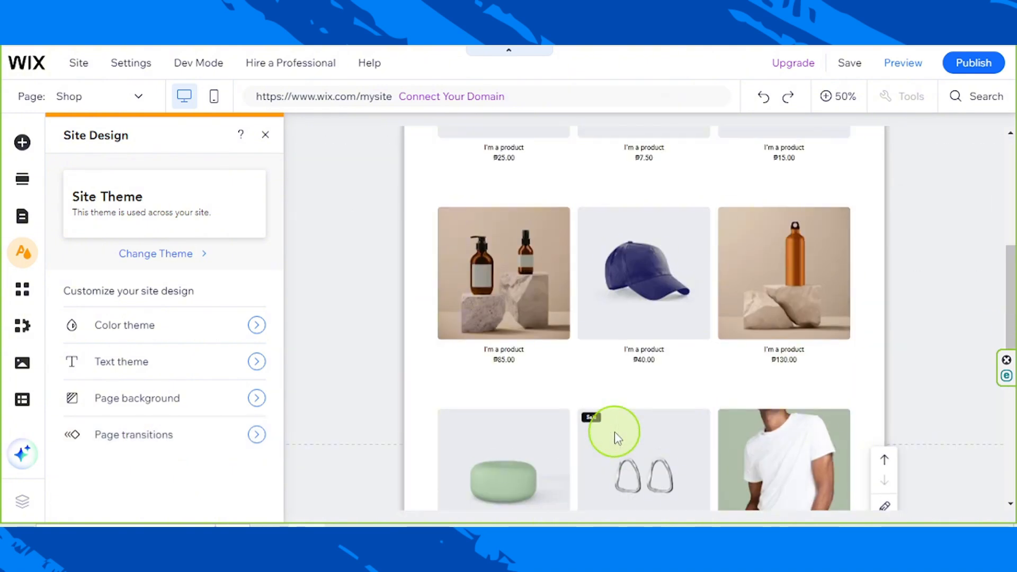
{"action": "scroll", "coordinate": [616, 437], "scroll_direction": "down", "scroll_amount": 4}
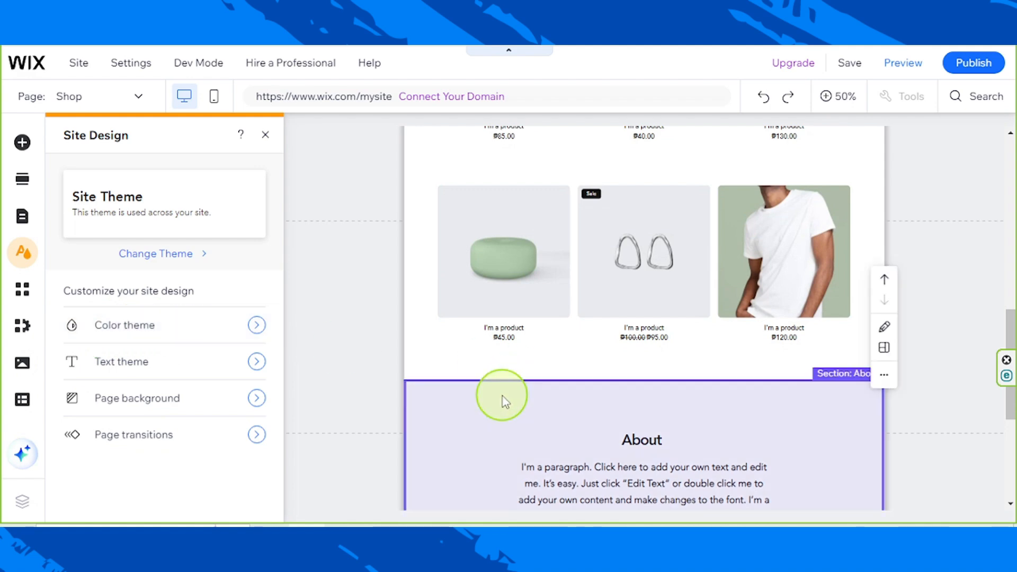
{"action": "scroll", "coordinate": [498, 401], "scroll_direction": "down", "scroll_amount": 3}
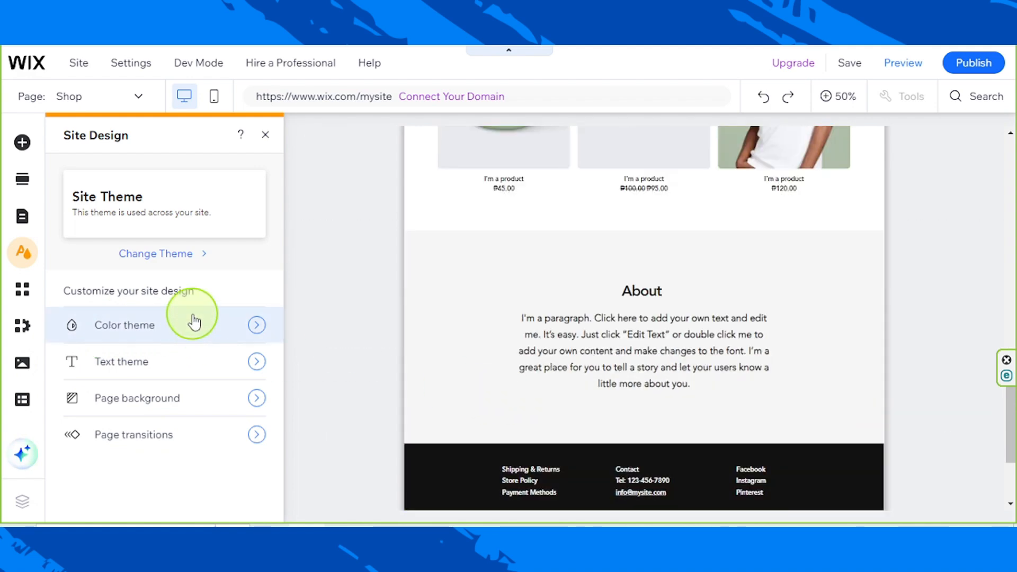
- Upload the Pink and White Minimalist palette image from the Sample Images folder on the computer to the site files
{"action": "left_click", "coordinate": [17, 371]}
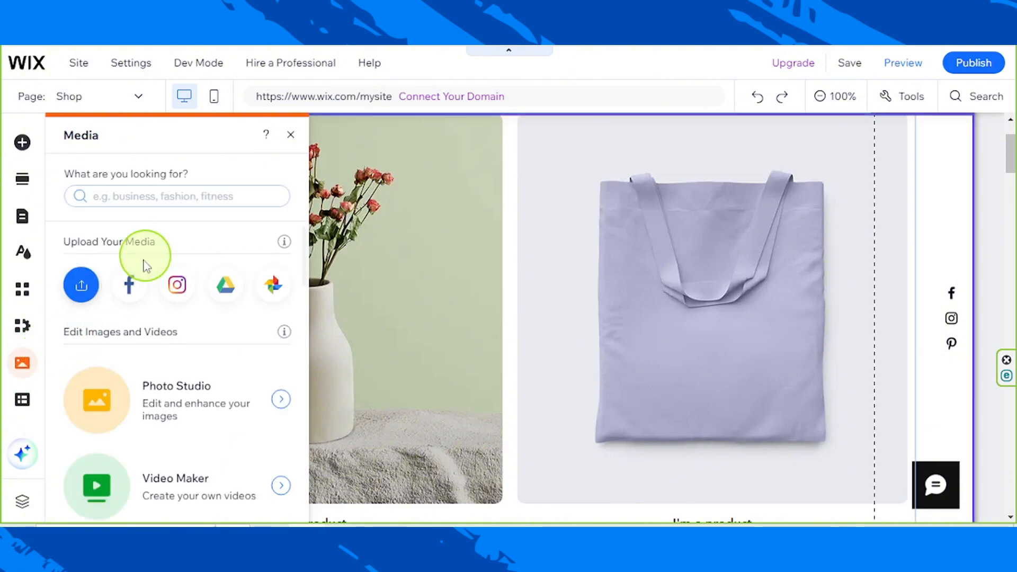
{"action": "left_click", "coordinate": [85, 289]}
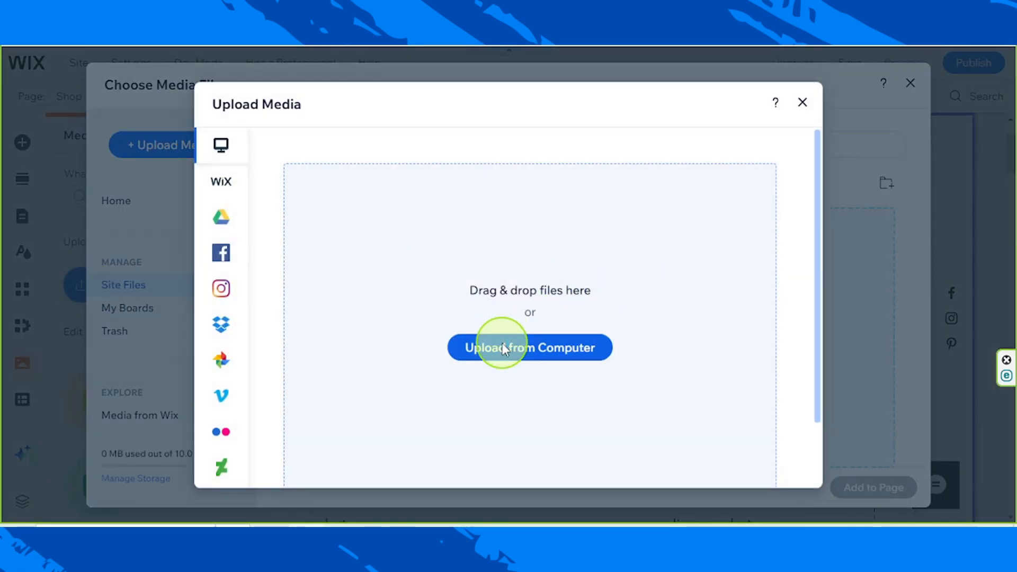
{"action": "left_click", "coordinate": [502, 348]}
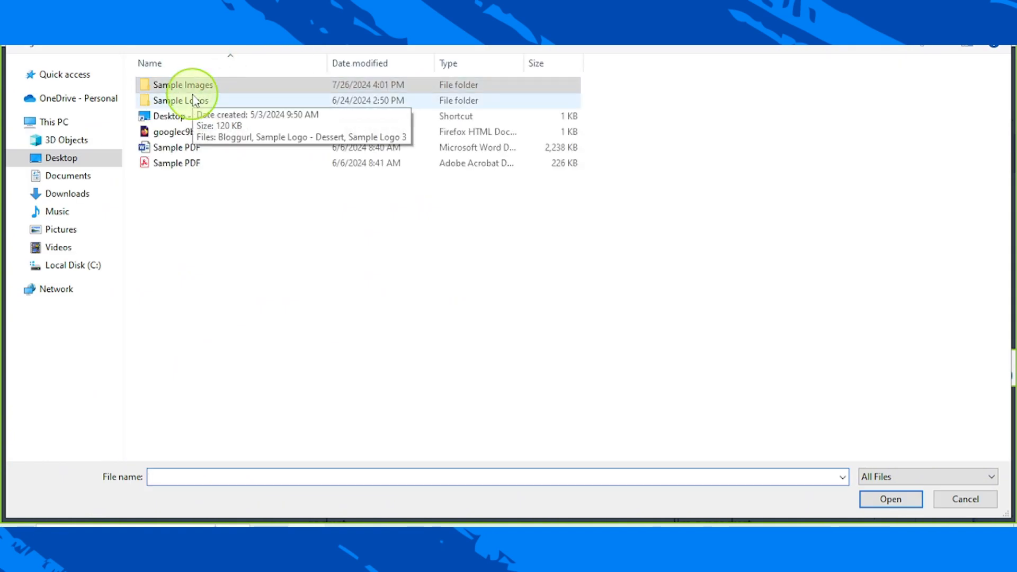
{"action": "double_click", "coordinate": [194, 96]}
{"action": "left_click", "coordinate": [259, 22]}
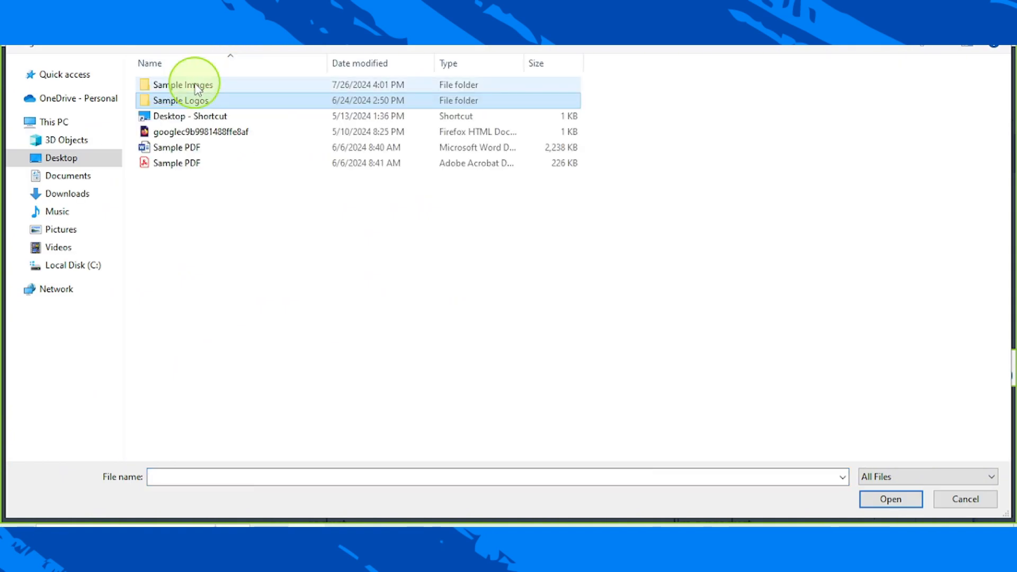
{"action": "double_click", "coordinate": [198, 87]}
{"action": "double_click", "coordinate": [249, 91]}
{"action": "left_click", "coordinate": [490, 96]}
{"action": "left_click", "coordinate": [867, 502]}
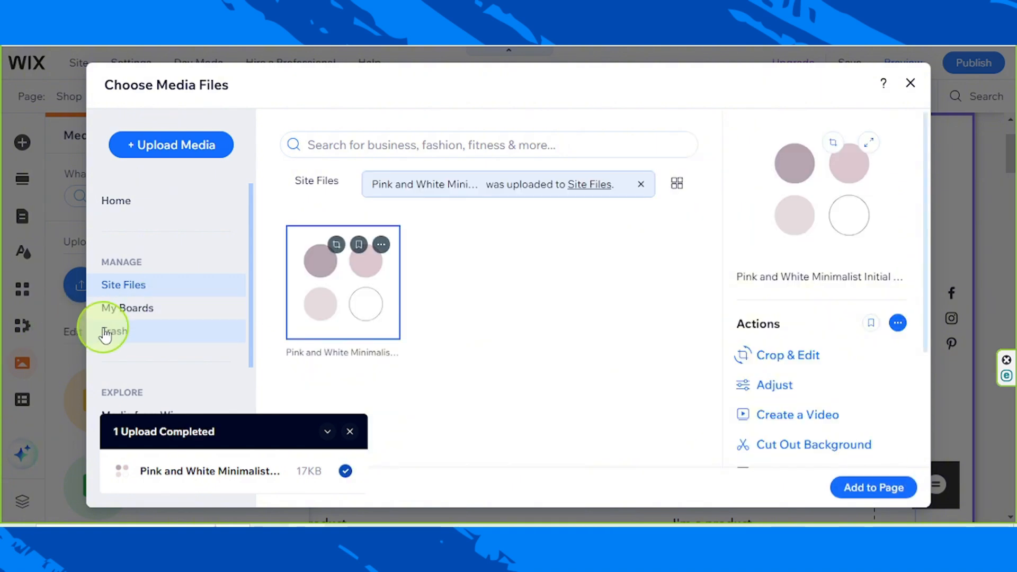
- Add the uploaded palette image to the page, shrink it to about half its size and place it over the tote bag image's lower edge
{"action": "left_click", "coordinate": [851, 496]}
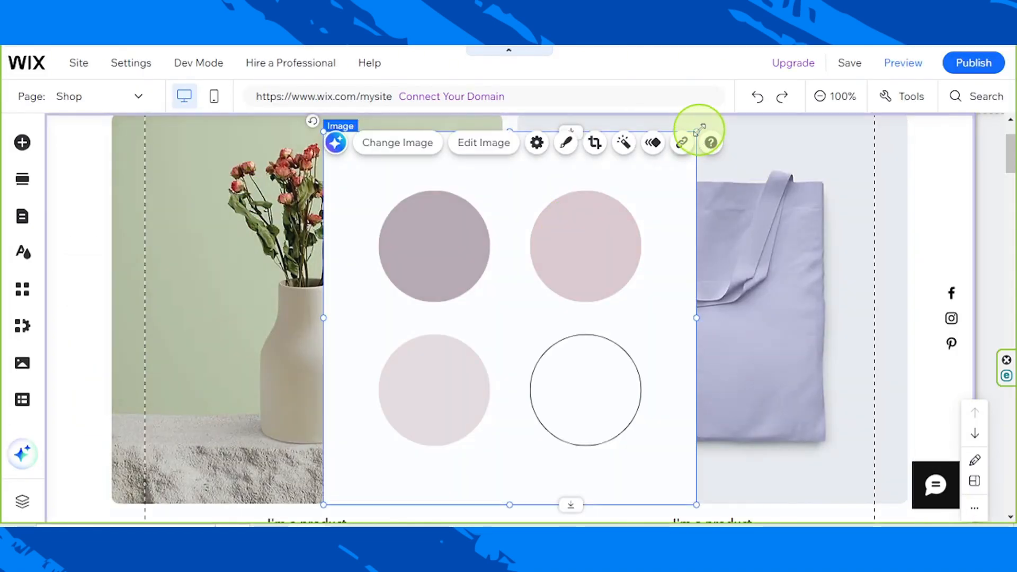
{"action": "left_click_drag", "start_coordinate": [697, 132], "coordinate": [509, 320]}
{"action": "scroll", "coordinate": [418, 331], "scroll_direction": "down", "scroll_amount": 3}
{"action": "left_click_drag", "start_coordinate": [417, 316], "coordinate": [661, 395]}
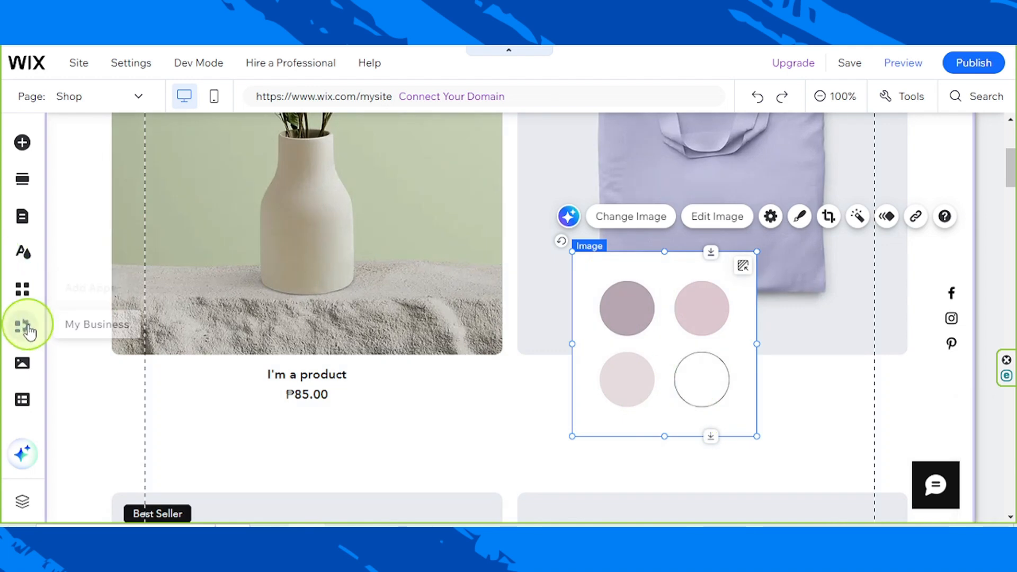
- Add the palette image's dark mauve, #B6A6B0, as the first accent color of the color theme by sampling it with the eyedropper
{"action": "left_click", "coordinate": [16, 265]}
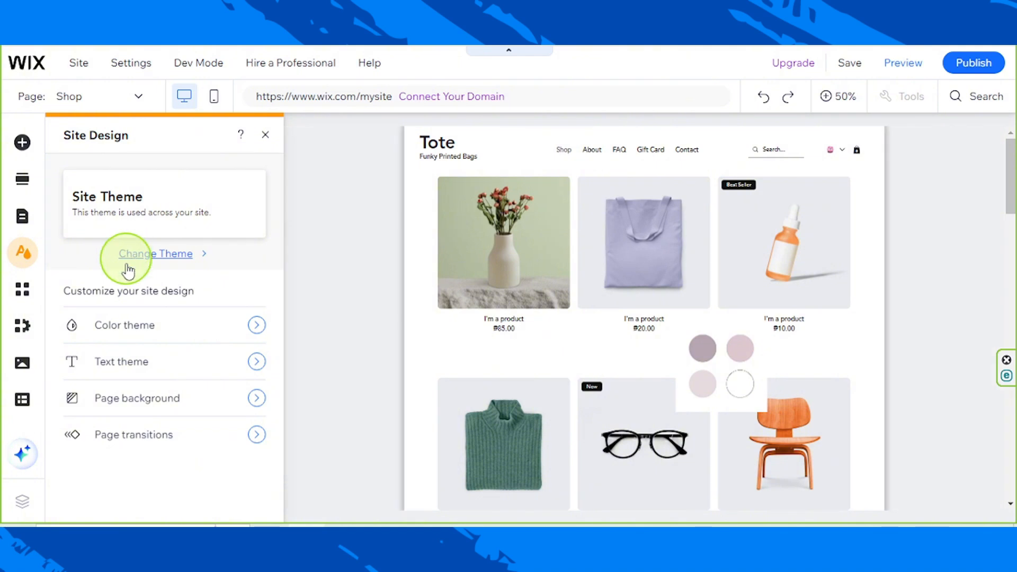
{"action": "left_click", "coordinate": [129, 328]}
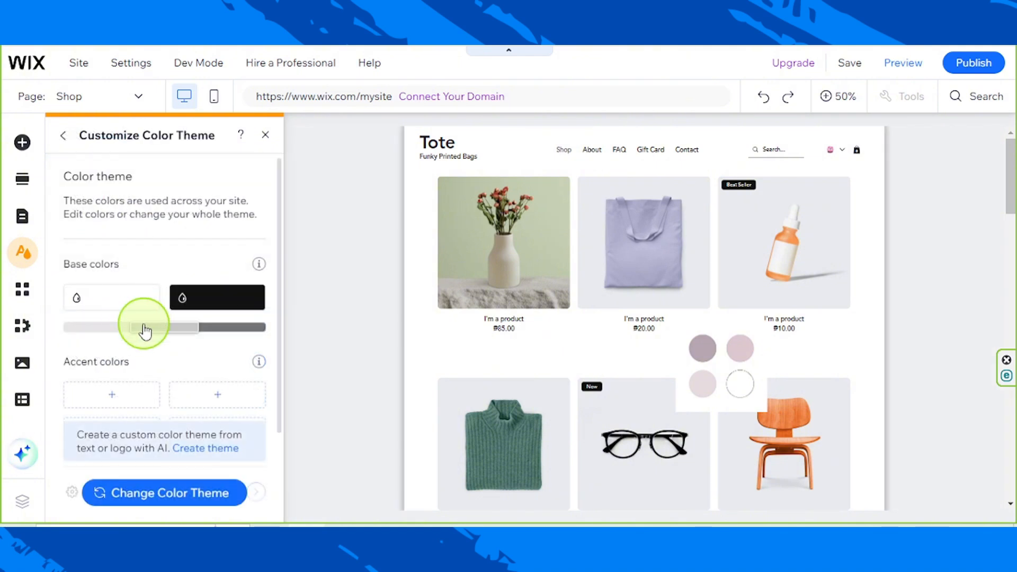
{"action": "scroll", "coordinate": [144, 332], "scroll_direction": "down", "scroll_amount": 2}
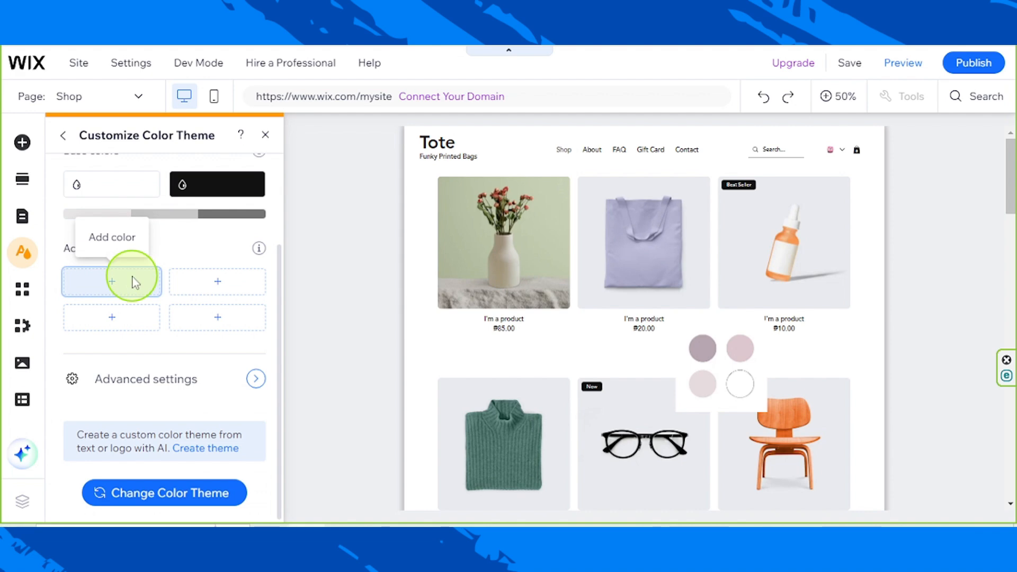
{"action": "left_click", "coordinate": [134, 282]}
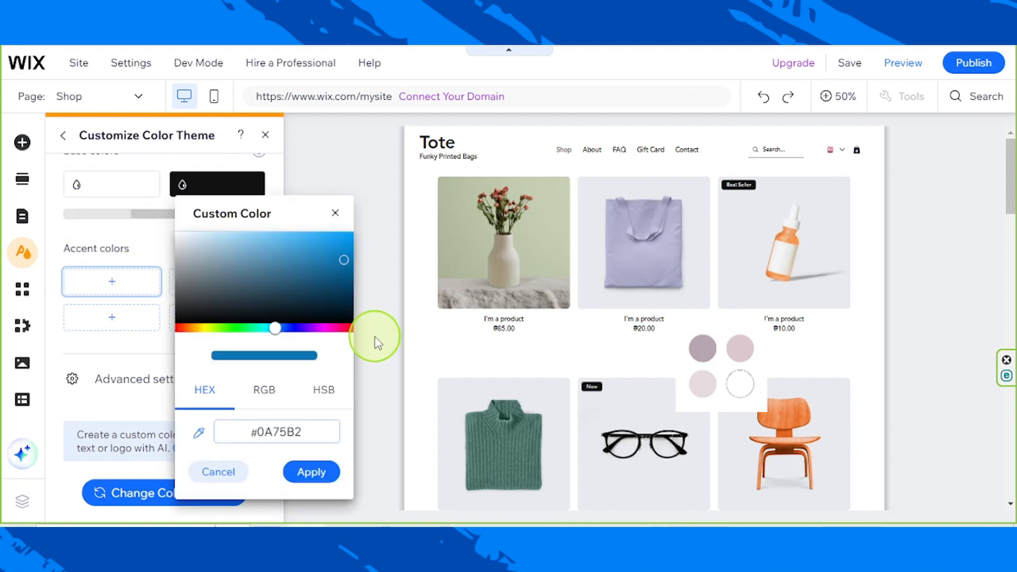
{"action": "left_click", "coordinate": [199, 440]}
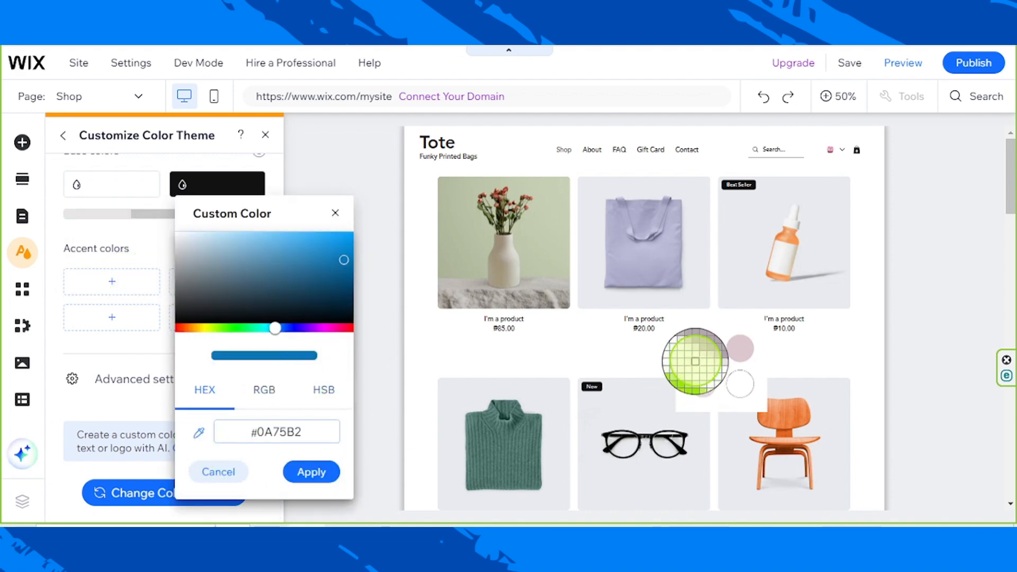
{"action": "left_click", "coordinate": [668, 356]}
{"action": "left_click", "coordinate": [308, 469]}
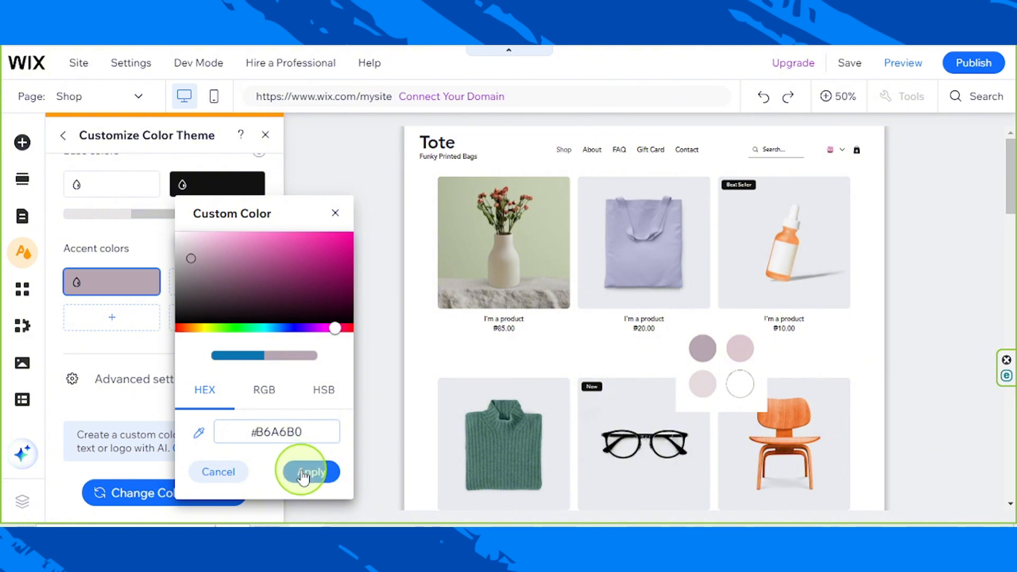
- Sample the palette image's pink circle and apply #DCC8CE as the second accent color
{"action": "left_click", "coordinate": [233, 286]}
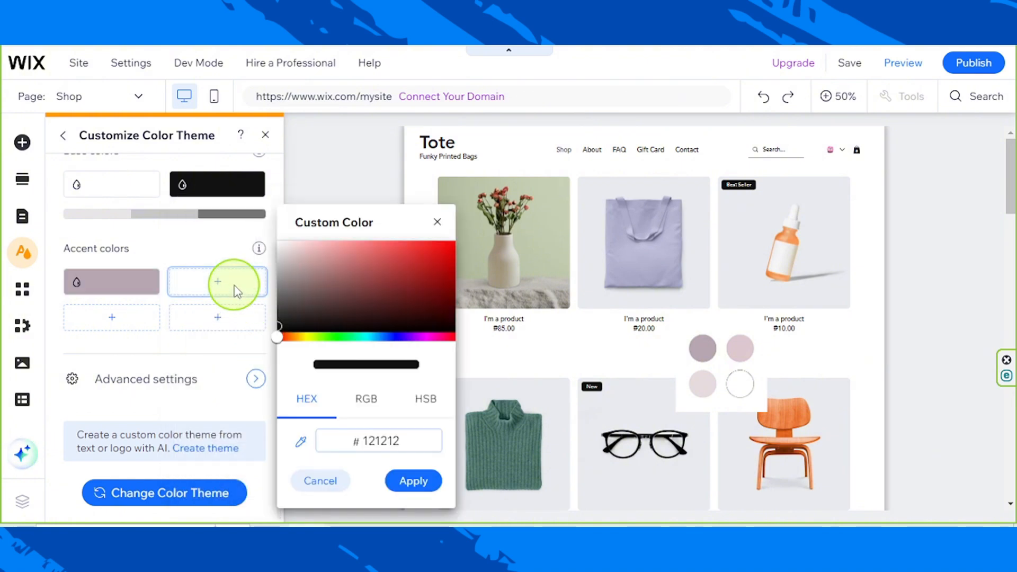
{"action": "left_click", "coordinate": [309, 449]}
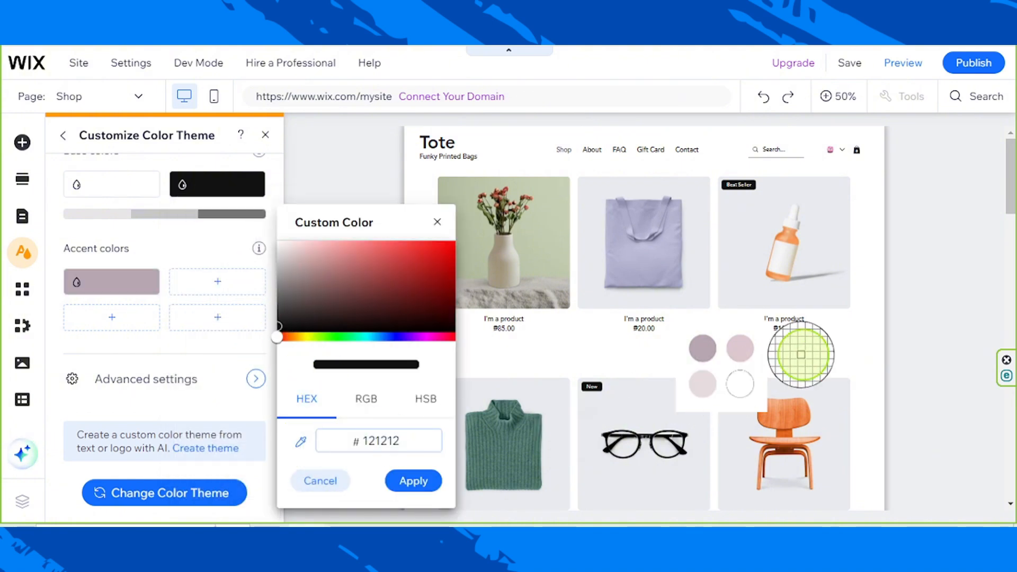
{"action": "left_click", "coordinate": [744, 348]}
{"action": "left_click", "coordinate": [413, 481]}
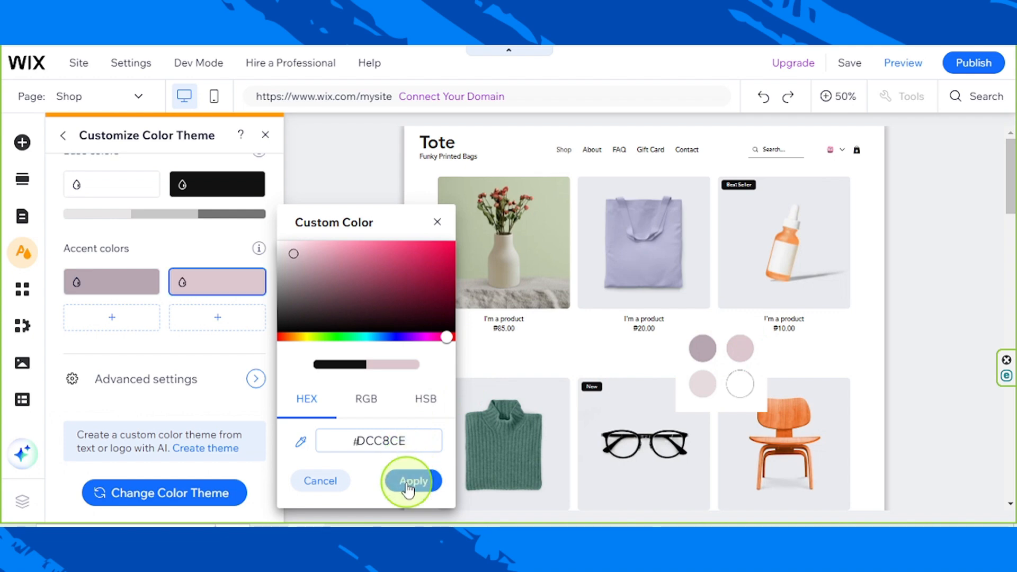
- Add the palette image's pale pink, #E6DBDE, as the third accent color and white, #FFFFFF, as the fourth
{"action": "left_click", "coordinate": [126, 330]}
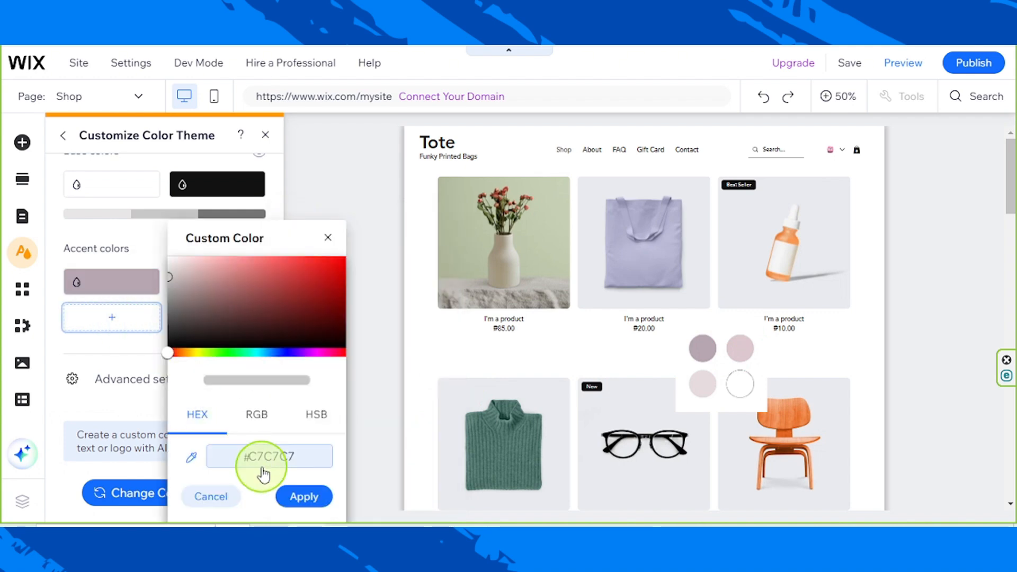
{"action": "left_click", "coordinate": [192, 458]}
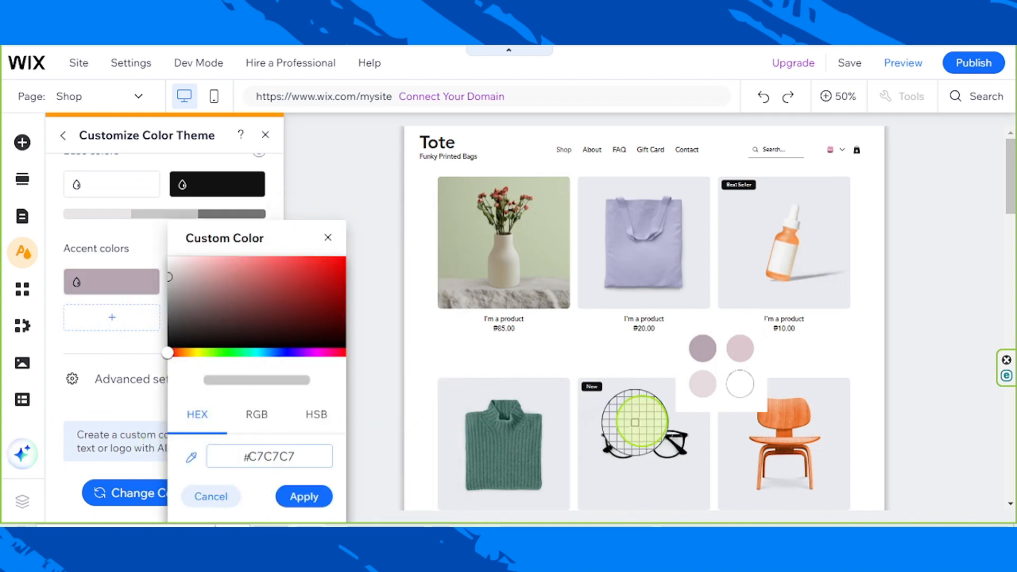
{"action": "left_click", "coordinate": [703, 384]}
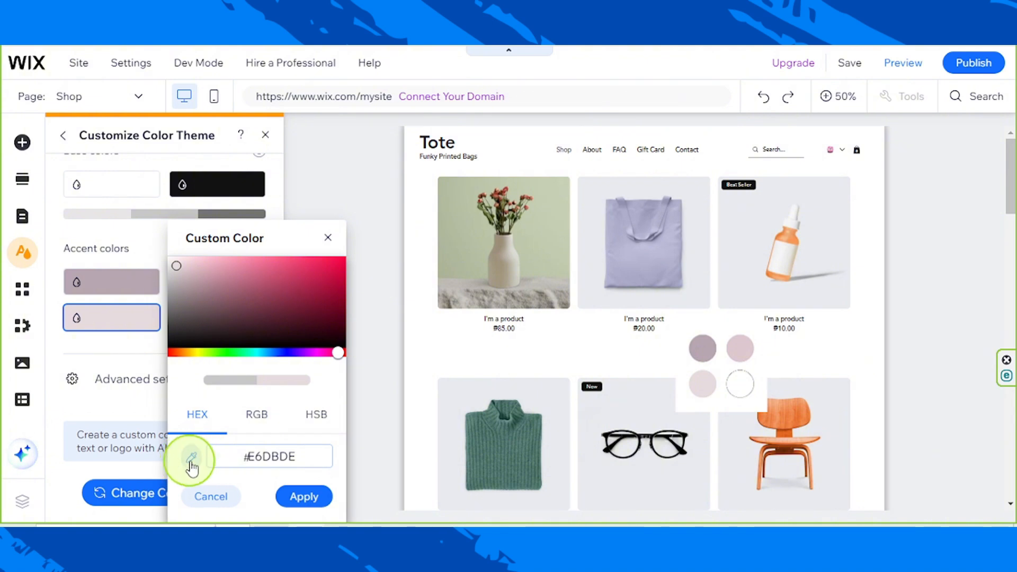
{"action": "left_click", "coordinate": [290, 495]}
{"action": "left_click", "coordinate": [222, 319]}
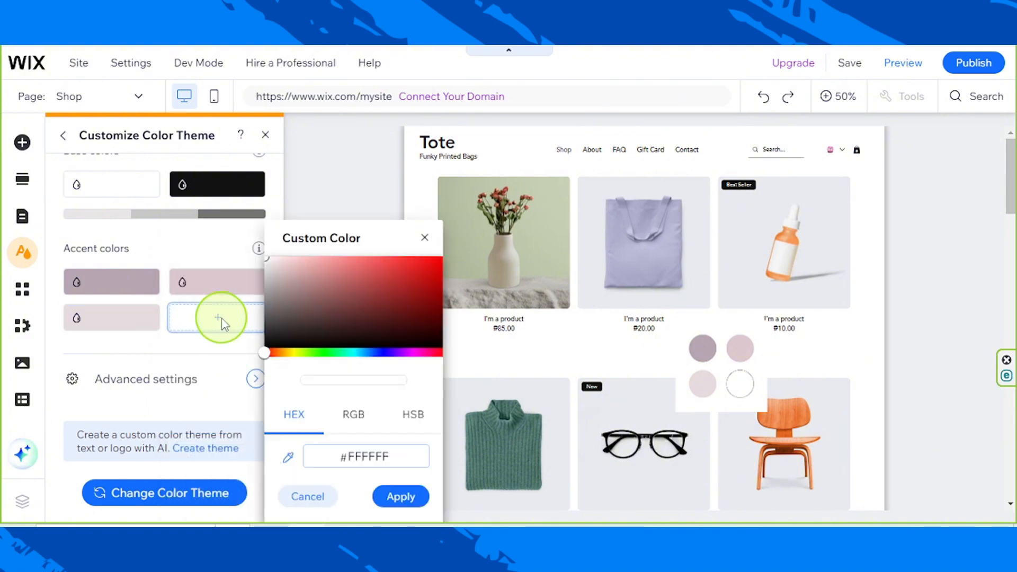
{"action": "left_click", "coordinate": [406, 501]}
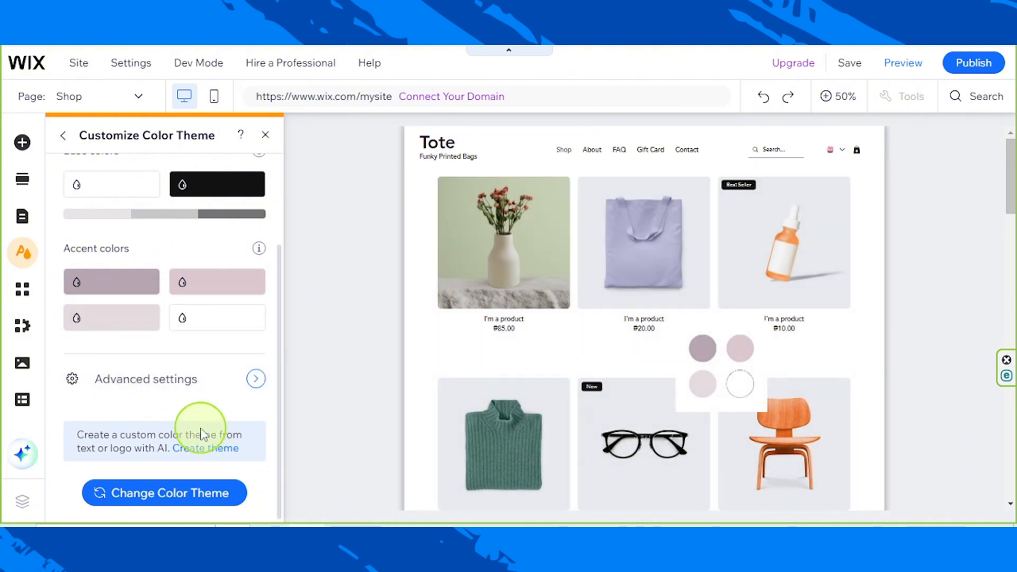
- In the advanced color defaults, set the secondary background to the pale pink accent #E6DBDE and lines and dividers to #B6A6B0
{"action": "left_click", "coordinate": [146, 388]}
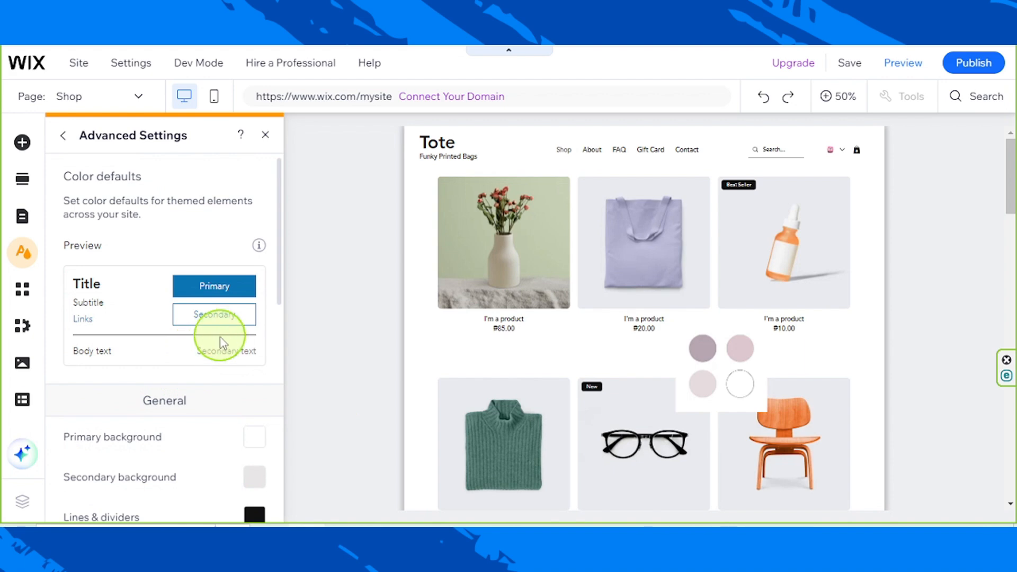
{"action": "scroll", "coordinate": [223, 335], "scroll_direction": "down", "scroll_amount": 3}
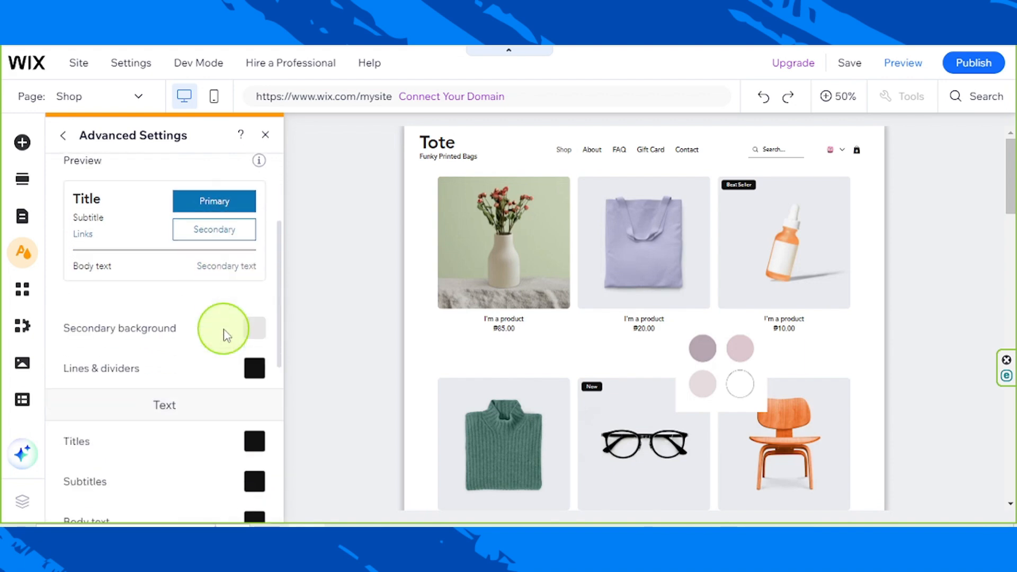
{"action": "left_click", "coordinate": [255, 331]}
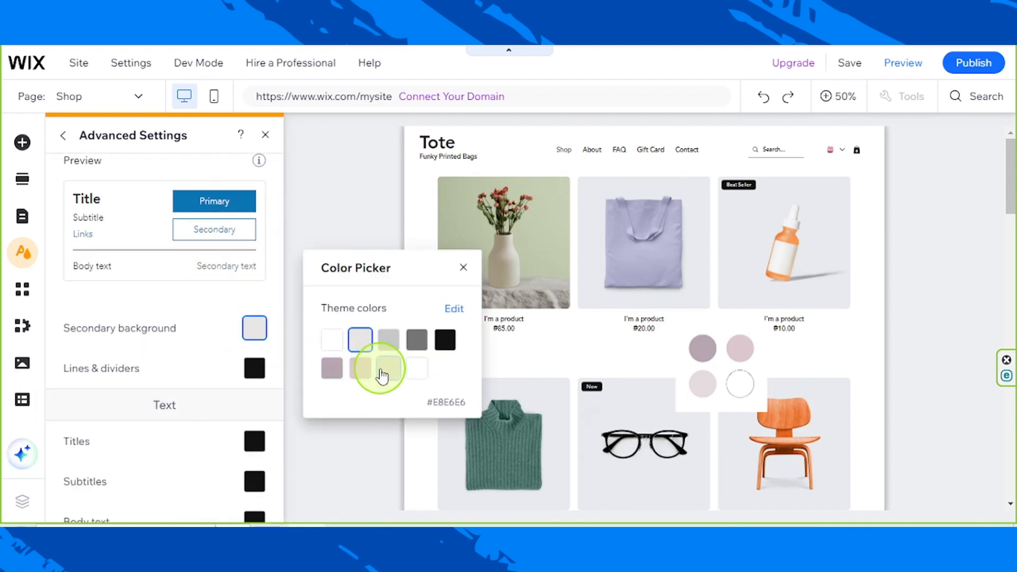
{"action": "left_click", "coordinate": [251, 370]}
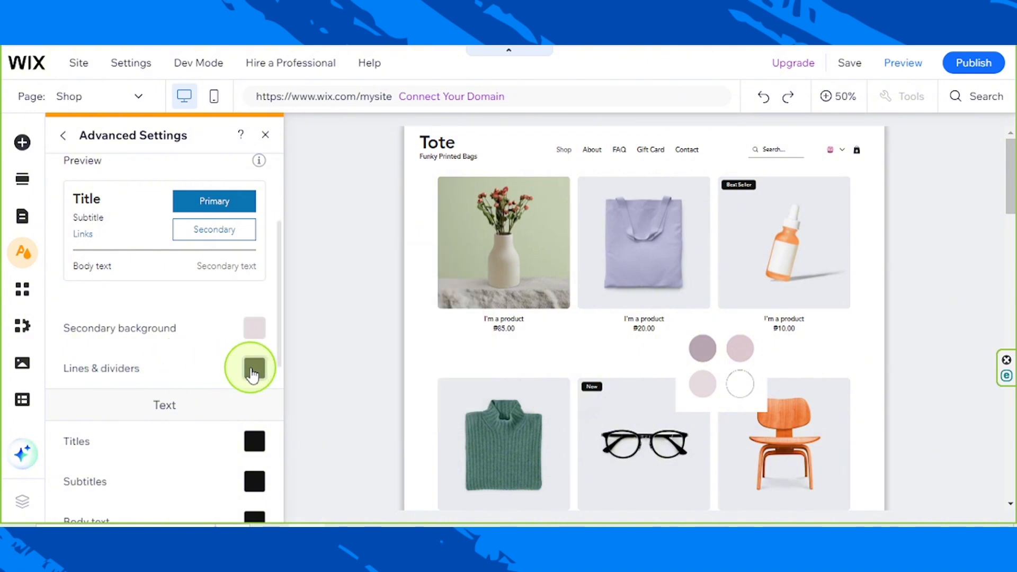
{"action": "left_click", "coordinate": [313, 409]}
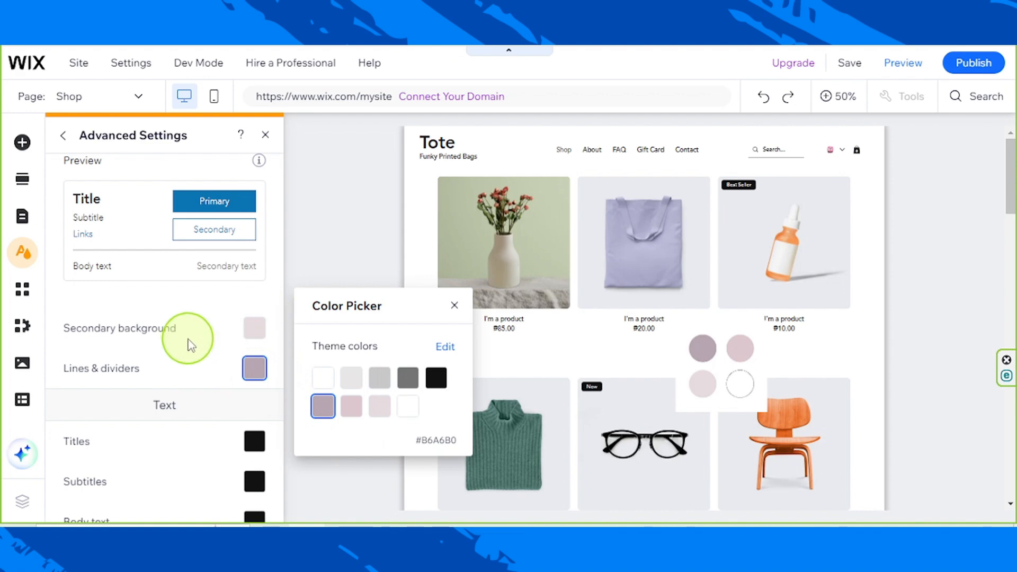
{"action": "left_click", "coordinate": [454, 305]}
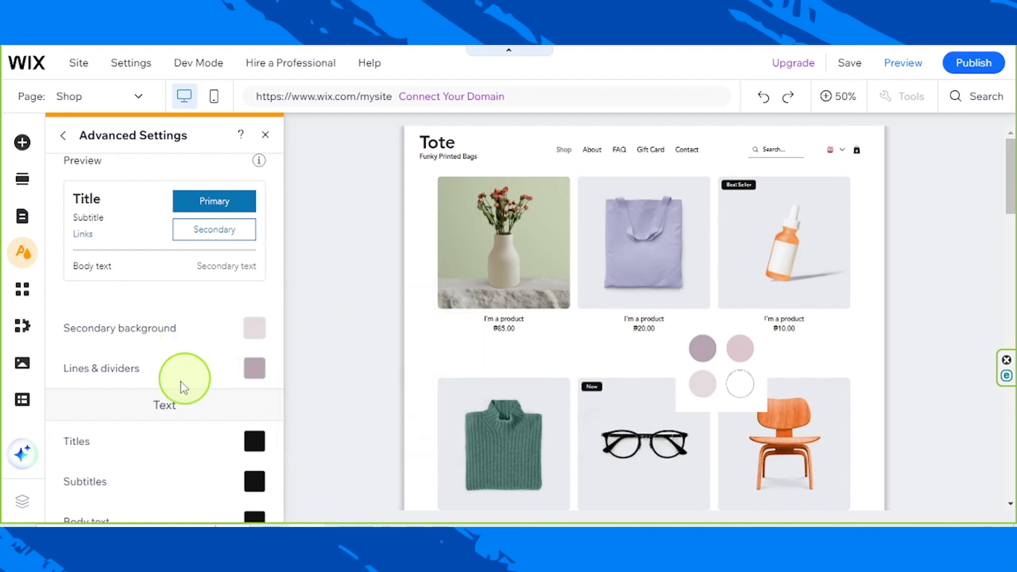
- Set the default color for links and actions to the mauve accent #B6A6B0
{"action": "scroll", "coordinate": [182, 388], "scroll_direction": "down", "scroll_amount": 3}
{"action": "scroll", "coordinate": [176, 392], "scroll_direction": "up", "scroll_amount": 6}
{"action": "scroll", "coordinate": [177, 391], "scroll_direction": "down", "scroll_amount": 5}
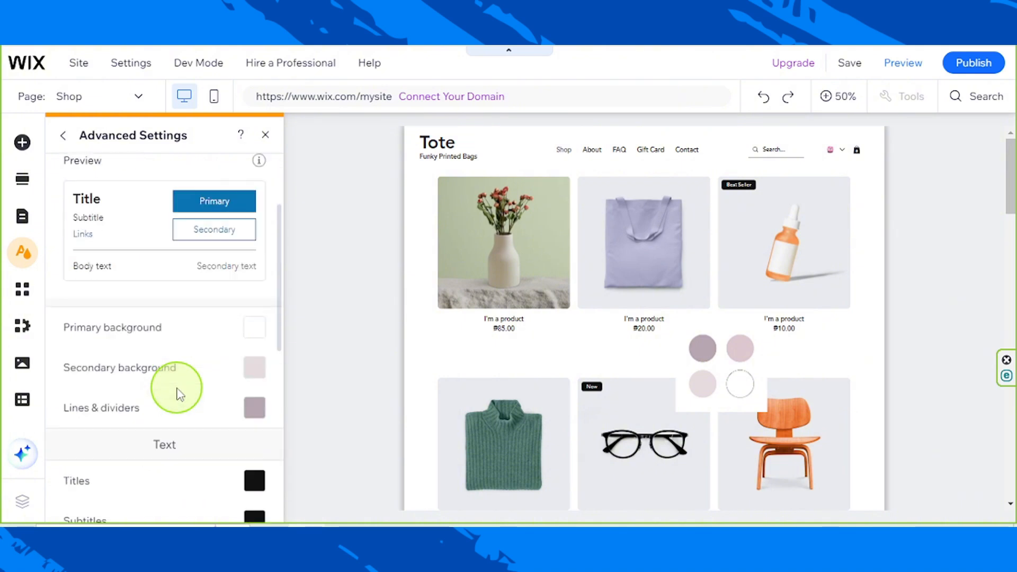
{"action": "scroll", "coordinate": [179, 392], "scroll_direction": "up", "scroll_amount": 2}
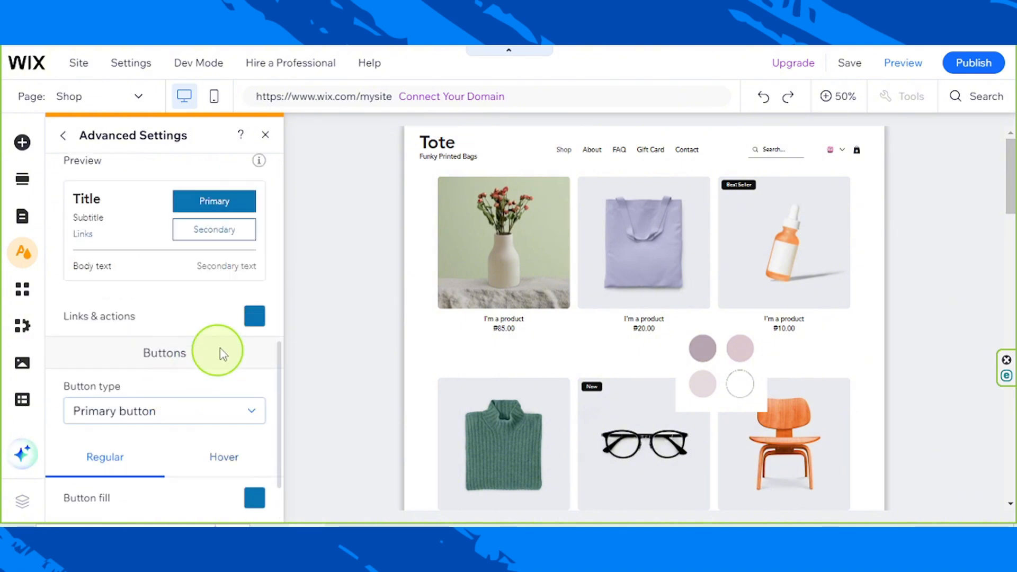
{"action": "left_click", "coordinate": [254, 318]}
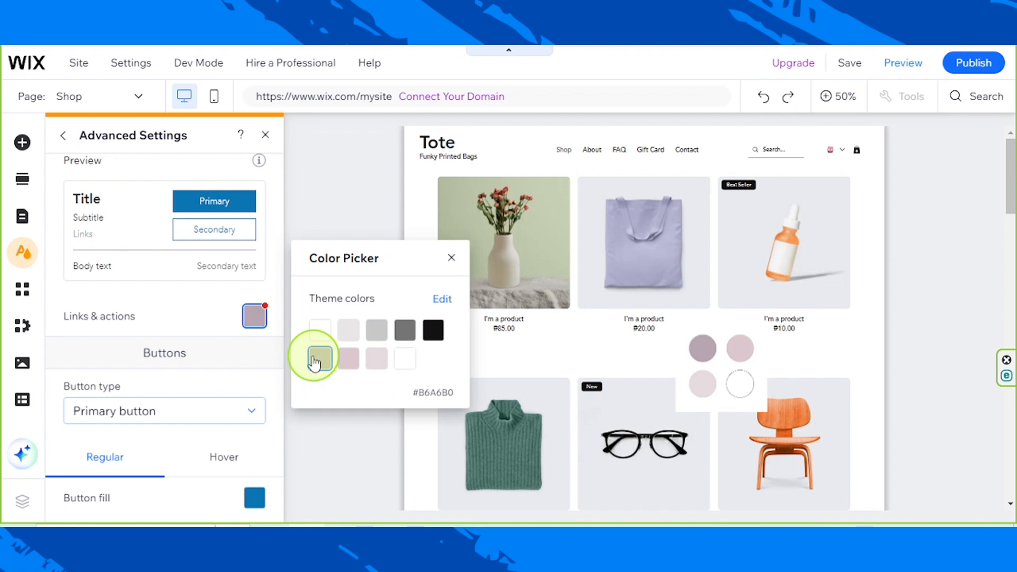
- Set the primary button's regular fill to the mauve accent #B6A6B0
{"action": "left_click", "coordinate": [251, 496]}
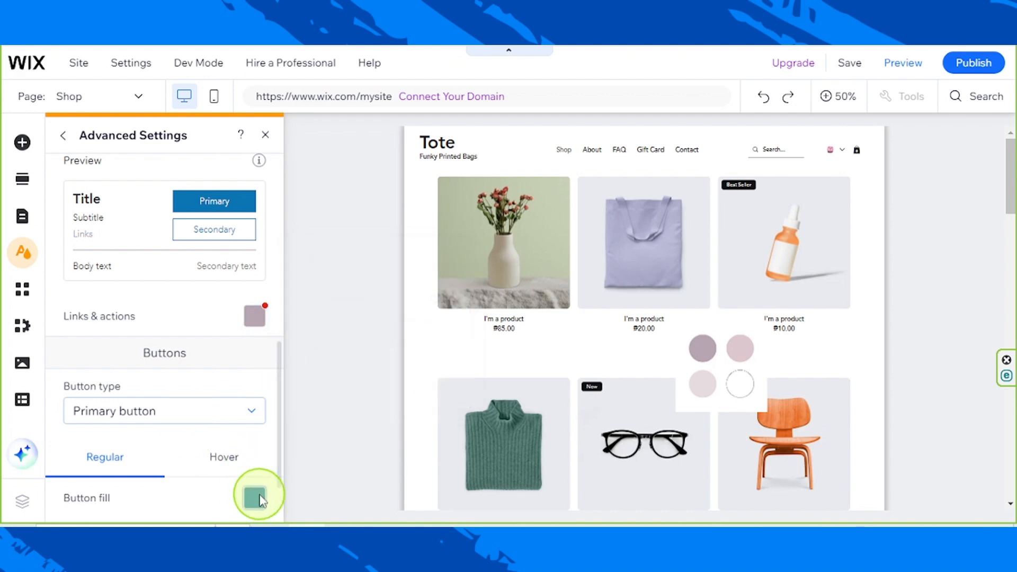
{"action": "left_click", "coordinate": [255, 498]}
{"action": "left_click", "coordinate": [330, 477]}
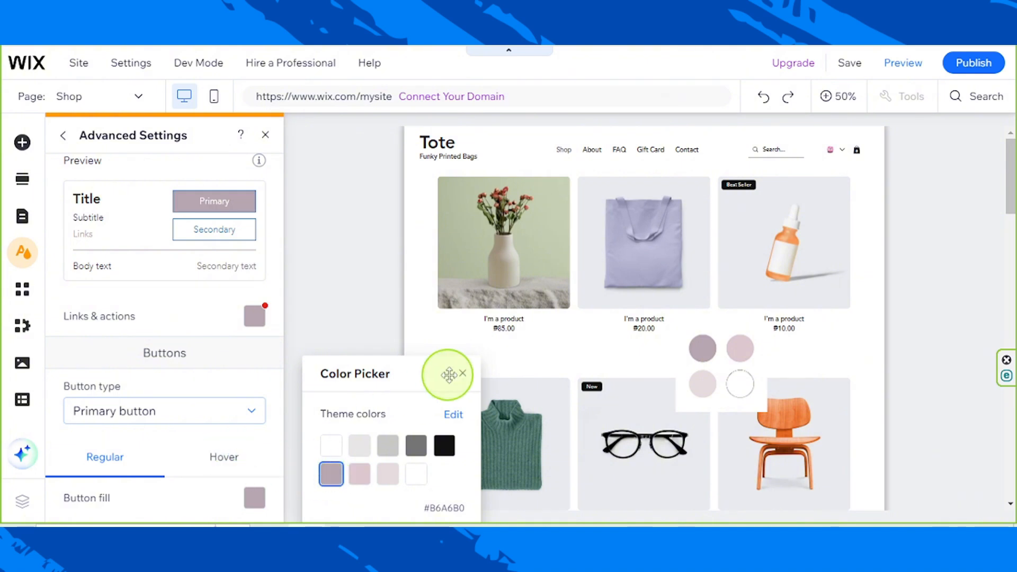
- Change the default color for links and actions to the pink accent #DCC8CE
{"action": "left_click", "coordinate": [252, 318]}
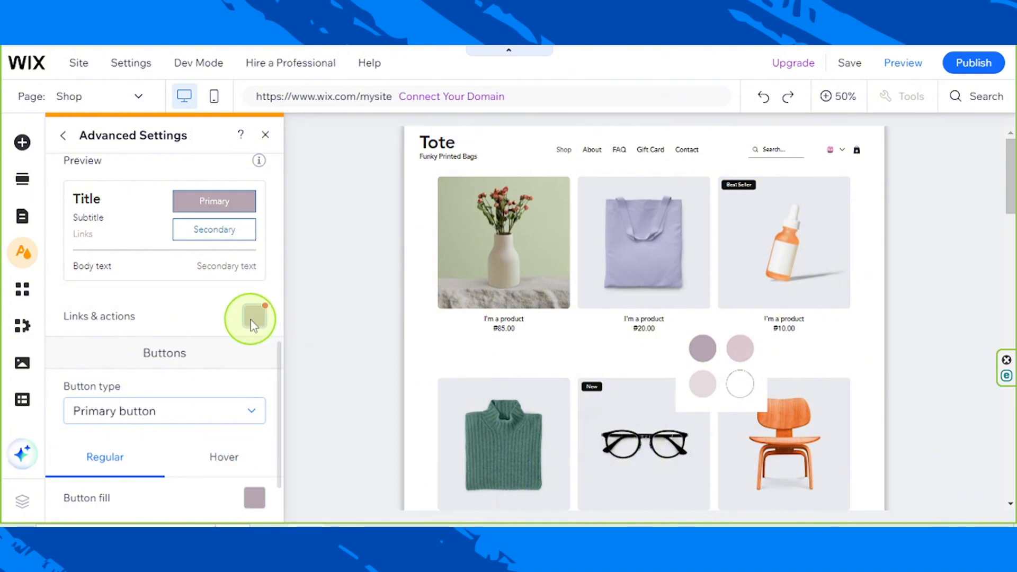
{"action": "left_click", "coordinate": [349, 365]}
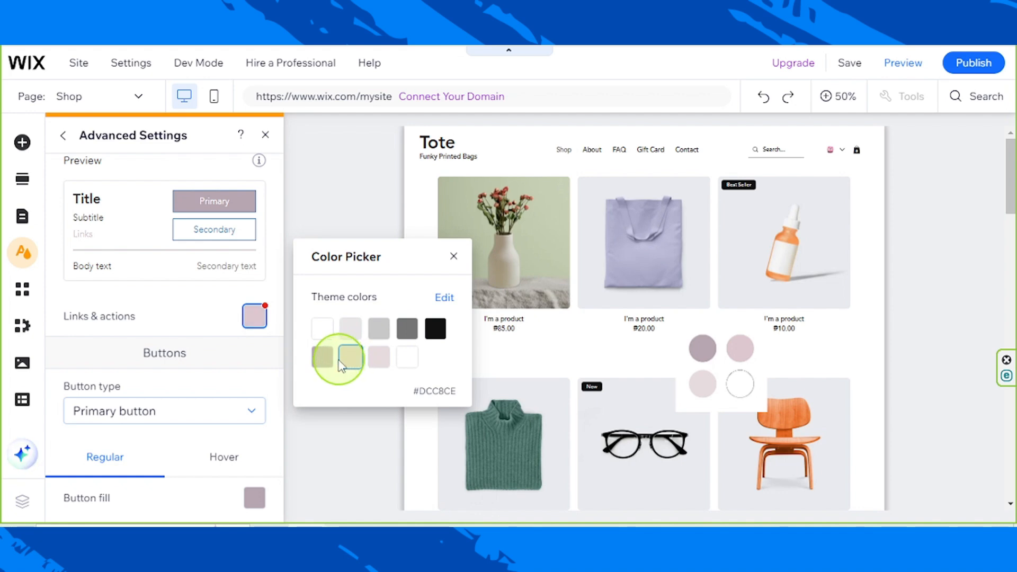
{"action": "left_click", "coordinate": [453, 256]}
- Set the primary button's regular border to the mauve accent #B6A6B0 and show the button's hover colors
{"action": "scroll", "coordinate": [204, 386], "scroll_direction": "down", "scroll_amount": 2}
{"action": "left_click", "coordinate": [256, 465]}
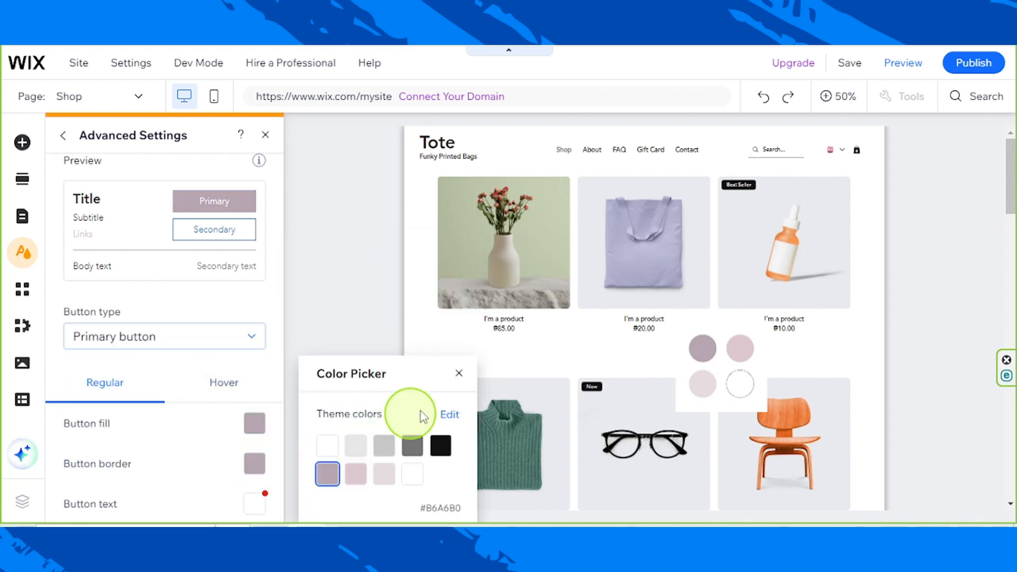
{"action": "left_click", "coordinate": [459, 375]}
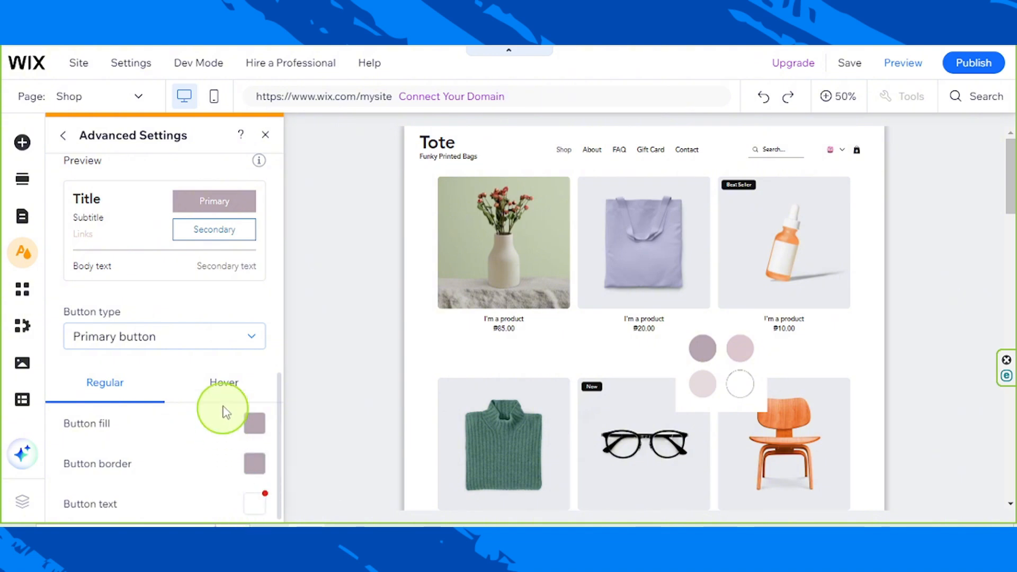
{"action": "left_click", "coordinate": [222, 384]}
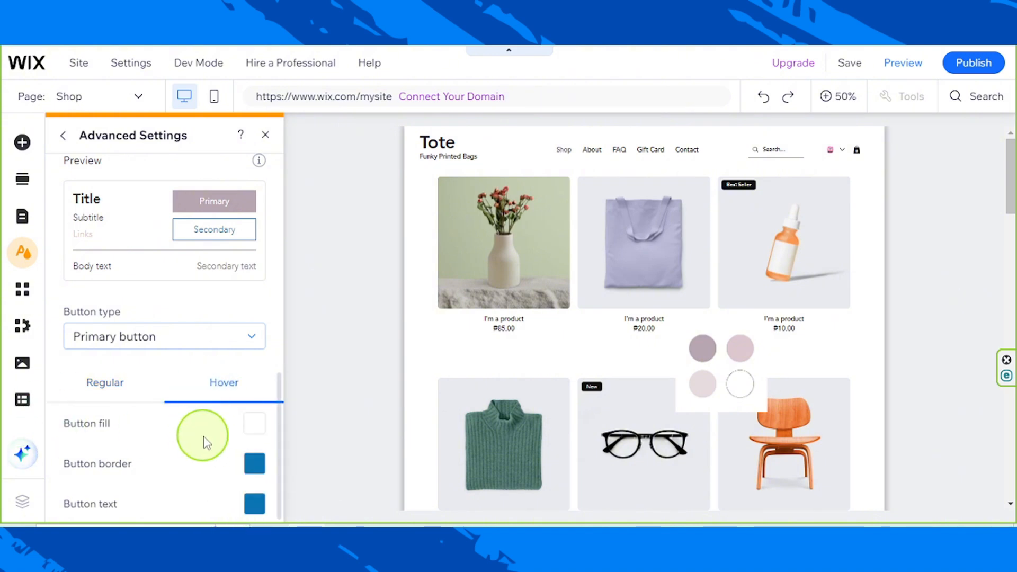
- Set the primary button's hover border to the pink accent #DCC8CE
{"action": "left_click", "coordinate": [255, 465]}
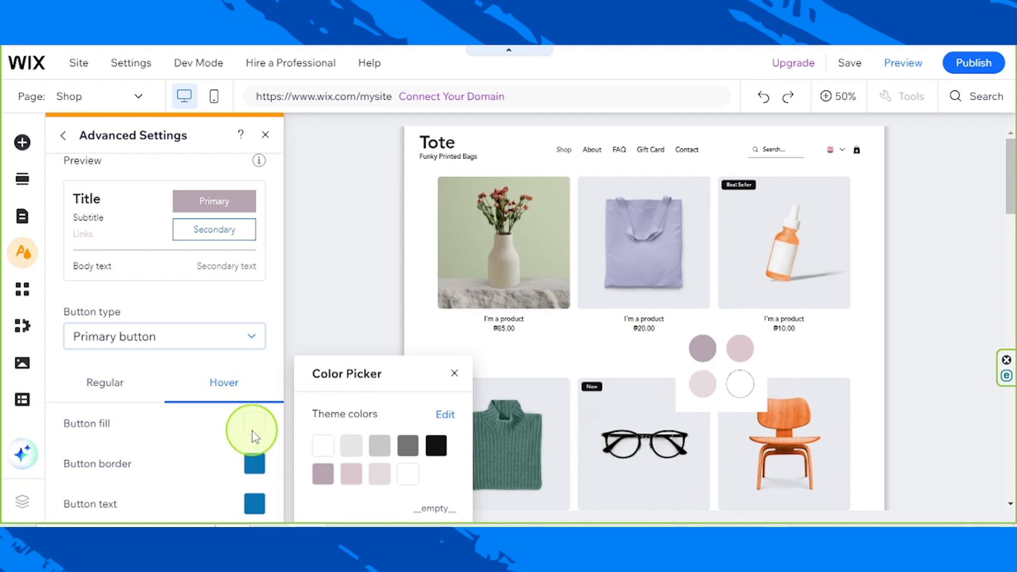
{"action": "left_click", "coordinate": [252, 430]}
{"action": "left_click", "coordinate": [255, 464]}
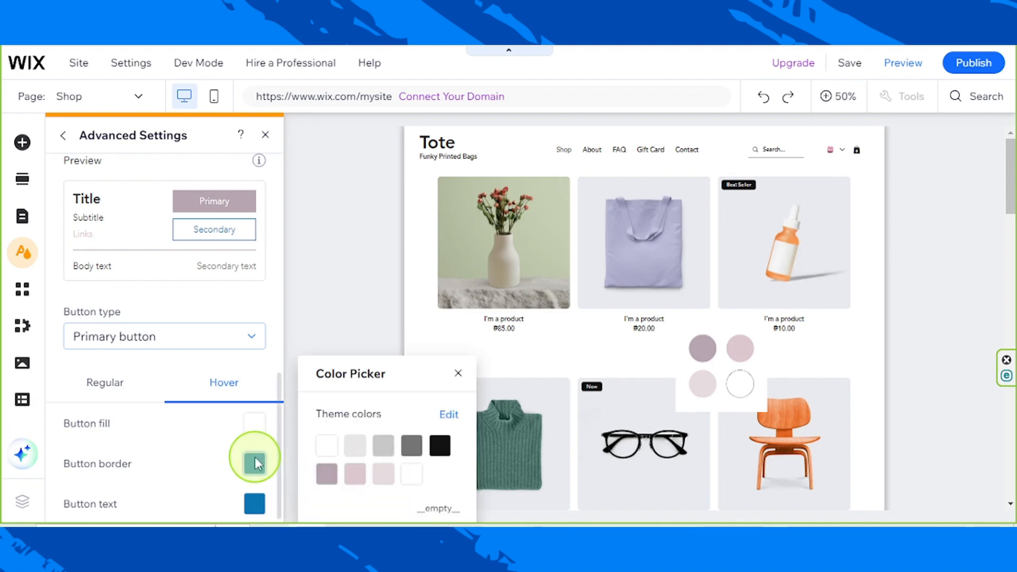
{"action": "left_click", "coordinate": [359, 477]}
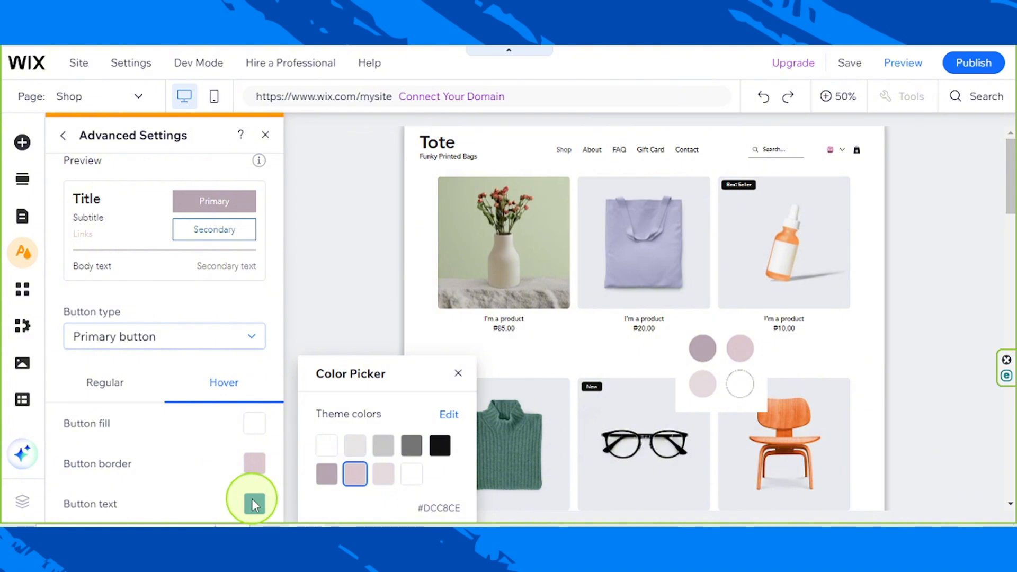
- Set the primary button's hover text to the mauve accent #B6A6B0 and its hover border to the pale pink #E6DBDE
{"action": "left_click", "coordinate": [253, 503]}
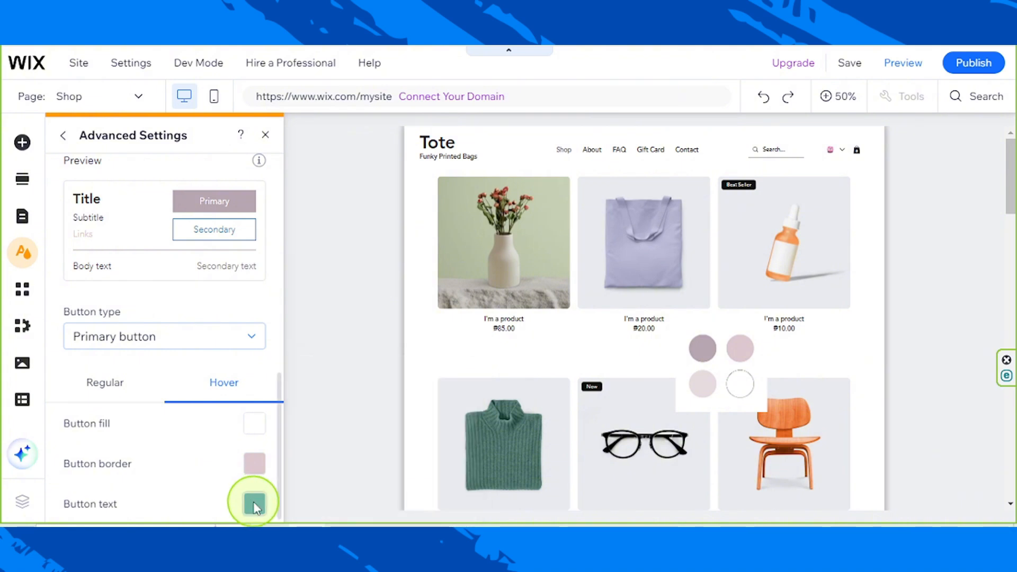
{"action": "left_click", "coordinate": [254, 504]}
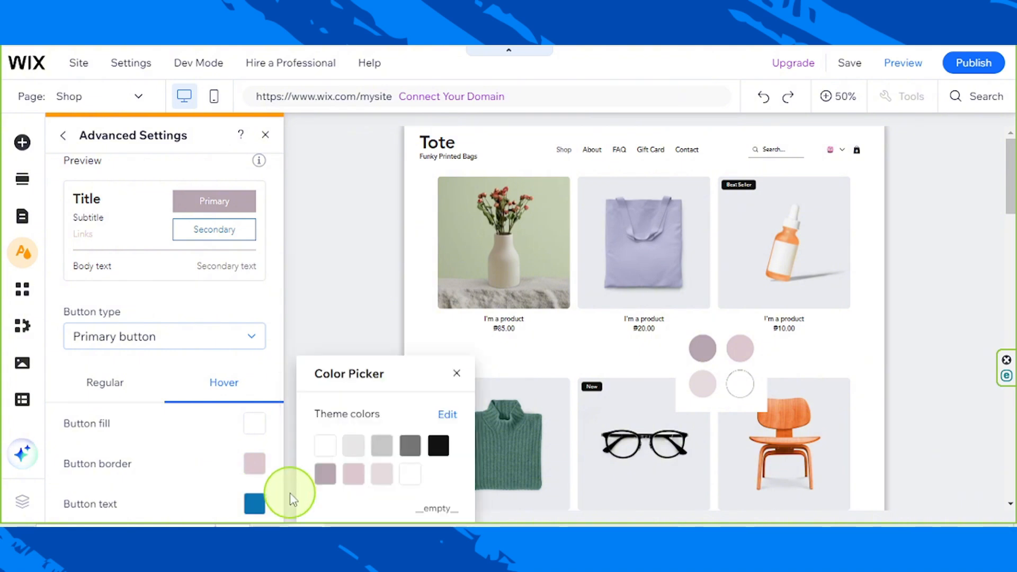
{"action": "left_click", "coordinate": [325, 474]}
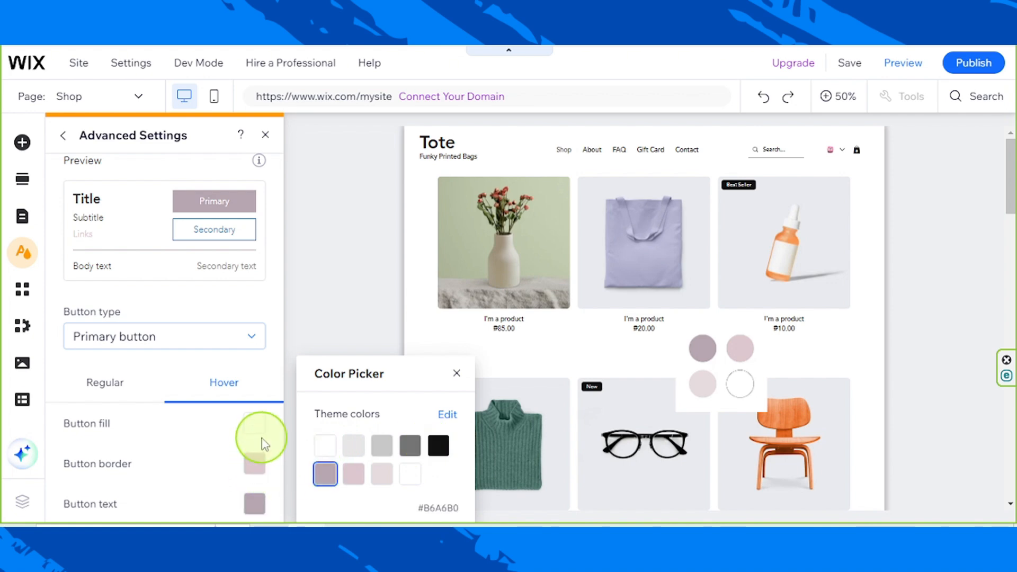
{"action": "left_click", "coordinate": [256, 465]}
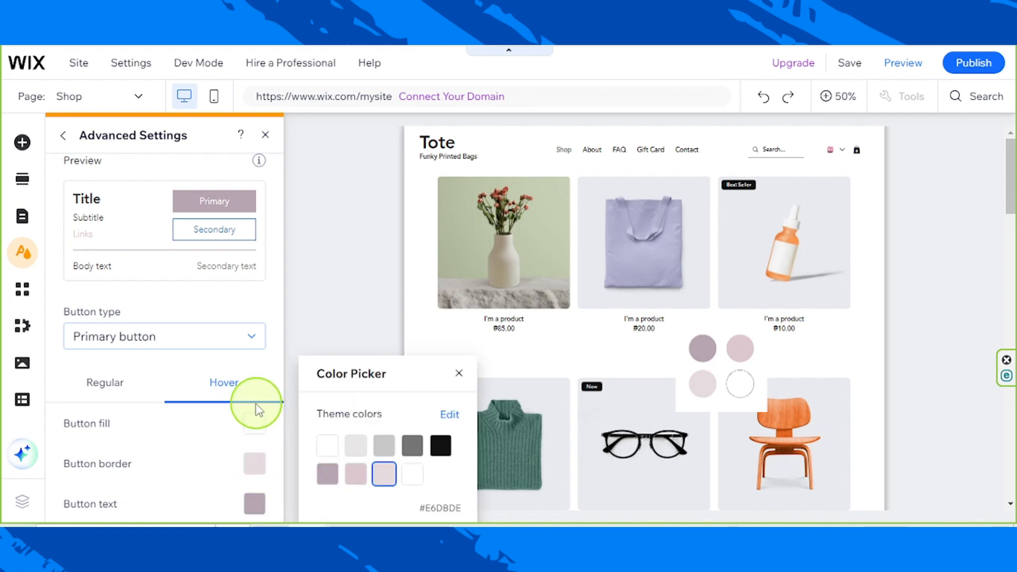
- Leave the advanced color settings and open the selection of ready-made text themes in the site design options
{"action": "left_click", "coordinate": [123, 386]}
{"action": "scroll", "coordinate": [123, 387], "scroll_direction": "up", "scroll_amount": 6}
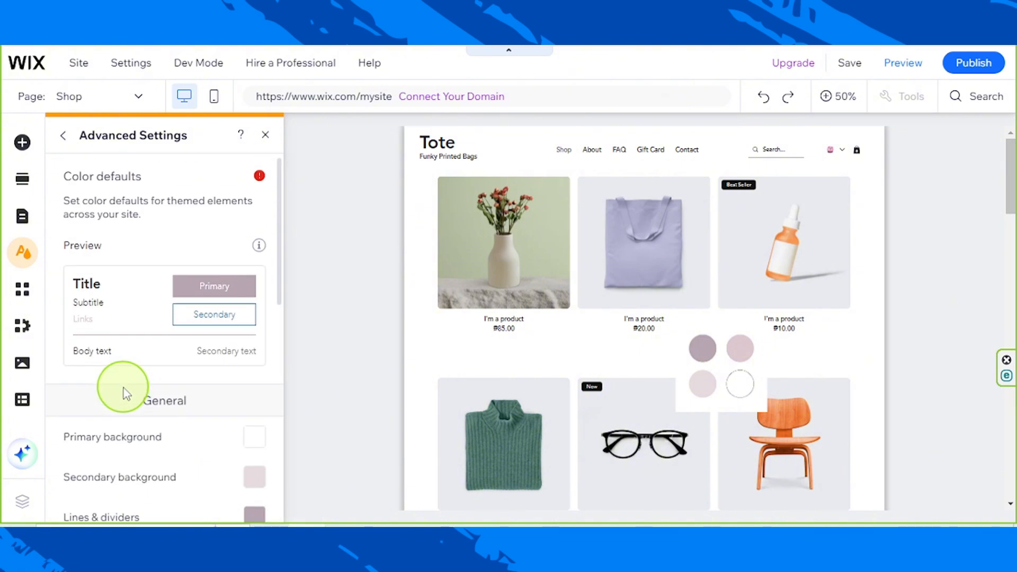
{"action": "left_click", "coordinate": [64, 139]}
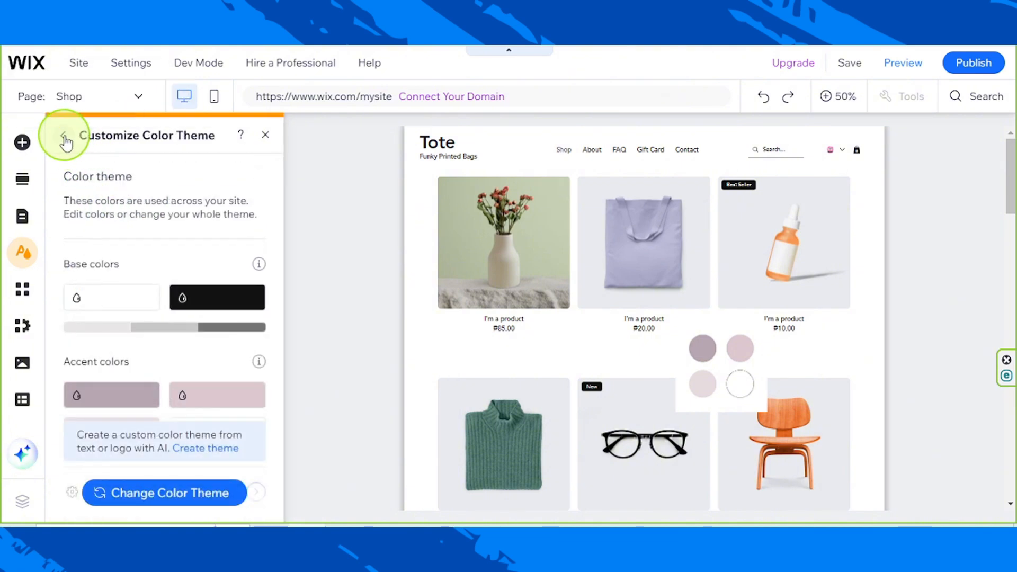
{"action": "left_click", "coordinate": [64, 139]}
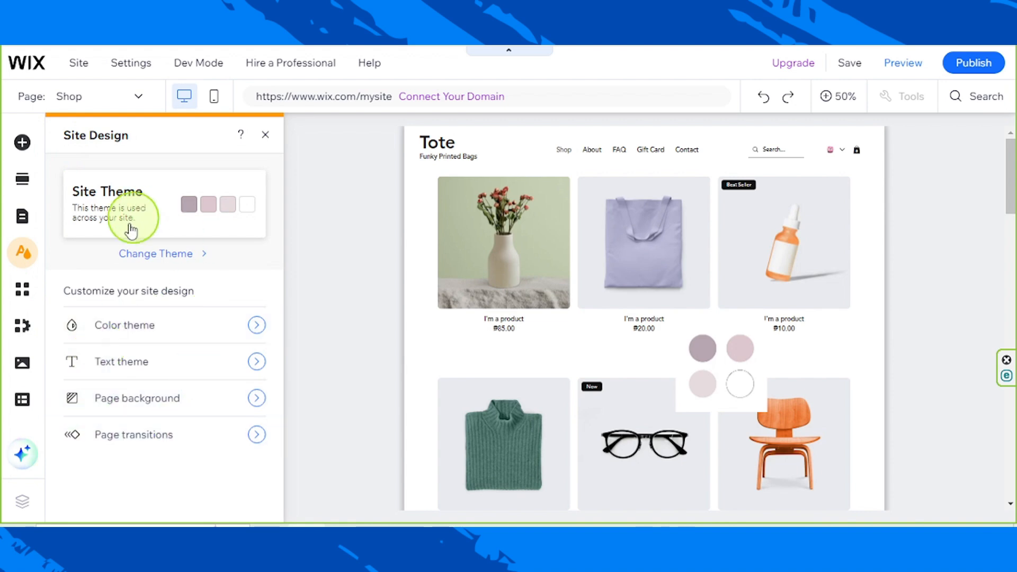
{"action": "left_click", "coordinate": [194, 362]}
{"action": "mouse_move", "coordinate": [146, 313]}
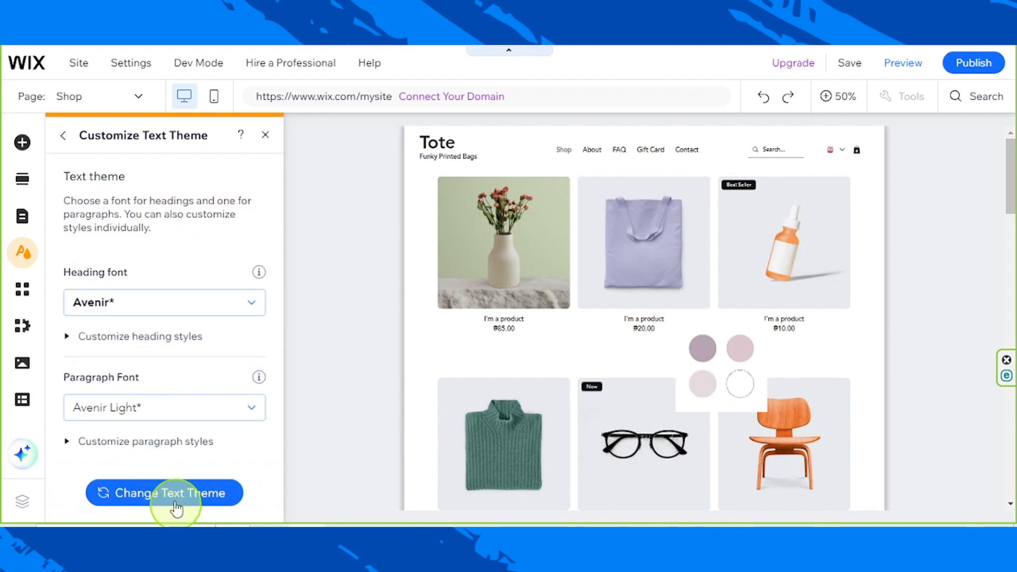
{"action": "left_click", "coordinate": [153, 502]}
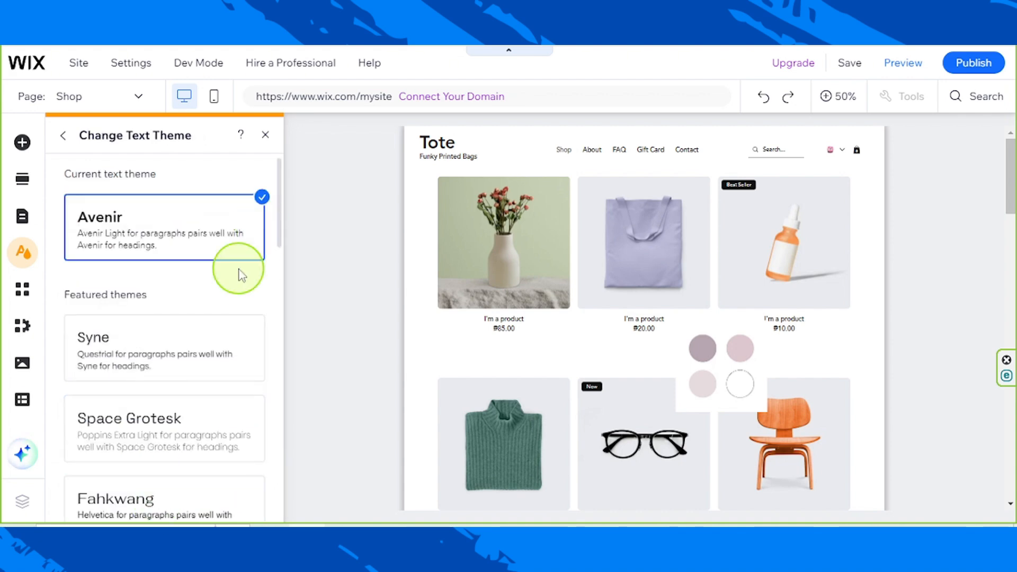
- Try the Syne and Avenir Light text themes on the site
{"action": "left_click", "coordinate": [203, 353]}
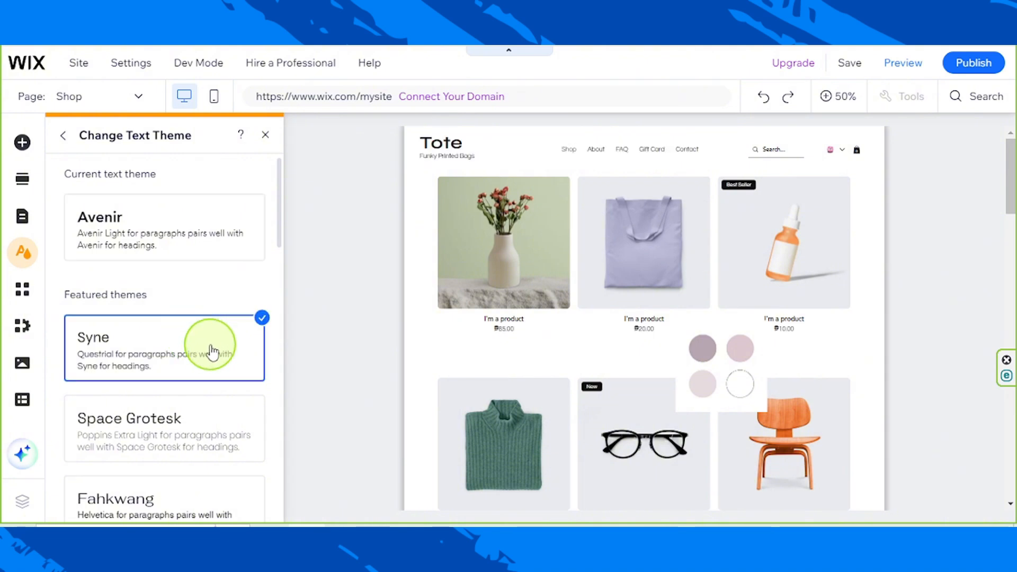
{"action": "scroll", "coordinate": [212, 351], "scroll_direction": "down", "scroll_amount": 3}
{"action": "scroll", "coordinate": [211, 351], "scroll_direction": "down", "scroll_amount": 3}
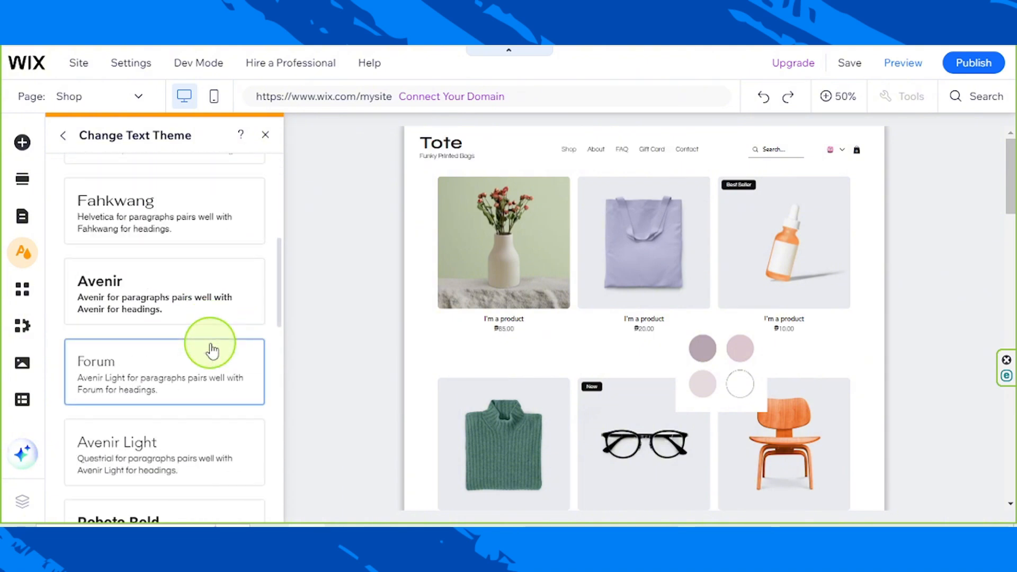
{"action": "scroll", "coordinate": [212, 351], "scroll_direction": "down", "scroll_amount": 3}
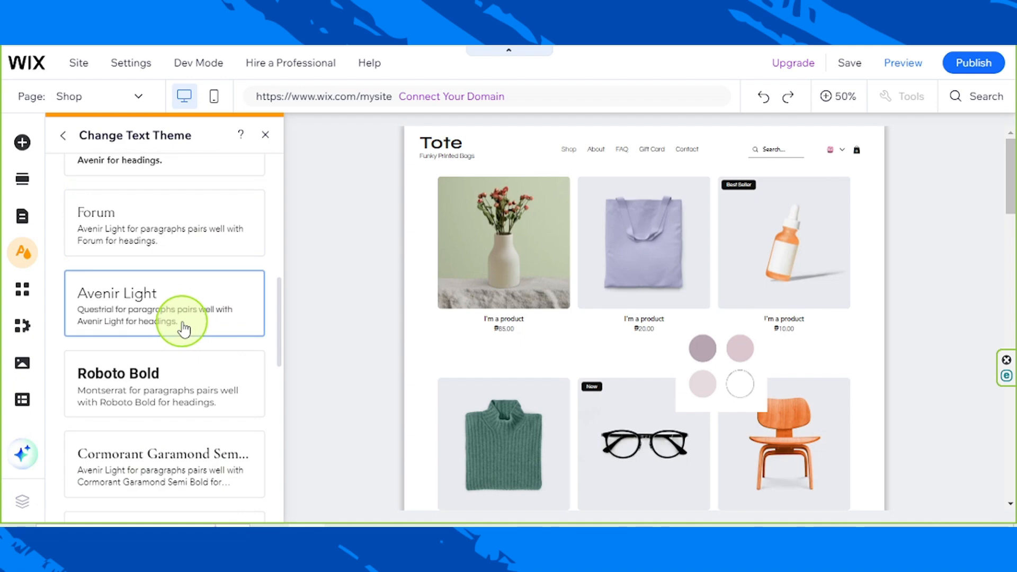
{"action": "left_click", "coordinate": [184, 327]}
- Apply the Quicksand text theme, return to the site design overview and check the shop page with it
{"action": "scroll", "coordinate": [186, 328], "scroll_direction": "down", "scroll_amount": 5}
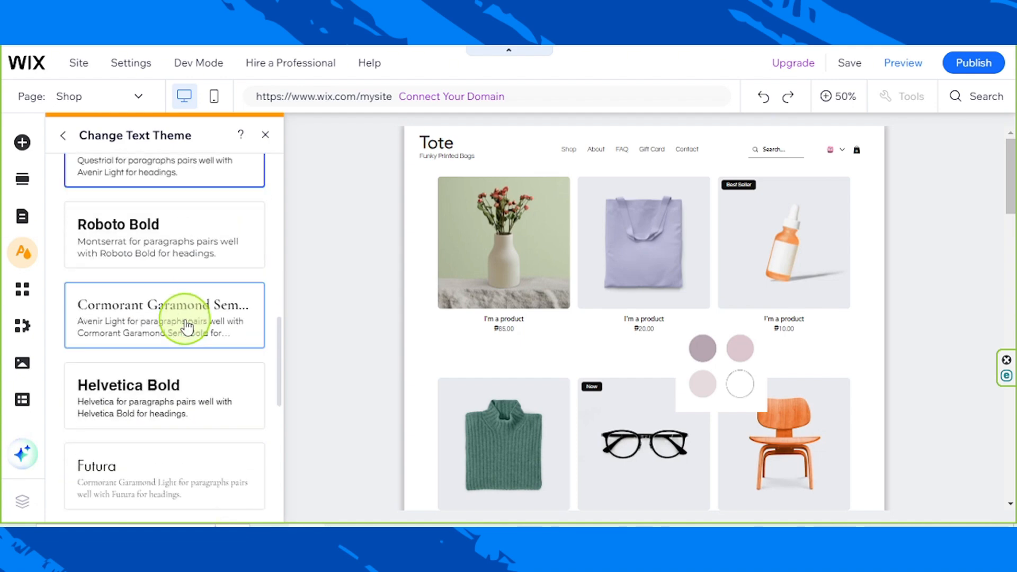
{"action": "scroll", "coordinate": [185, 327], "scroll_direction": "down", "scroll_amount": 3}
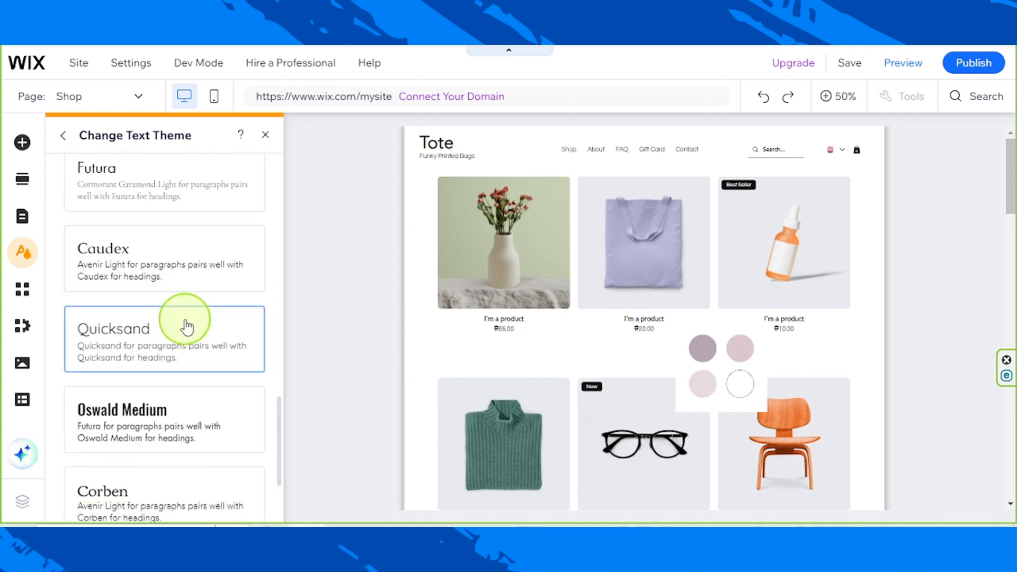
{"action": "left_click", "coordinate": [142, 360]}
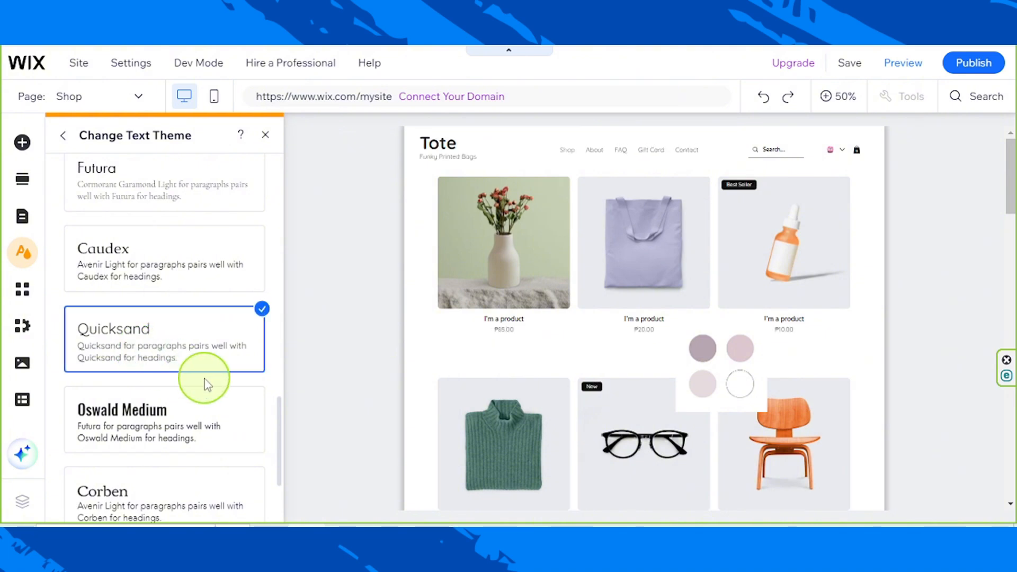
{"action": "scroll", "coordinate": [205, 379], "scroll_direction": "down", "scroll_amount": 2}
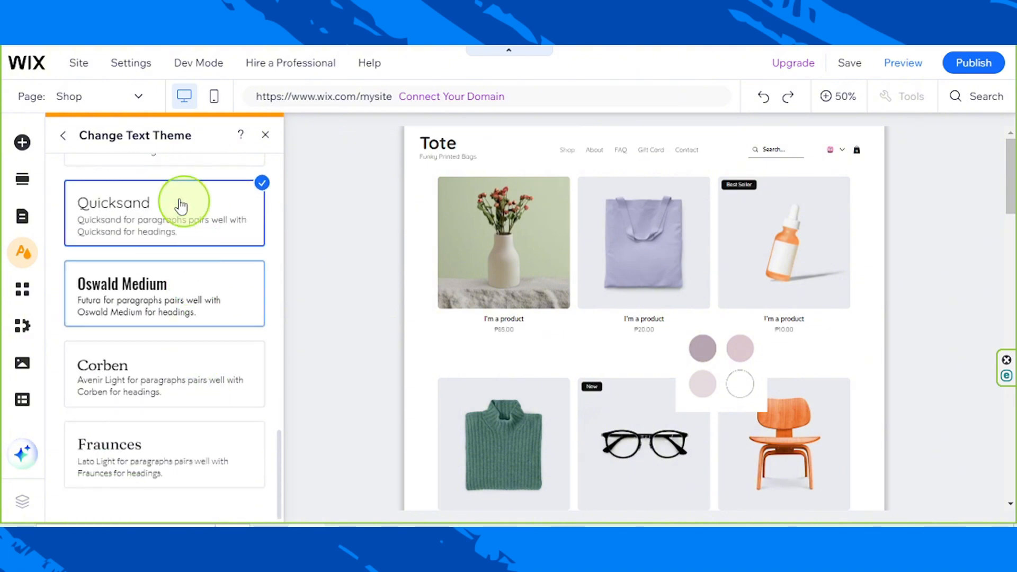
{"action": "scroll", "coordinate": [155, 401], "scroll_direction": "up", "scroll_amount": 2}
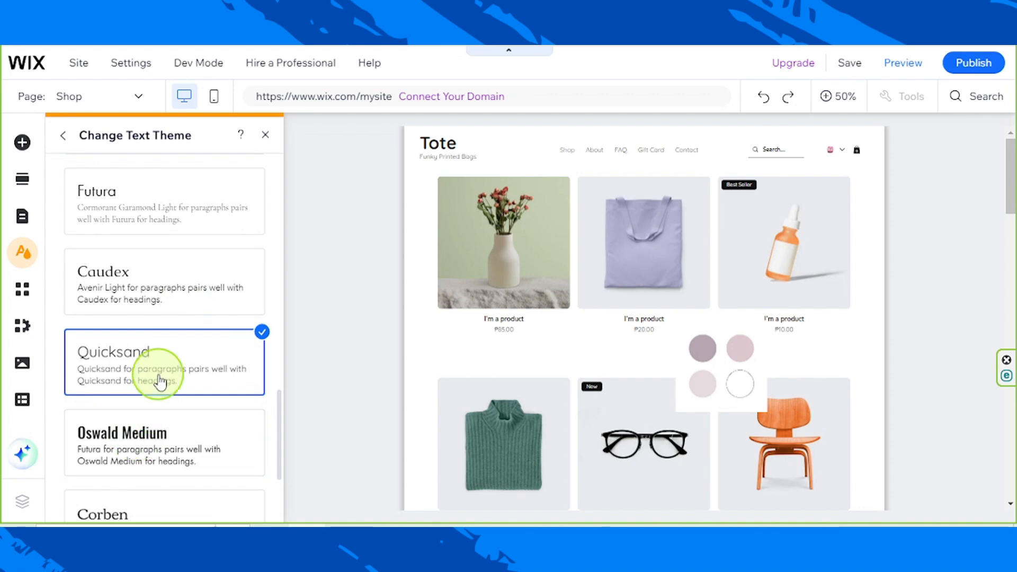
{"action": "scroll", "coordinate": [159, 382], "scroll_direction": "up", "scroll_amount": 8}
{"action": "left_click", "coordinate": [64, 136]}
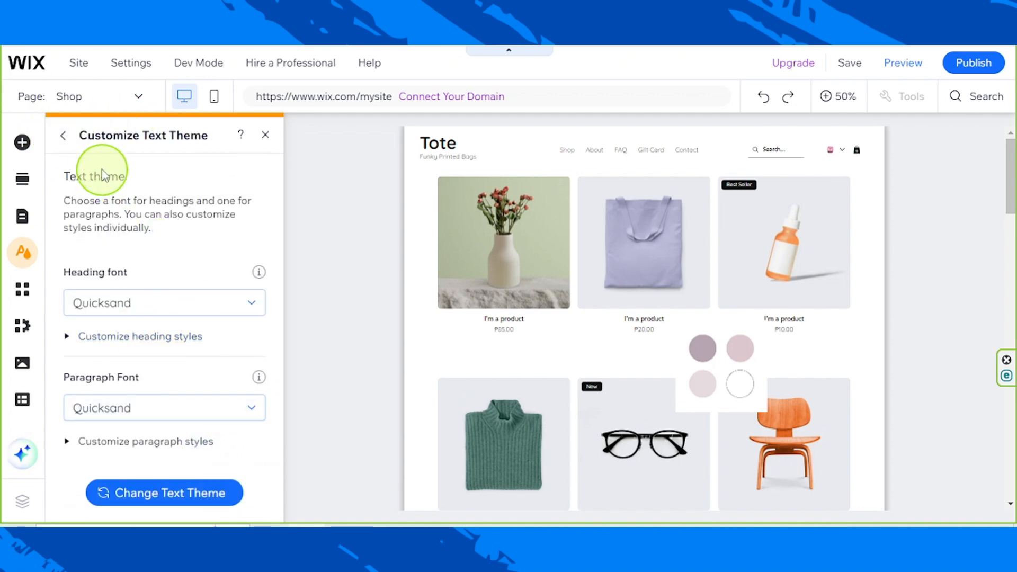
{"action": "left_click", "coordinate": [66, 138]}
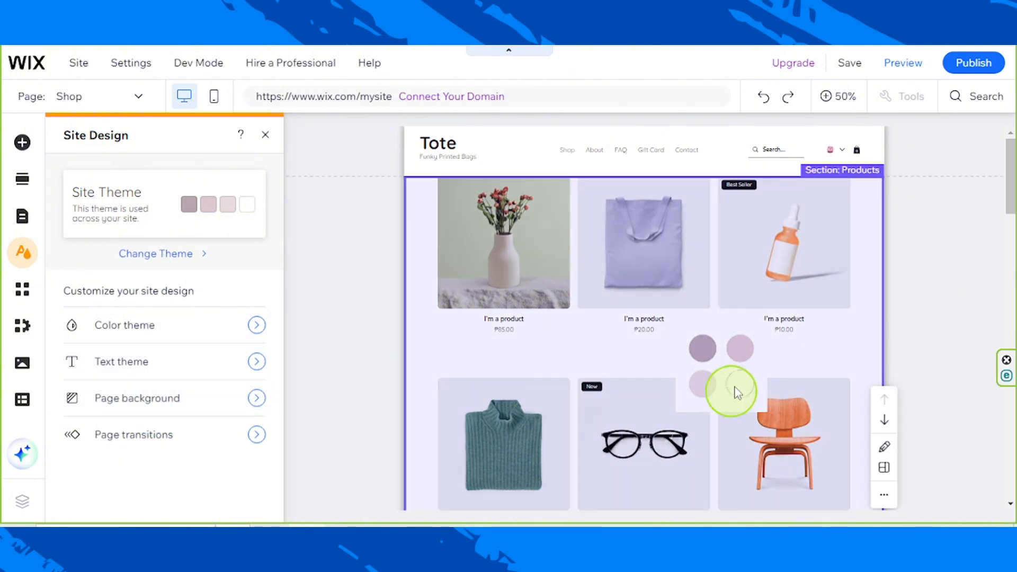
{"action": "scroll", "coordinate": [589, 411], "scroll_direction": "down", "scroll_amount": 10}
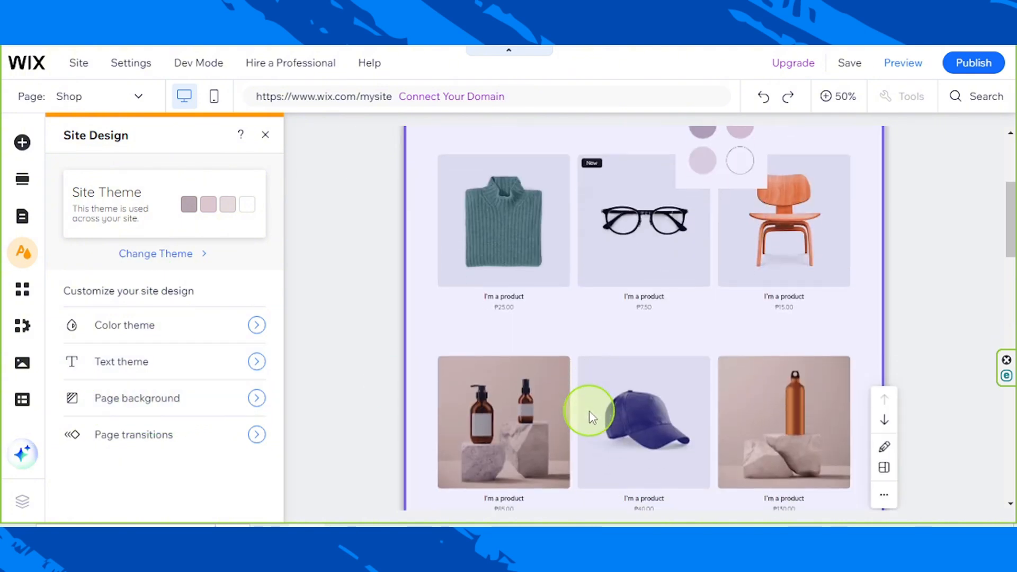
{"action": "scroll", "coordinate": [589, 411], "scroll_direction": "up", "scroll_amount": 8}
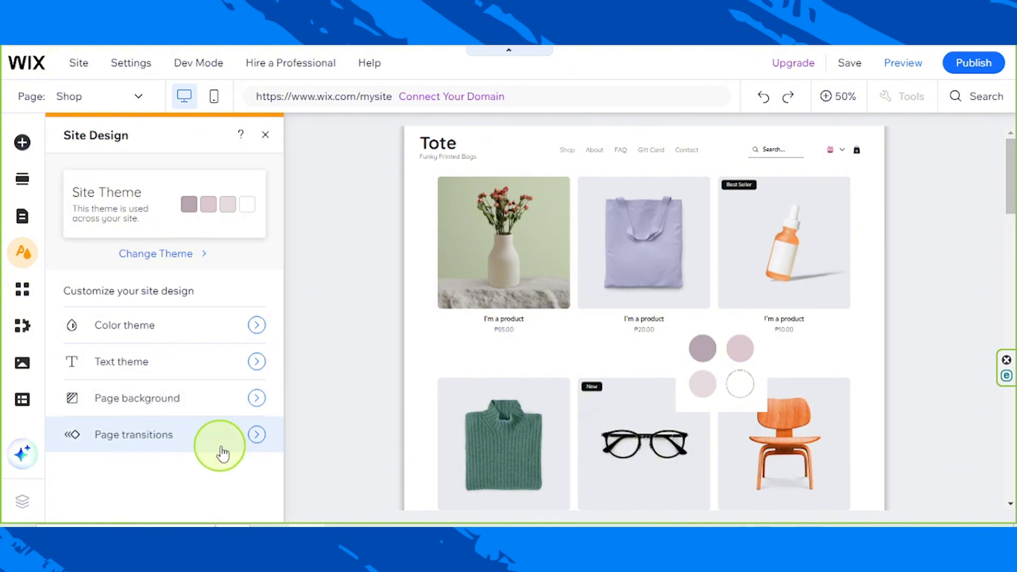
- Try the Horizontal, Vertical and Cross fade page transitions, then choose Out-in
{"action": "left_click", "coordinate": [127, 442]}
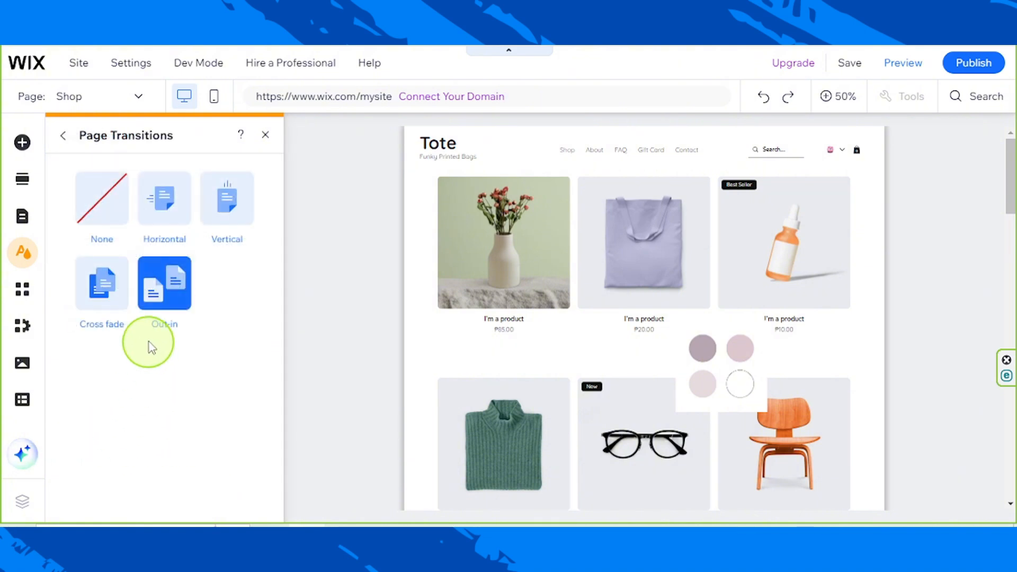
{"action": "left_click", "coordinate": [168, 218]}
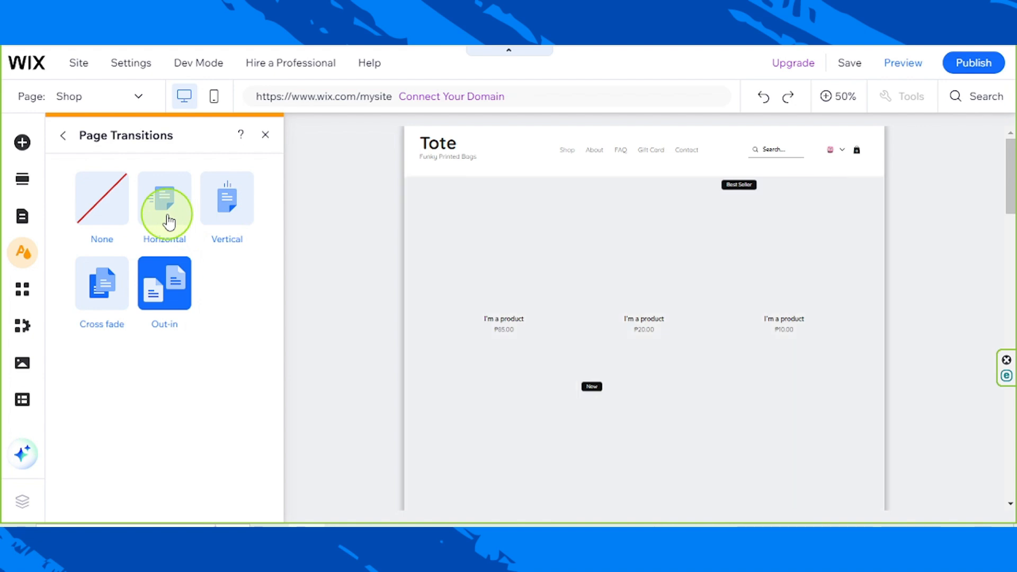
{"action": "left_click", "coordinate": [232, 215]}
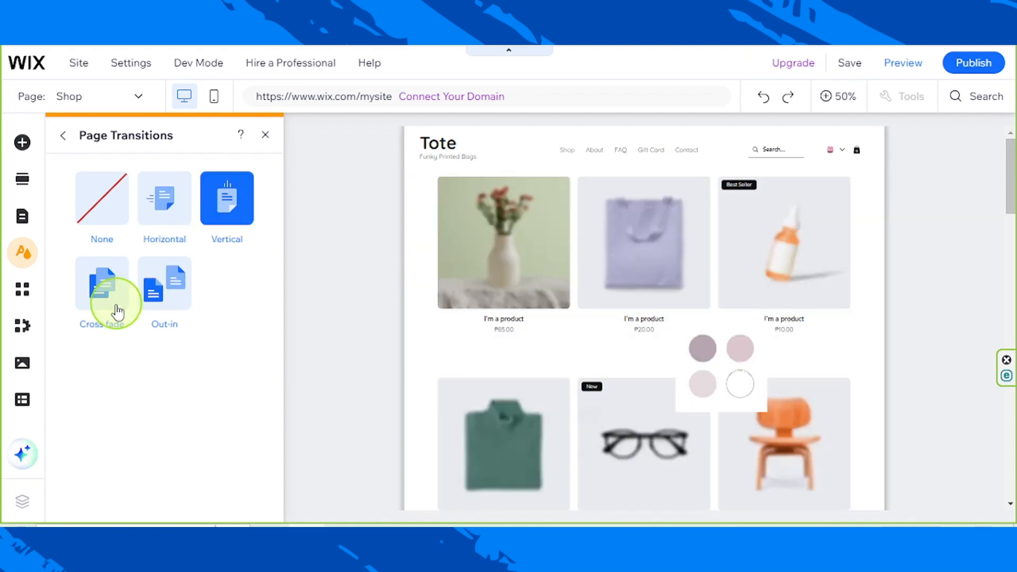
{"action": "left_click", "coordinate": [111, 301]}
{"action": "left_click", "coordinate": [162, 306]}
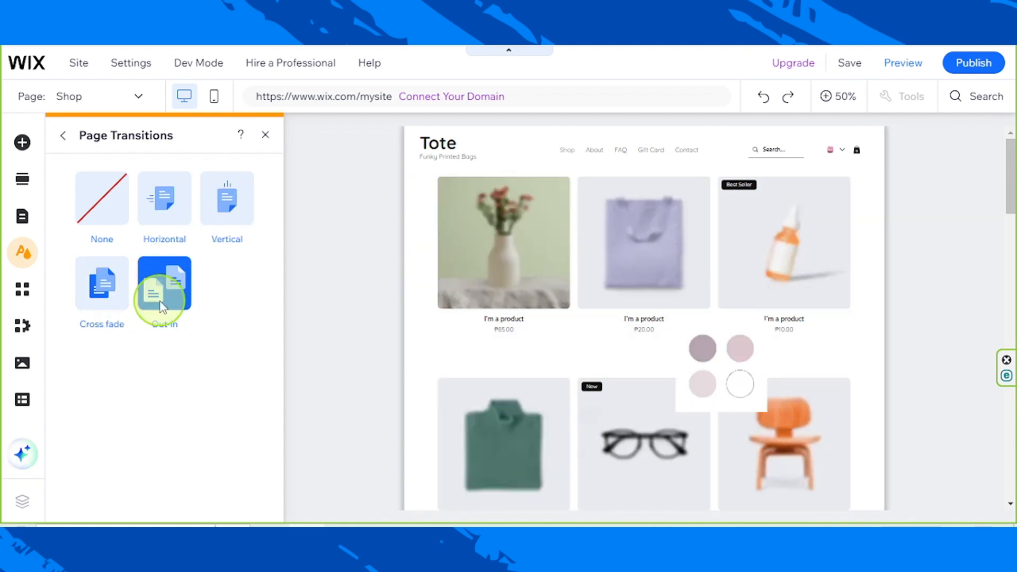
- Choose the Cross fade page transition, close the site design options and look over the shop page
{"action": "left_click", "coordinate": [98, 300]}
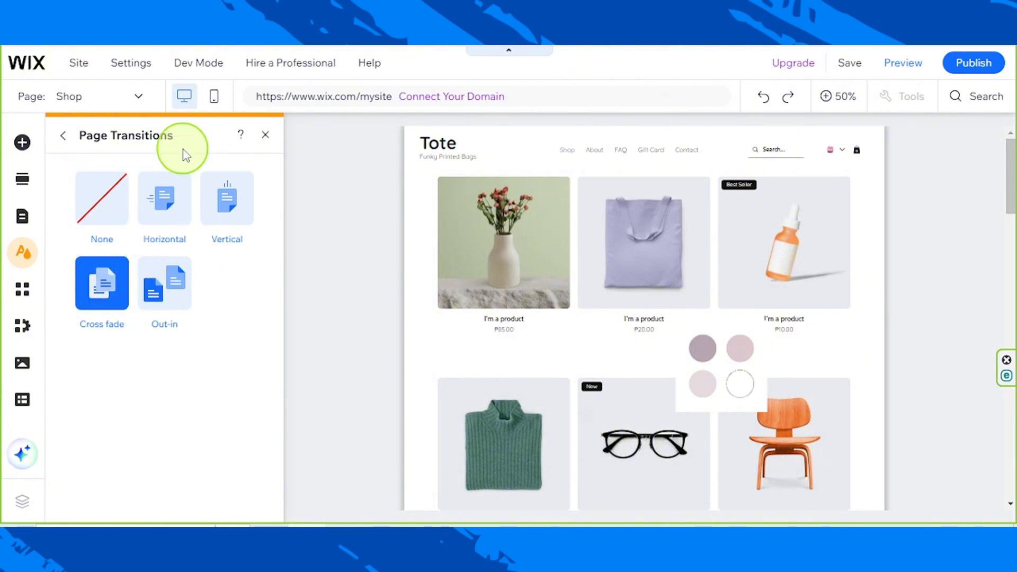
{"action": "left_click", "coordinate": [62, 138]}
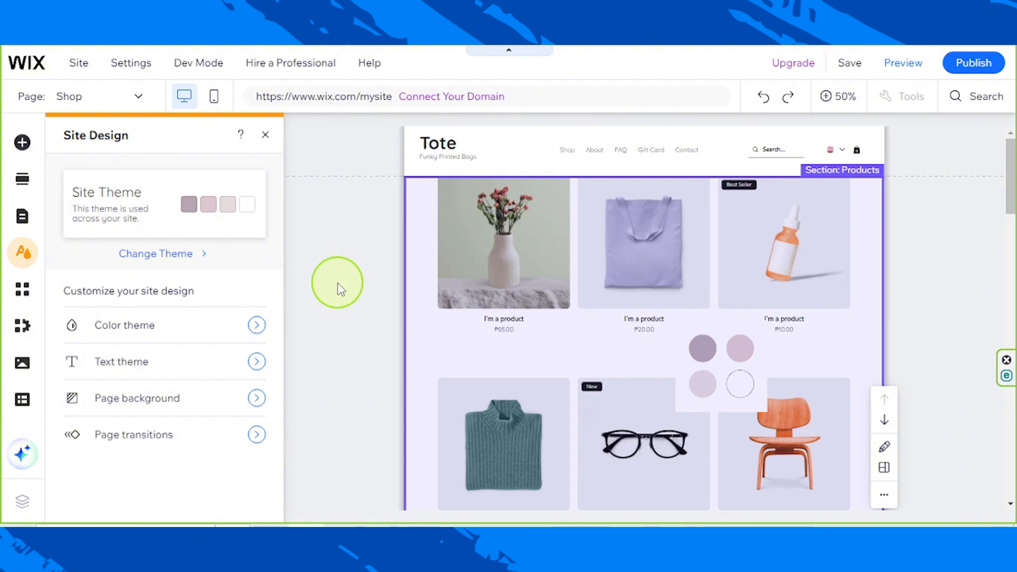
{"action": "left_click", "coordinate": [265, 135]}
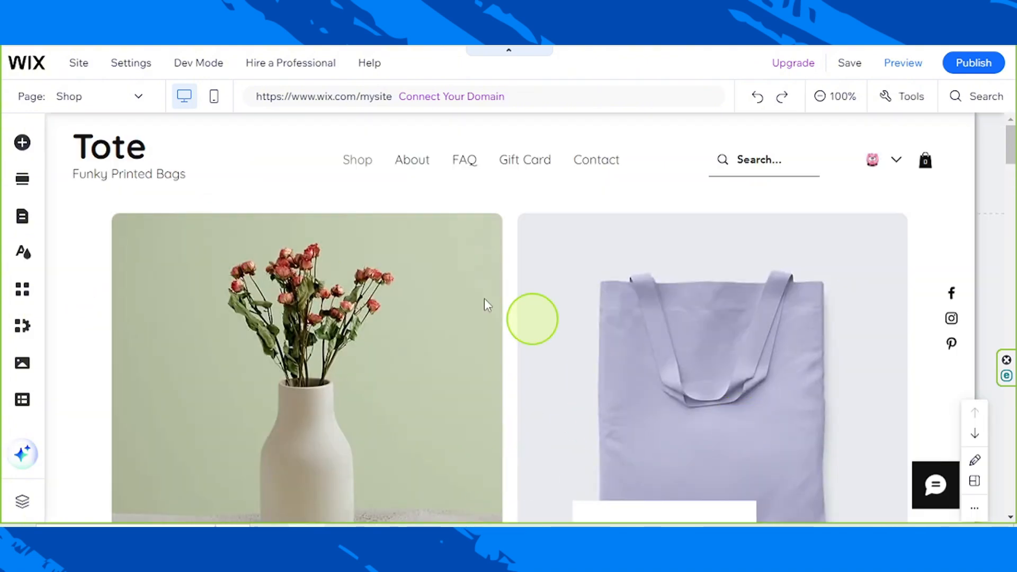
{"action": "scroll", "coordinate": [599, 470], "scroll_direction": "down", "scroll_amount": 8}
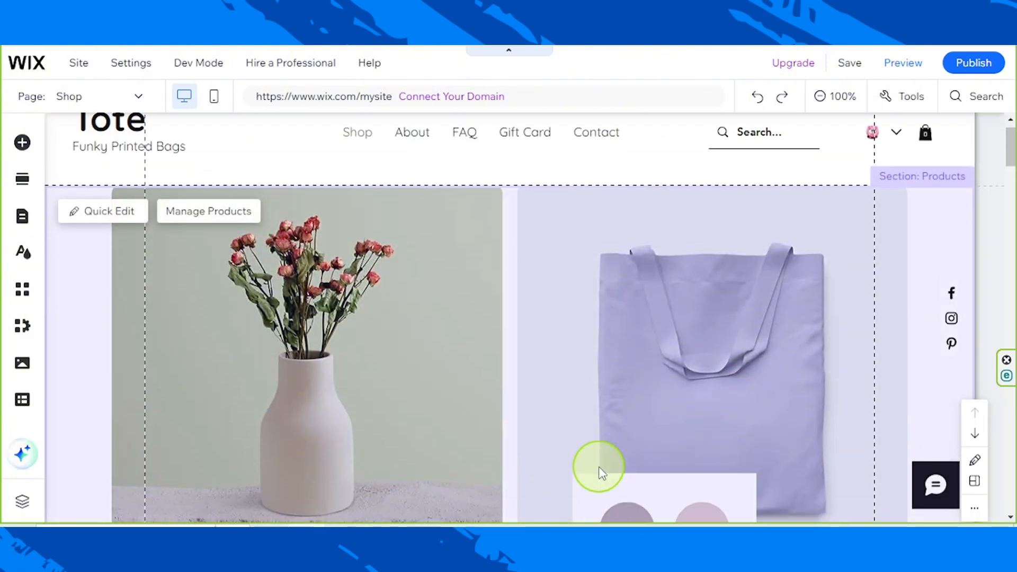
{"action": "scroll", "coordinate": [599, 466], "scroll_direction": "up", "scroll_amount": 9}
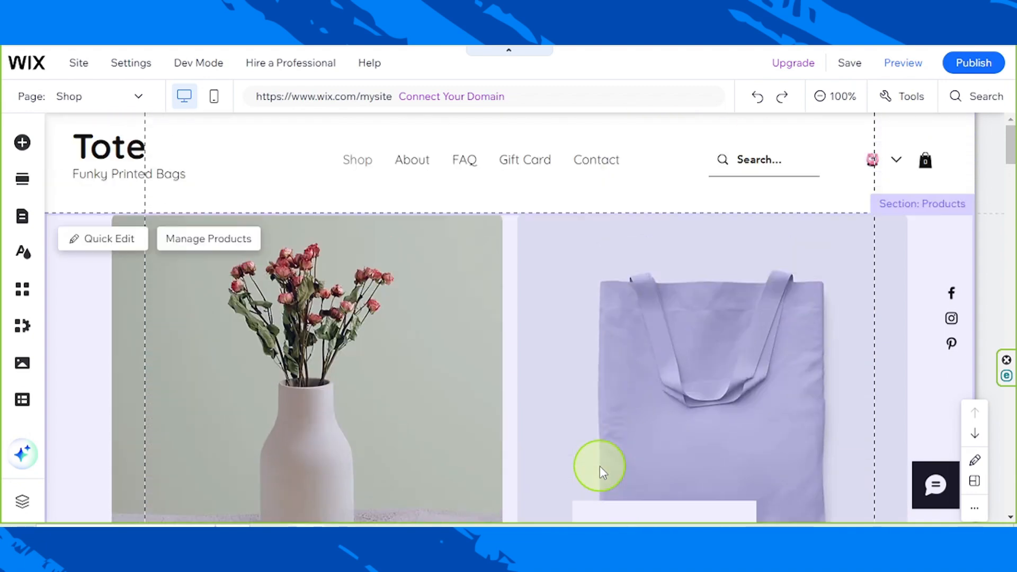
- Select the header on the shop page and make it slightly taller
{"action": "left_click", "coordinate": [246, 159]}
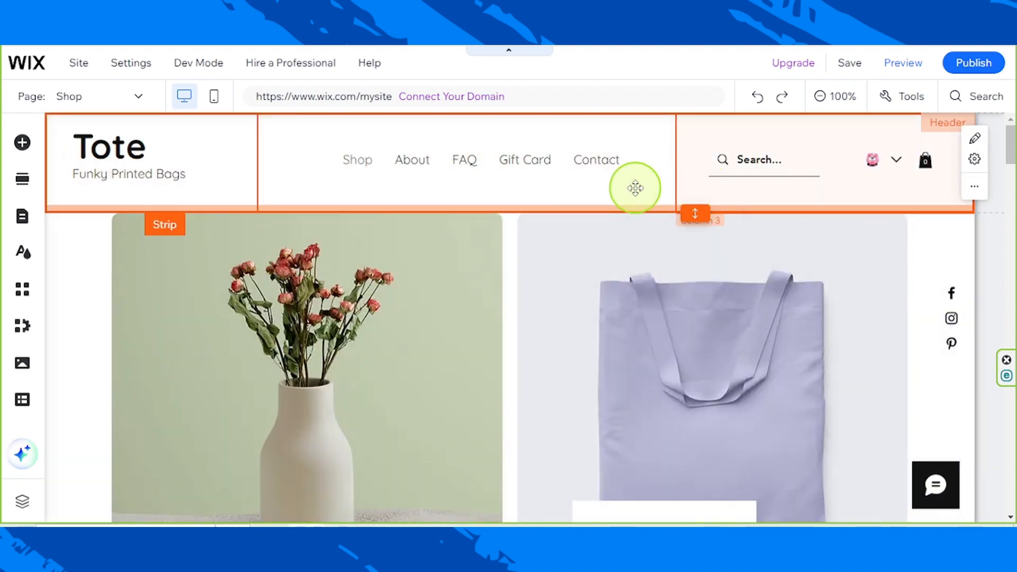
{"action": "left_click", "coordinate": [159, 222]}
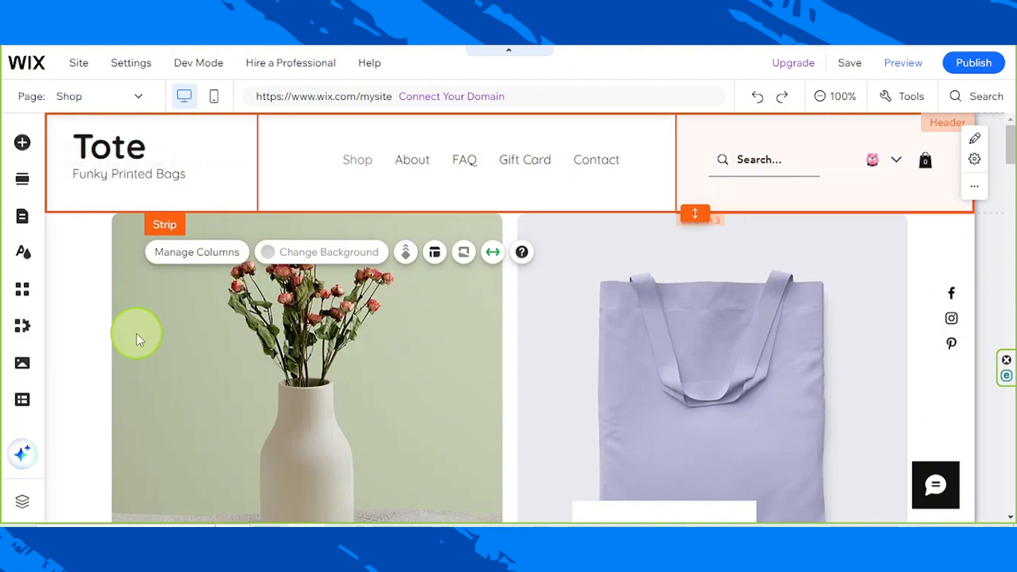
{"action": "left_click", "coordinate": [68, 336]}
{"action": "left_click", "coordinate": [618, 196]}
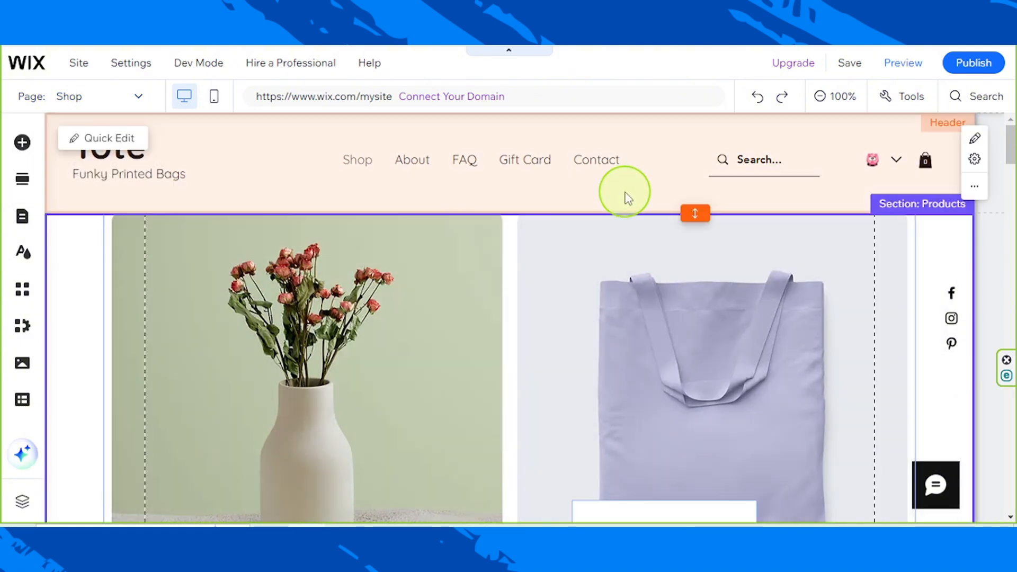
{"action": "left_click_drag", "start_coordinate": [696, 216], "coordinate": [696, 225]}
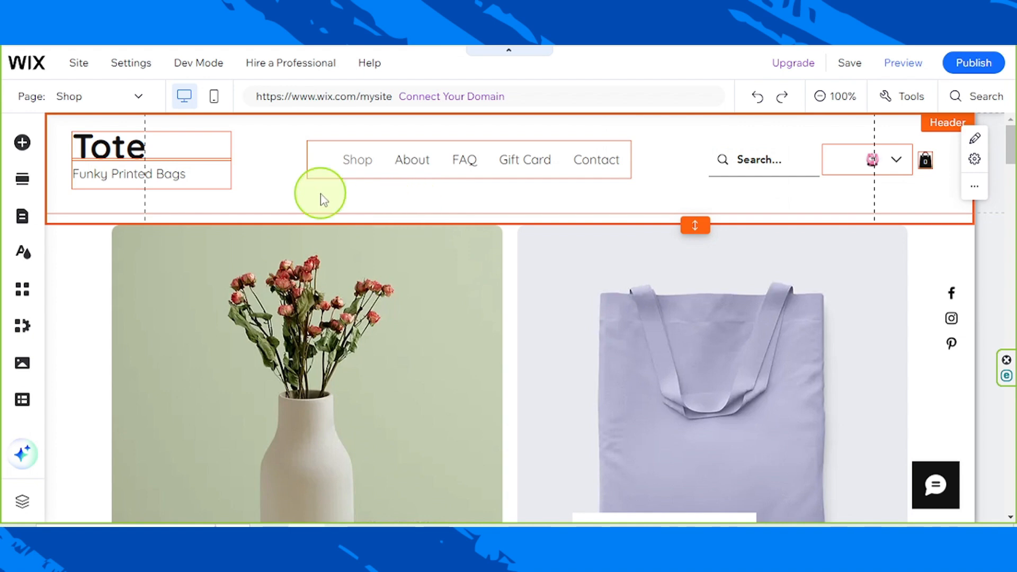
- Delete the "Funky Printed Bags" tagline and the "Tote" title from the header, along with the emptied column
{"action": "left_click", "coordinate": [212, 184]}
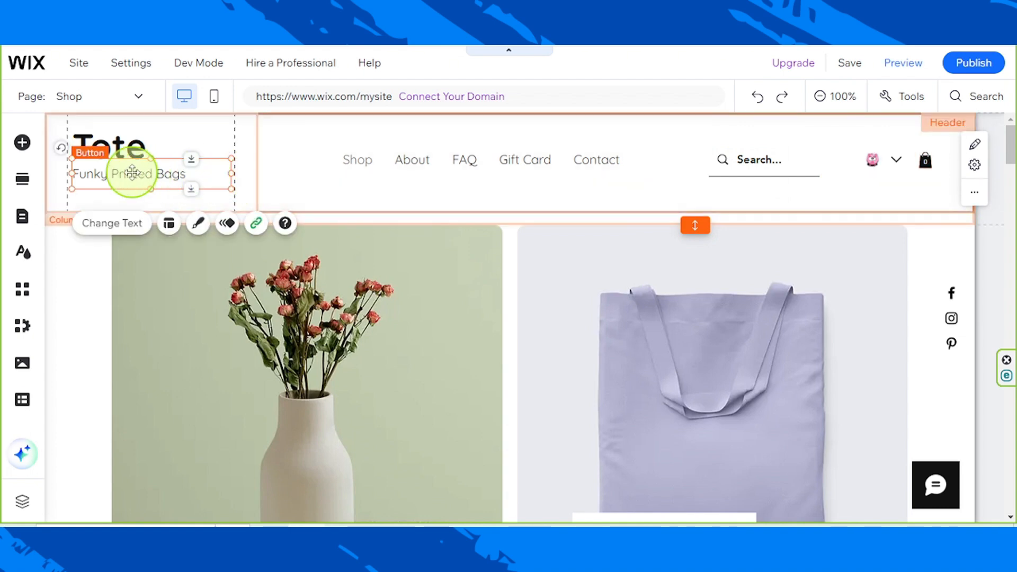
{"action": "key", "text": "Delete"}
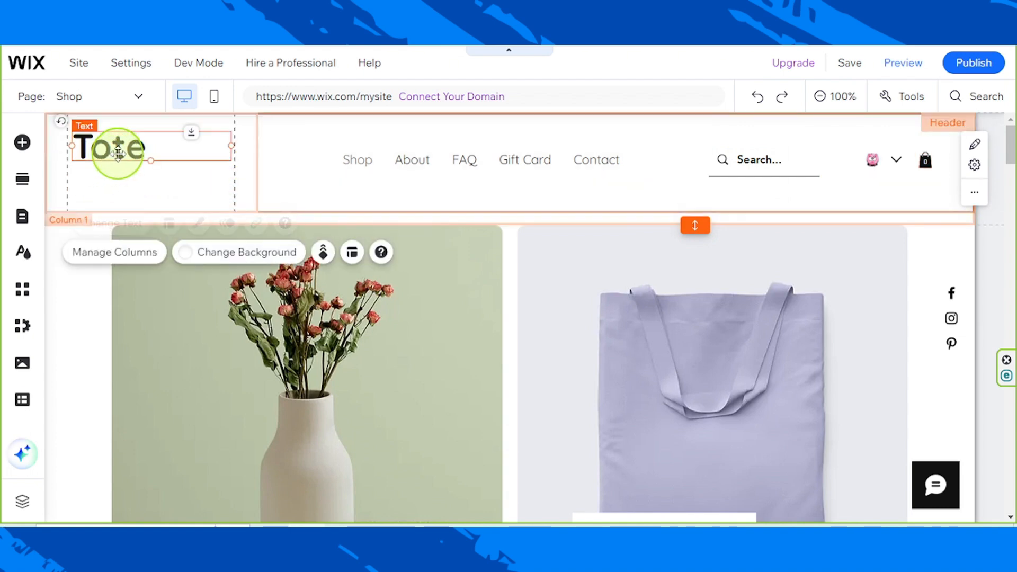
{"action": "left_click", "coordinate": [118, 152]}
{"action": "key", "text": "Delete"}
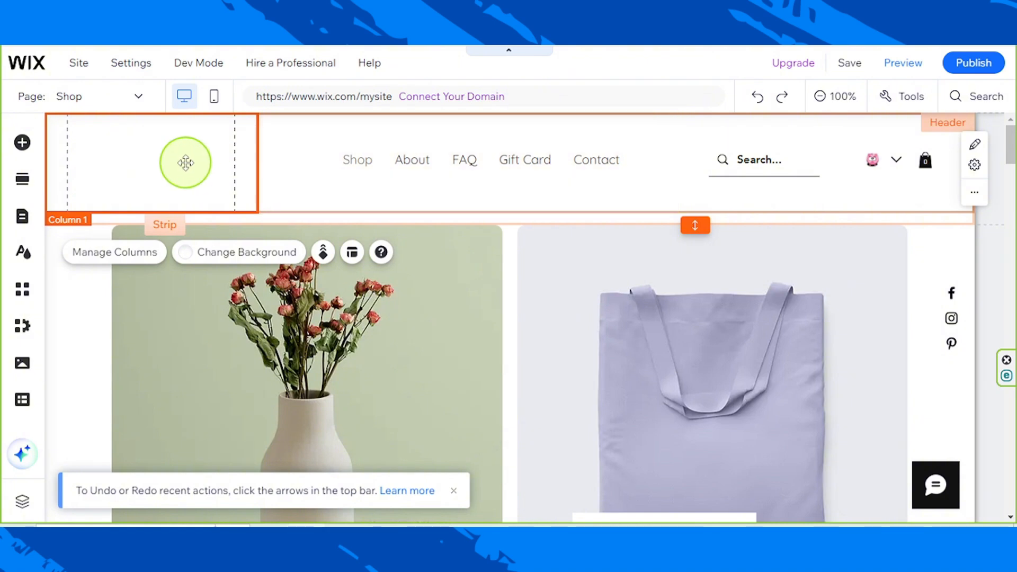
{"action": "key", "text": "Delete"}
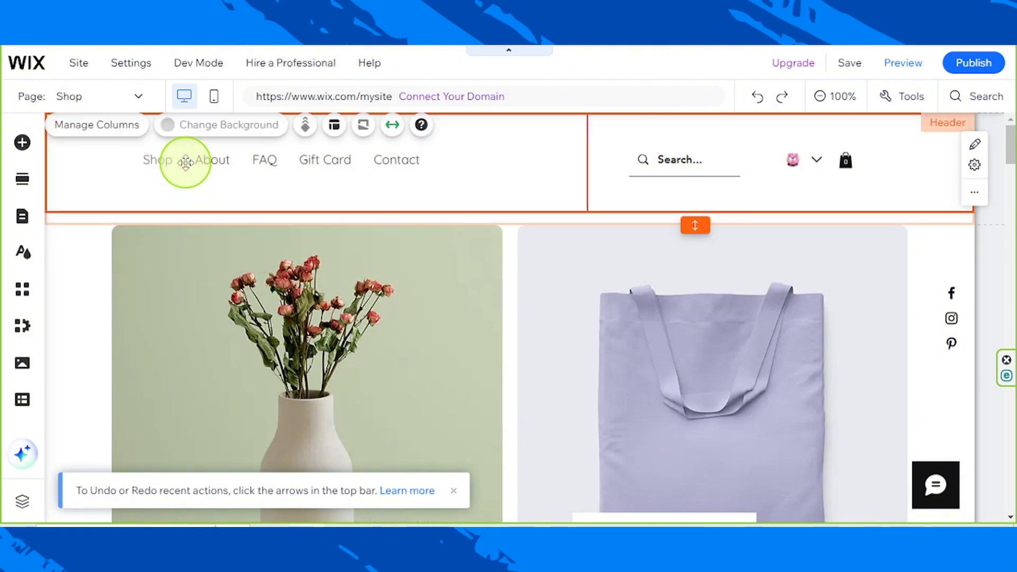
- Try deleting the header column that holds the navigation menu and undo the deletion
{"action": "left_click", "coordinate": [238, 192]}
{"action": "key", "text": "Delete"}
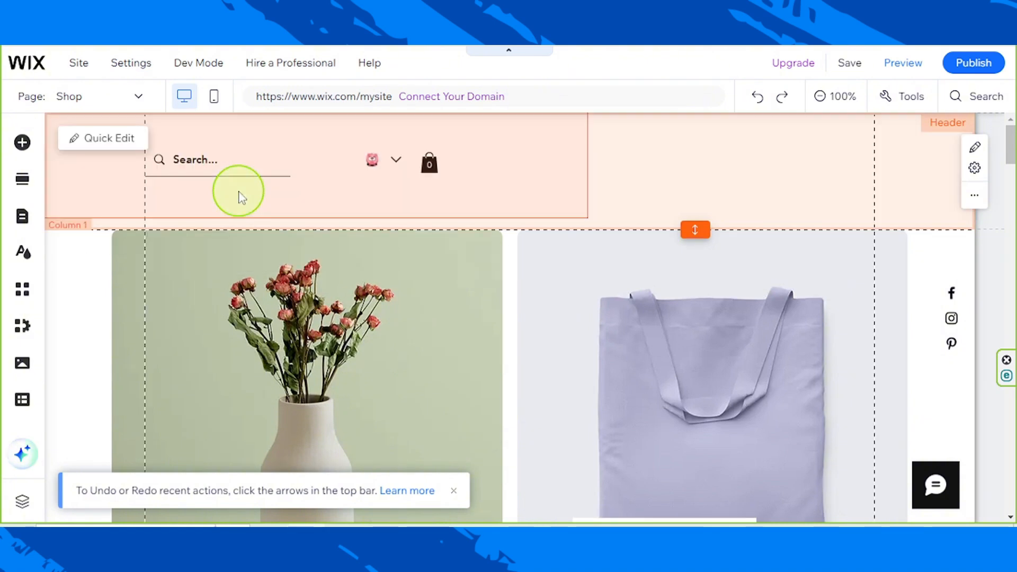
{"action": "left_click", "coordinate": [238, 191]}
{"action": "key", "text": "ctrl+z"}
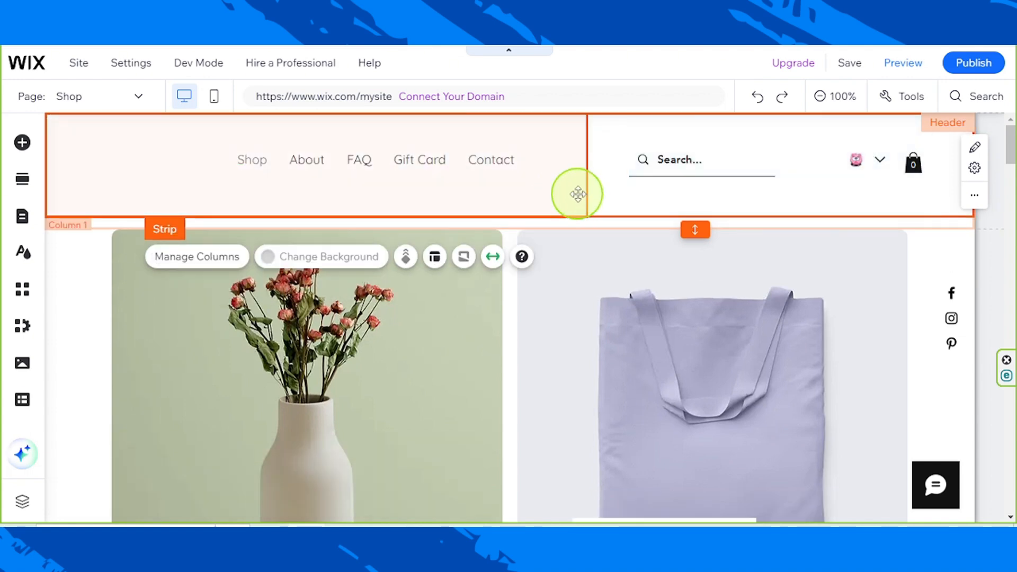
- Move the navigation menu, search bar, login bar and cart icon out of the header into the Products section
{"action": "left_click", "coordinate": [402, 152]}
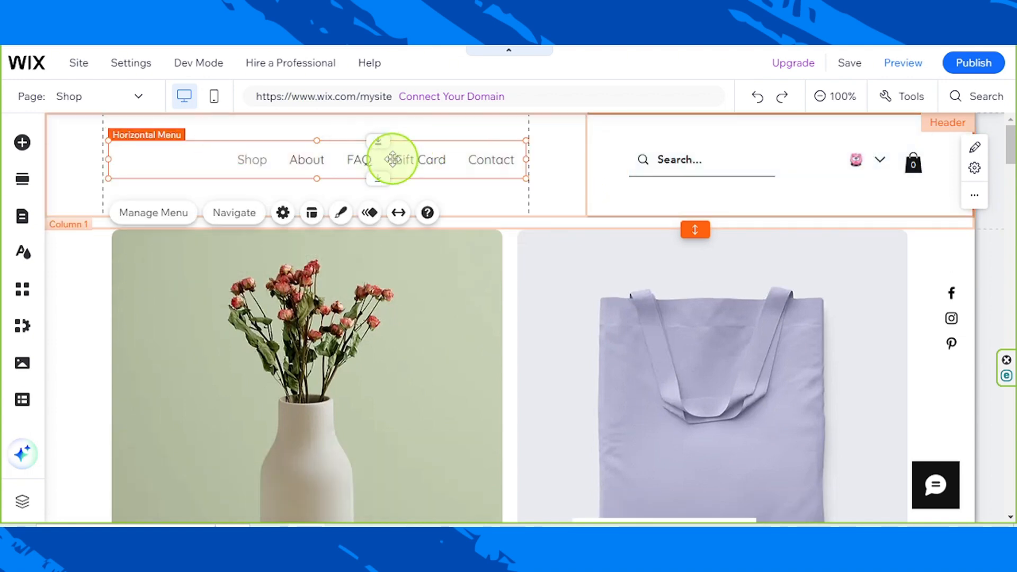
{"action": "left_click_drag", "start_coordinate": [488, 216], "coordinate": [567, 272]}
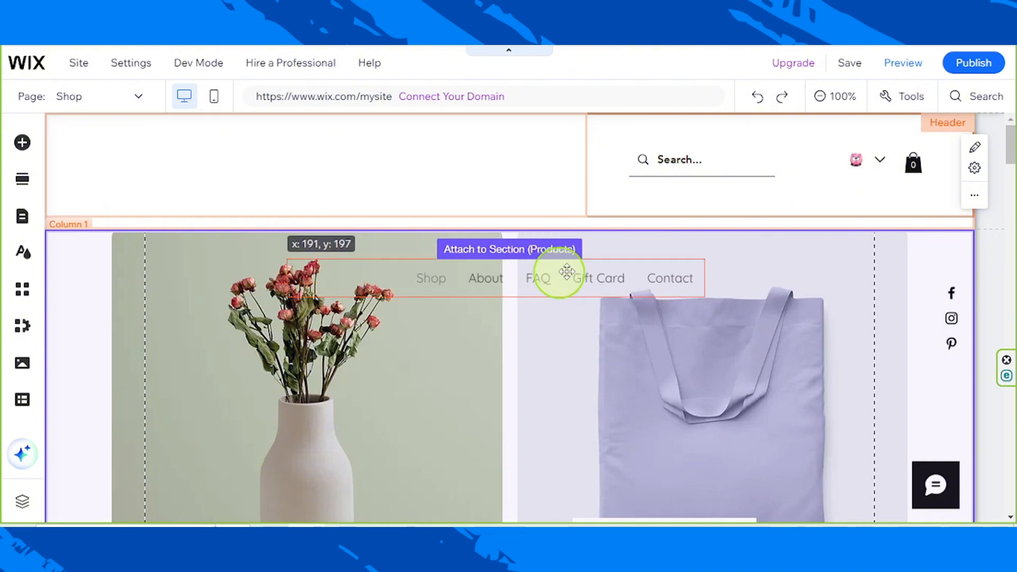
{"action": "left_click", "coordinate": [676, 172]}
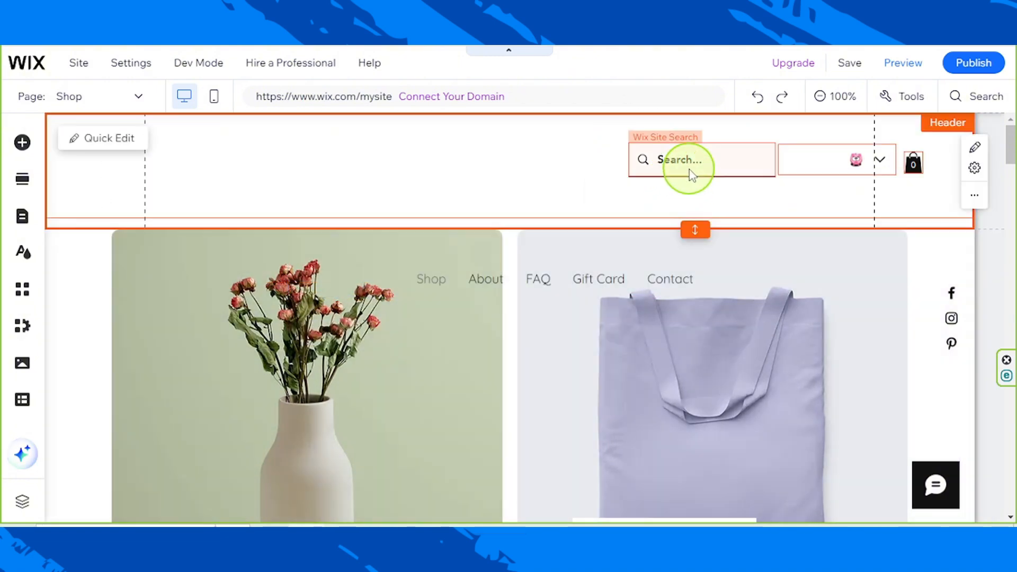
{"action": "left_click_drag", "start_coordinate": [697, 169], "coordinate": [523, 321]}
{"action": "left_click", "coordinate": [869, 162]}
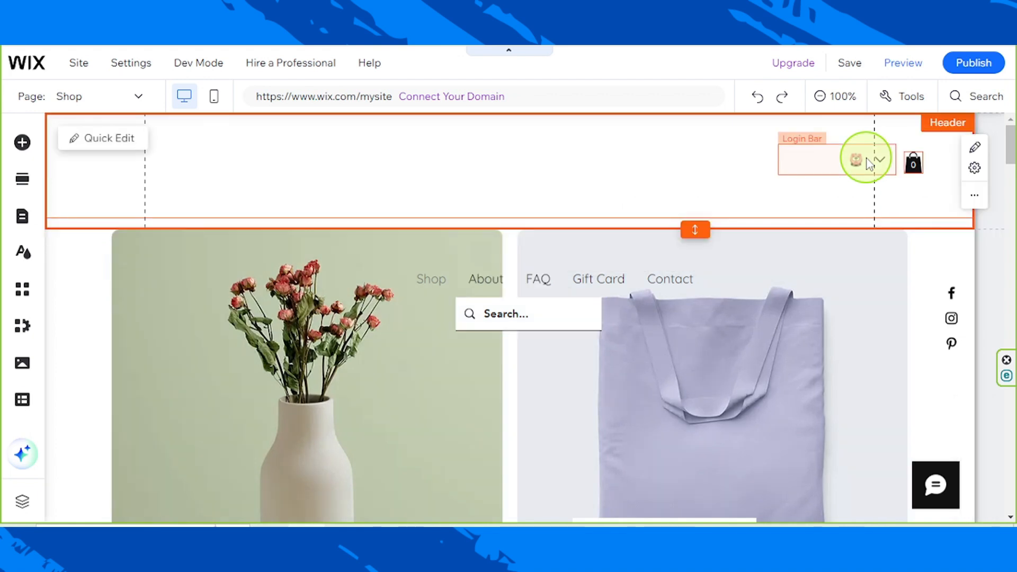
{"action": "left_click_drag", "start_coordinate": [710, 302], "coordinate": [693, 317]}
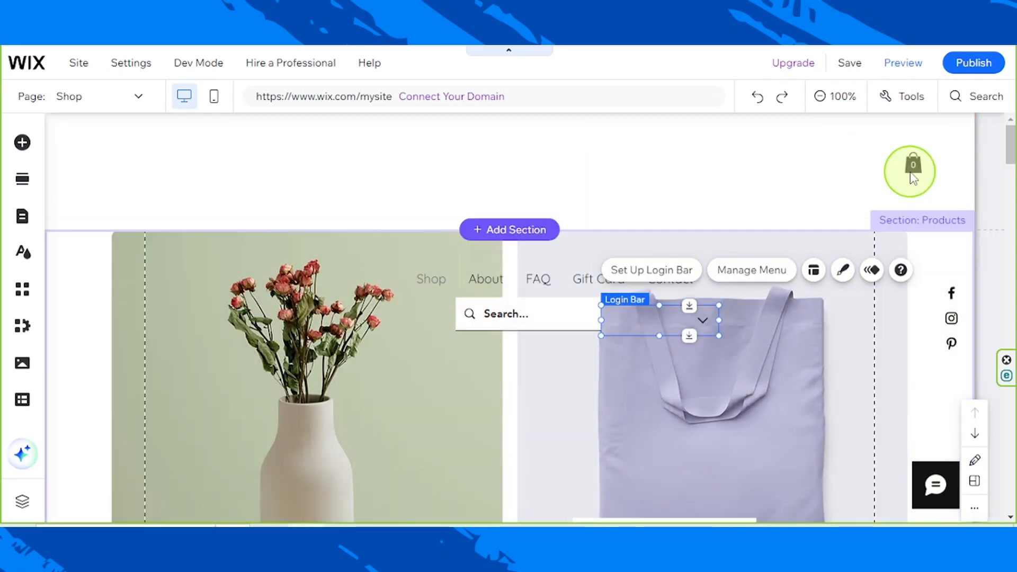
{"action": "left_click", "coordinate": [909, 170]}
{"action": "left_click_drag", "start_coordinate": [913, 164], "coordinate": [785, 283]}
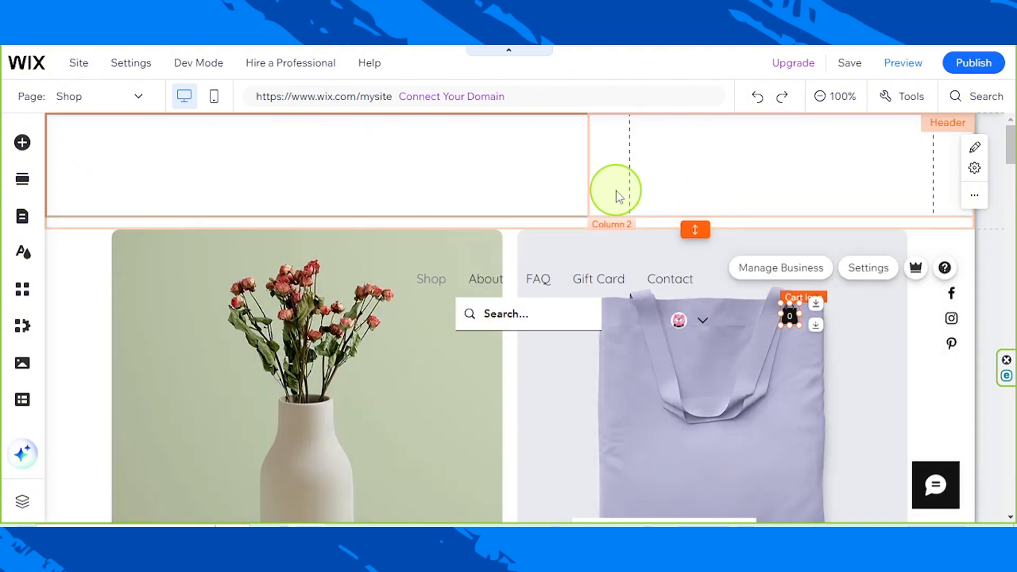
- Delete the empty column strip from the header and slightly reduce the header's height
{"action": "left_click", "coordinate": [450, 177]}
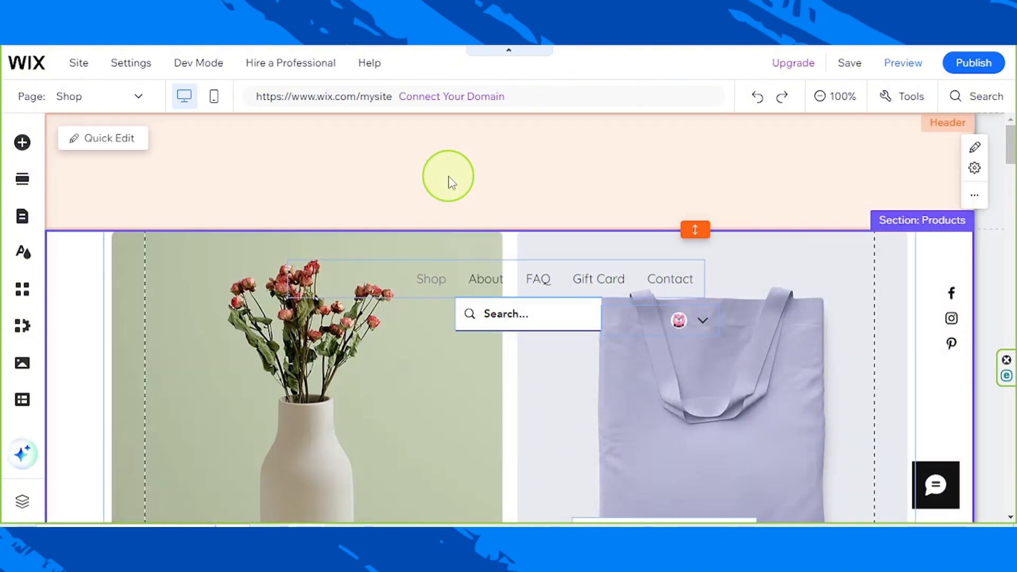
{"action": "left_click", "coordinate": [683, 196]}
{"action": "key", "text": "Delete"}
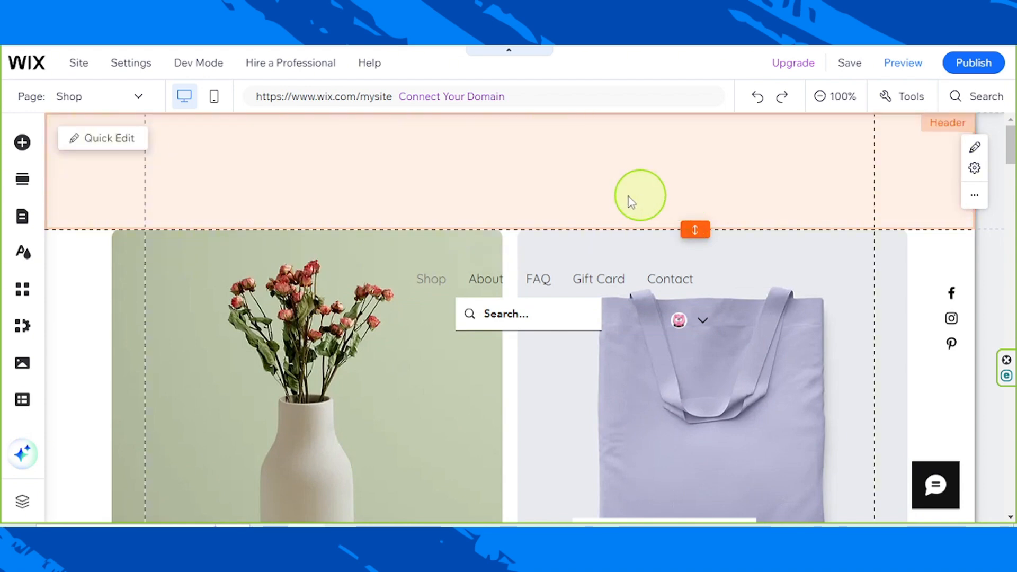
{"action": "left_click", "coordinate": [609, 199]}
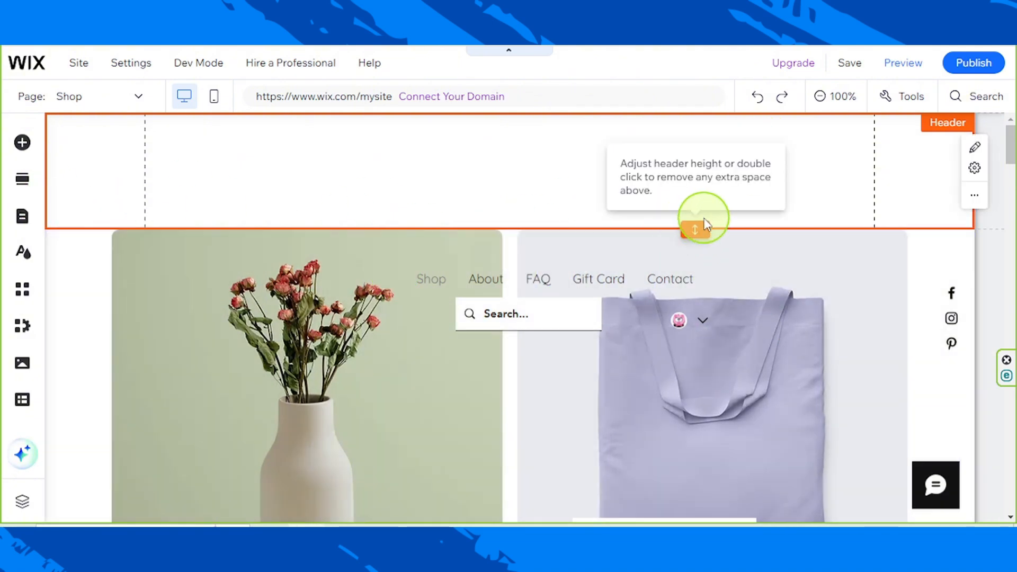
{"action": "left_click_drag", "start_coordinate": [704, 222], "coordinate": [700, 213]}
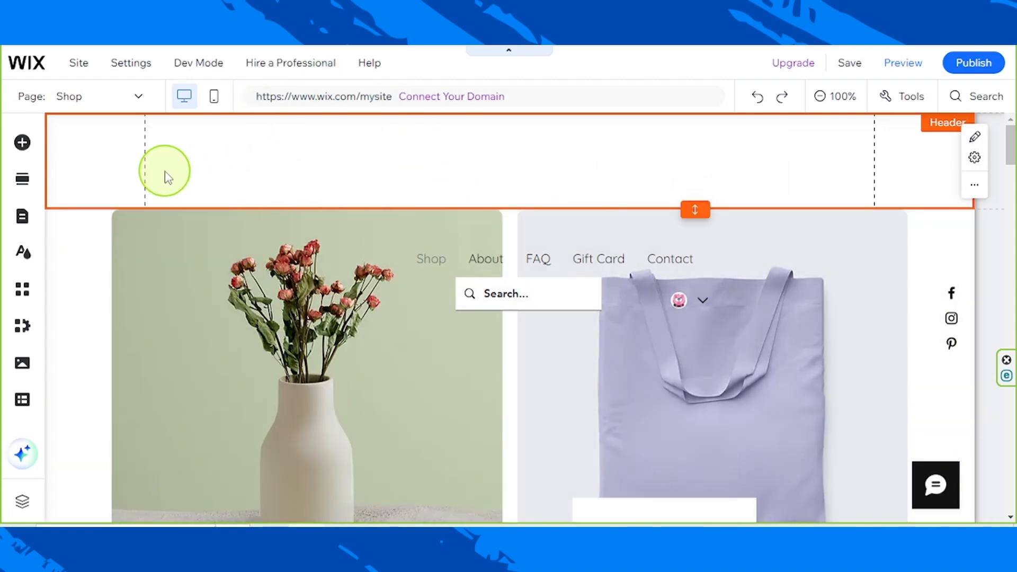
- Upload the image Transparent BG Logo from the Handmade By Adeline folder on the computer to the site's media files
{"action": "left_click", "coordinate": [23, 365]}
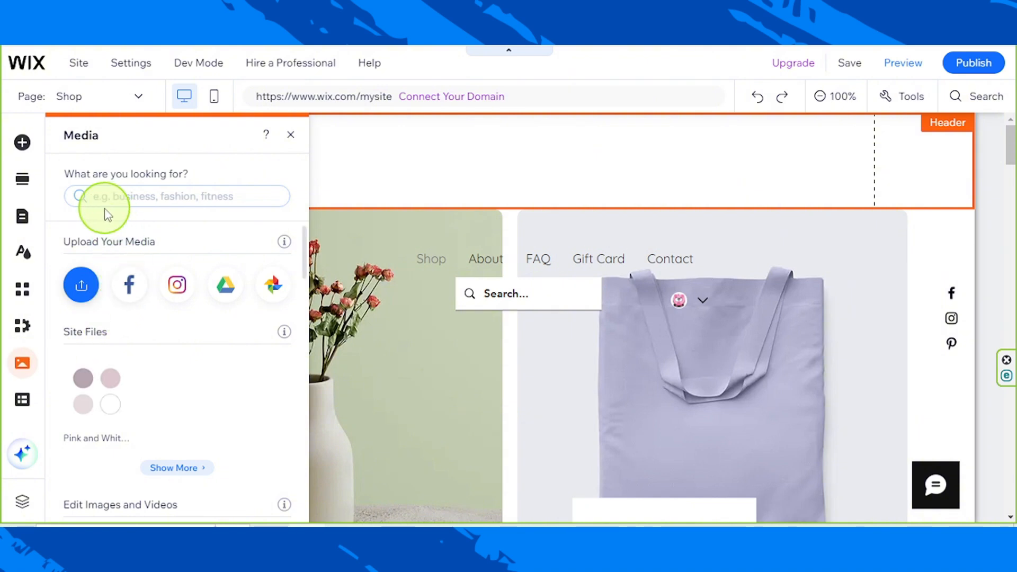
{"action": "left_click", "coordinate": [81, 286]}
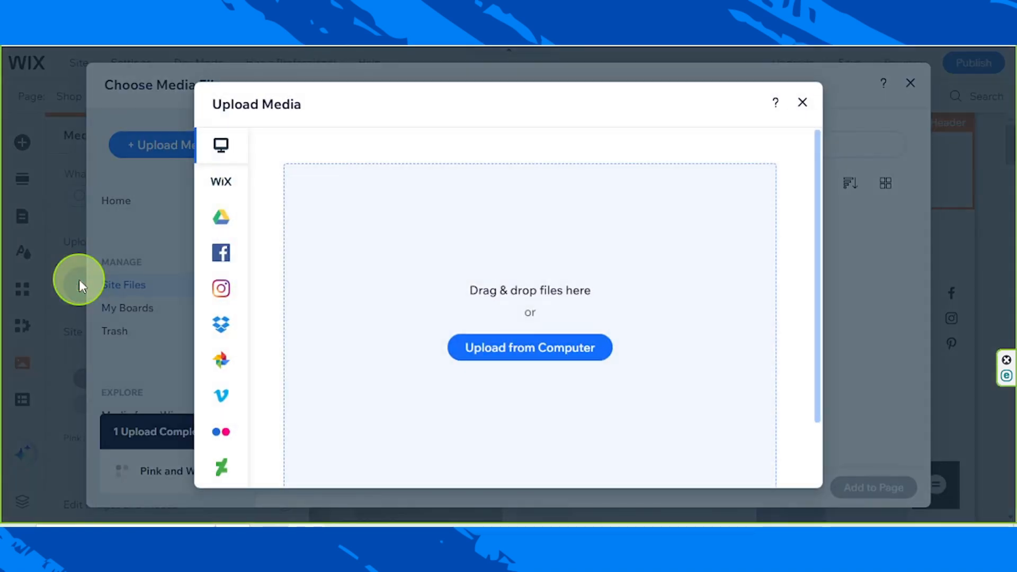
{"action": "left_click", "coordinate": [551, 356]}
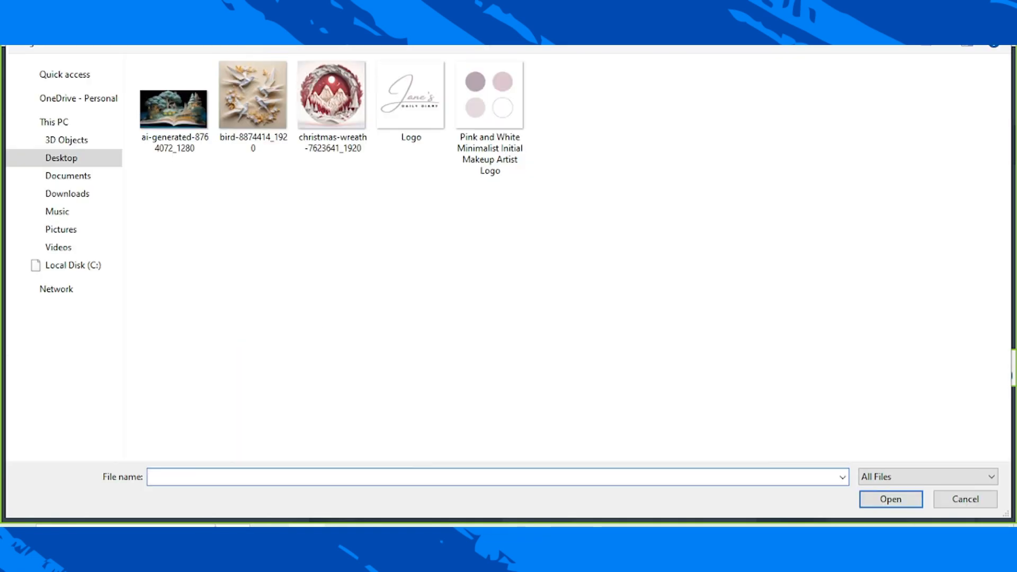
{"action": "double_click", "coordinate": [177, 108]}
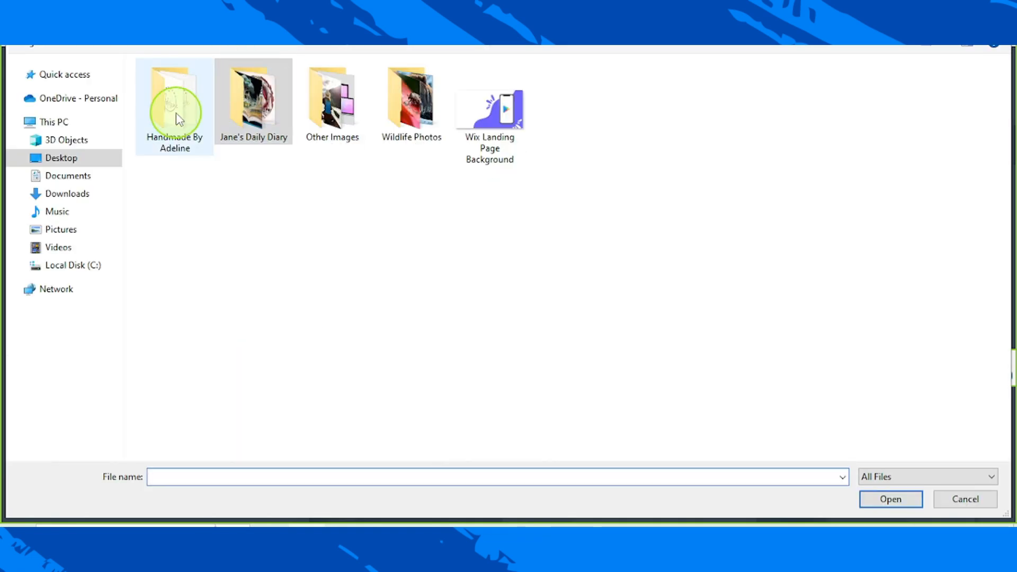
{"action": "left_click", "coordinate": [269, 149]}
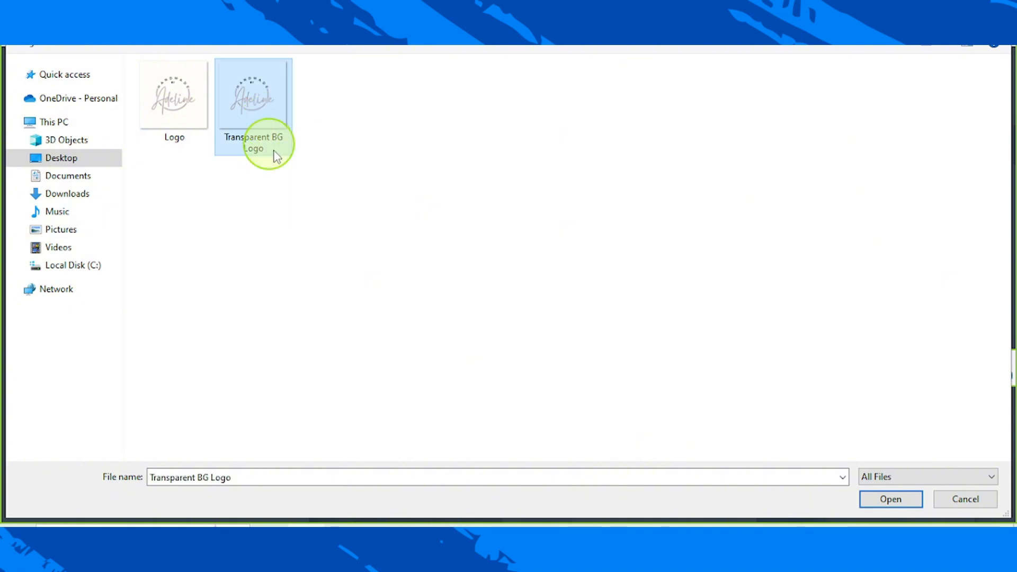
{"action": "left_click", "coordinate": [891, 500]}
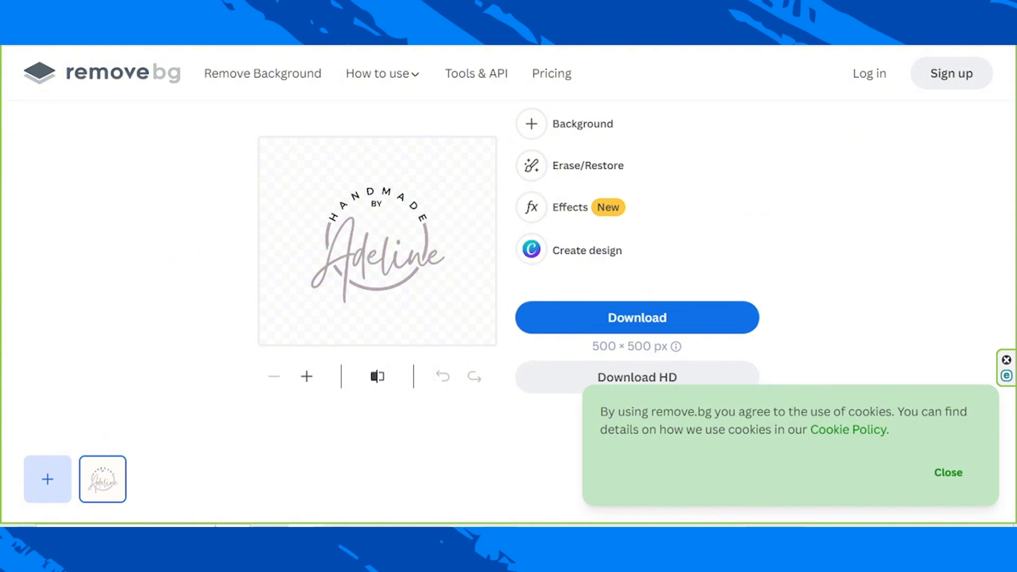
- Return to the Wix editor and place the uploaded logo in the header's upper-left area, scaled down to about half its size
{"action": "left_click", "coordinate": [614, 31]}
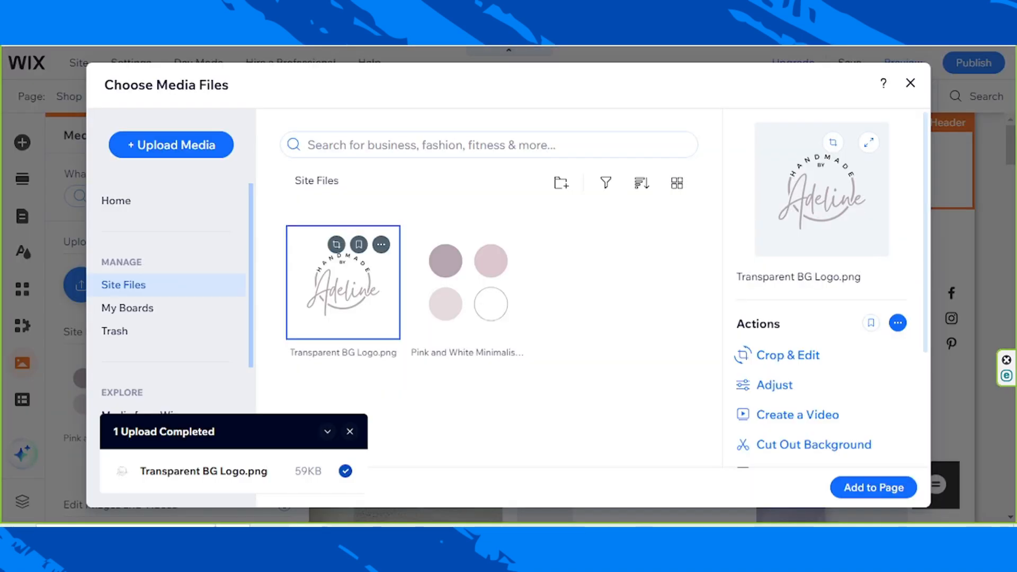
{"action": "left_click", "coordinate": [877, 488]}
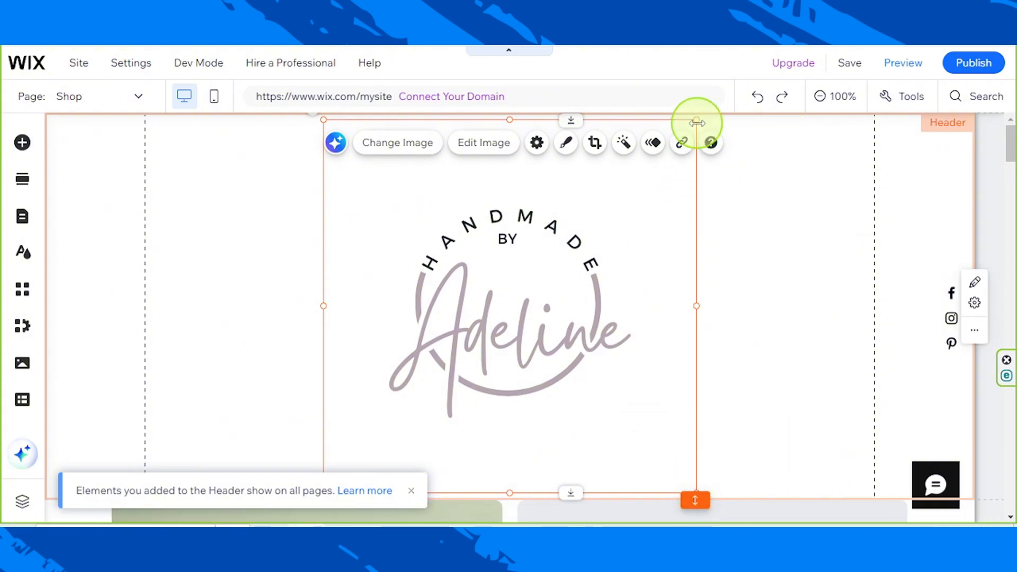
{"action": "left_click_drag", "start_coordinate": [697, 122], "coordinate": [496, 298]}
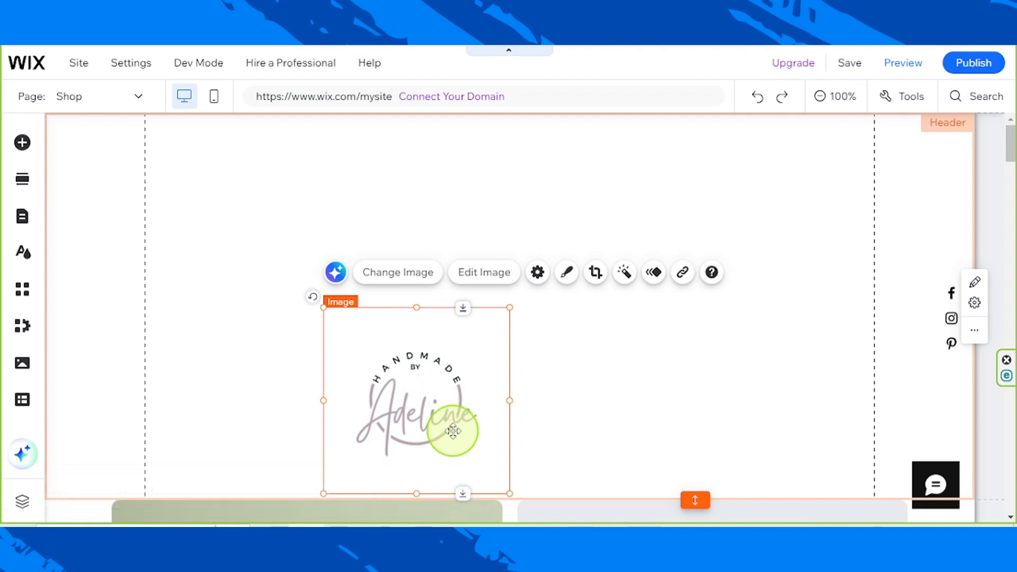
{"action": "left_click_drag", "start_coordinate": [453, 430], "coordinate": [277, 238]}
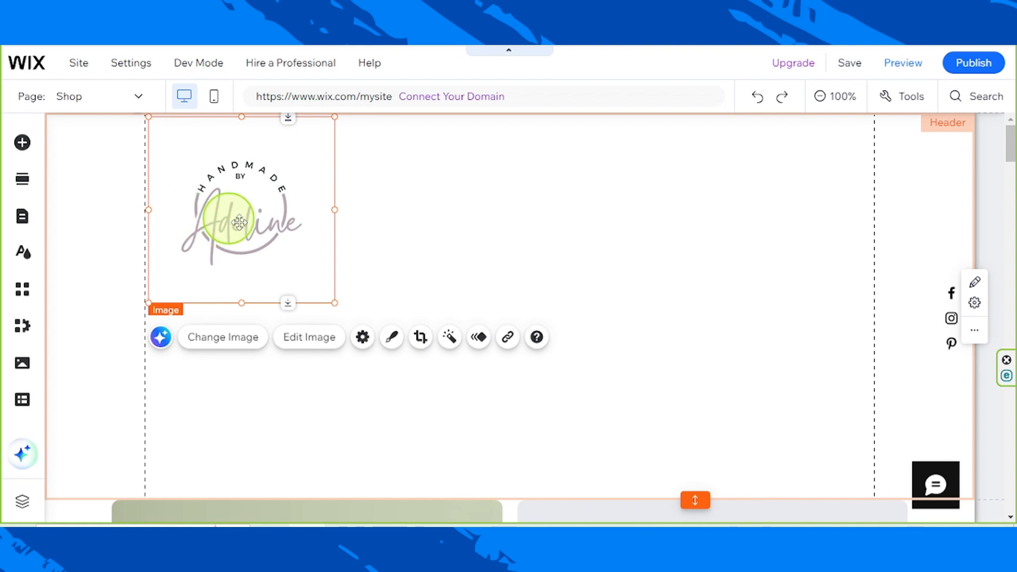
- Crop the empty margins around the header logo on its top, left and bottom sides and apply the crop
{"action": "left_click", "coordinate": [420, 343]}
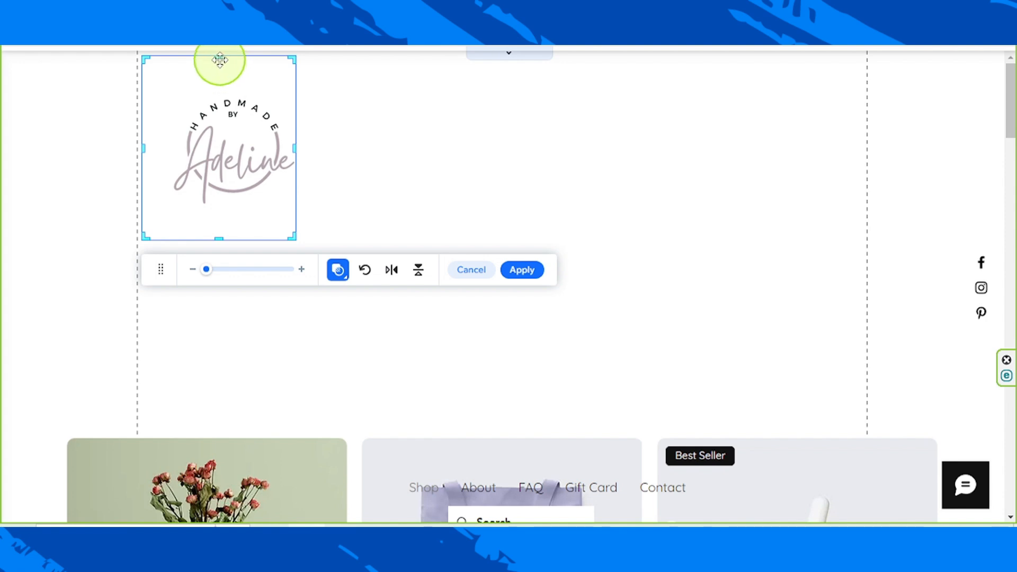
{"action": "left_click_drag", "start_coordinate": [218, 56], "coordinate": [219, 98]}
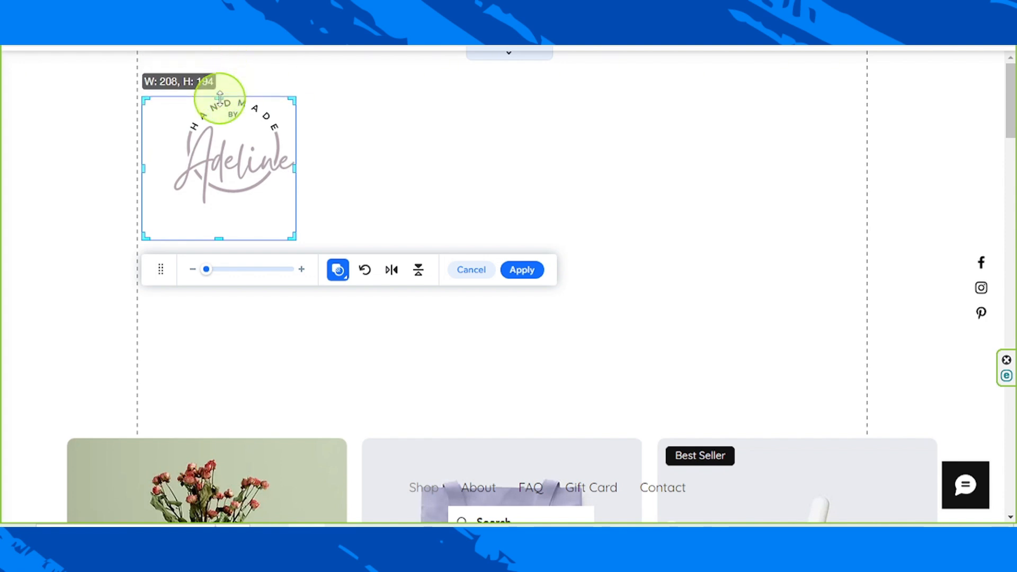
{"action": "left_click_drag", "start_coordinate": [145, 168], "coordinate": [177, 169]}
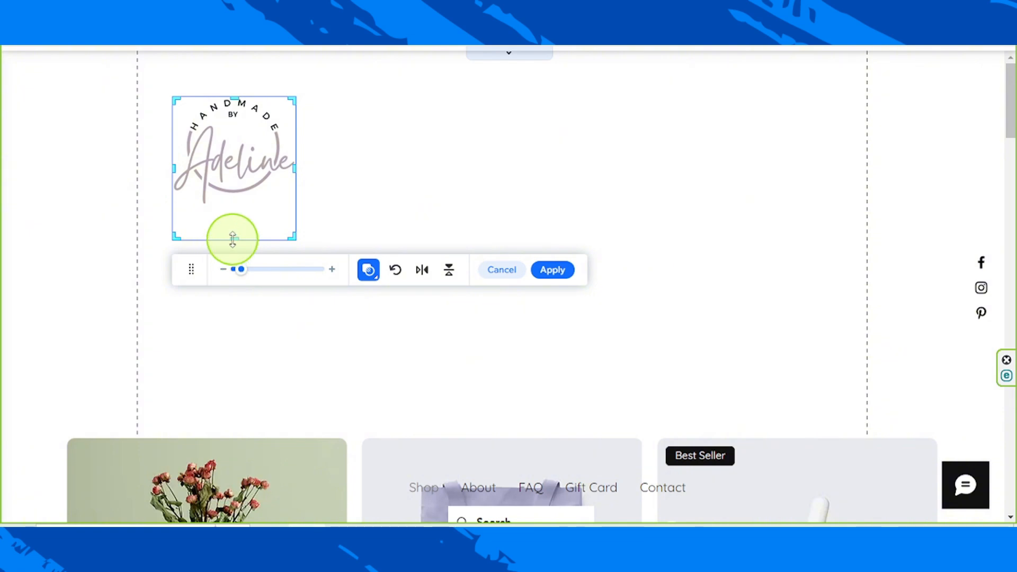
{"action": "left_click_drag", "start_coordinate": [233, 240], "coordinate": [236, 212]}
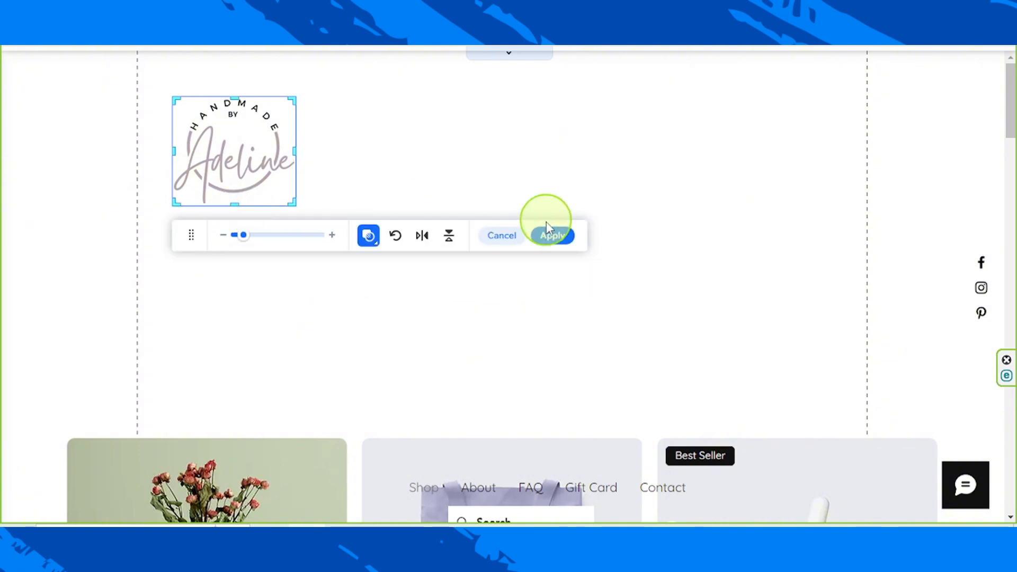
{"action": "left_click", "coordinate": [550, 237]}
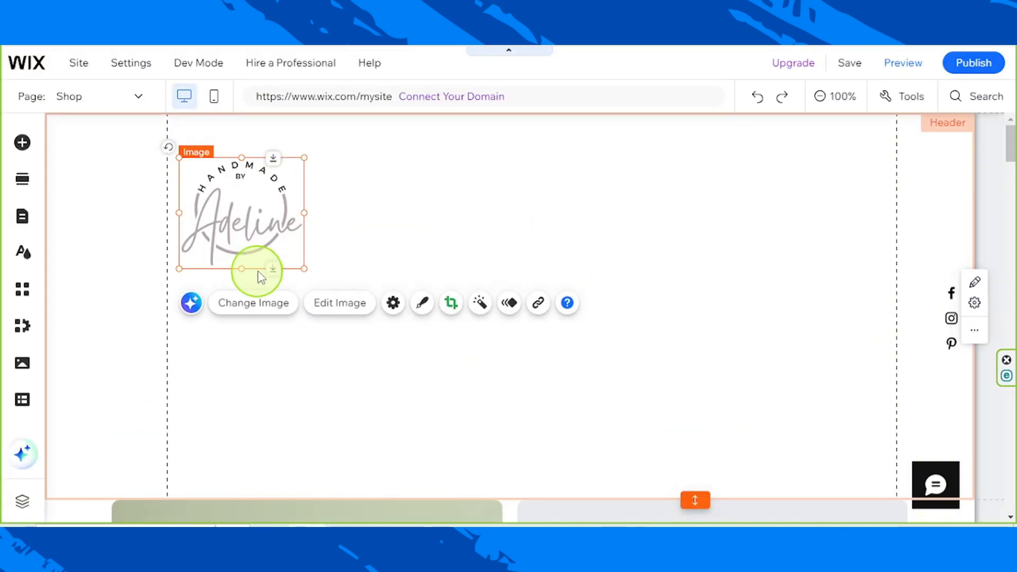
- Shrink the cropped logo in the header's upper-left corner and reduce the header's height to fit closely around it
{"action": "left_click_drag", "start_coordinate": [251, 206], "coordinate": [228, 186]}
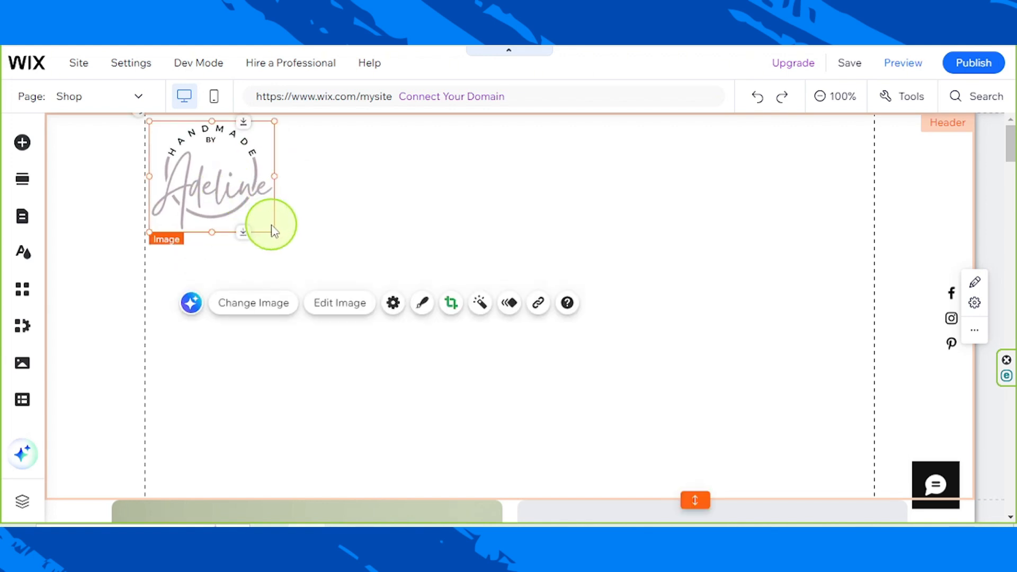
{"action": "left_click_drag", "start_coordinate": [267, 228], "coordinate": [205, 163]}
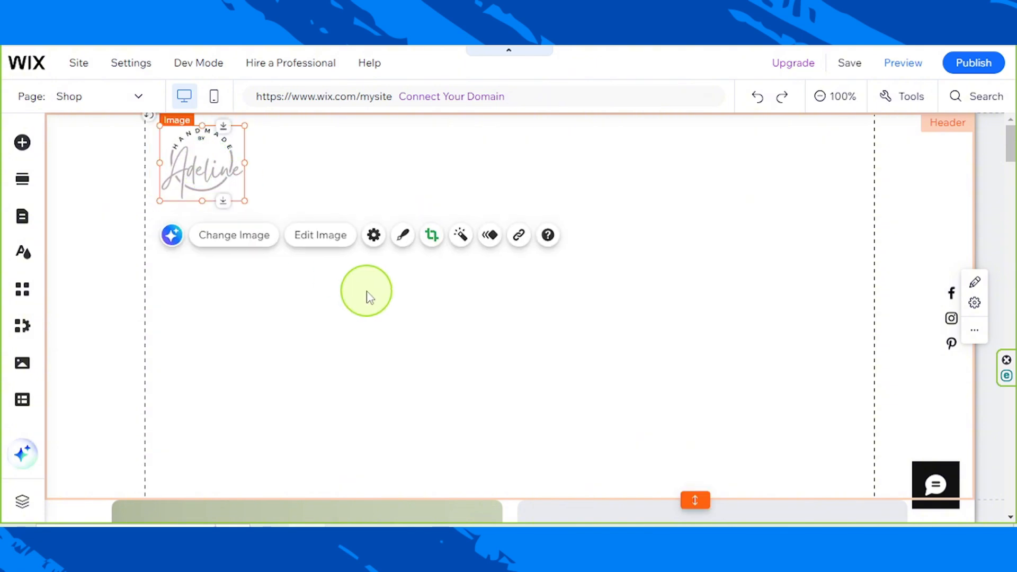
{"action": "left_click", "coordinate": [366, 291]}
{"action": "left_click_drag", "start_coordinate": [695, 498], "coordinate": [687, 208]}
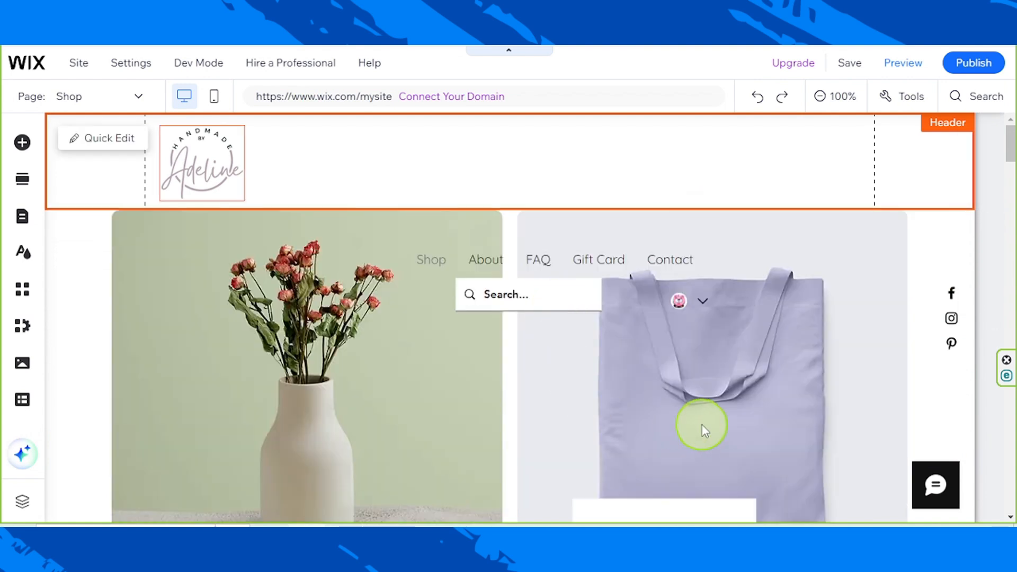
- Move the horizontal menu from the Products section into the header beside the logo and narrow its box to fit the menu items
{"action": "left_click", "coordinate": [551, 262]}
{"action": "left_click_drag", "start_coordinate": [578, 259], "coordinate": [566, 165]}
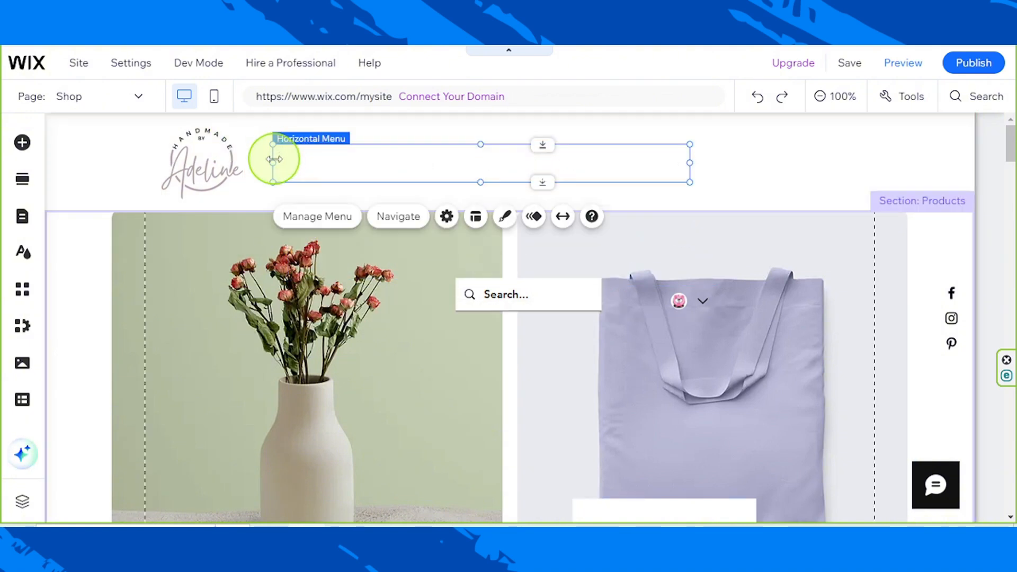
{"action": "left_click", "coordinate": [274, 162]}
{"action": "left_click", "coordinate": [481, 461]}
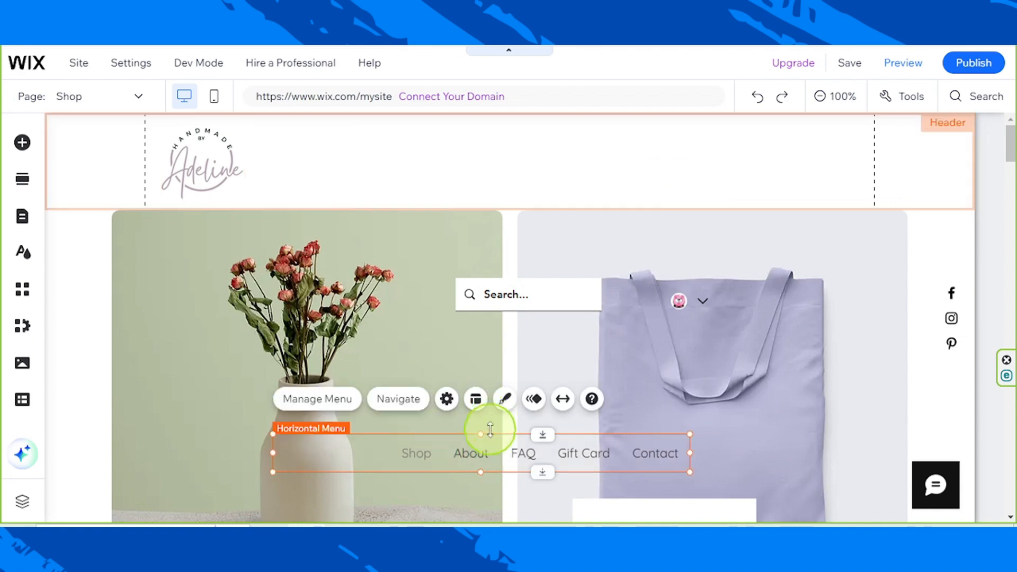
{"action": "left_click_drag", "start_coordinate": [483, 437], "coordinate": [513, 186]}
{"action": "left_click_drag", "start_coordinate": [306, 174], "coordinate": [401, 174]}
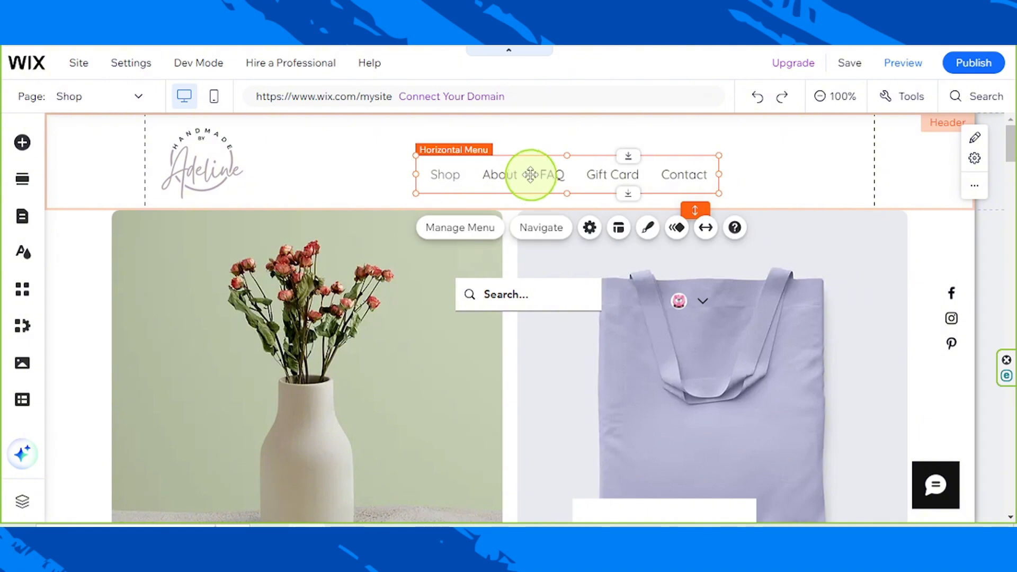
{"action": "left_click_drag", "start_coordinate": [529, 173], "coordinate": [474, 161]}
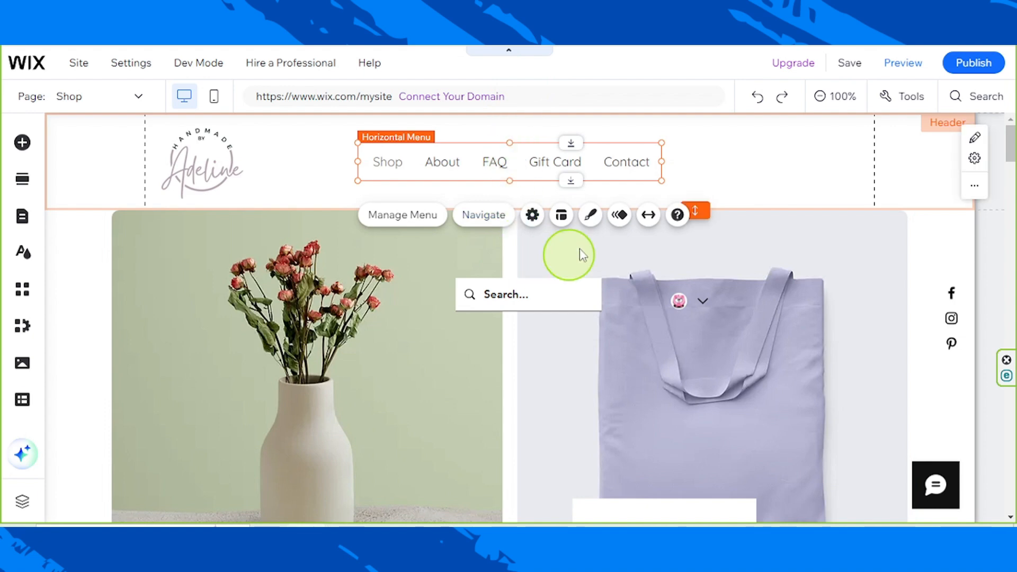
{"action": "left_click", "coordinate": [702, 160]}
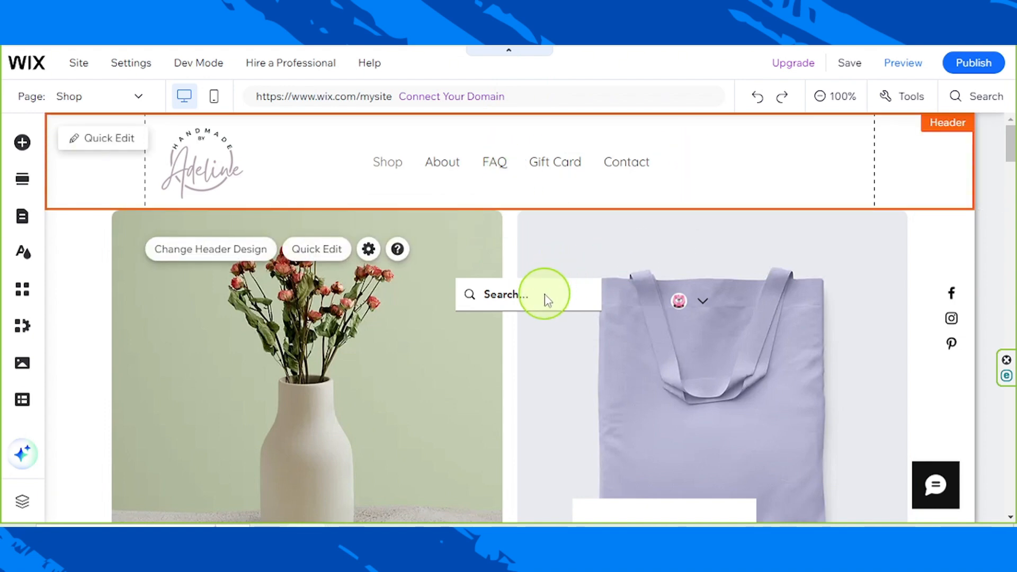
- Shift the menu closer to the logo and move the site search bar into the header to the right of the menu
{"action": "left_click", "coordinate": [510, 301]}
{"action": "left_click_drag", "start_coordinate": [517, 295], "coordinate": [755, 166]}
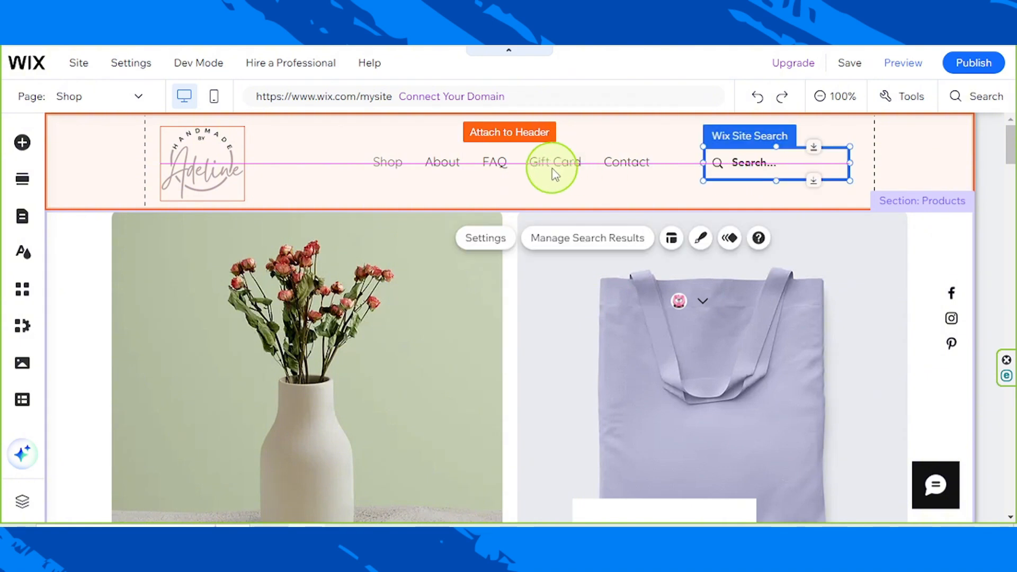
{"action": "left_click_drag", "start_coordinate": [565, 168], "coordinate": [522, 163]}
{"action": "left_click_drag", "start_coordinate": [733, 168], "coordinate": [733, 168]}
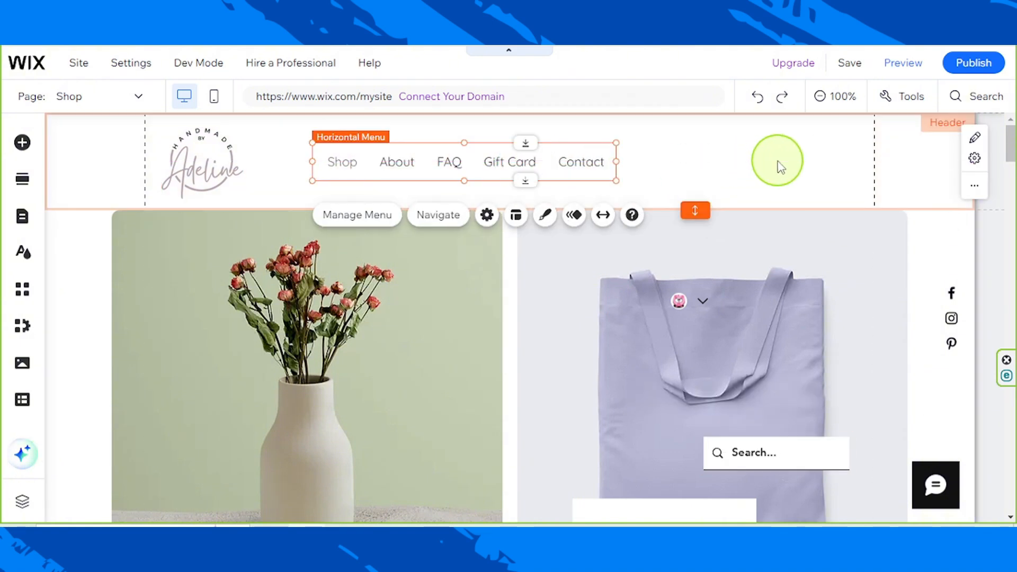
{"action": "left_click", "coordinate": [777, 166]}
{"action": "left_click", "coordinate": [732, 456]}
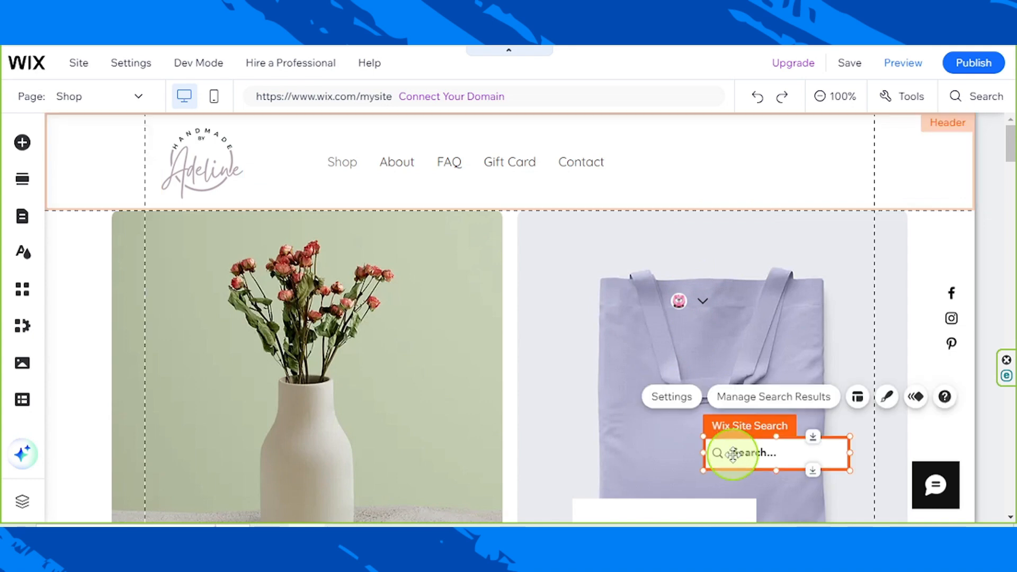
{"action": "left_click_drag", "start_coordinate": [727, 452], "coordinate": [679, 166]}
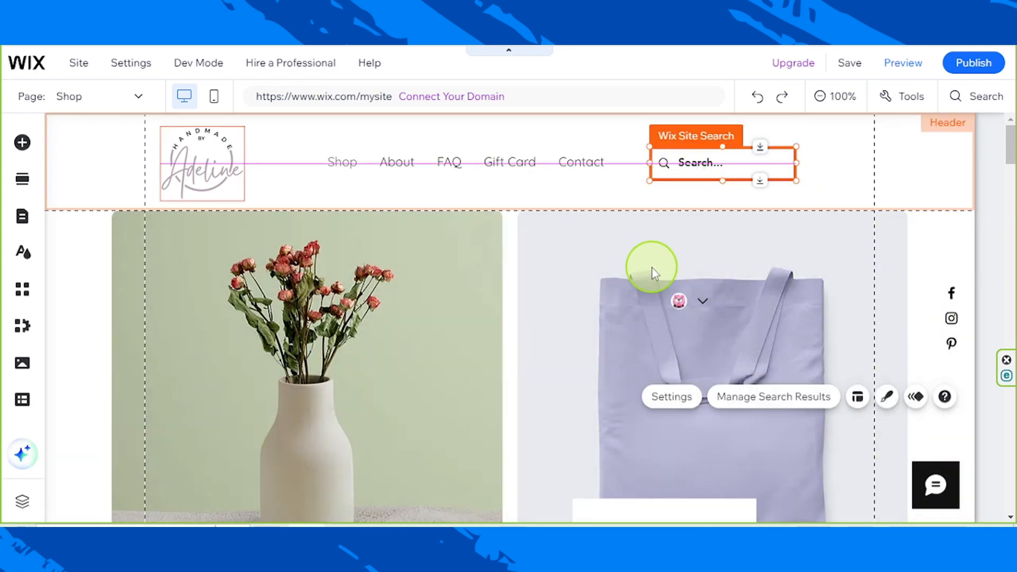
- Move the login bar from the Products section into the header beside the search bar, near the right gridline
{"action": "left_click", "coordinate": [678, 305]}
{"action": "left_click_drag", "start_coordinate": [705, 290], "coordinate": [709, 159]}
{"action": "left_click", "coordinate": [849, 466]}
{"action": "left_click_drag", "start_coordinate": [850, 466], "coordinate": [825, 170]}
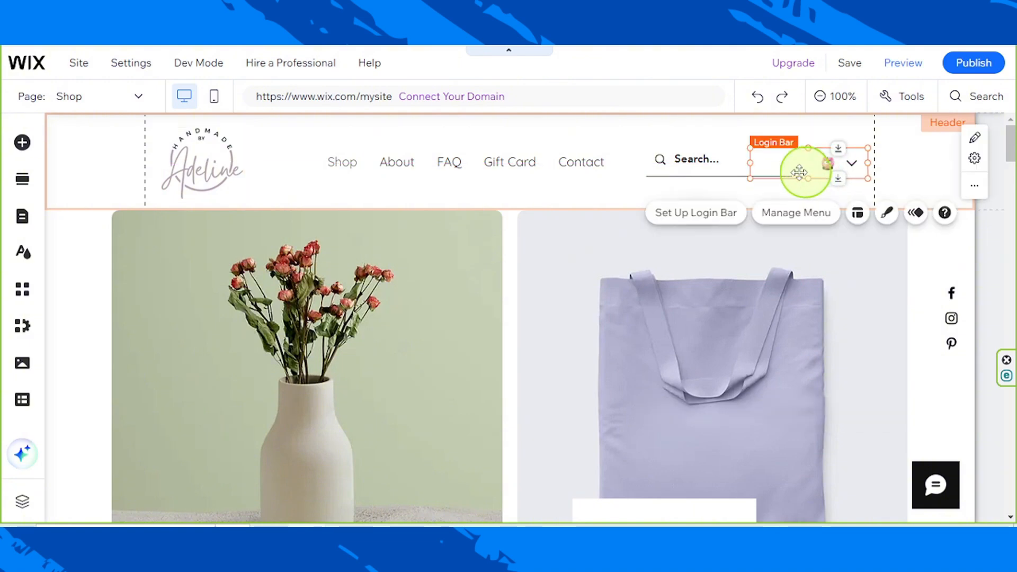
- Shift the menu and search bar closer to the logo and narrow the login bar to a width of 80
{"action": "left_click", "coordinate": [490, 170]}
{"action": "left_click_drag", "start_coordinate": [490, 169], "coordinate": [554, 171]}
{"action": "left_click", "coordinate": [666, 165]}
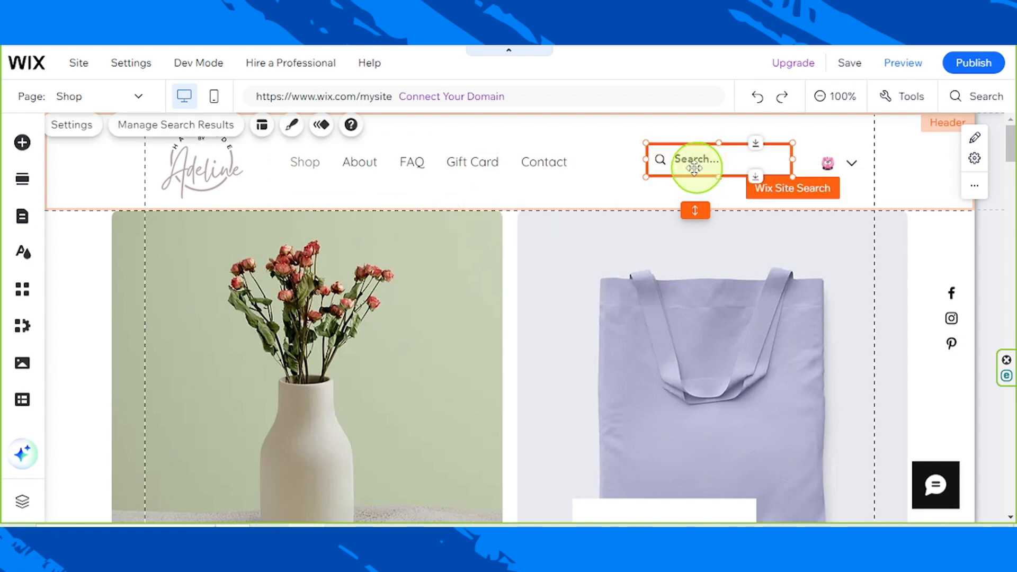
{"action": "left_click_drag", "start_coordinate": [689, 165], "coordinate": [663, 166]}
{"action": "left_click", "coordinate": [763, 157]}
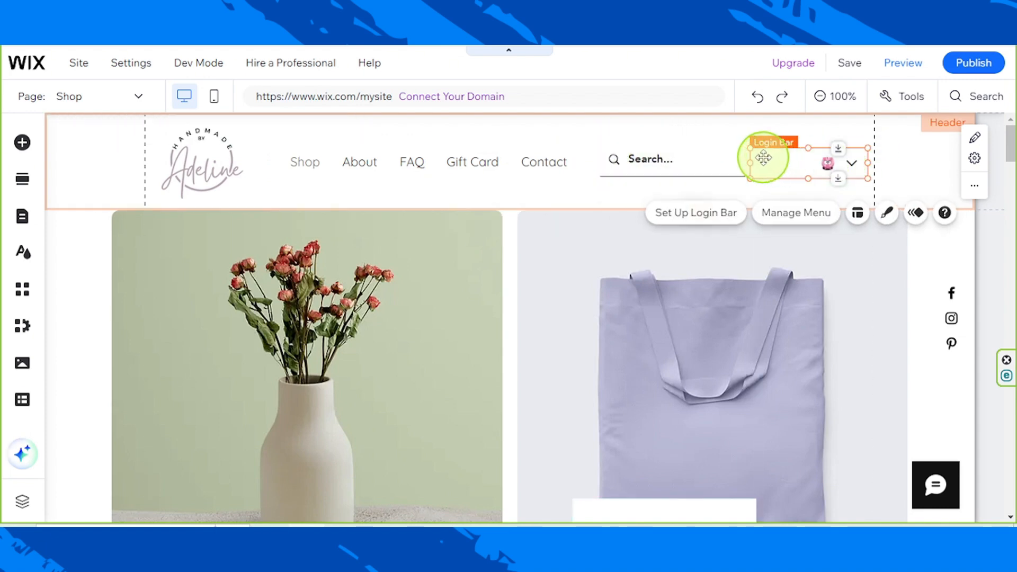
{"action": "left_click_drag", "start_coordinate": [749, 160], "coordinate": [797, 160]}
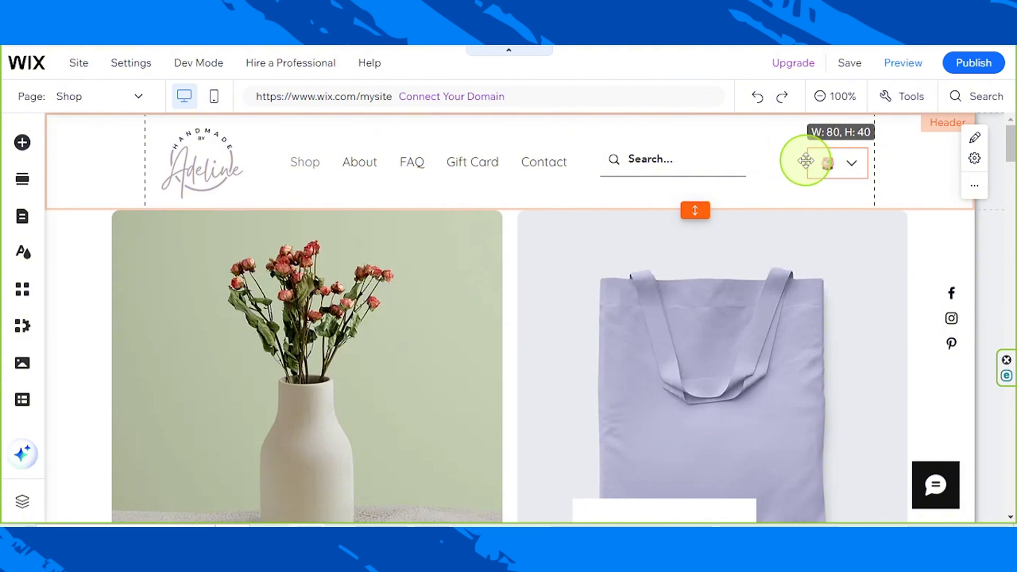
- Place the search bar just left of the login bar and fine-tune the menu, search bar and login bar into one horizontal line
{"action": "left_click", "coordinate": [658, 164]}
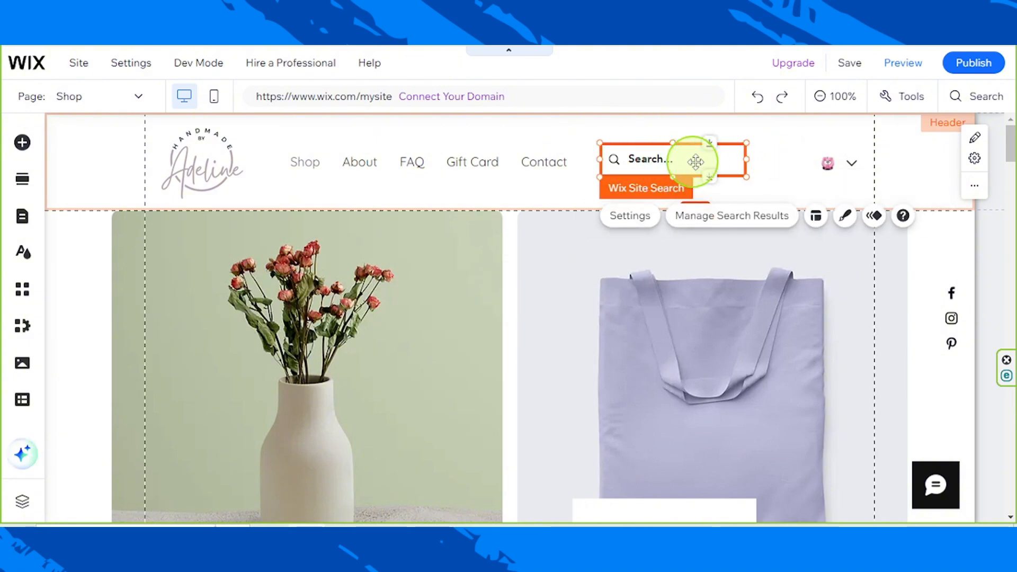
{"action": "left_click_drag", "start_coordinate": [692, 159], "coordinate": [709, 171]}
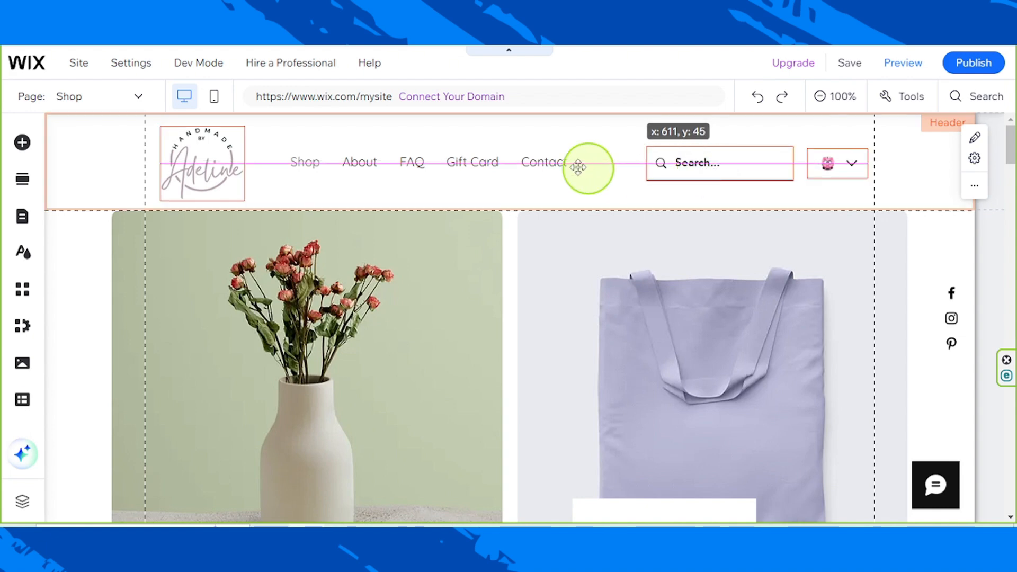
{"action": "left_click", "coordinate": [522, 162]}
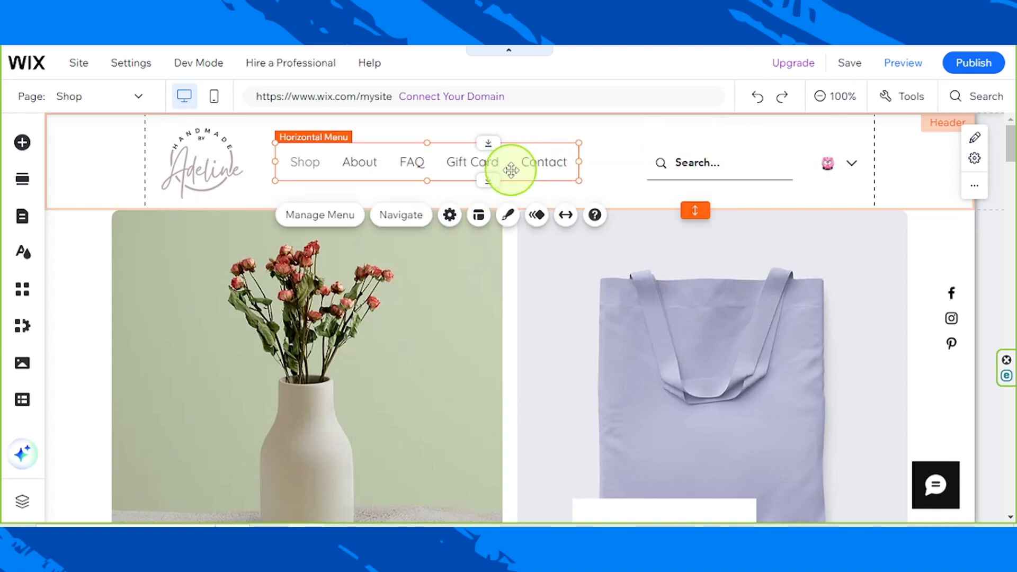
{"action": "left_click_drag", "start_coordinate": [511, 173], "coordinate": [509, 167]}
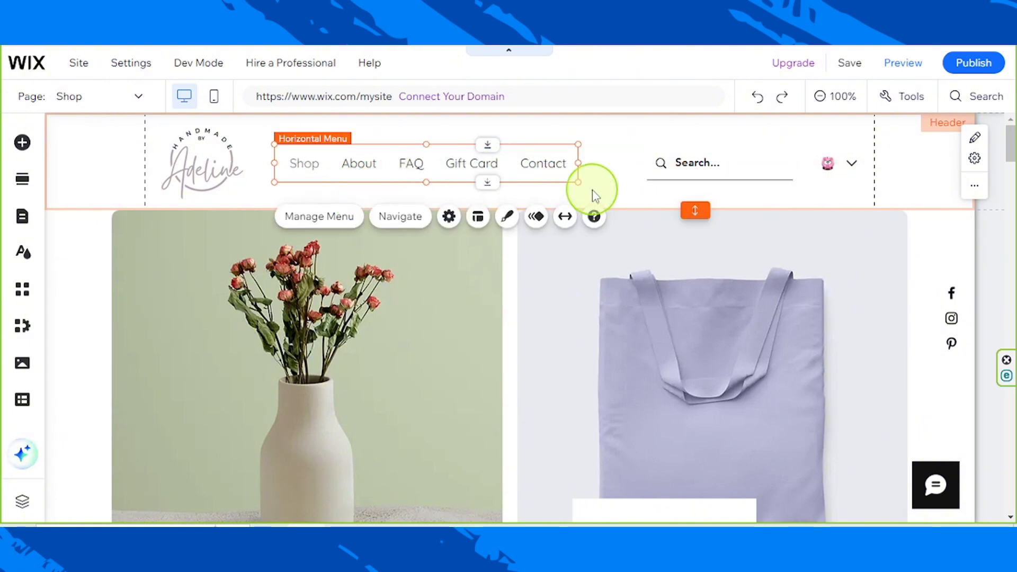
{"action": "left_click", "coordinate": [420, 219]}
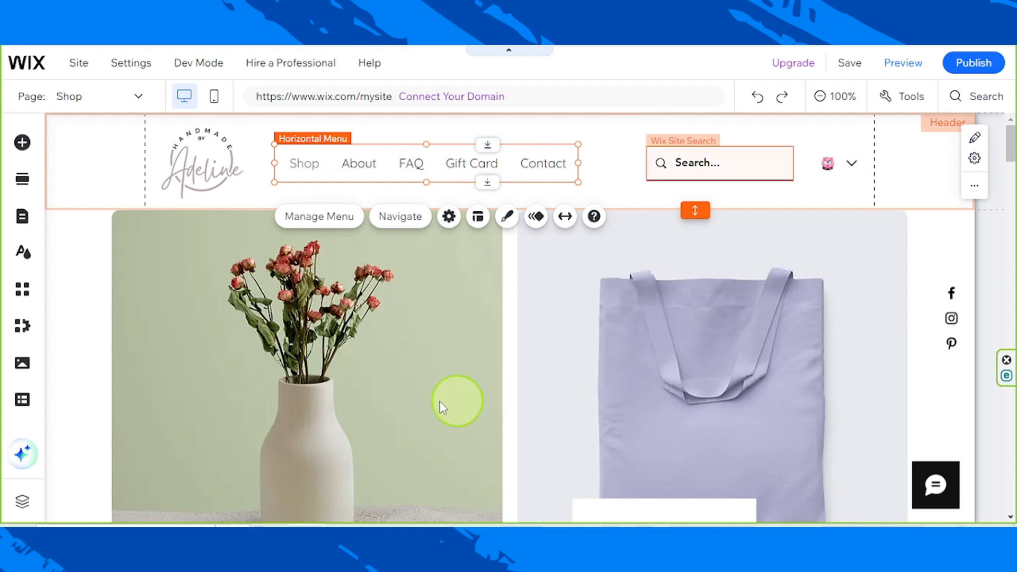
{"action": "left_click", "coordinate": [748, 169]}
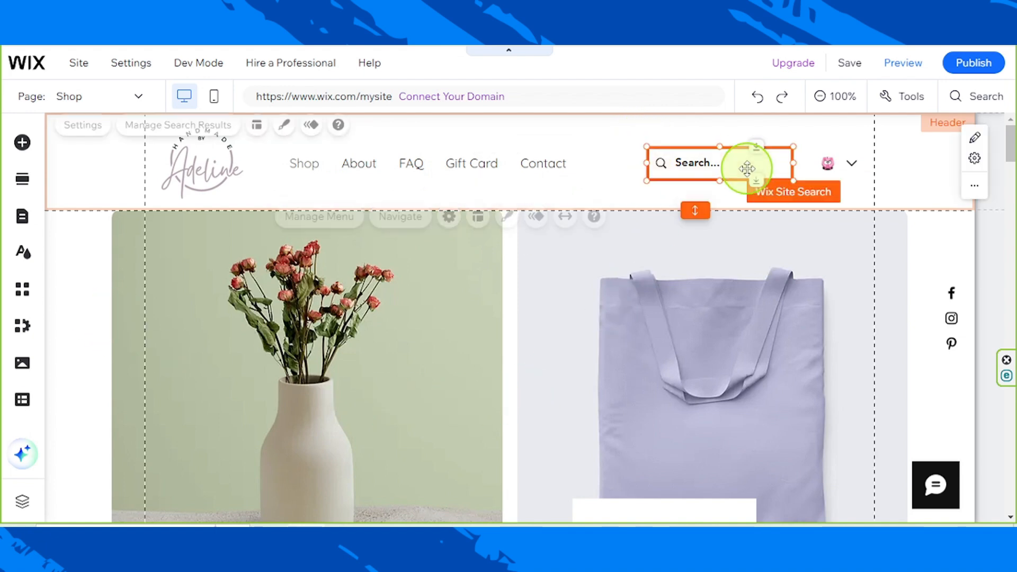
{"action": "left_click_drag", "start_coordinate": [752, 165], "coordinate": [750, 163]}
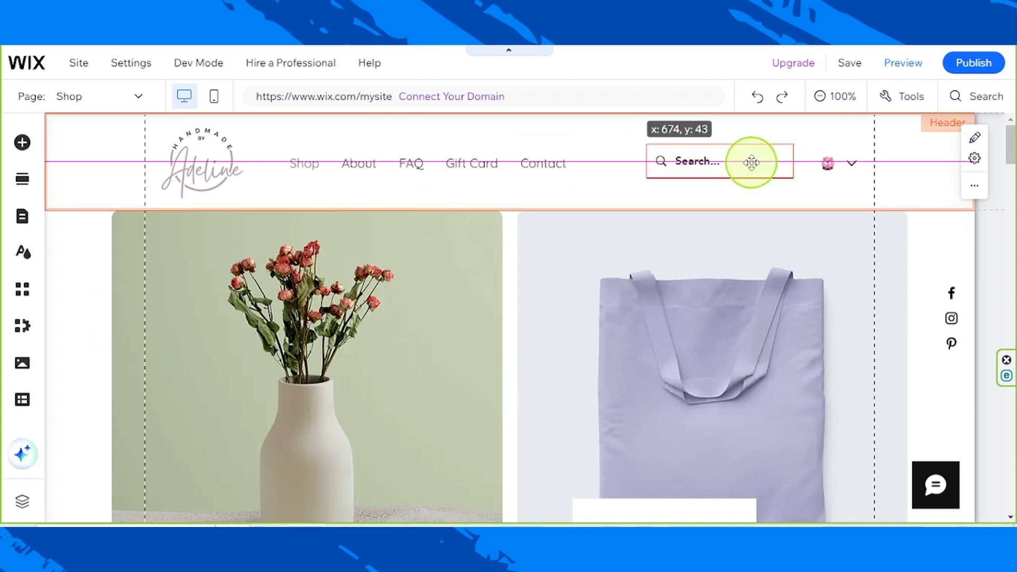
{"action": "left_click", "coordinate": [840, 165]}
{"action": "left_click_drag", "start_coordinate": [841, 166], "coordinate": [837, 166]}
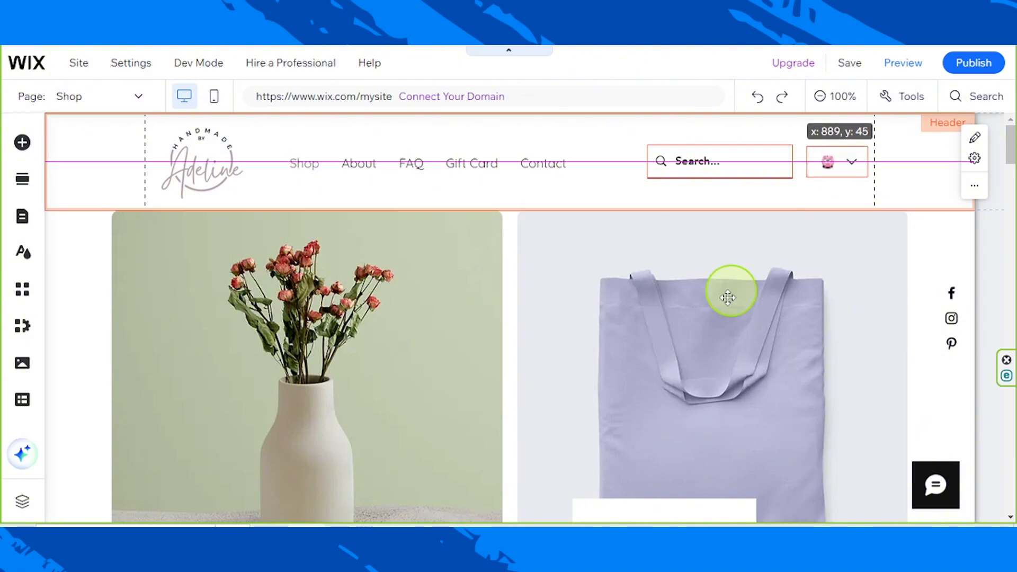
- Apply the pink rounded "Search here..." design preset to the header's search bar
{"action": "left_click", "coordinate": [757, 168]}
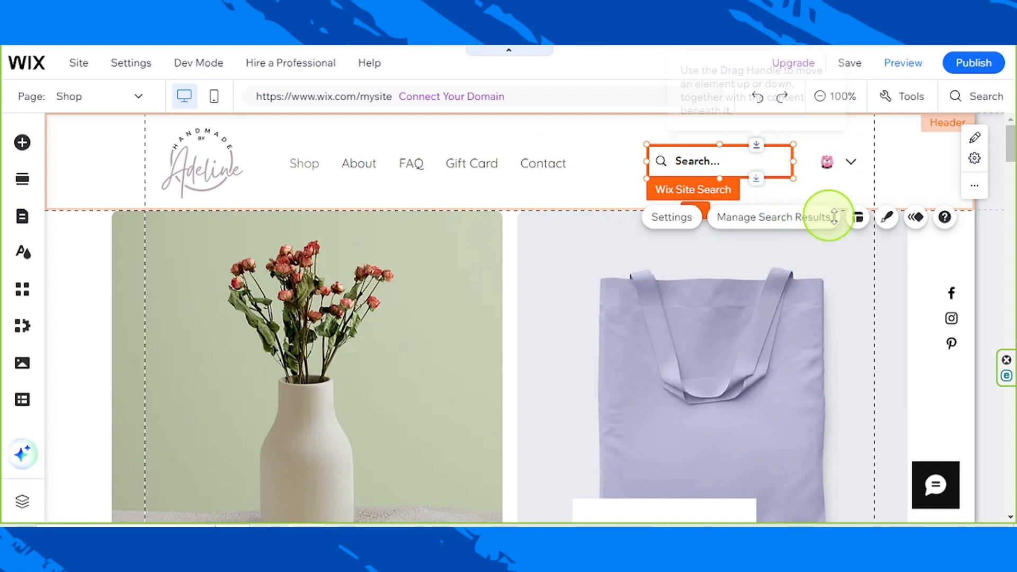
{"action": "left_click", "coordinate": [889, 222]}
{"action": "left_click", "coordinate": [548, 313]}
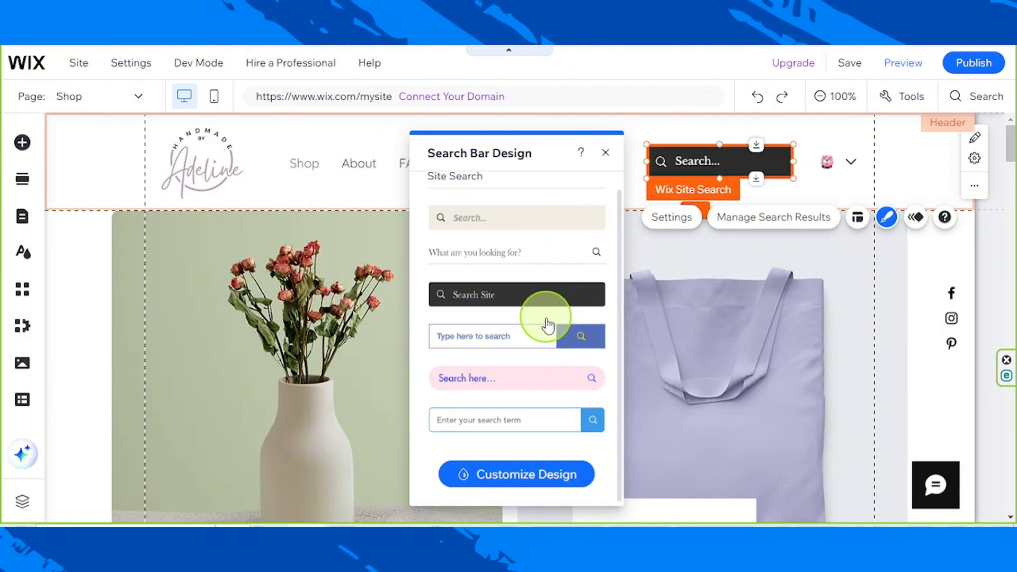
{"action": "scroll", "coordinate": [523, 370], "scroll_direction": "up", "scroll_amount": 1}
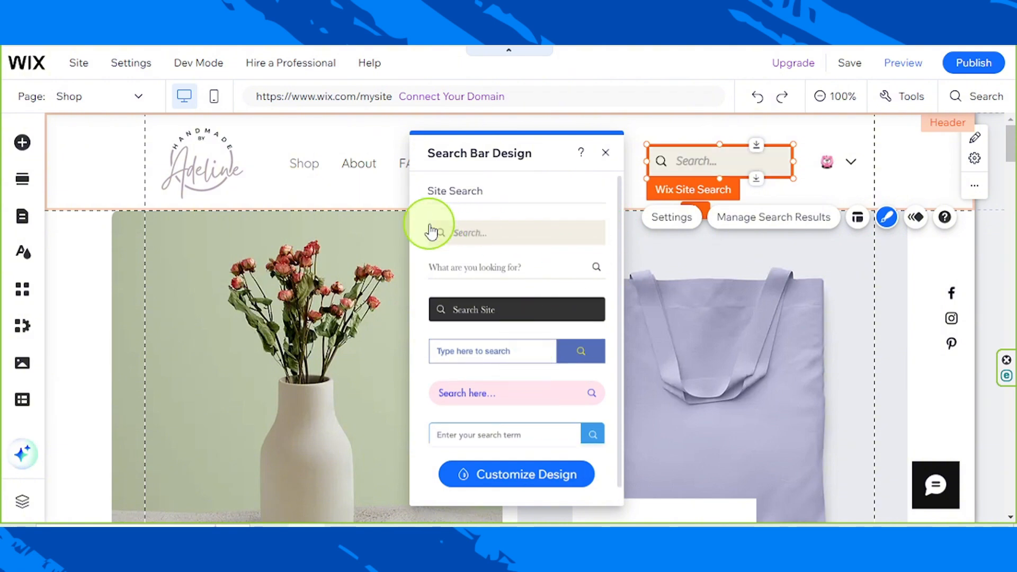
{"action": "scroll", "coordinate": [525, 361], "scroll_direction": "down", "scroll_amount": 1}
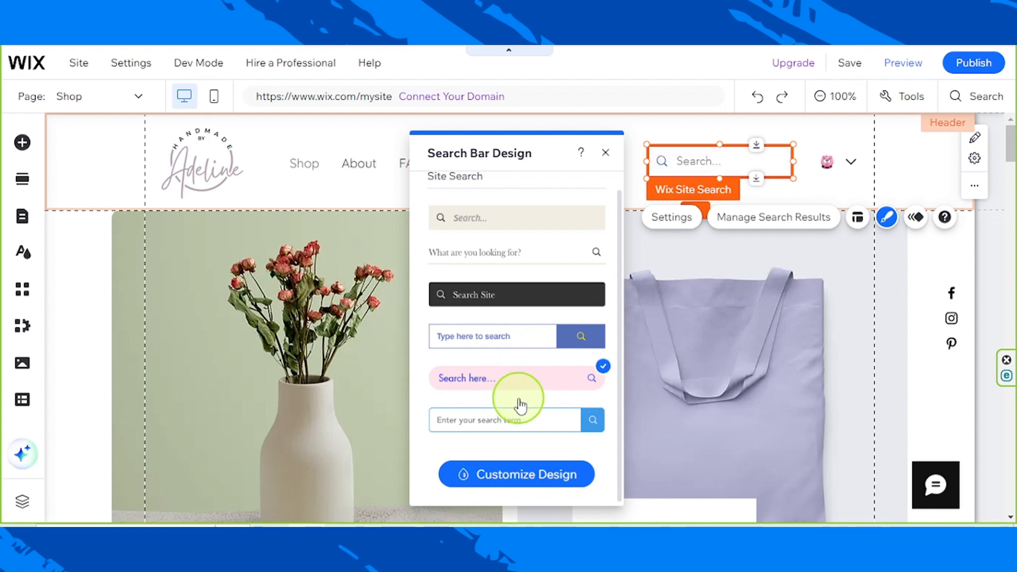
- Customize the search bar's regular-state fill with the light dusty-pink theme color as background and white (#FFFFFF) for the icon
{"action": "left_click", "coordinate": [493, 489]}
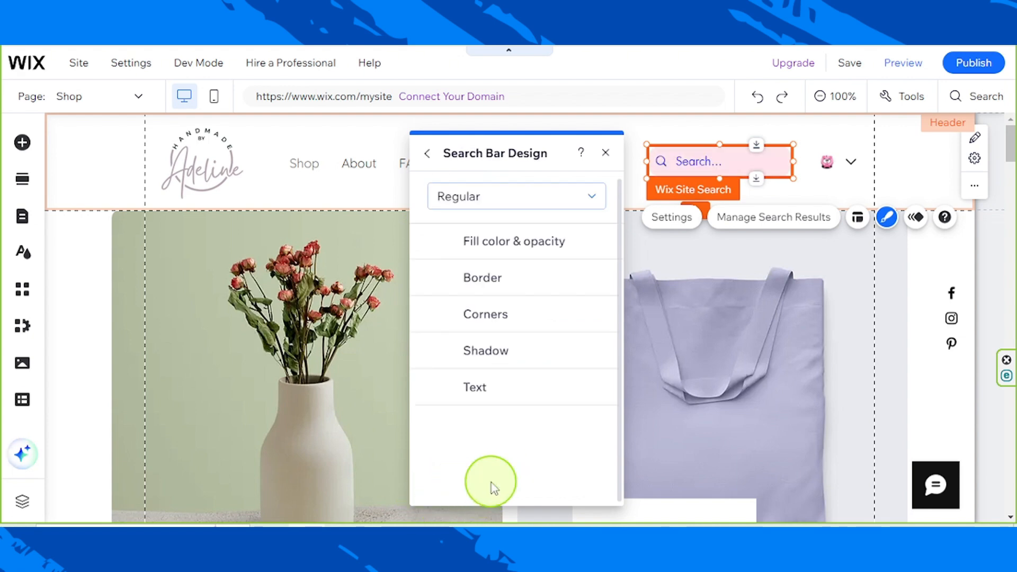
{"action": "left_click", "coordinate": [495, 231]}
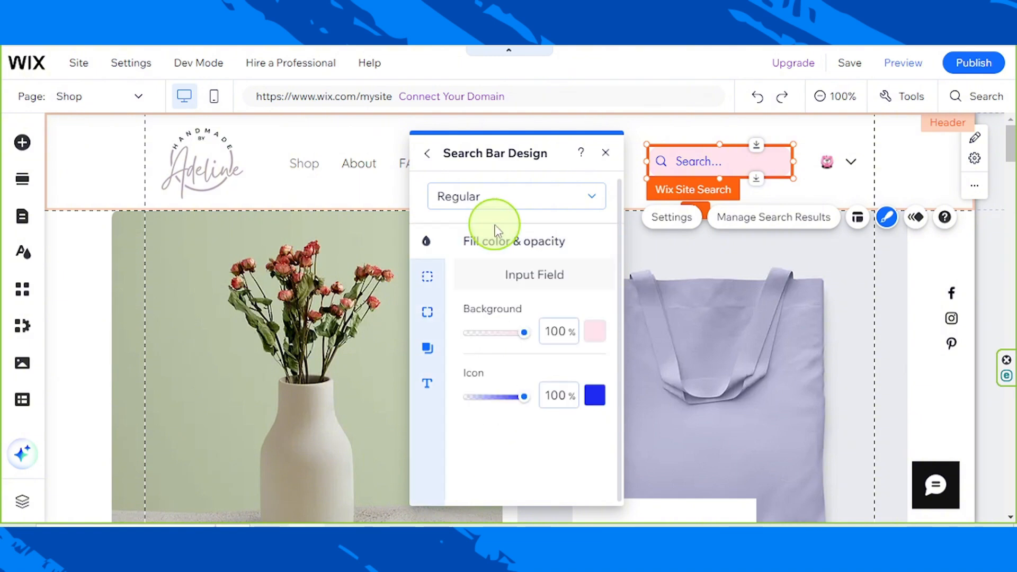
{"action": "left_click", "coordinate": [595, 334]}
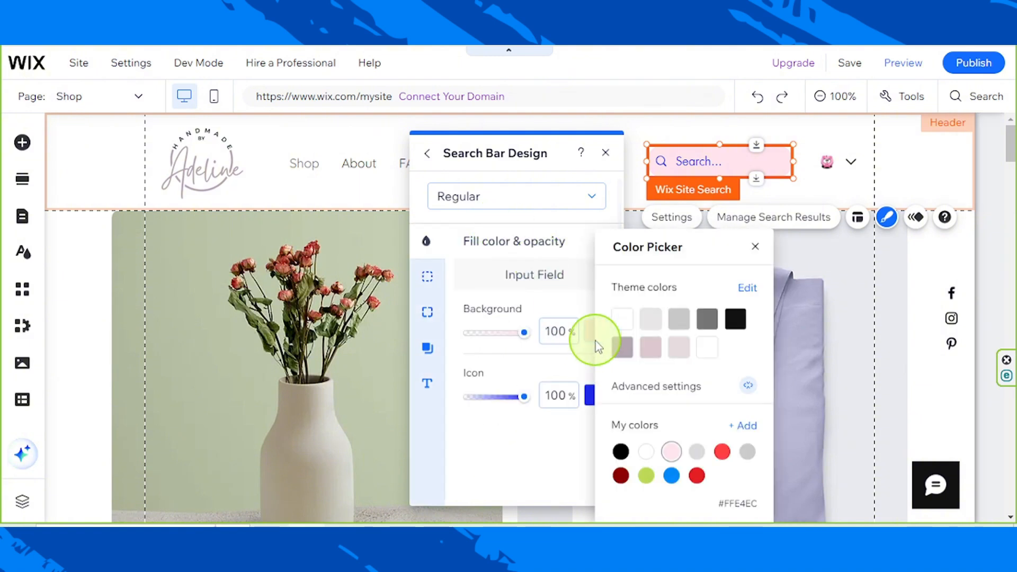
{"action": "left_click", "coordinate": [678, 347]}
{"action": "left_click", "coordinate": [498, 432]}
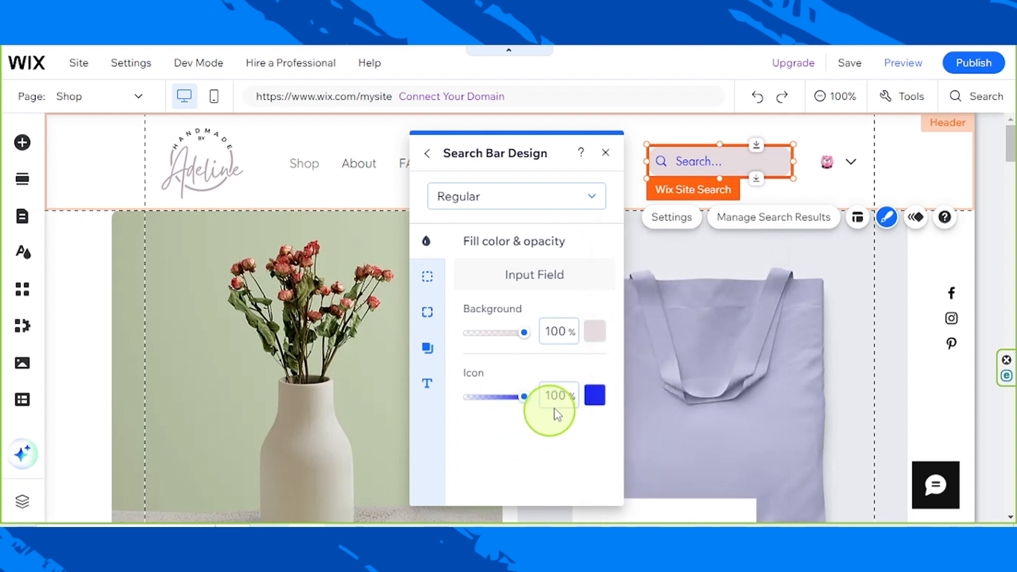
{"action": "left_click", "coordinate": [594, 396]}
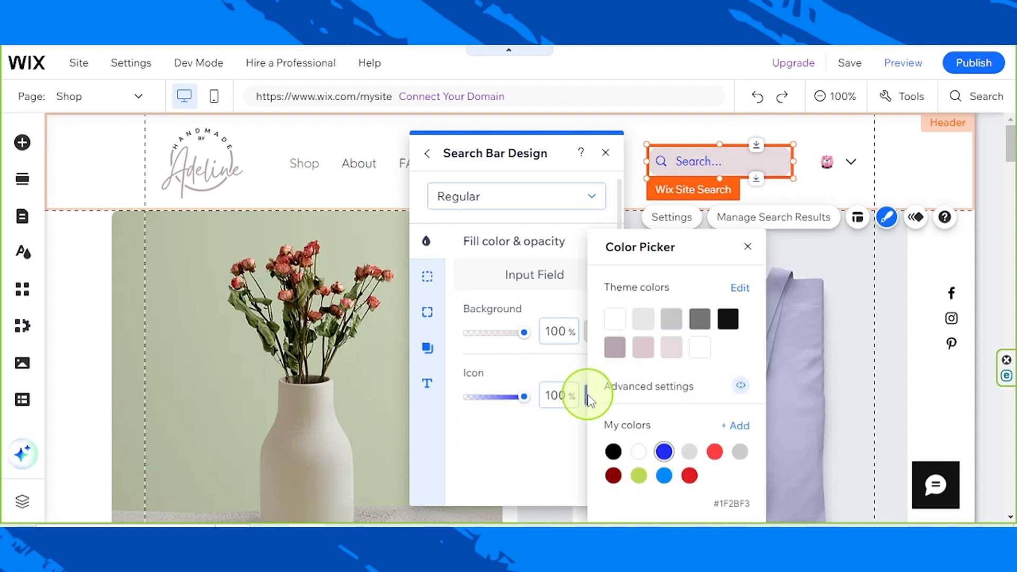
{"action": "left_click", "coordinate": [706, 350]}
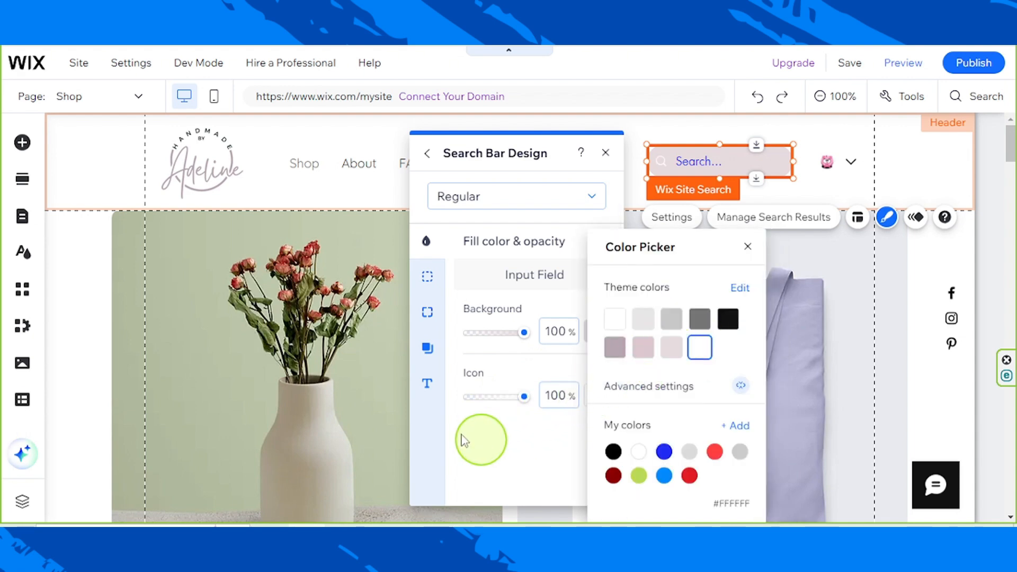
{"action": "left_click", "coordinate": [429, 389]}
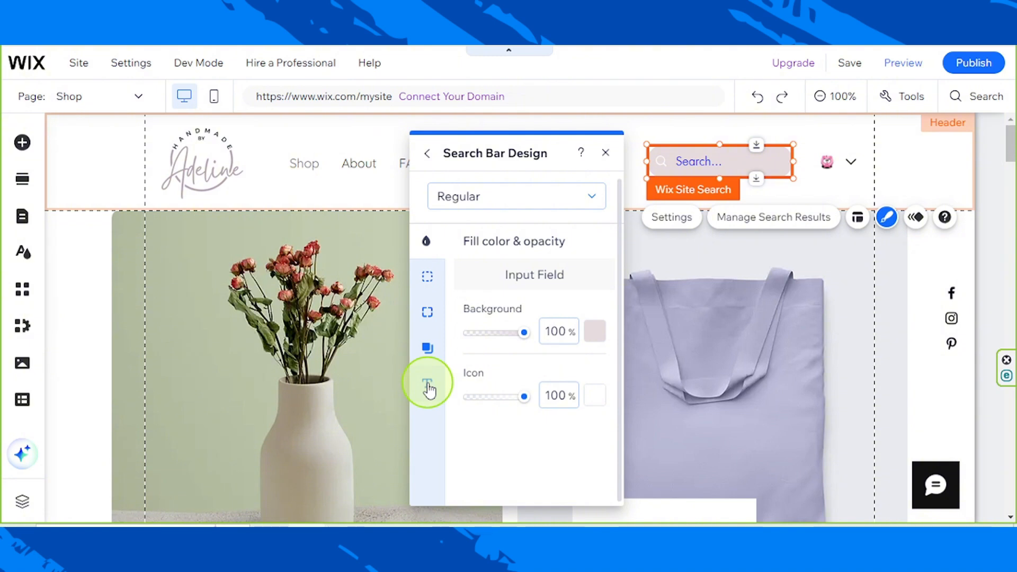
- Set both the placeholder color and the text color of the search bar to white (#FFFFFF), and close its design settings
{"action": "left_click", "coordinate": [430, 388]}
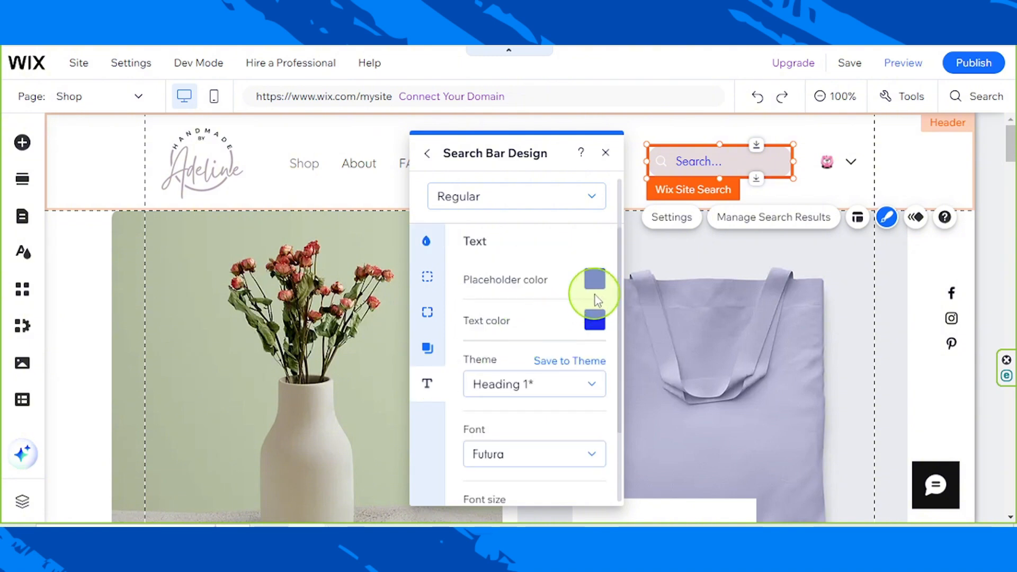
{"action": "left_click", "coordinate": [595, 319]}
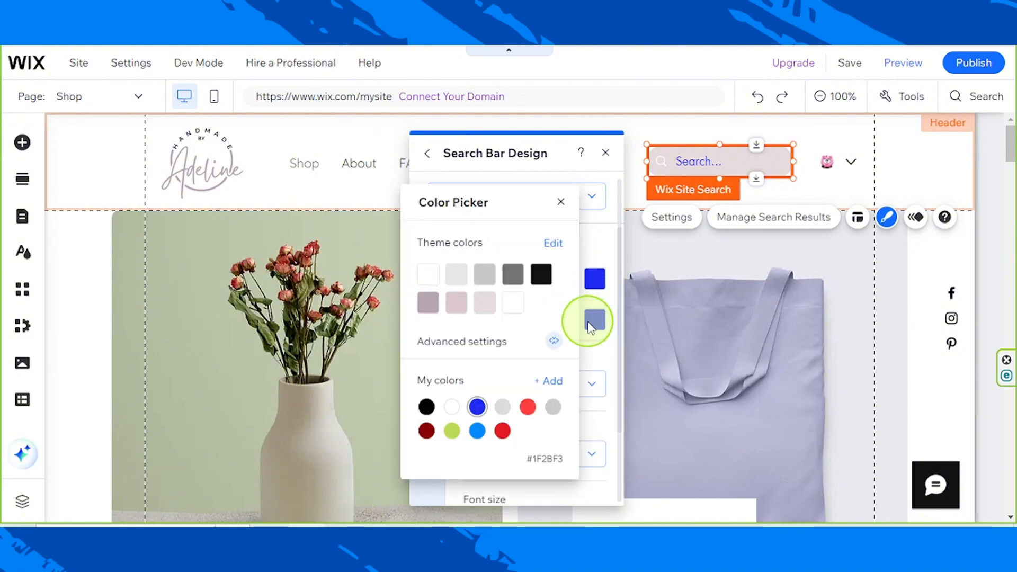
{"action": "left_click", "coordinate": [431, 304]}
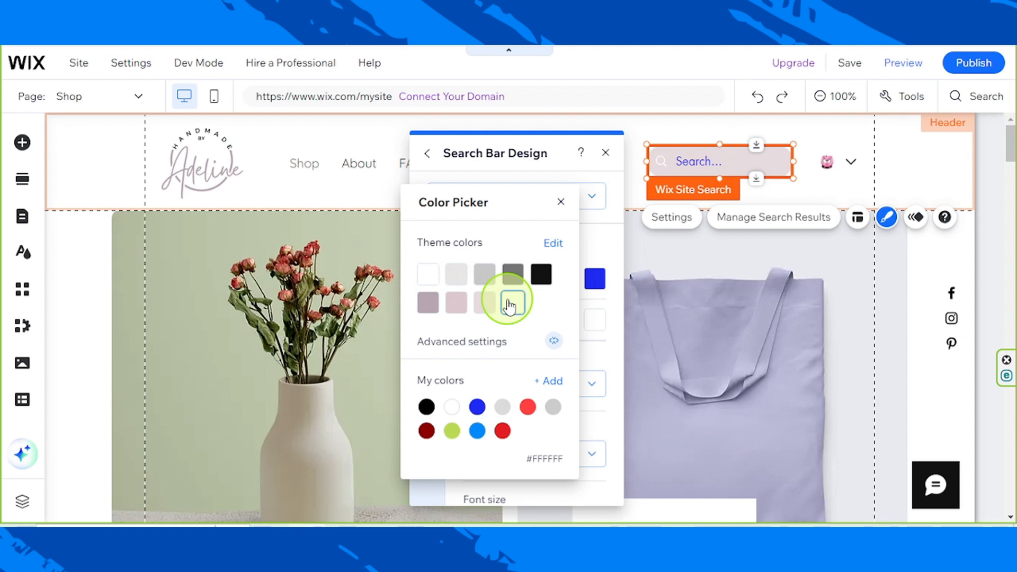
{"action": "left_click", "coordinate": [595, 279]}
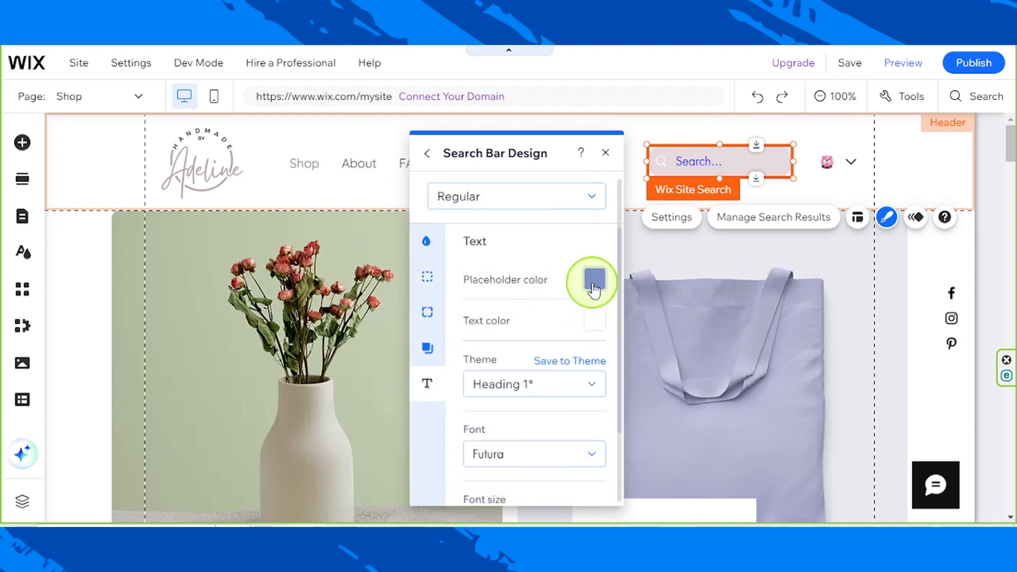
{"action": "left_click", "coordinate": [595, 278]}
{"action": "left_click", "coordinate": [519, 310]}
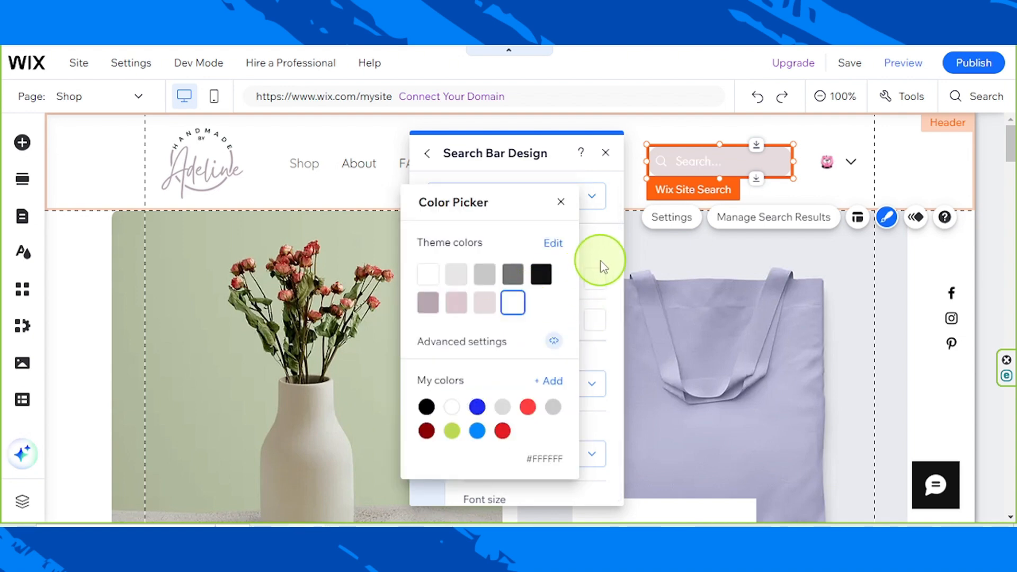
{"action": "left_click", "coordinate": [602, 266]}
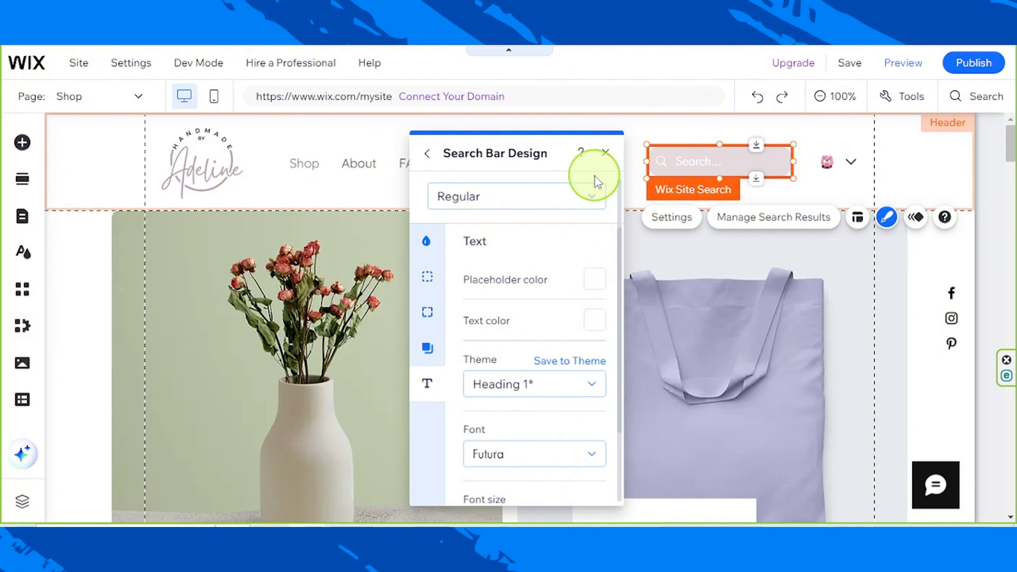
{"action": "left_click", "coordinate": [605, 154]}
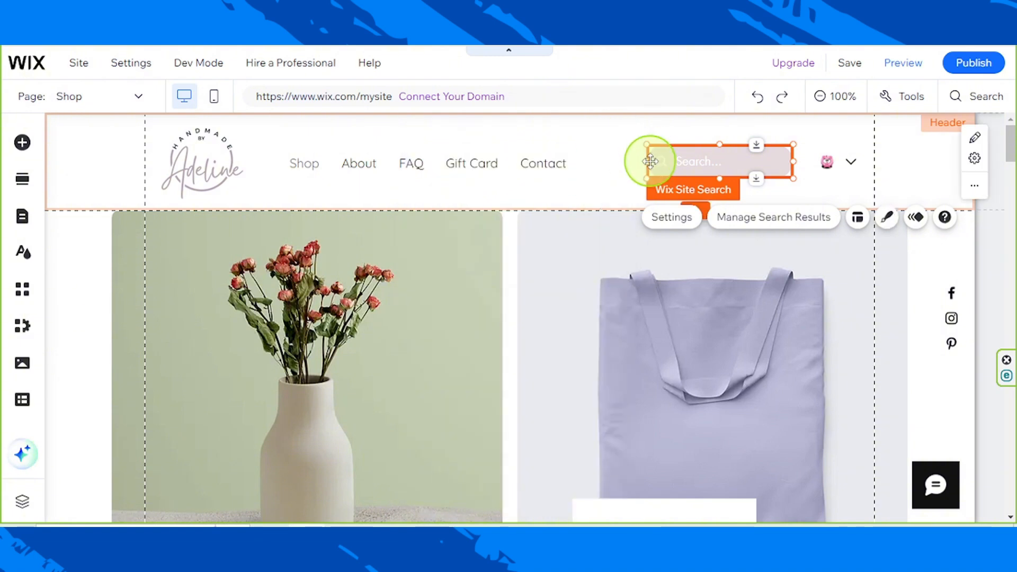
- Widen the header's search bar toward the menu, leaving a small gap after the Contact item
{"action": "left_click_drag", "start_coordinate": [647, 160], "coordinate": [607, 156]}
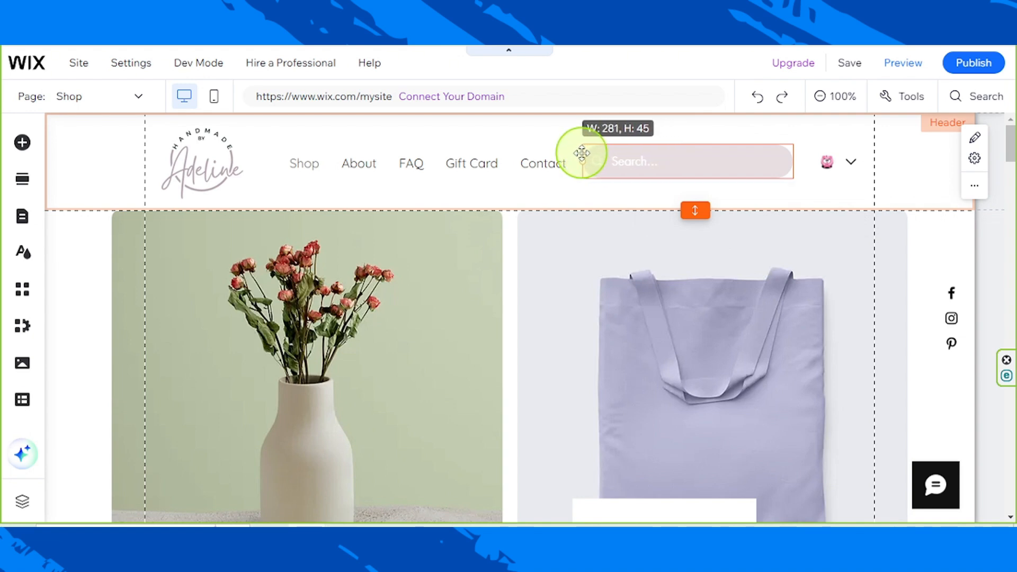
{"action": "left_click_drag", "start_coordinate": [582, 153], "coordinate": [588, 161]}
{"action": "left_click", "coordinate": [833, 270]}
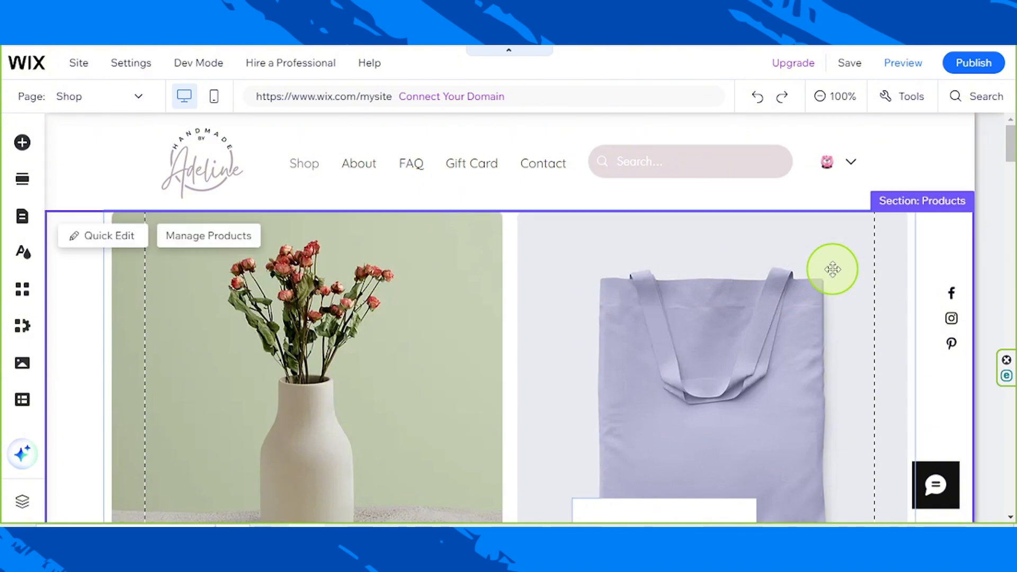
{"action": "left_click", "coordinate": [844, 173]}
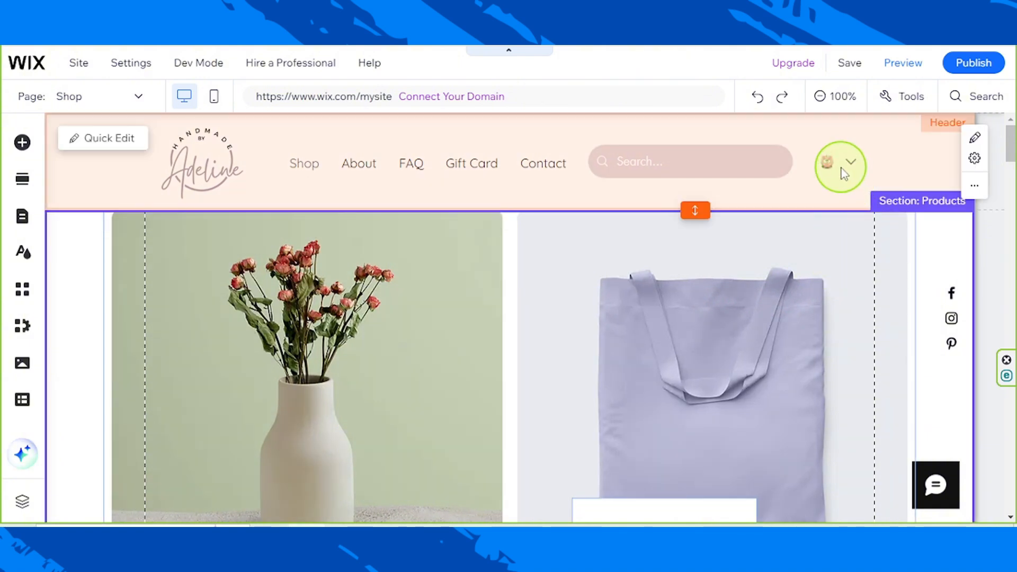
- Shift the horizontal menu closer to the logo and extend the search bar toward it to a width of about 287
{"action": "left_click", "coordinate": [457, 169]}
{"action": "left_click_drag", "start_coordinate": [468, 165], "coordinate": [461, 164]}
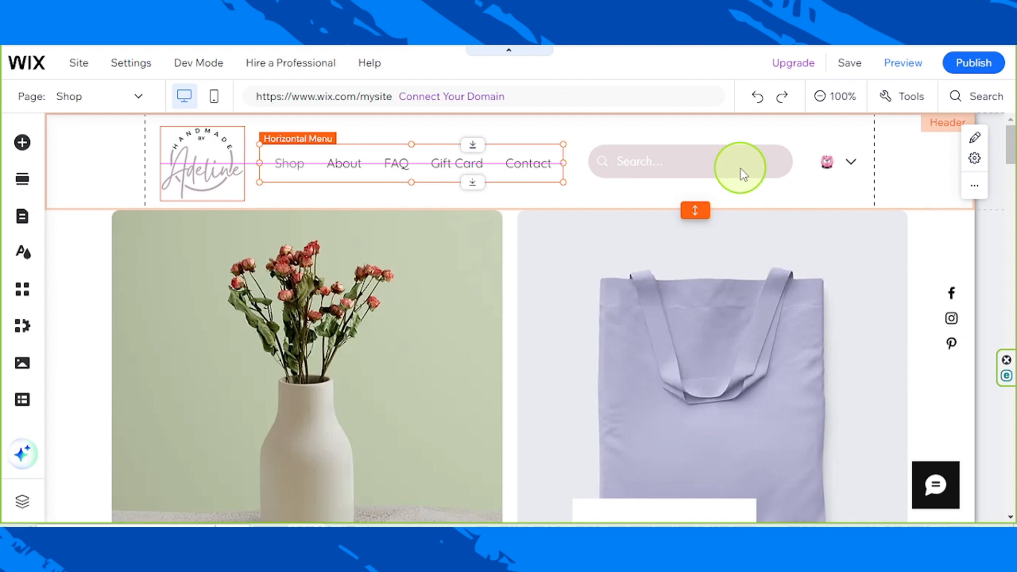
{"action": "left_click", "coordinate": [690, 172]}
{"action": "left_click_drag", "start_coordinate": [588, 161], "coordinate": [577, 158]}
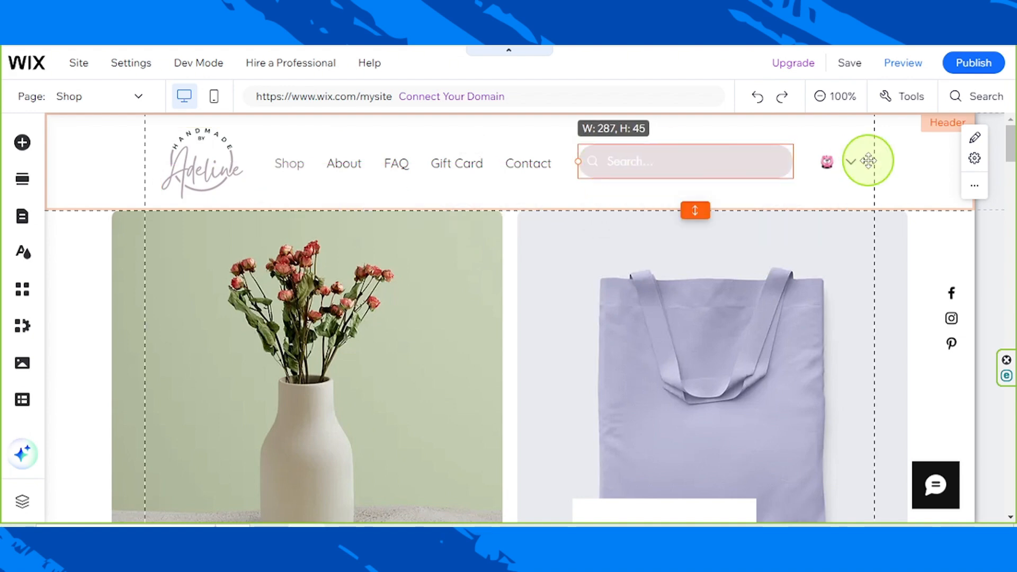
- Nudge the login bar slightly closer to the search bar, keeping it on the same horizontal line
{"action": "left_click", "coordinate": [835, 162]}
{"action": "left_click_drag", "start_coordinate": [833, 162], "coordinate": [830, 163]}
{"action": "left_click", "coordinate": [657, 190]}
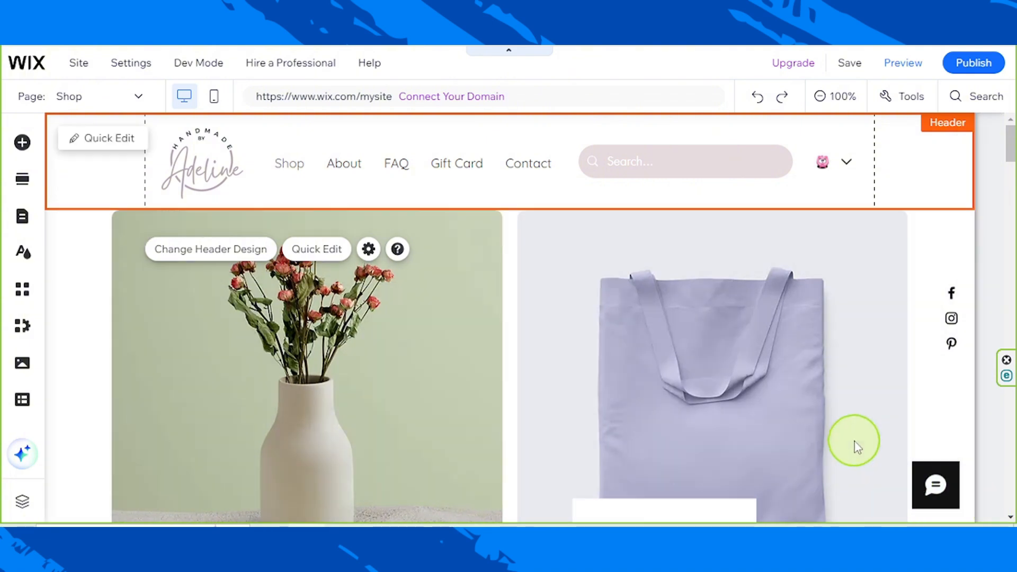
{"action": "scroll", "coordinate": [854, 441], "scroll_direction": "down", "scroll_amount": 5}
{"action": "scroll", "coordinate": [858, 443], "scroll_direction": "up", "scroll_amount": 6}
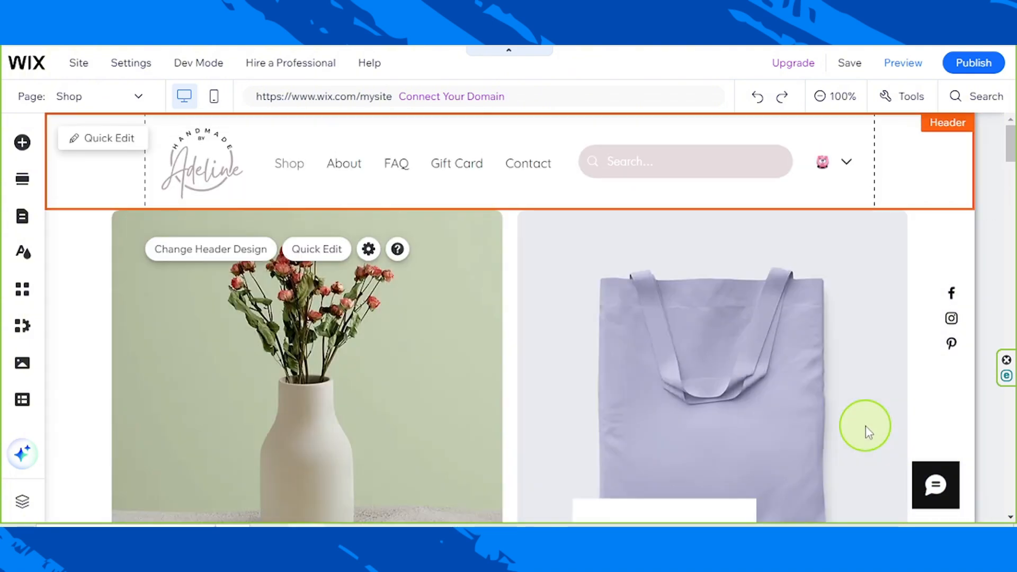
- Move the Shop product gallery down within the Products section to leave empty space below the header
{"action": "left_click", "coordinate": [76, 270]}
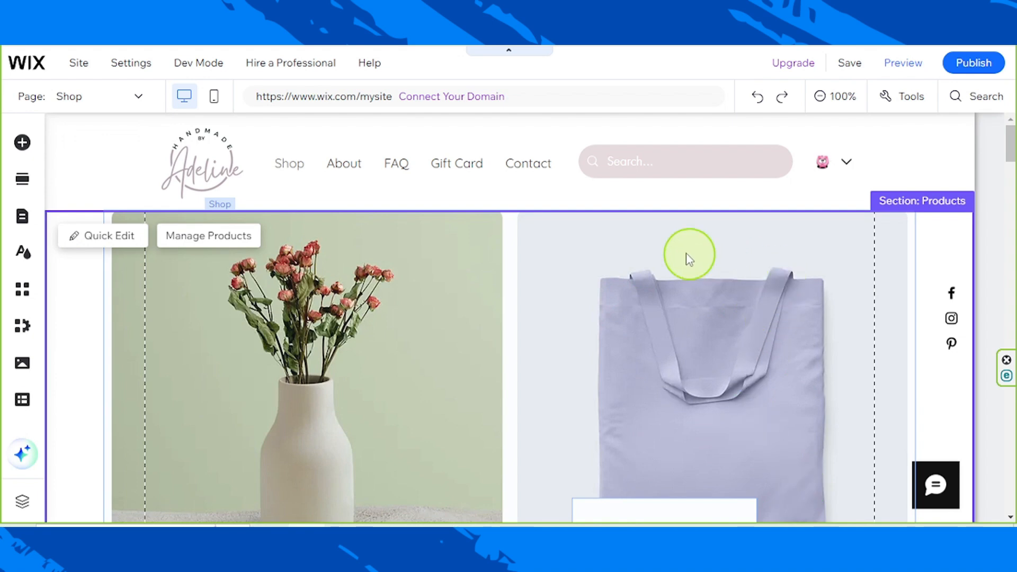
{"action": "left_click", "coordinate": [638, 277]}
{"action": "left_click_drag", "start_coordinate": [638, 277], "coordinate": [632, 295]}
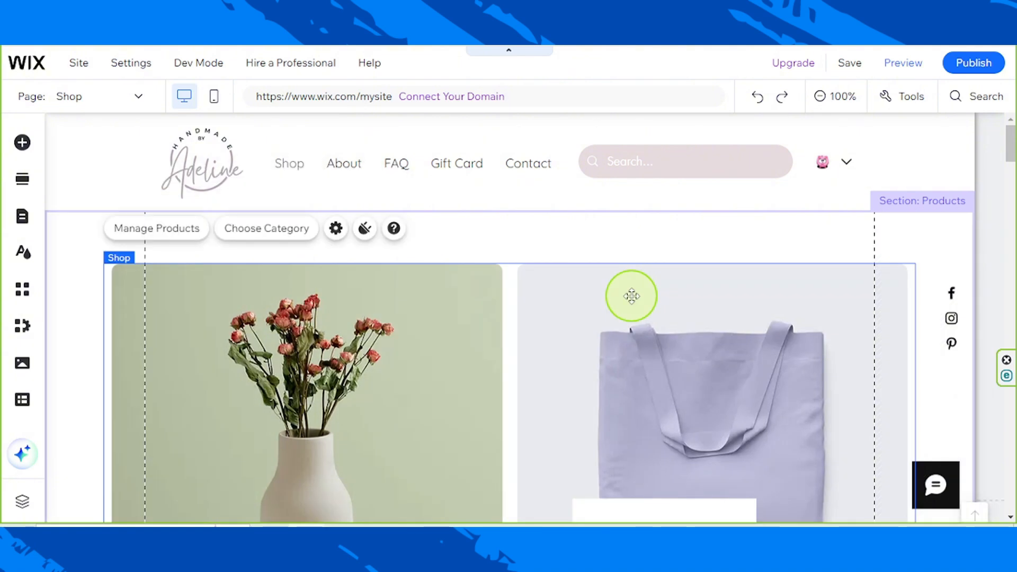
{"action": "left_click_drag", "start_coordinate": [552, 290], "coordinate": [511, 330]}
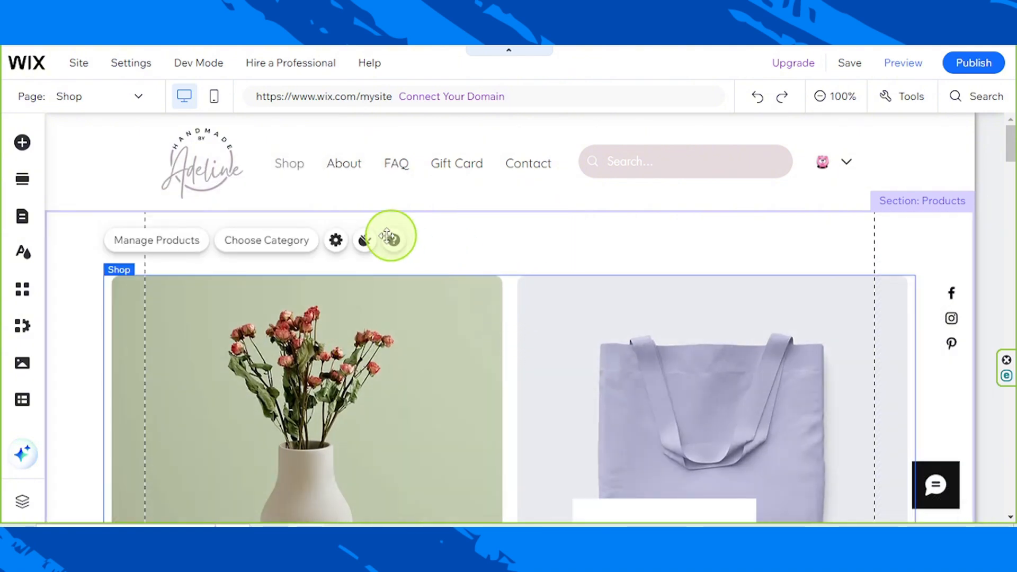
{"action": "left_click", "coordinate": [64, 313]}
- Examine the product gallery's layout along the Shop page and return to the header
{"action": "scroll", "coordinate": [651, 456], "scroll_direction": "down", "scroll_amount": 3}
{"action": "scroll", "coordinate": [651, 454], "scroll_direction": "down", "scroll_amount": 8}
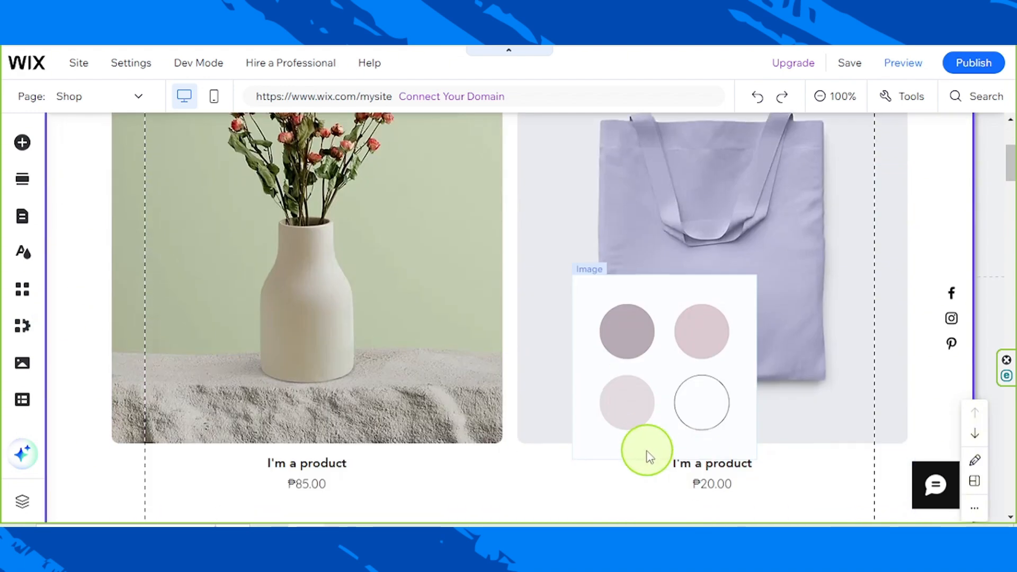
{"action": "scroll", "coordinate": [638, 444], "scroll_direction": "down", "scroll_amount": 10}
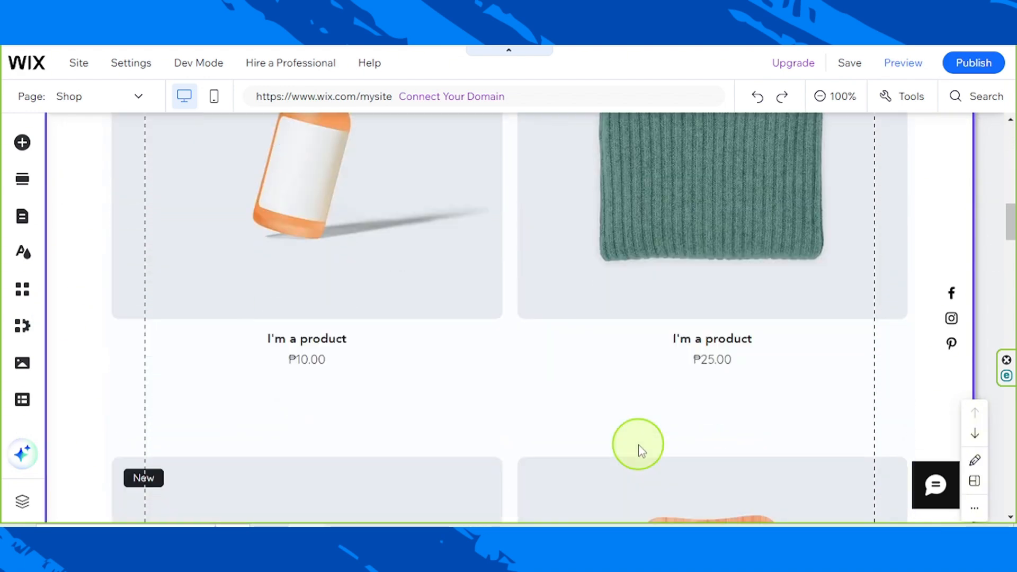
{"action": "scroll", "coordinate": [640, 449], "scroll_direction": "up", "scroll_amount": 20}
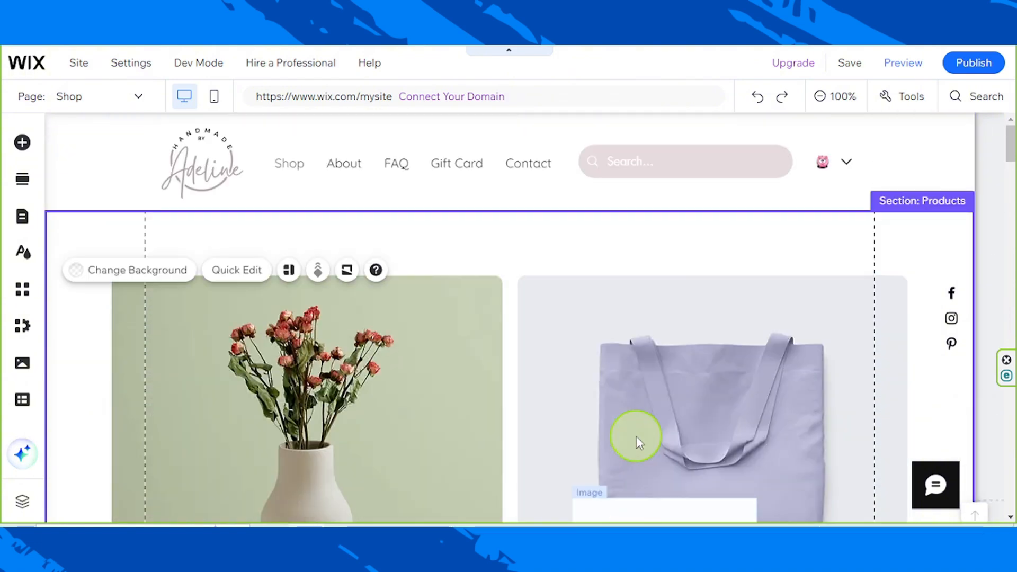
{"action": "scroll", "coordinate": [599, 438], "scroll_direction": "down", "scroll_amount": 5}
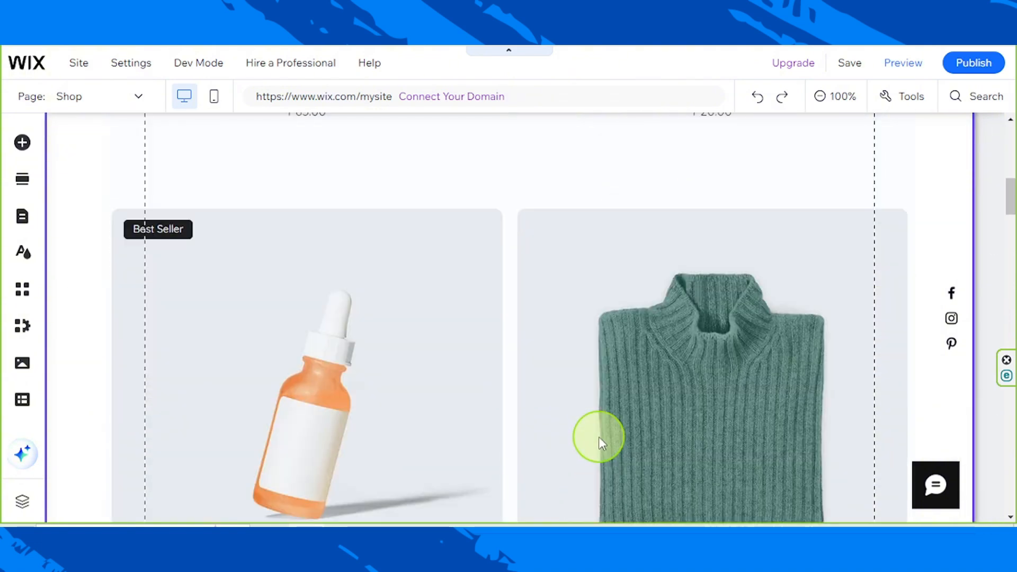
{"action": "scroll", "coordinate": [599, 436], "scroll_direction": "down", "scroll_amount": 15}
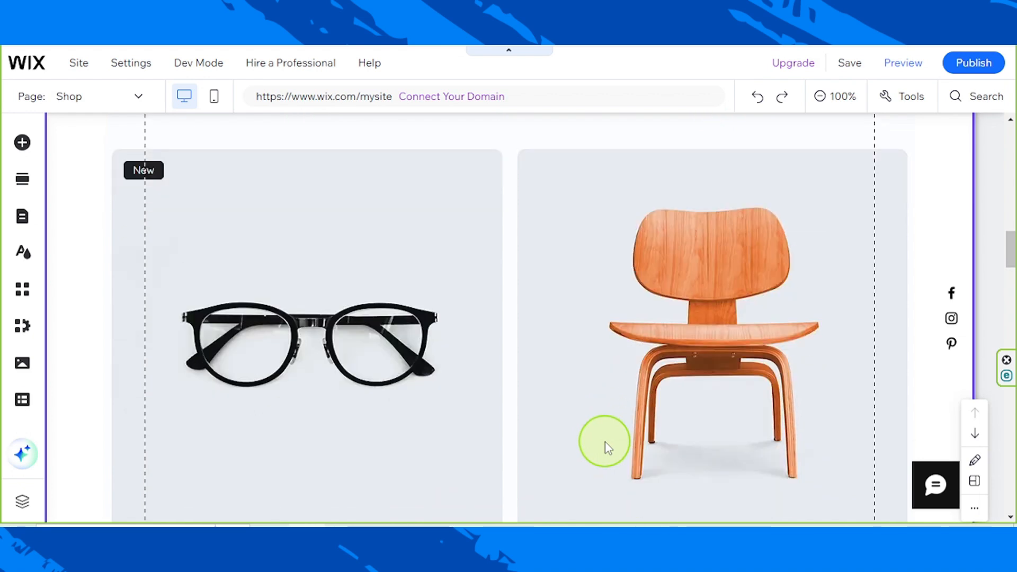
{"action": "scroll", "coordinate": [606, 448], "scroll_direction": "up", "scroll_amount": 20}
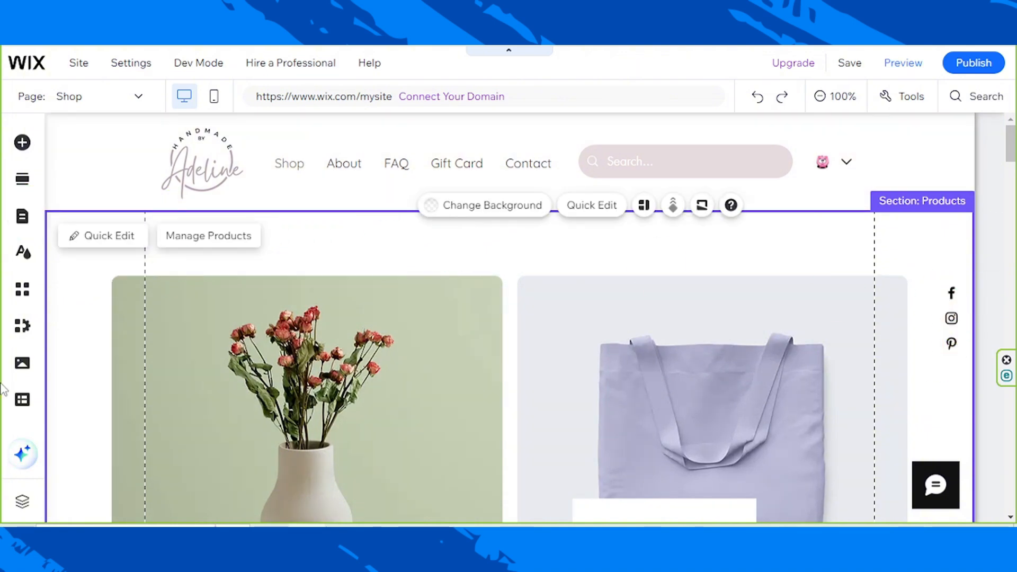
- Add the Explore the Collection product gallery section from the Store section designs to the Shop page
{"action": "left_click", "coordinate": [19, 187]}
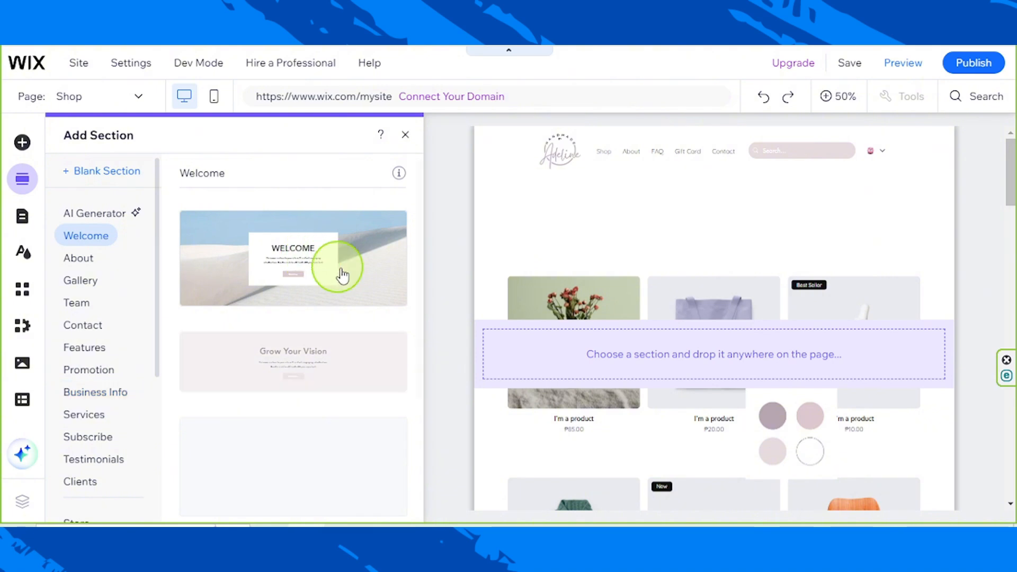
{"action": "scroll", "coordinate": [363, 277], "scroll_direction": "down", "scroll_amount": 3}
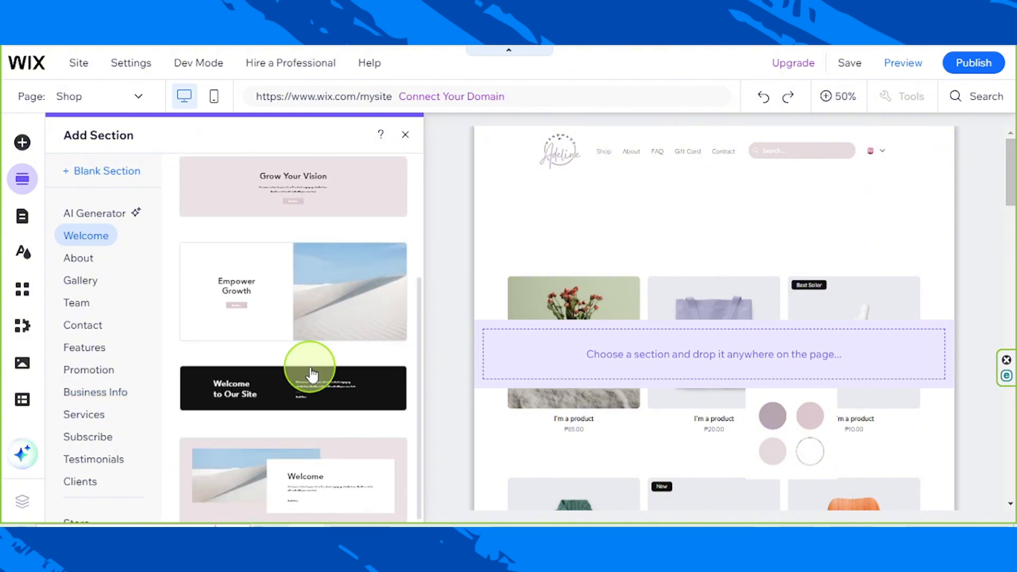
{"action": "left_click", "coordinate": [77, 261]}
{"action": "scroll", "coordinate": [100, 384], "scroll_direction": "down", "scroll_amount": 4}
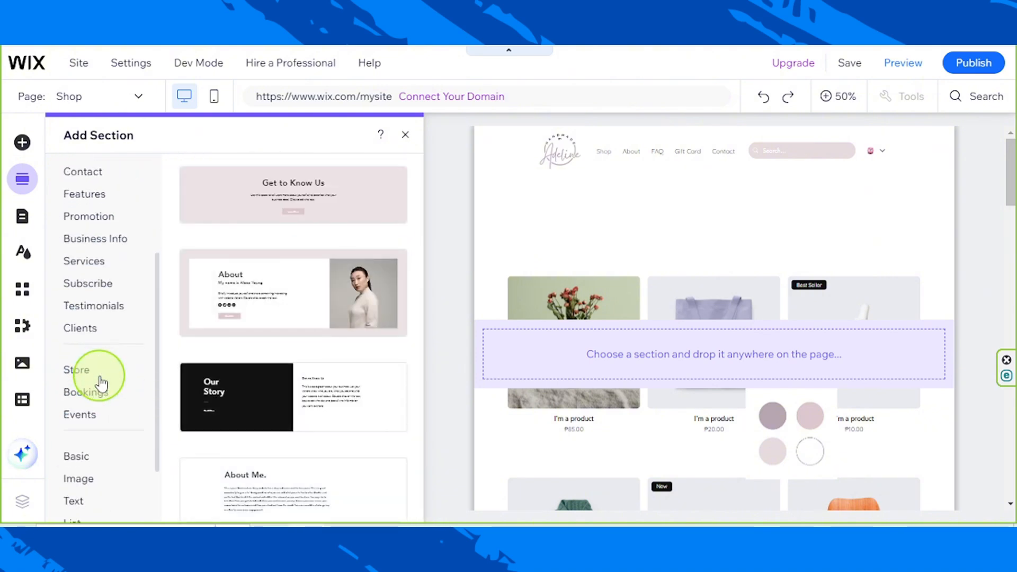
{"action": "scroll", "coordinate": [101, 382], "scroll_direction": "up", "scroll_amount": 1}
{"action": "left_click", "coordinate": [76, 368]}
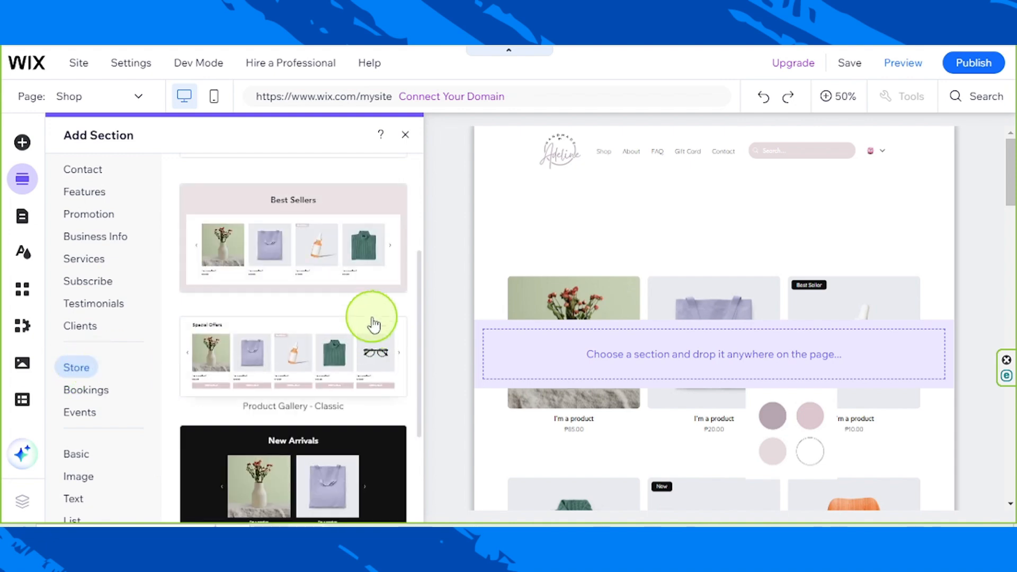
{"action": "scroll", "coordinate": [369, 304], "scroll_direction": "down", "scroll_amount": 3}
{"action": "scroll", "coordinate": [370, 302], "scroll_direction": "up", "scroll_amount": 6}
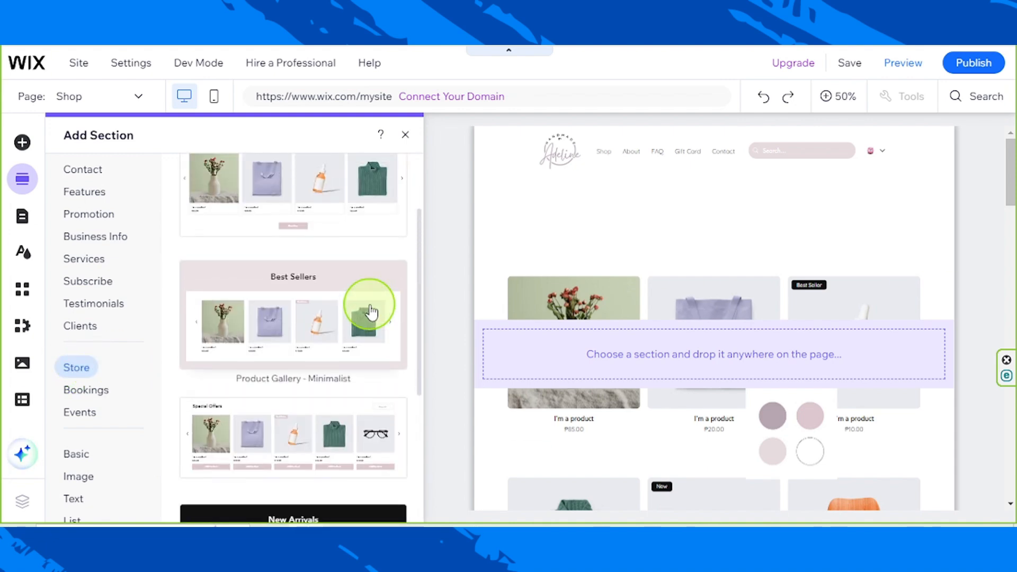
{"action": "scroll", "coordinate": [682, 321], "scroll_direction": "down", "scroll_amount": 8}
{"action": "scroll", "coordinate": [682, 322], "scroll_direction": "up", "scroll_amount": 8}
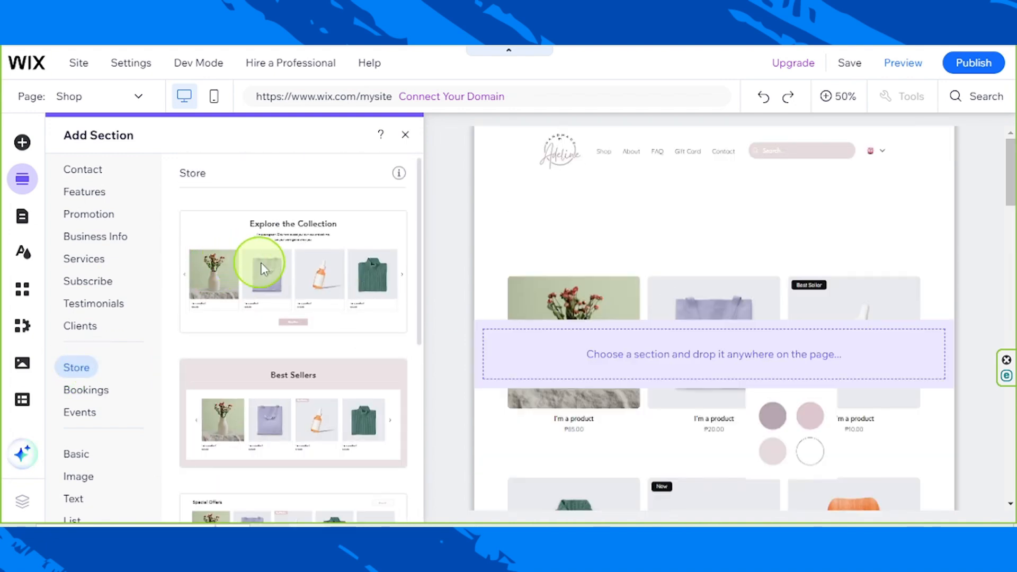
{"action": "left_click_drag", "start_coordinate": [262, 263], "coordinate": [619, 255]}
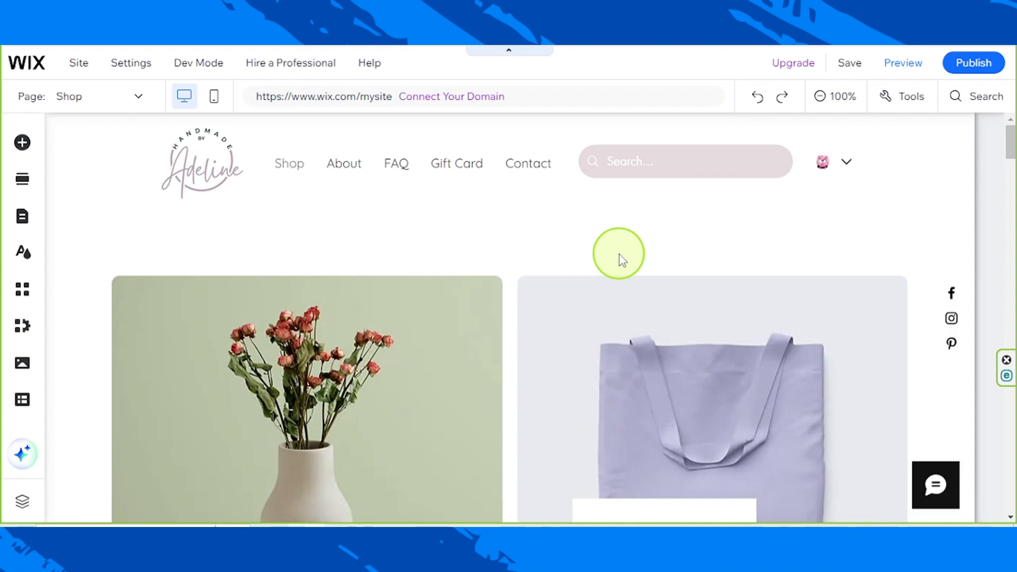
- Move the Explore the Collection section up so it sits directly below the header
{"action": "scroll", "coordinate": [619, 254], "scroll_direction": "down", "scroll_amount": 10}
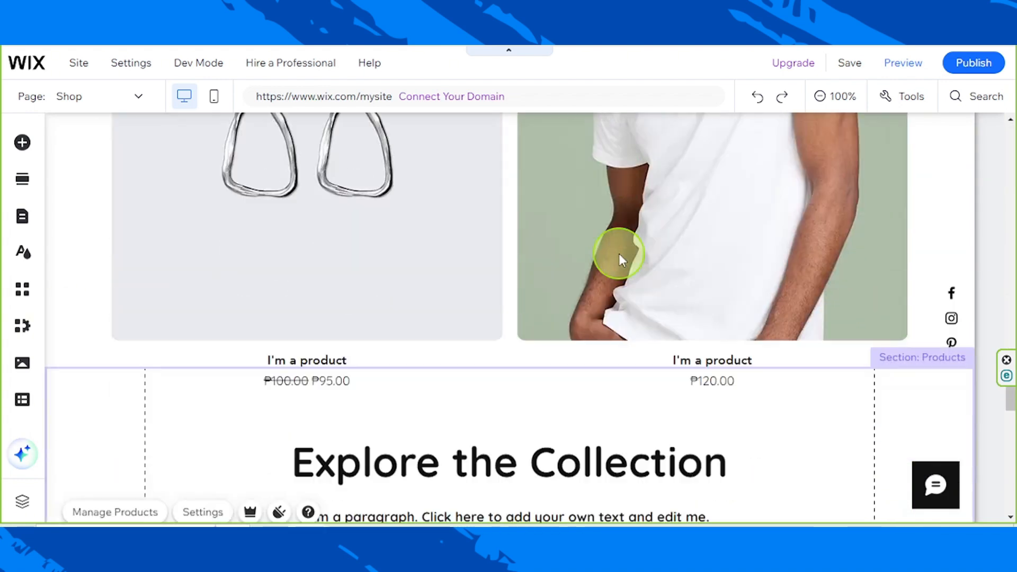
{"action": "scroll", "coordinate": [788, 291], "scroll_direction": "up", "scroll_amount": 3}
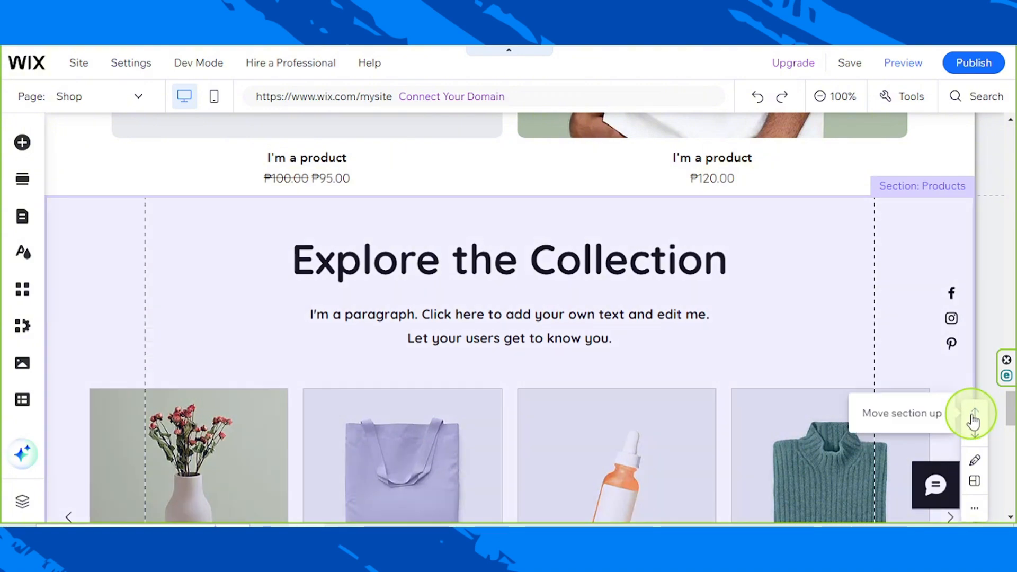
{"action": "left_click", "coordinate": [974, 419]}
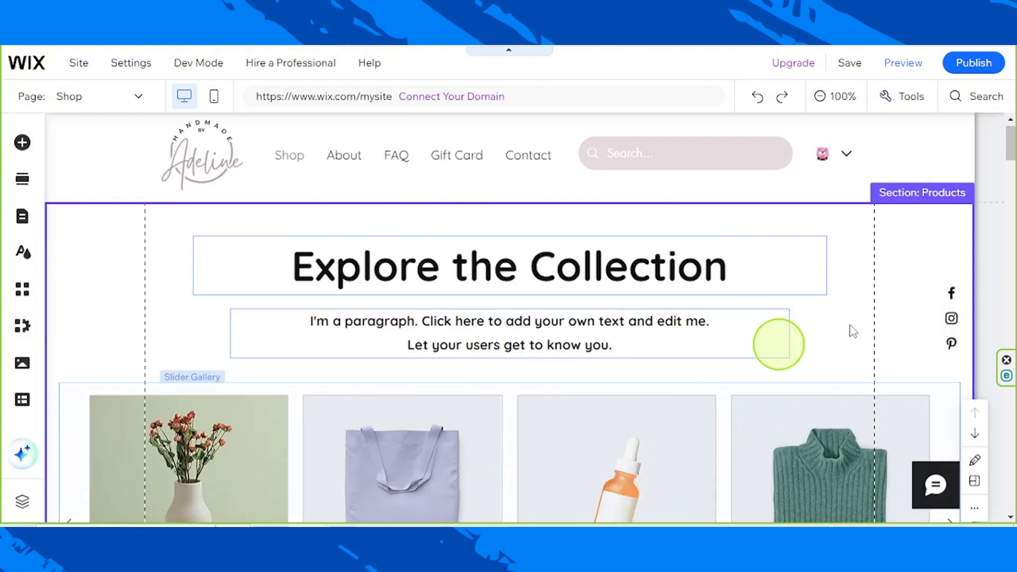
- Remove the bold formatting from the paragraph under the Explore the Collection heading
{"action": "left_click", "coordinate": [340, 277]}
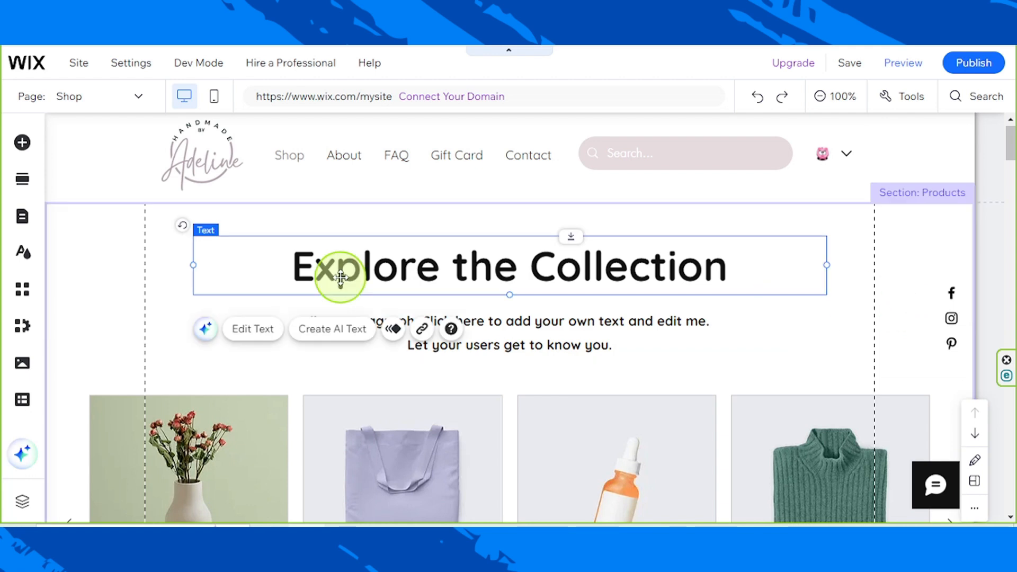
{"action": "double_click", "coordinate": [341, 278]}
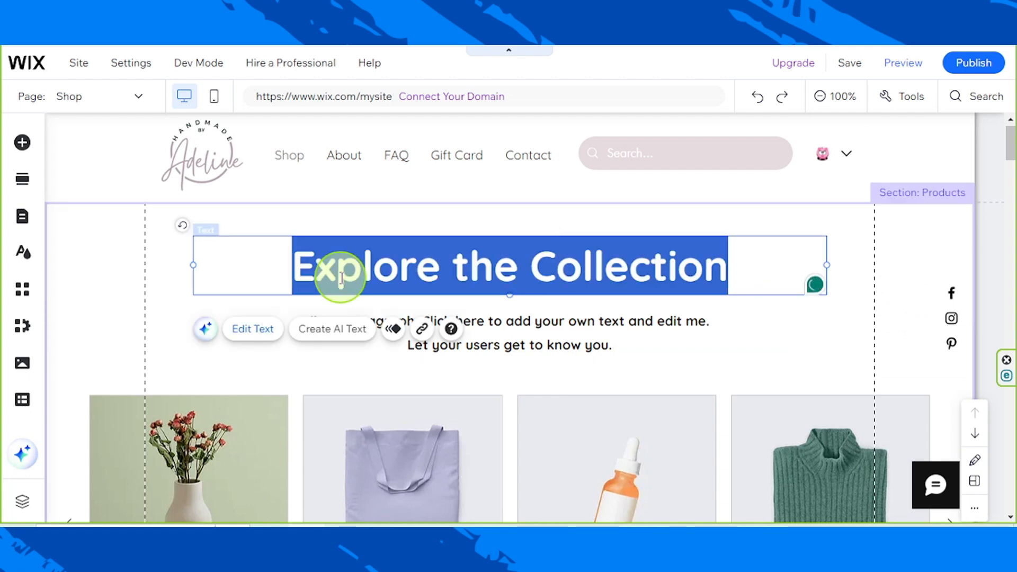
{"action": "left_click", "coordinate": [604, 332]}
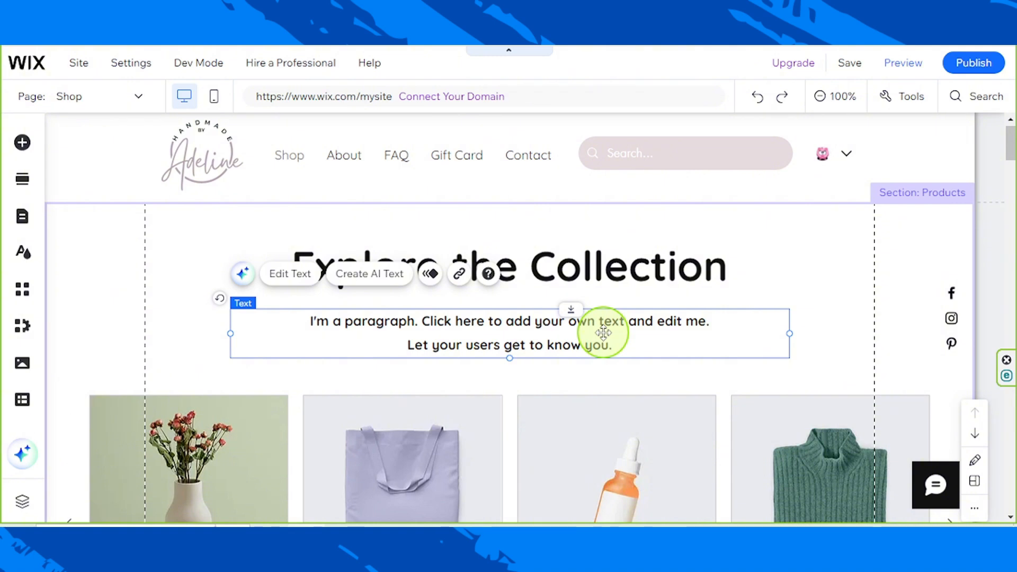
{"action": "double_click", "coordinate": [603, 333]}
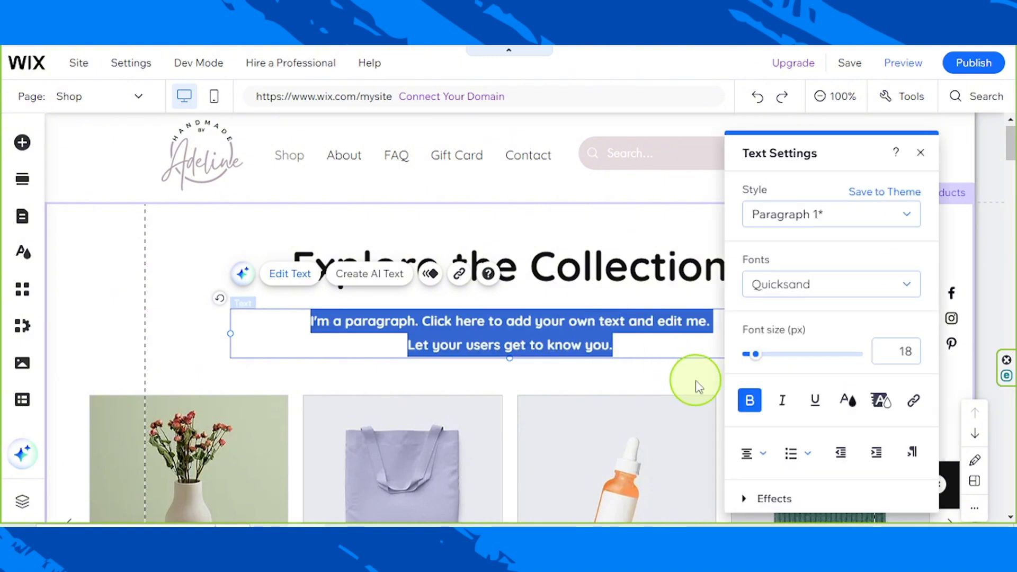
{"action": "left_click", "coordinate": [748, 401]}
{"action": "left_click", "coordinate": [558, 345]}
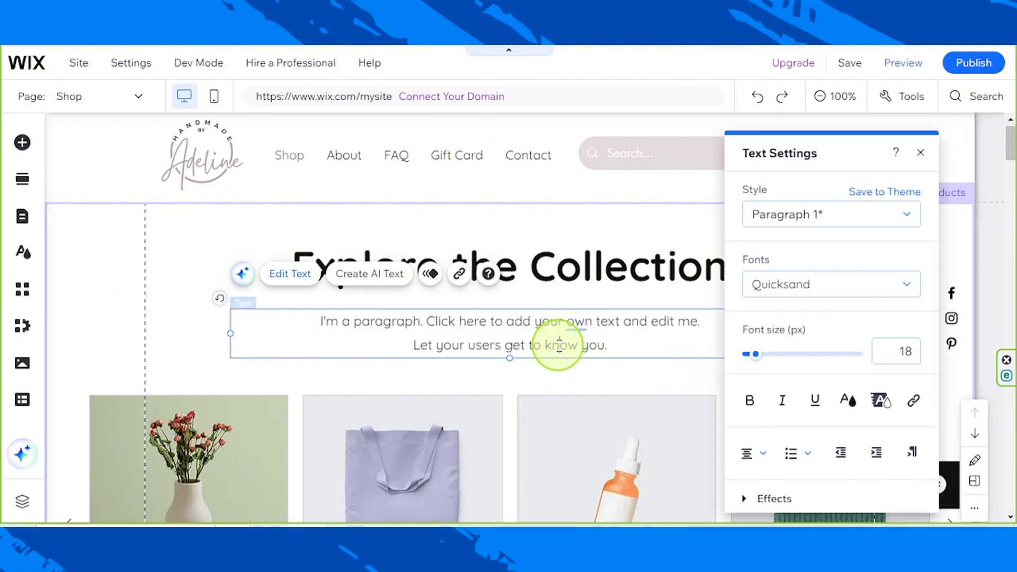
{"action": "left_click", "coordinate": [173, 289]}
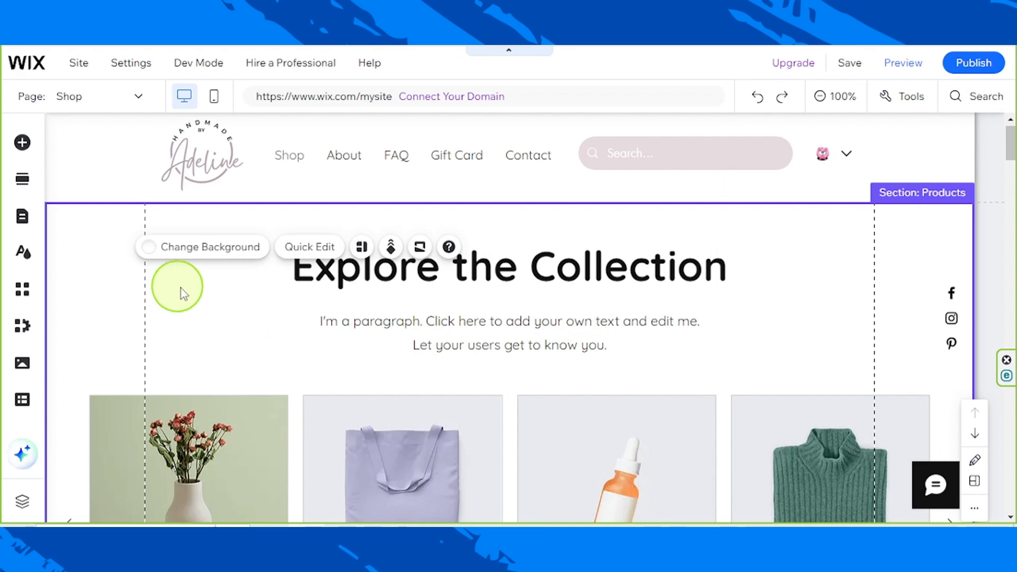
- Check the social bar's Pin to Screen settings and delete the social bar from the page
{"action": "scroll", "coordinate": [640, 389], "scroll_direction": "down", "scroll_amount": 8}
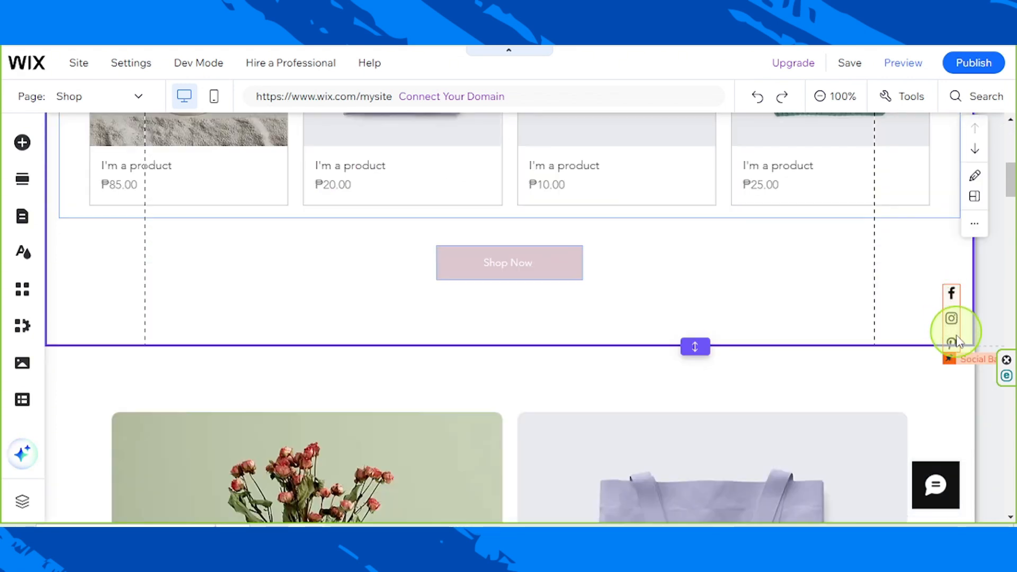
{"action": "left_click", "coordinate": [955, 347]}
{"action": "left_click_drag", "start_coordinate": [952, 379], "coordinate": [952, 381]}
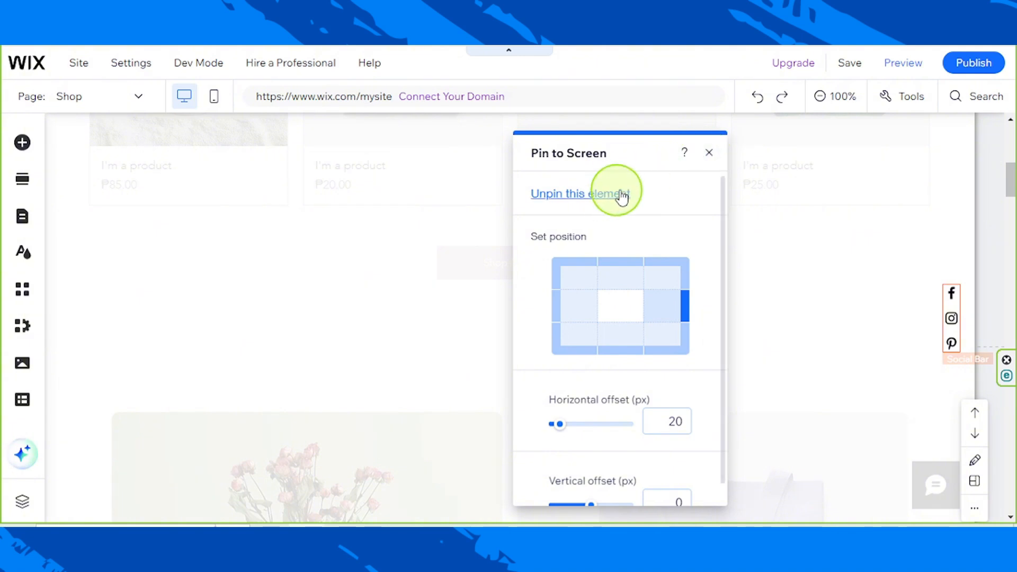
{"action": "left_click", "coordinate": [709, 153]}
{"action": "mouse_move", "coordinate": [940, 309]}
{"action": "left_mouse_down"}
{"action": "mouse_move", "coordinate": [943, 363]}
{"action": "mouse_move", "coordinate": [911, 323]}
{"action": "mouse_move", "coordinate": [949, 324]}
{"action": "left_mouse_up"}
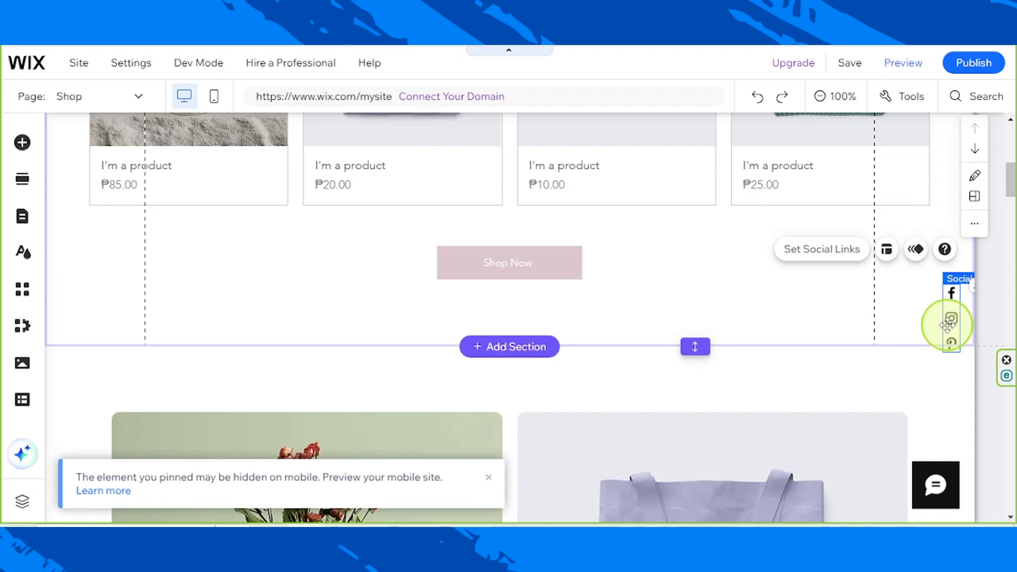
- Delete the color palette image overlapping the tote bag in the Shop product gallery
{"action": "scroll", "coordinate": [726, 339], "scroll_direction": "down", "scroll_amount": 4}
{"action": "left_click", "coordinate": [726, 329]}
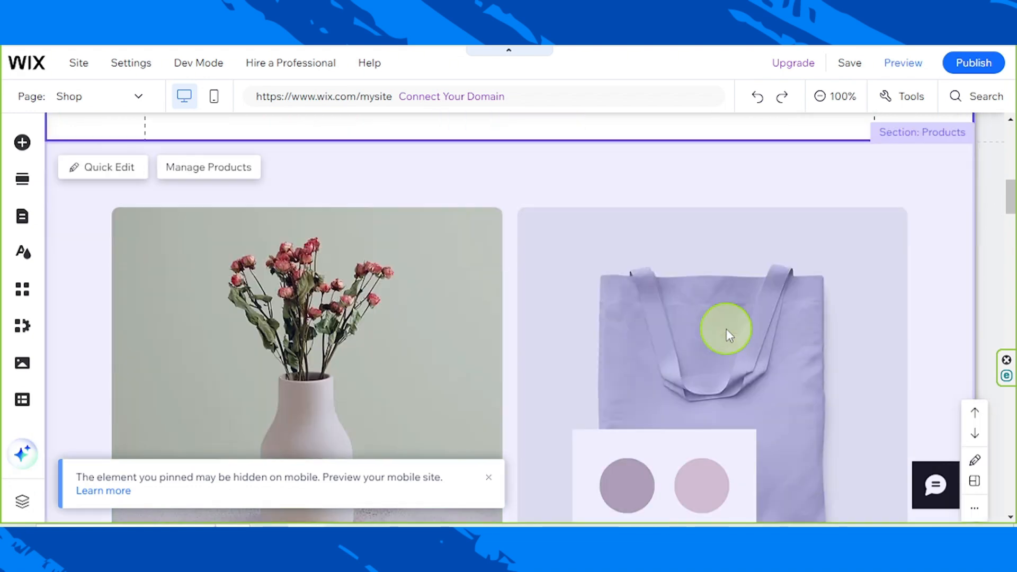
{"action": "scroll", "coordinate": [727, 329], "scroll_direction": "down", "scroll_amount": 8}
{"action": "scroll", "coordinate": [724, 330], "scroll_direction": "up", "scroll_amount": 6}
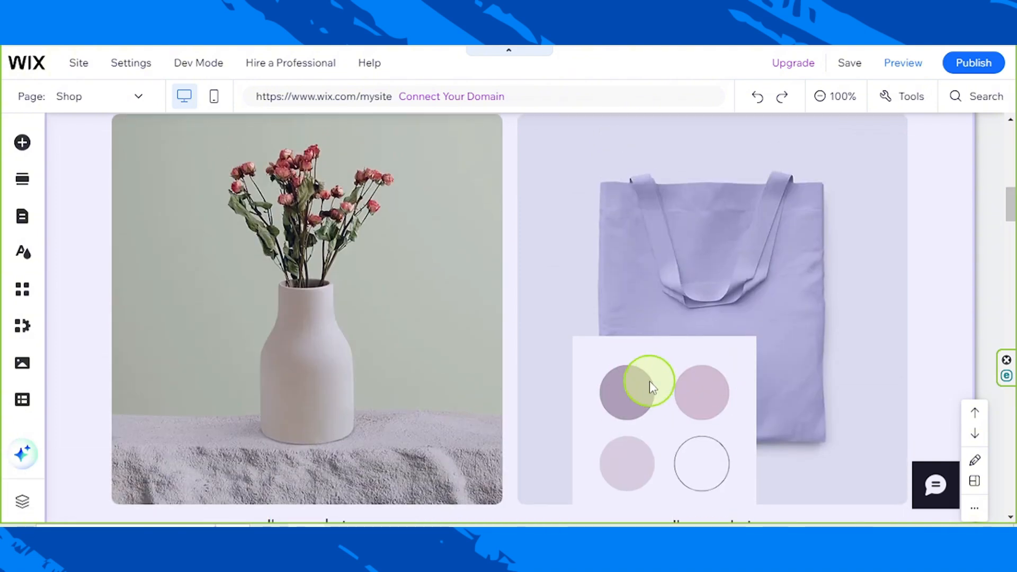
{"action": "left_click", "coordinate": [650, 381]}
{"action": "left_click", "coordinate": [649, 381]}
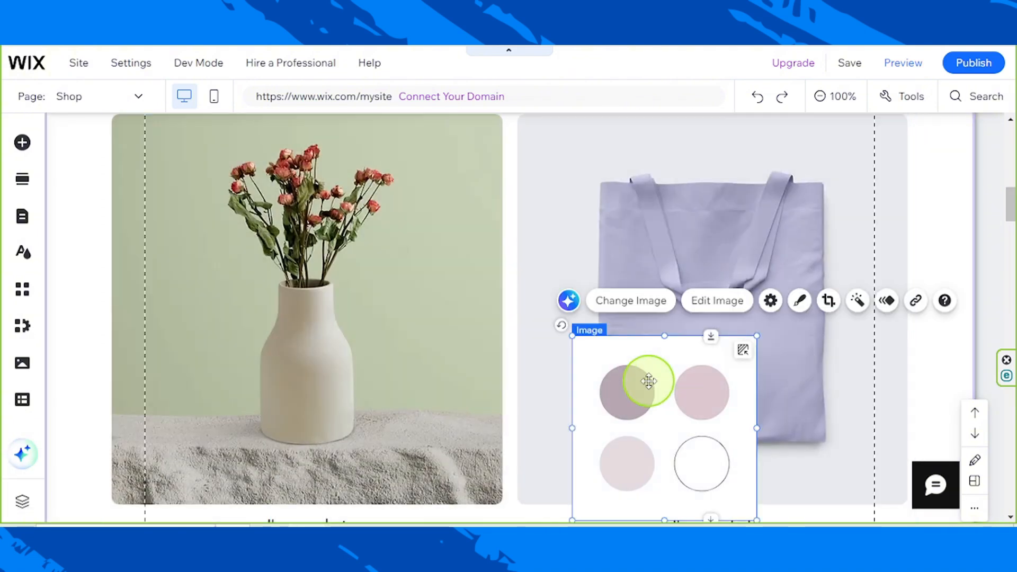
{"action": "key", "text": "Delete"}
- Reduce the Shop gallery's side margins to 19 px in its layout settings
{"action": "scroll", "coordinate": [732, 351], "scroll_direction": "up", "scroll_amount": 3}
{"action": "left_click", "coordinate": [618, 269]}
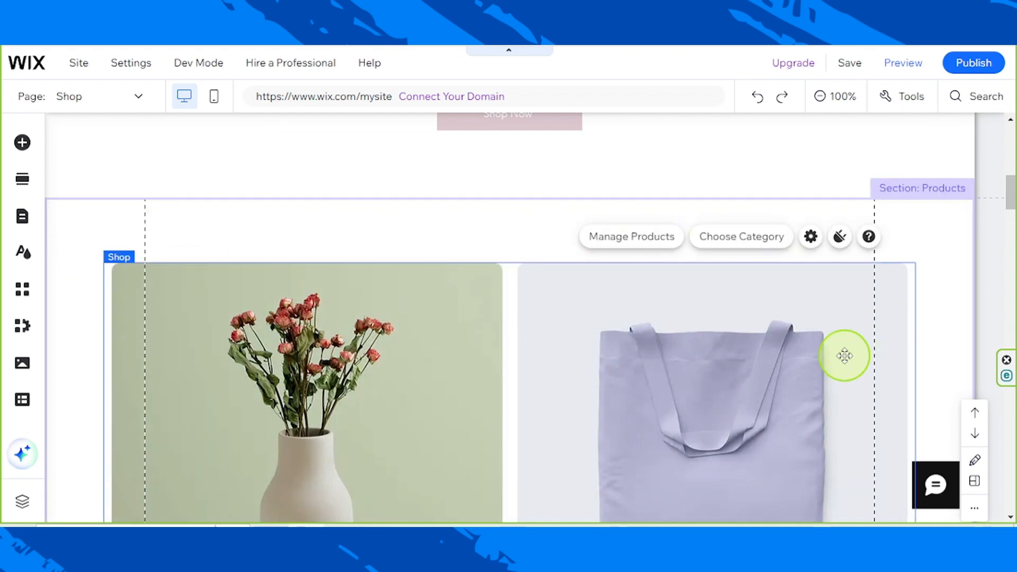
{"action": "scroll", "coordinate": [845, 356], "scroll_direction": "up", "scroll_amount": 2}
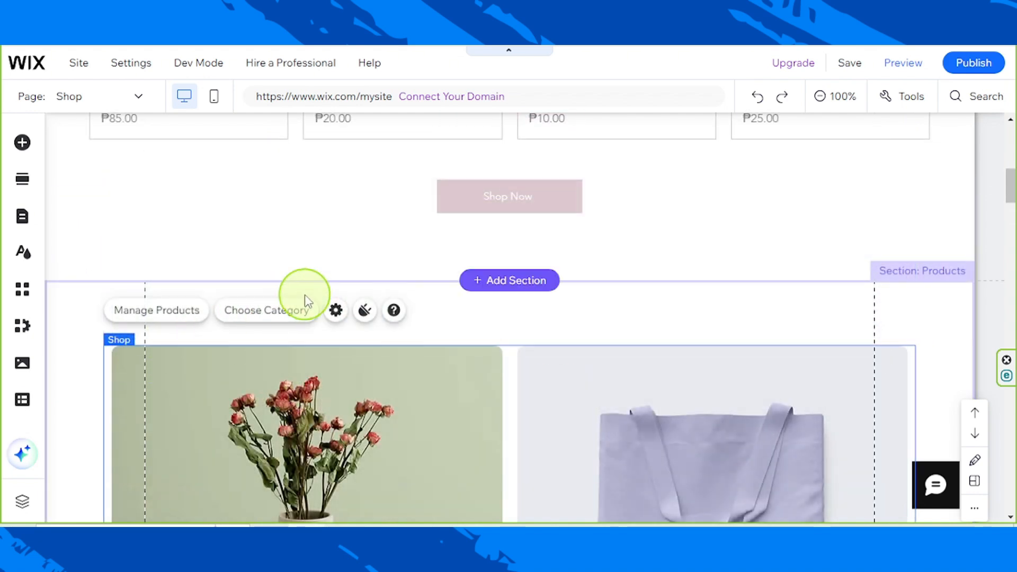
{"action": "left_click", "coordinate": [335, 311]}
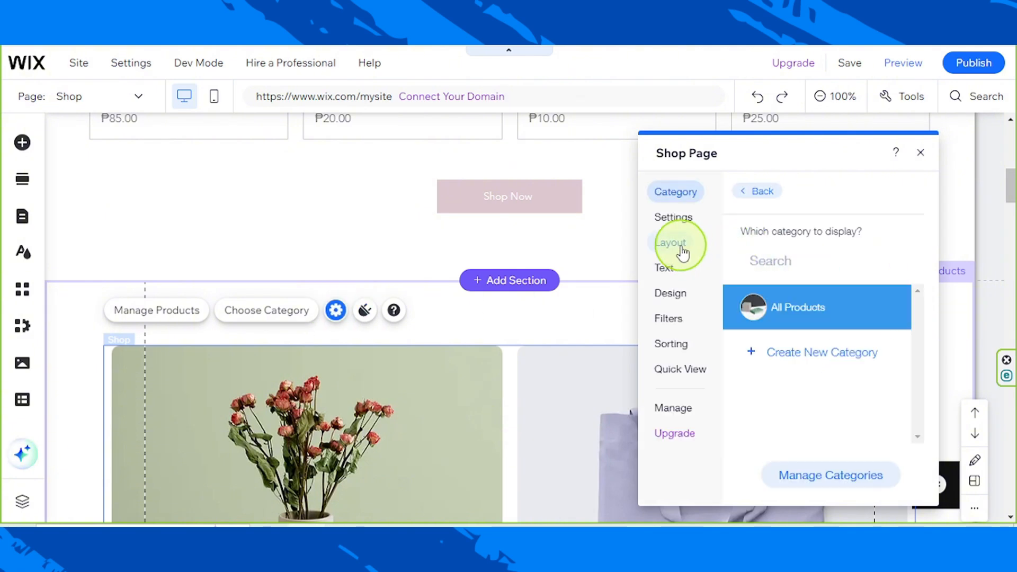
{"action": "left_click", "coordinate": [682, 248]}
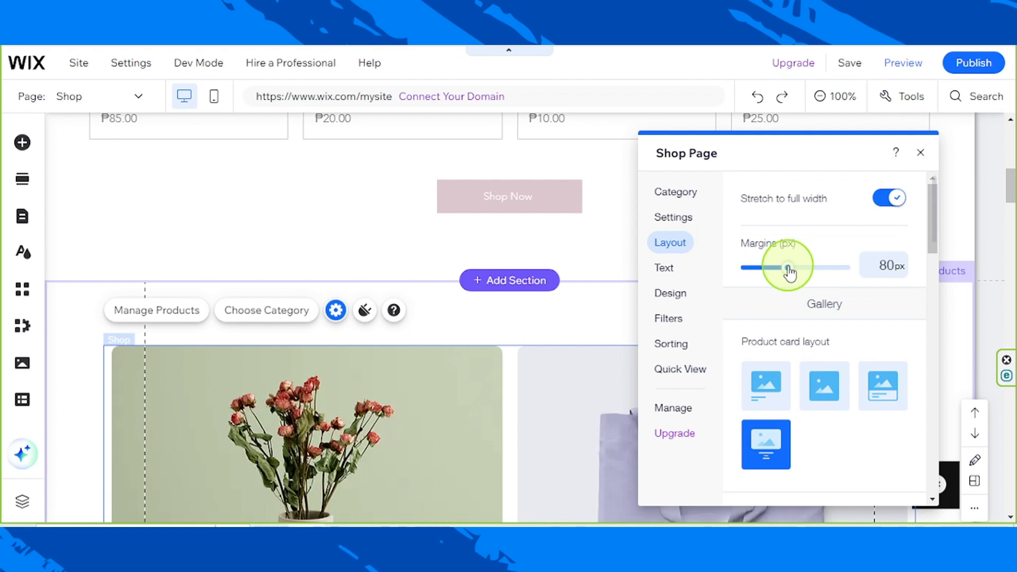
{"action": "left_click_drag", "start_coordinate": [774, 274], "coordinate": [754, 269]}
{"action": "scroll", "coordinate": [529, 272], "scroll_direction": "down", "scroll_amount": 10}
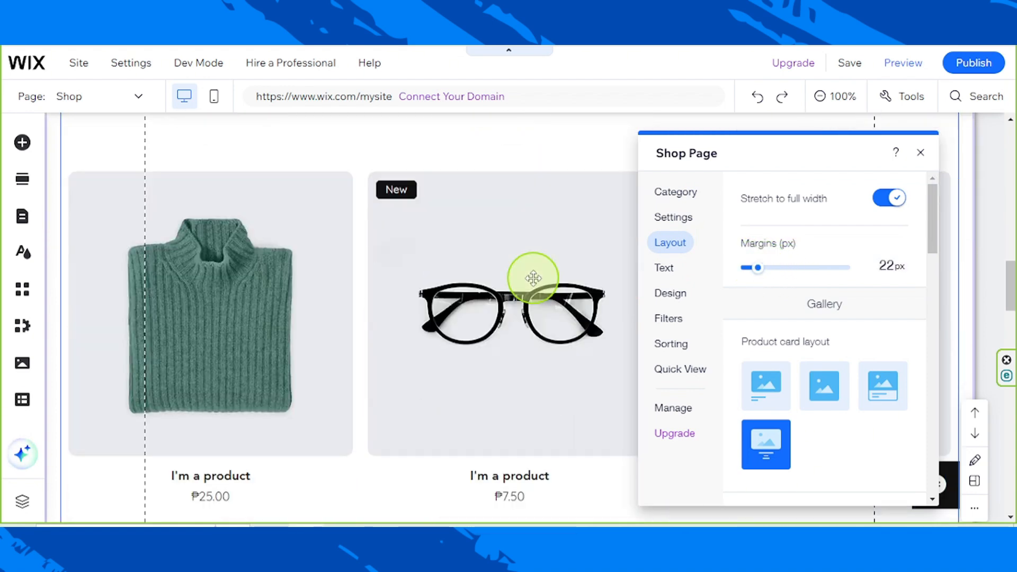
{"action": "scroll", "coordinate": [533, 278], "scroll_direction": "down", "scroll_amount": 10}
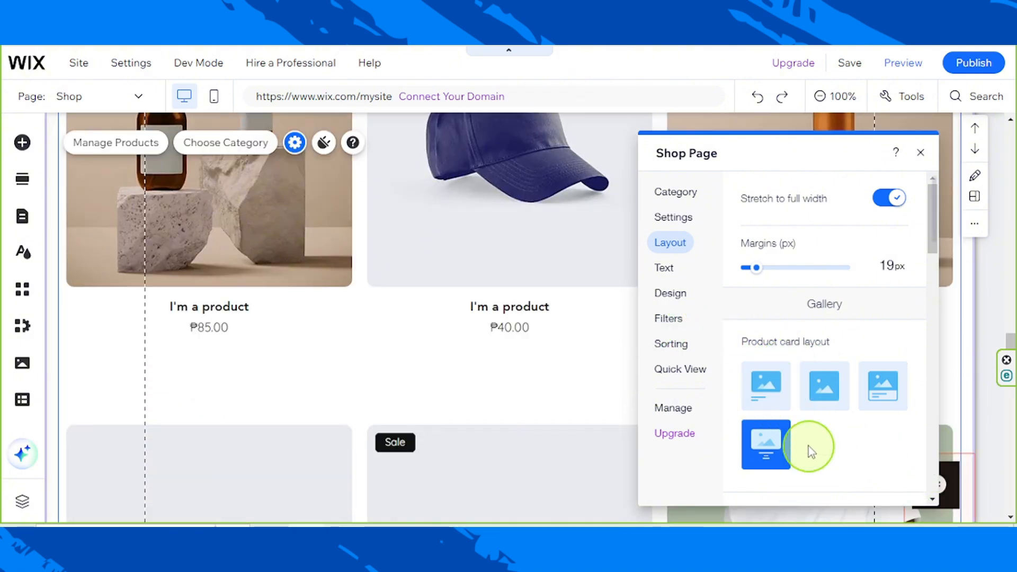
- Try the other three product card layouts on the gallery and return to the one with centered text below the image
{"action": "left_click", "coordinate": [758, 398]}
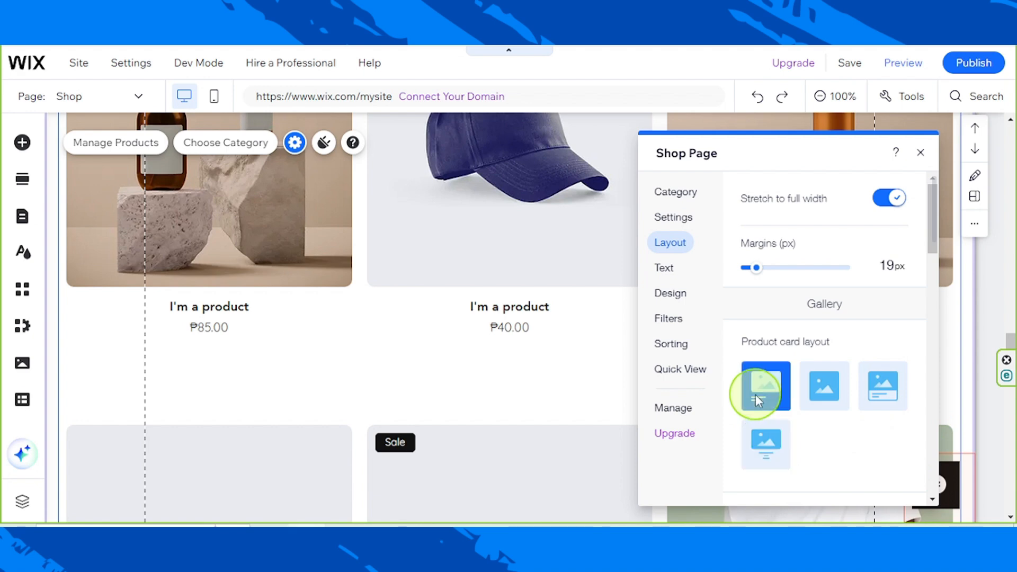
{"action": "left_click", "coordinate": [828, 393]}
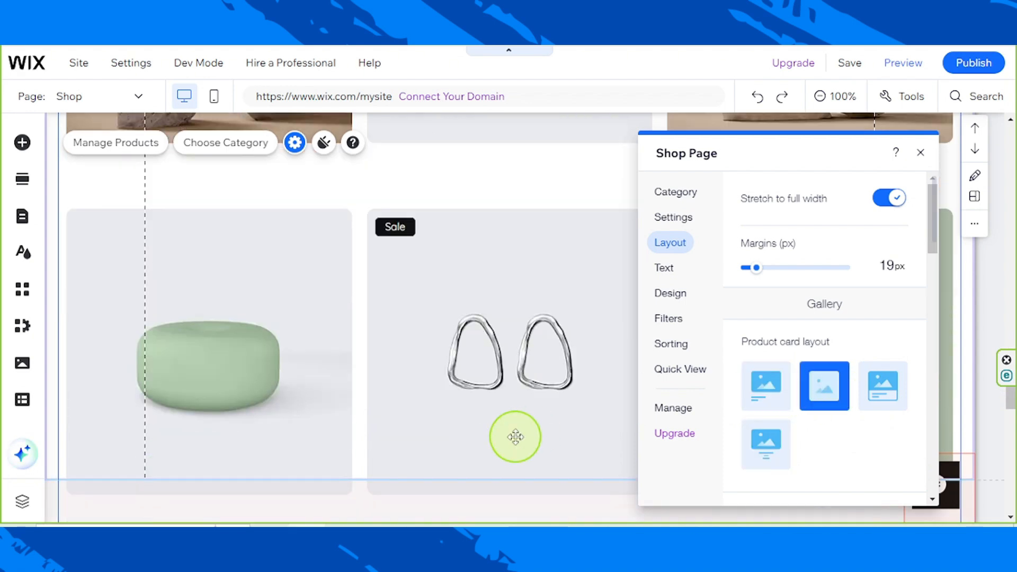
{"action": "left_click", "coordinate": [883, 399]}
{"action": "left_click", "coordinate": [771, 439]}
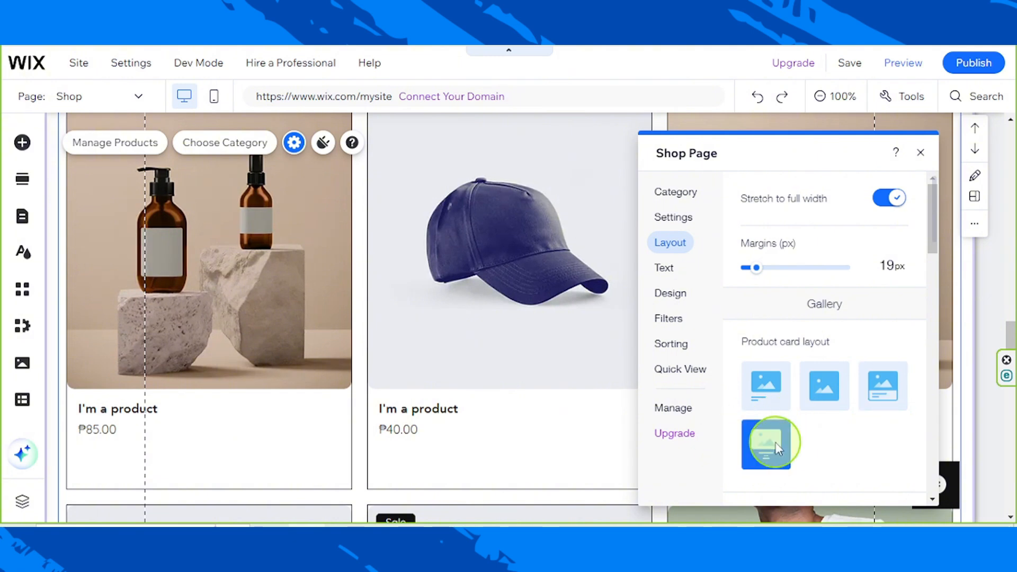
{"action": "scroll", "coordinate": [589, 480], "scroll_direction": "down", "scroll_amount": 3}
{"action": "scroll", "coordinate": [588, 479], "scroll_direction": "down", "scroll_amount": 5}
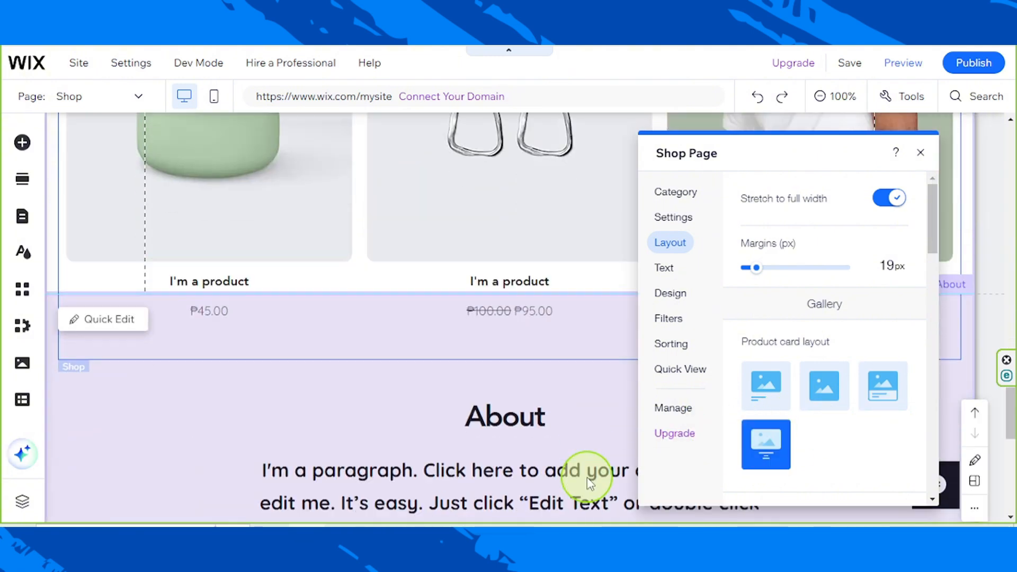
{"action": "scroll", "coordinate": [586, 466], "scroll_direction": "up", "scroll_amount": 4}
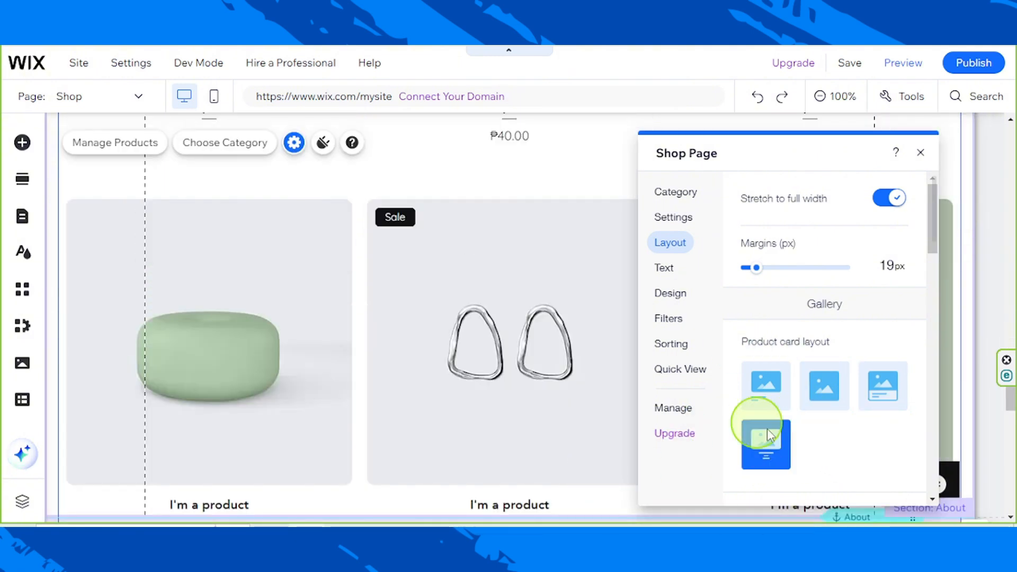
- Examine the Shop gallery's design categories and Quick View text settings, and close its settings
{"action": "left_click", "coordinate": [671, 295]}
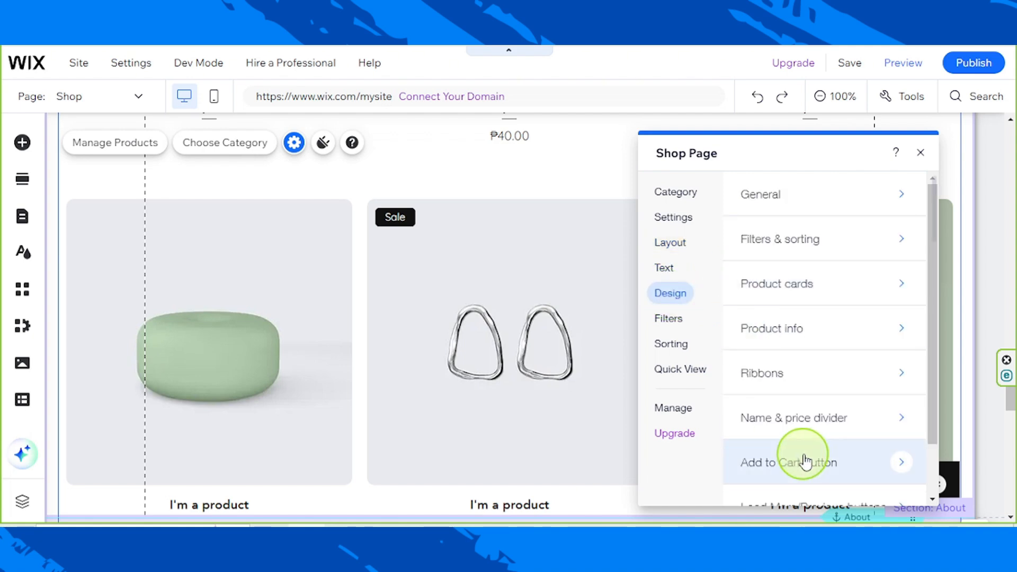
{"action": "scroll", "coordinate": [805, 460], "scroll_direction": "down", "scroll_amount": 2}
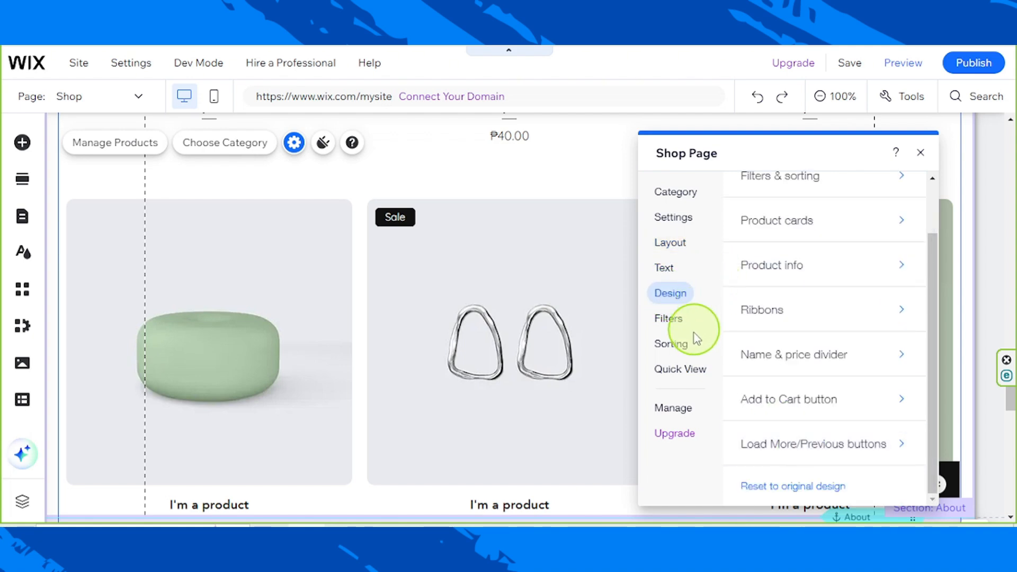
{"action": "left_click", "coordinate": [688, 373]}
{"action": "scroll", "coordinate": [811, 345], "scroll_direction": "down", "scroll_amount": 5}
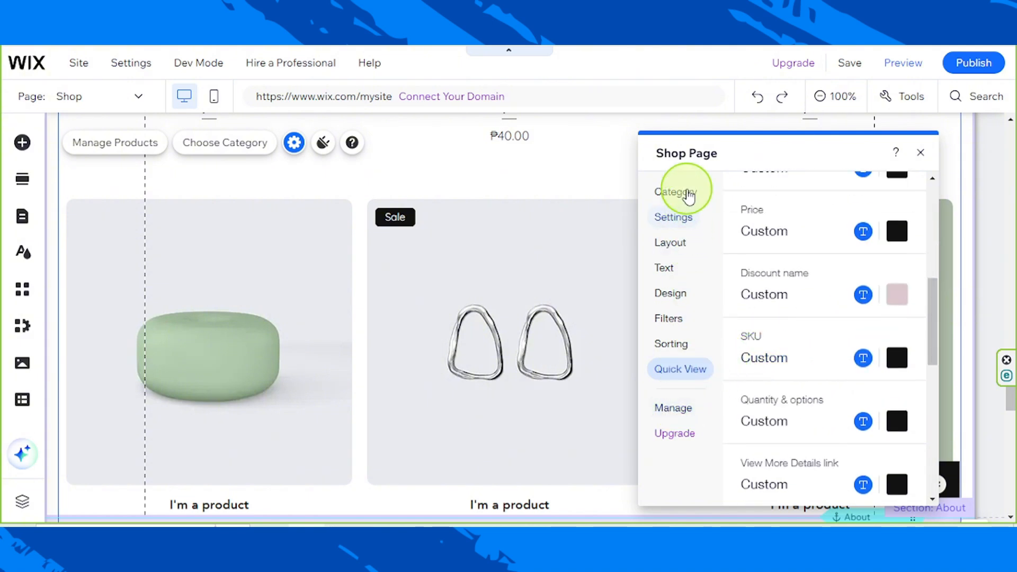
{"action": "left_click", "coordinate": [921, 153]}
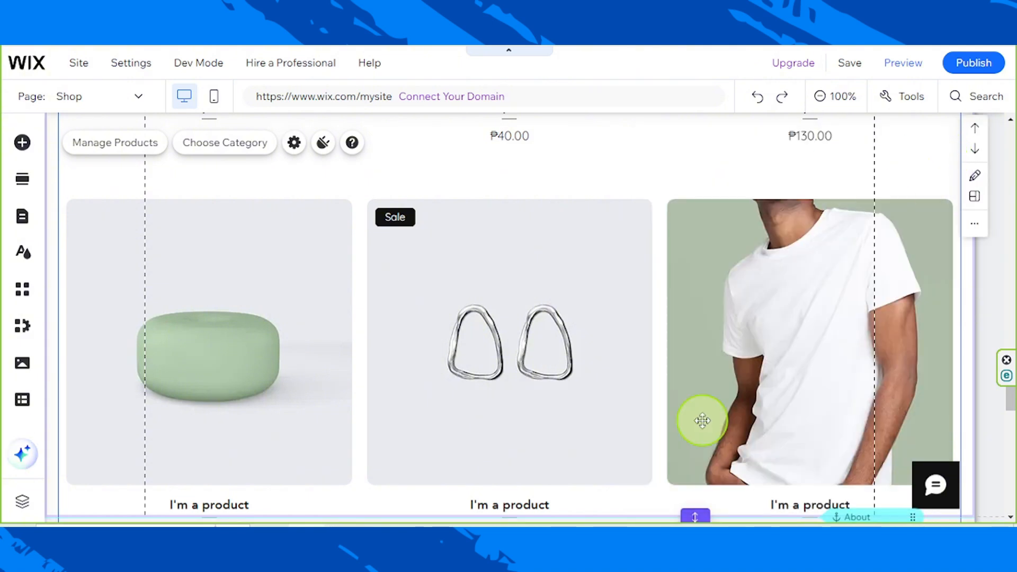
- Move the Shop product gallery slightly down within its section to leave more room above the products
{"action": "scroll", "coordinate": [702, 420], "scroll_direction": "up", "scroll_amount": 15}
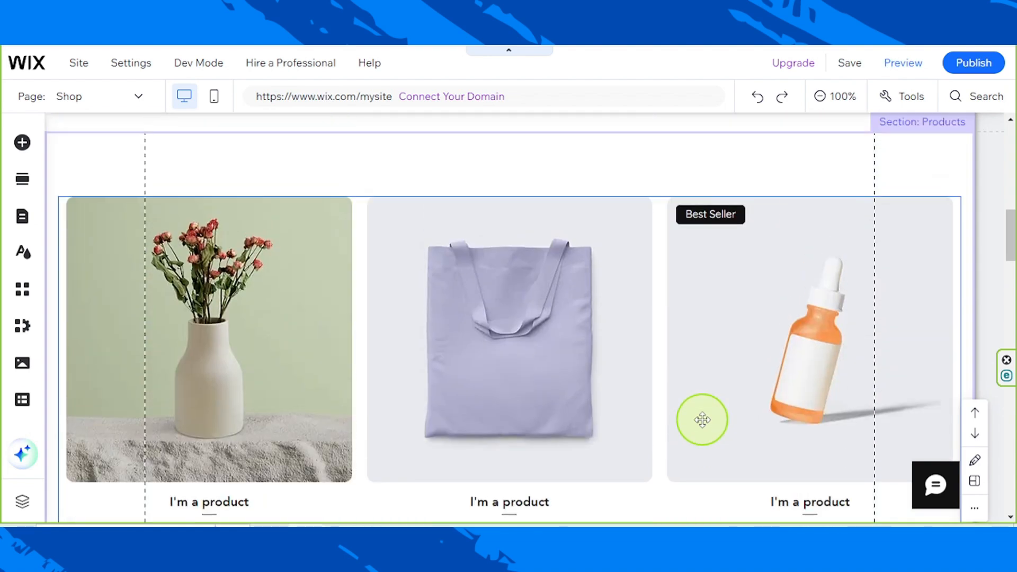
{"action": "scroll", "coordinate": [703, 420], "scroll_direction": "up", "scroll_amount": 10}
{"action": "scroll", "coordinate": [705, 421], "scroll_direction": "down", "scroll_amount": 10}
{"action": "left_click", "coordinate": [705, 420]}
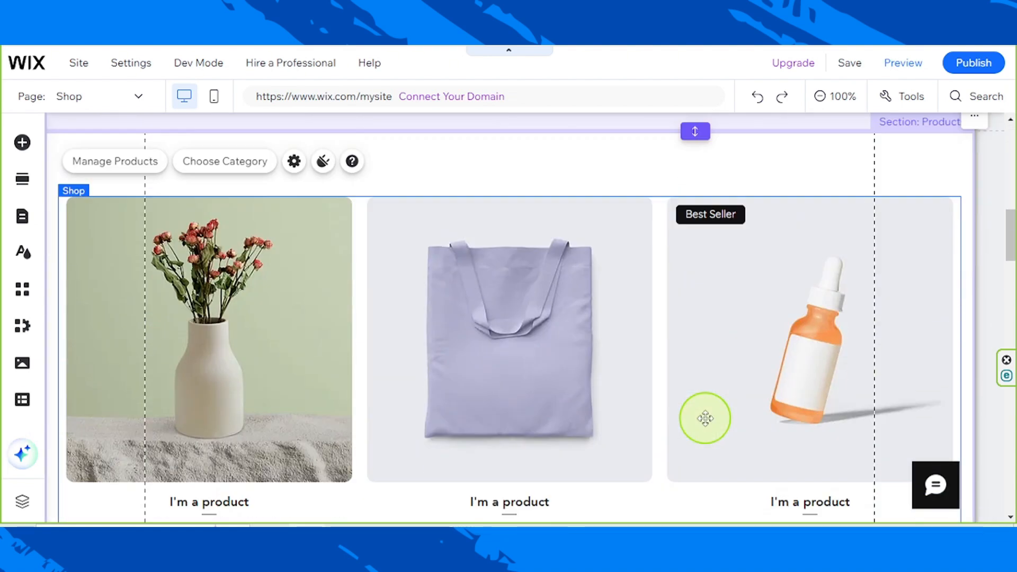
{"action": "left_click_drag", "start_coordinate": [675, 318], "coordinate": [671, 333]}
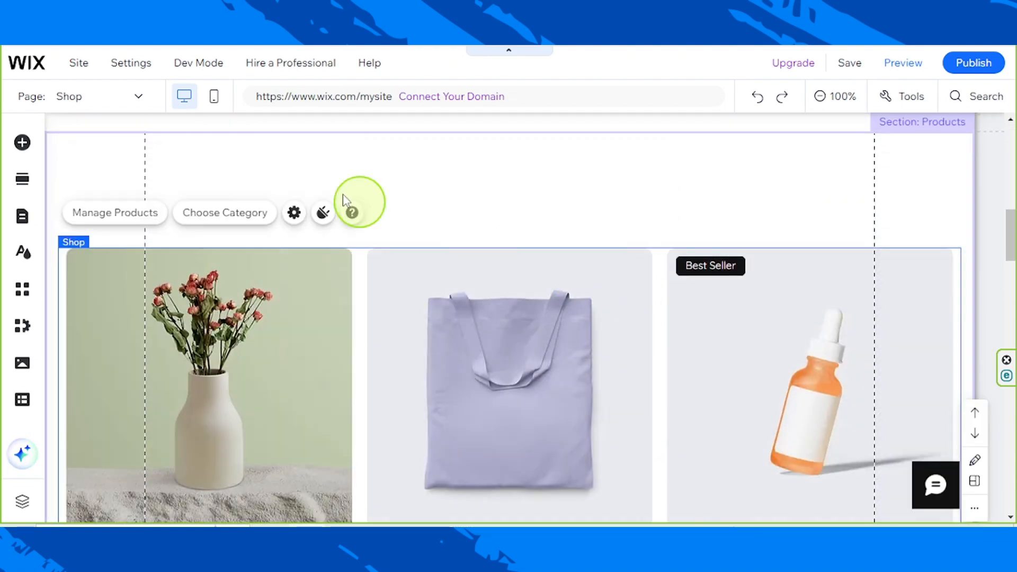
- Recolor the "Explore the Collection" heading with the mauve theme color #B6A6B0
{"action": "scroll", "coordinate": [502, 295], "scroll_direction": "up", "scroll_amount": 4}
{"action": "scroll", "coordinate": [500, 293], "scroll_direction": "up", "scroll_amount": 7}
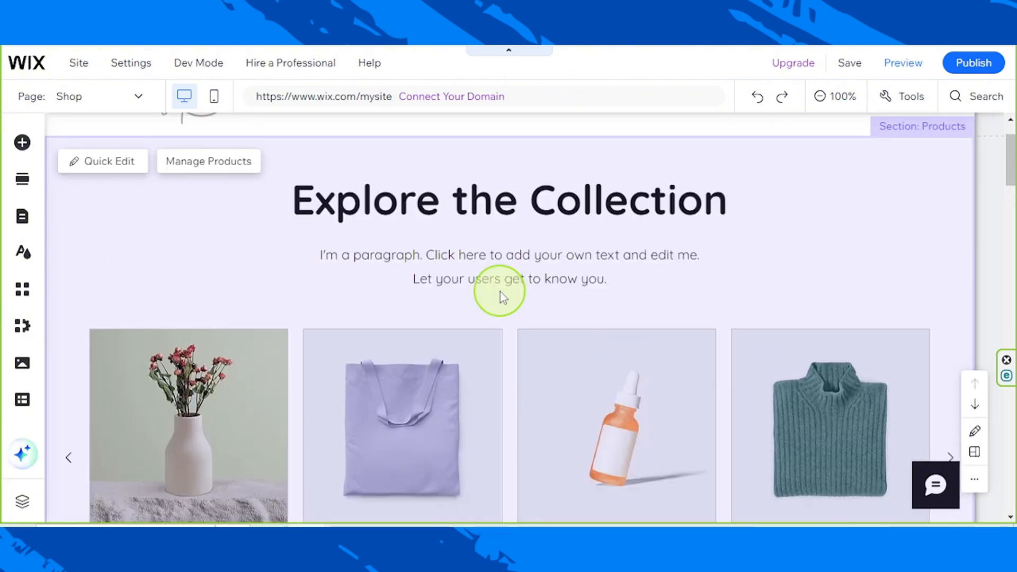
{"action": "scroll", "coordinate": [500, 291], "scroll_direction": "up", "scroll_amount": 2}
{"action": "left_click", "coordinate": [504, 272]}
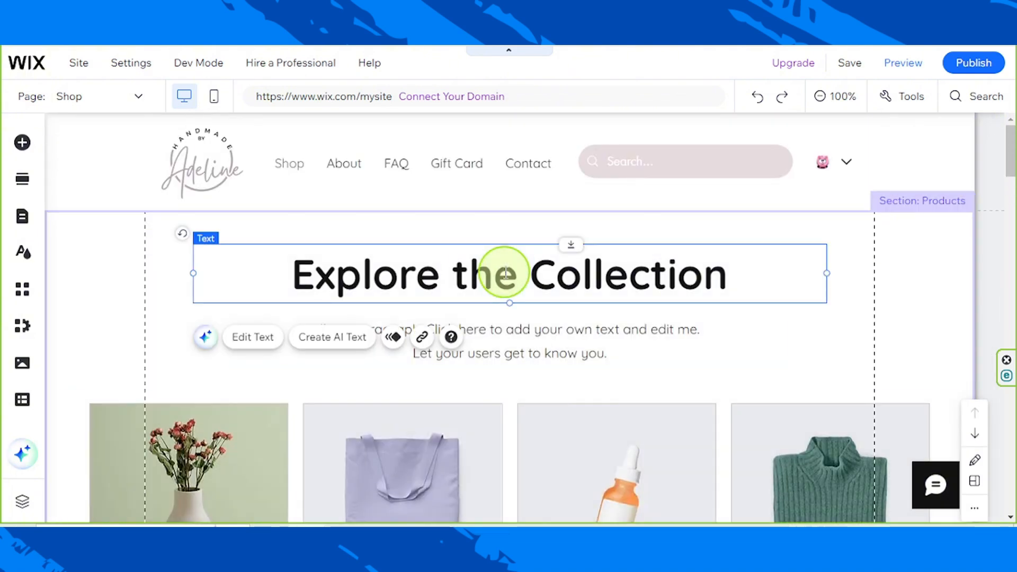
{"action": "double_click", "coordinate": [506, 272]}
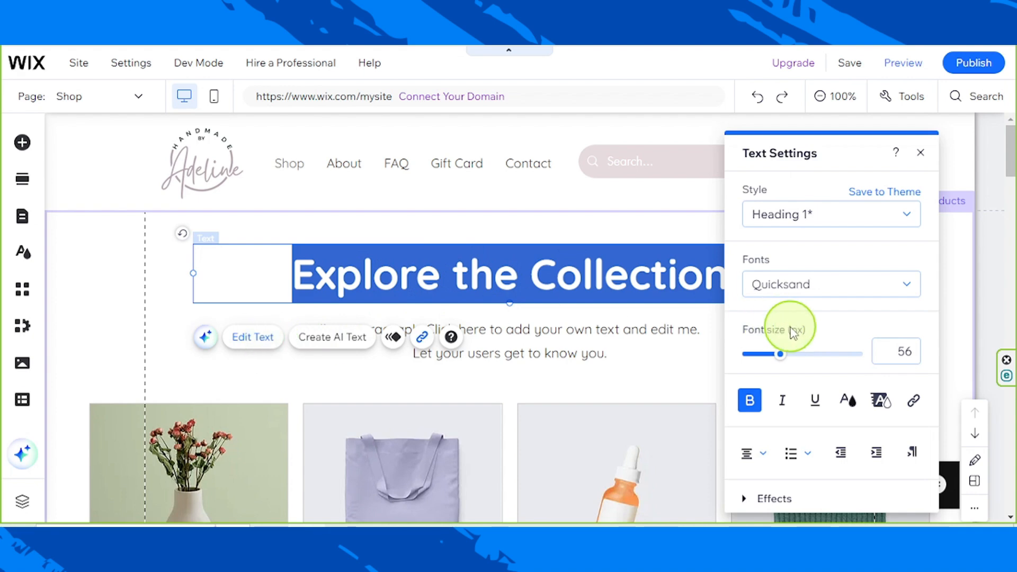
{"action": "left_click", "coordinate": [850, 403]}
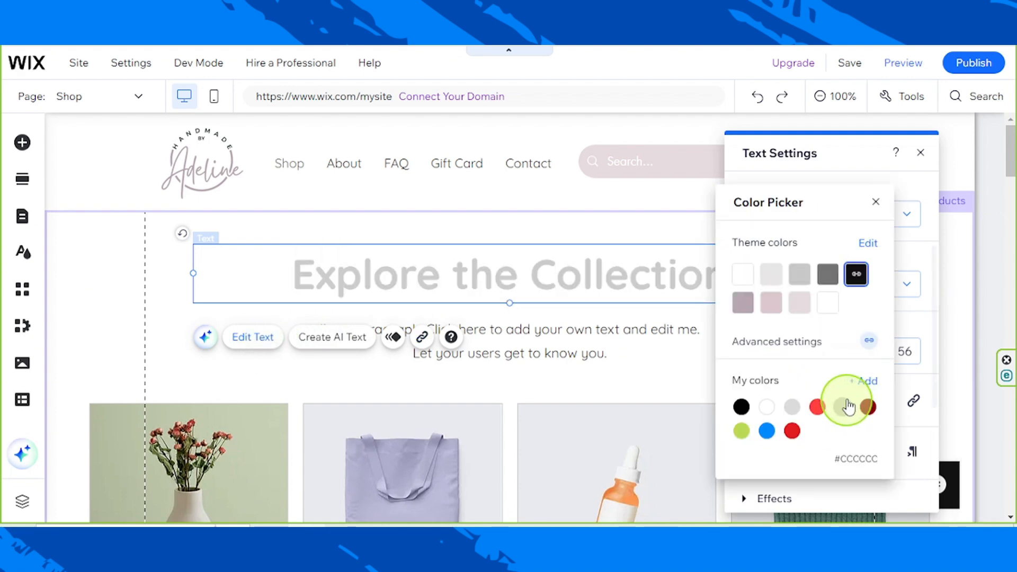
{"action": "left_click", "coordinate": [742, 303]}
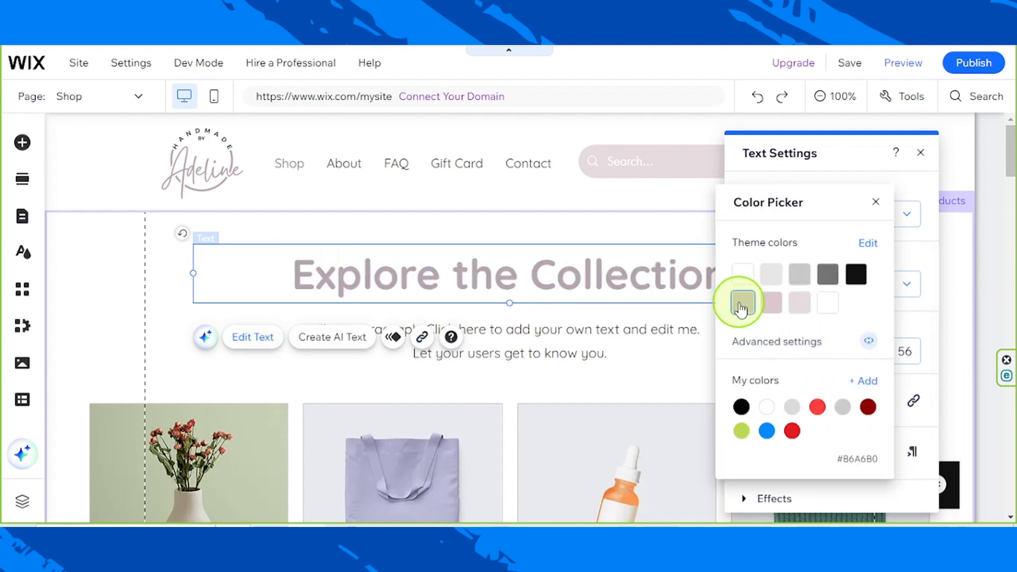
{"action": "left_click", "coordinate": [549, 356]}
{"action": "left_click", "coordinate": [558, 275]}
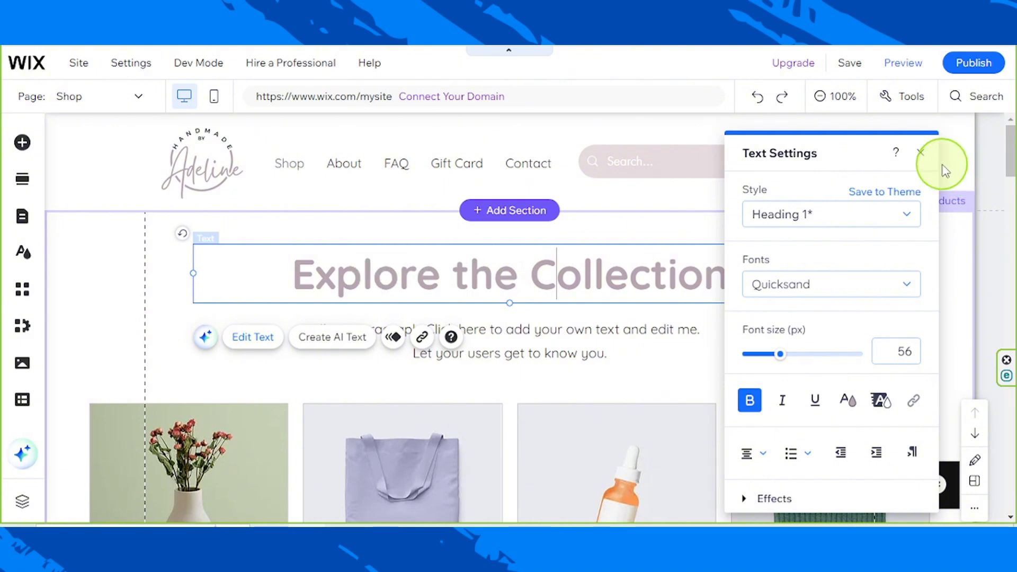
{"action": "left_click", "coordinate": [921, 153]}
{"action": "left_click", "coordinate": [784, 374]}
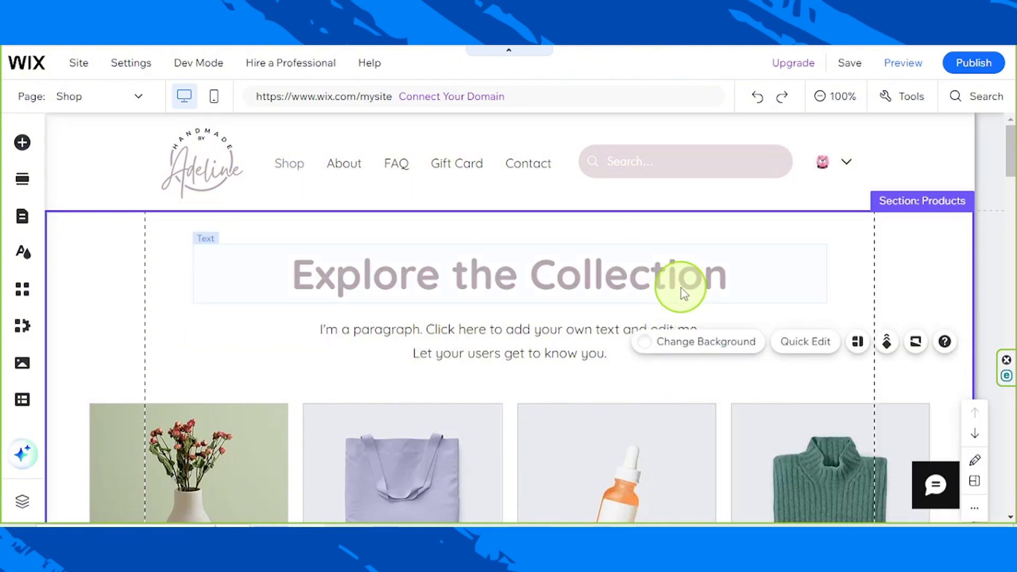
- Copy the "Explore the Collection" heading into the lower Products section and place it just above the product gallery
{"action": "left_click", "coordinate": [681, 287]}
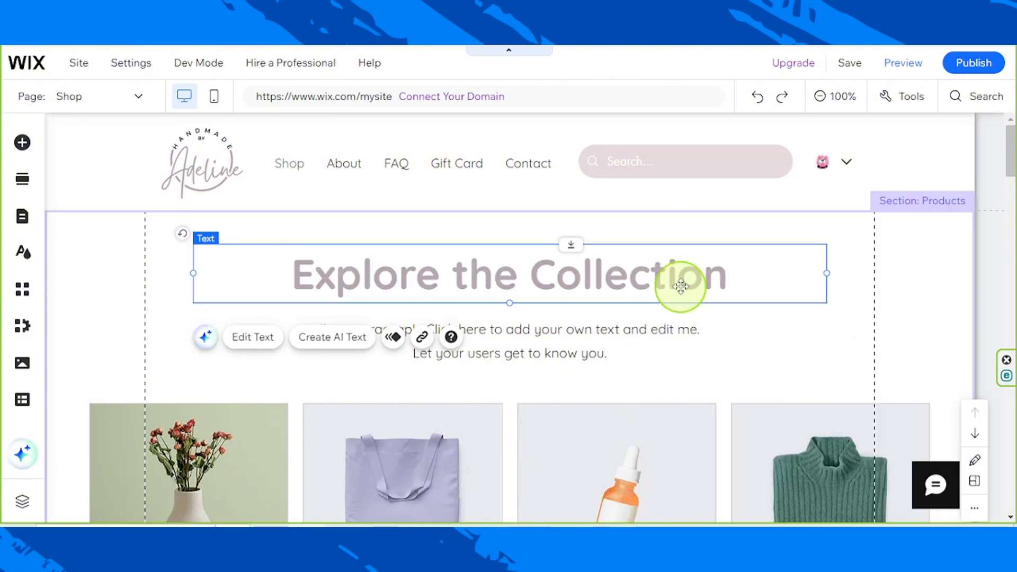
{"action": "scroll", "coordinate": [564, 447], "scroll_direction": "down", "scroll_amount": 8}
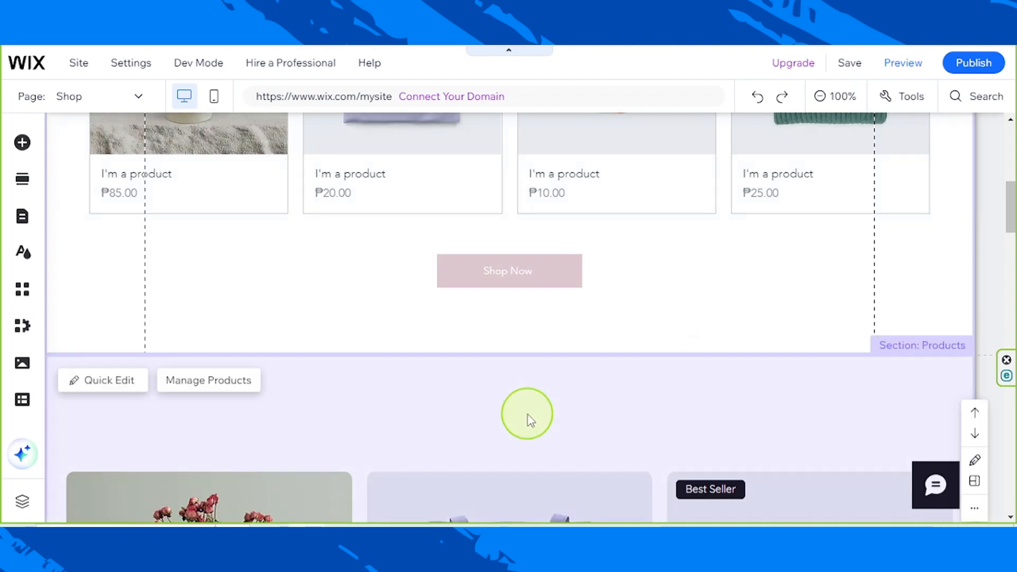
{"action": "left_click", "coordinate": [527, 398]}
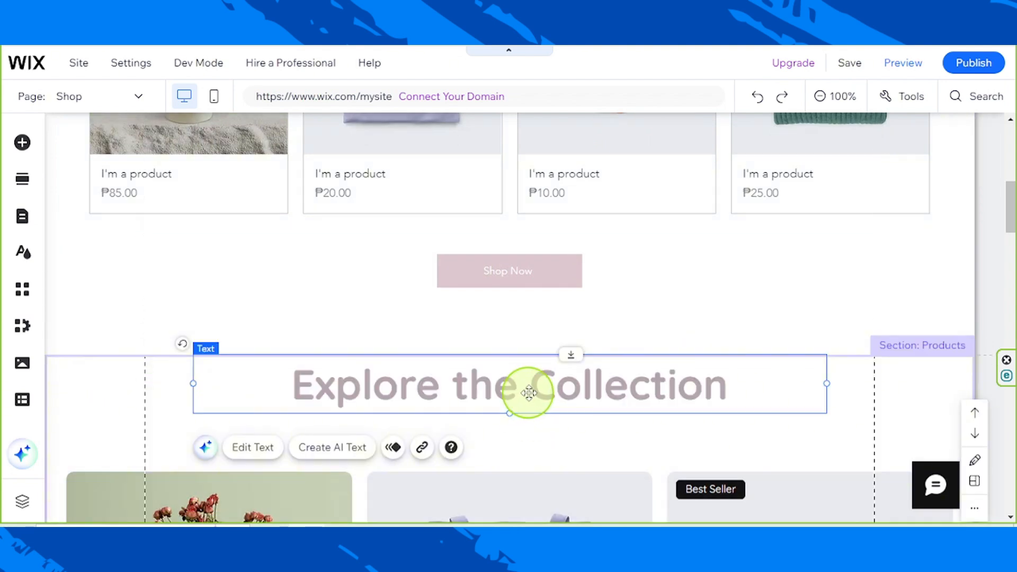
{"action": "left_click_drag", "start_coordinate": [567, 398], "coordinate": [567, 415]}
- Change the copied heading's text to "More Products"
{"action": "double_click", "coordinate": [567, 415]}
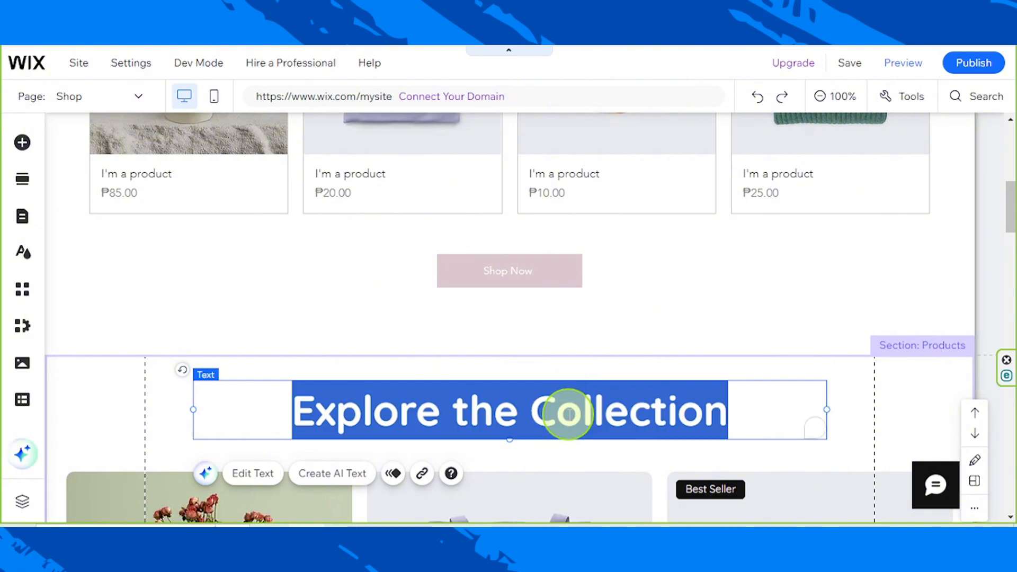
{"action": "type", "text": "More P"}
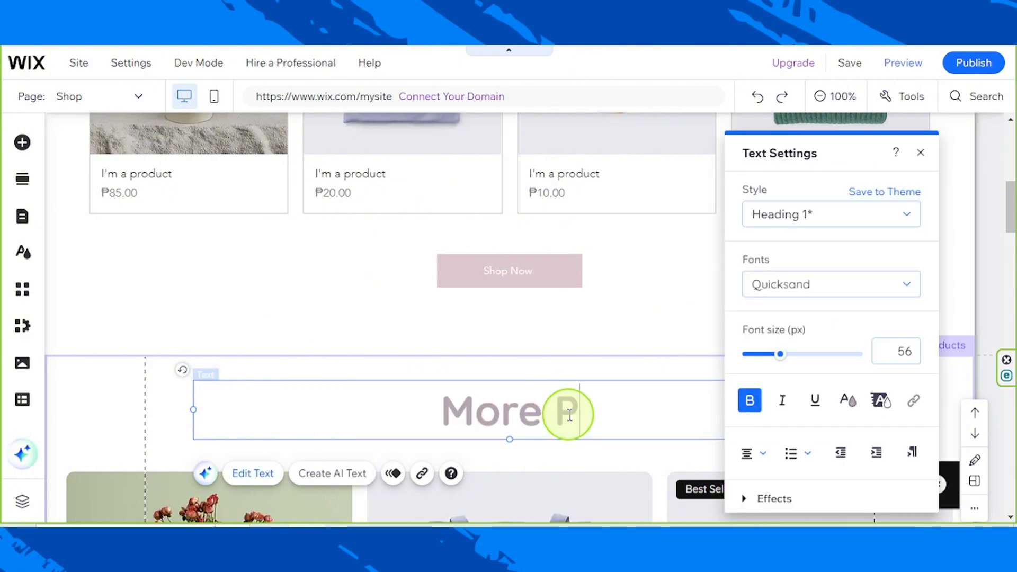
{"action": "type", "text": "roduct"}
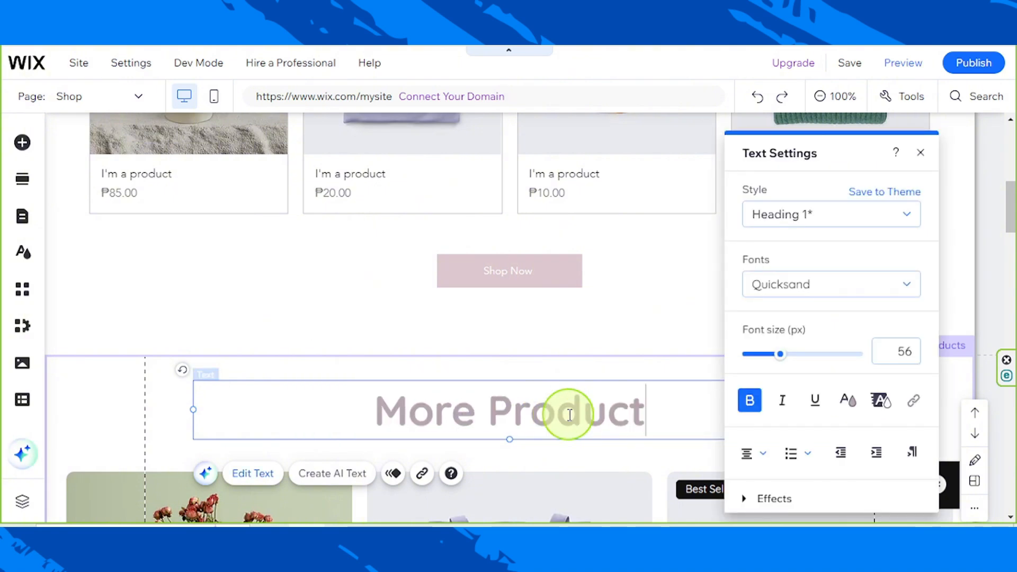
{"action": "type", "text": "s"}
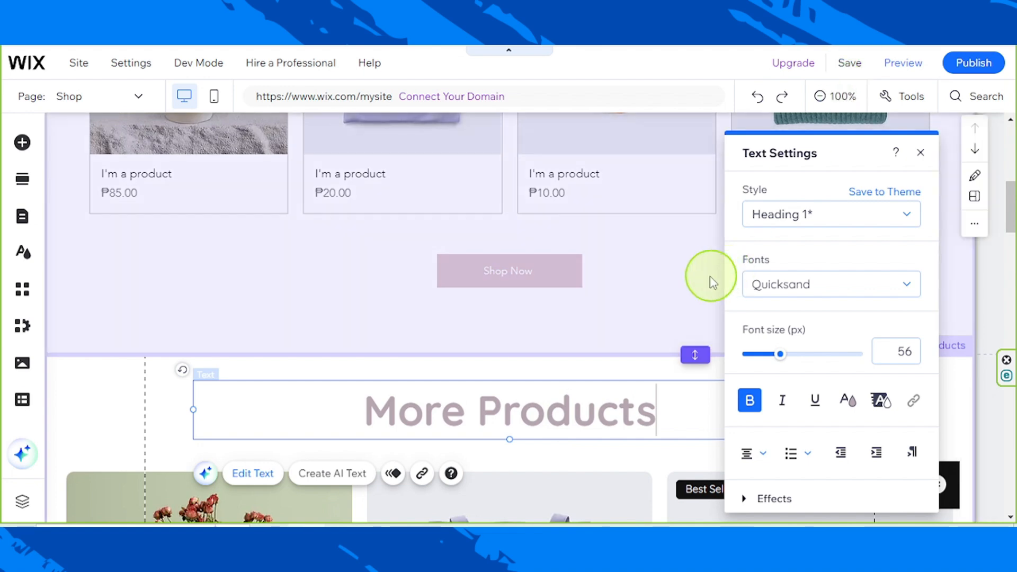
{"action": "left_click", "coordinate": [691, 279]}
- Generate AI text for the collection paragraph: a first-person introduction to beautifully-crafted, handmade products in a warm and welcoming tone
{"action": "scroll", "coordinate": [733, 375], "scroll_direction": "down", "scroll_amount": 3}
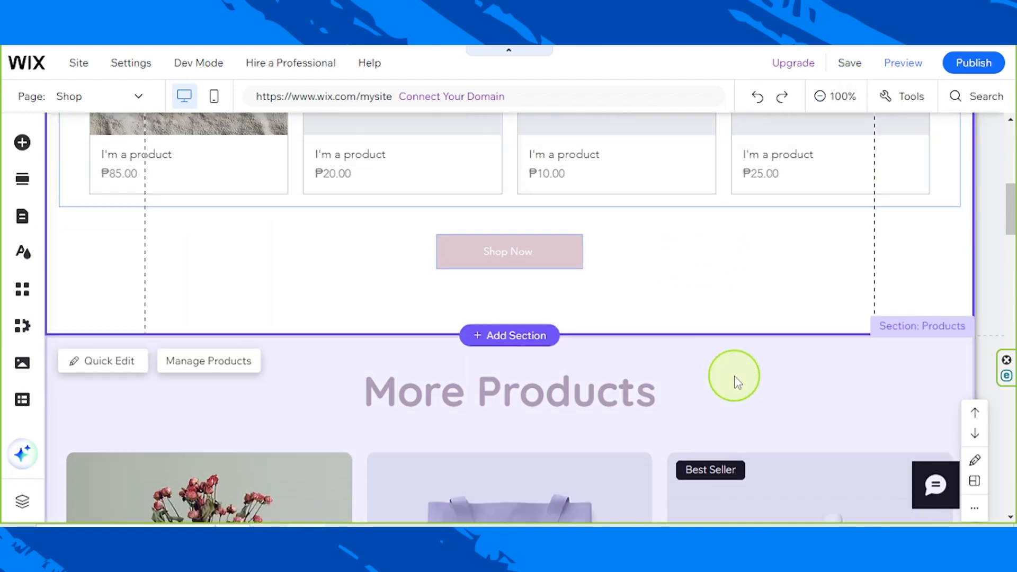
{"action": "scroll", "coordinate": [734, 377], "scroll_direction": "up", "scroll_amount": 6}
{"action": "scroll", "coordinate": [737, 376], "scroll_direction": "up", "scroll_amount": 5}
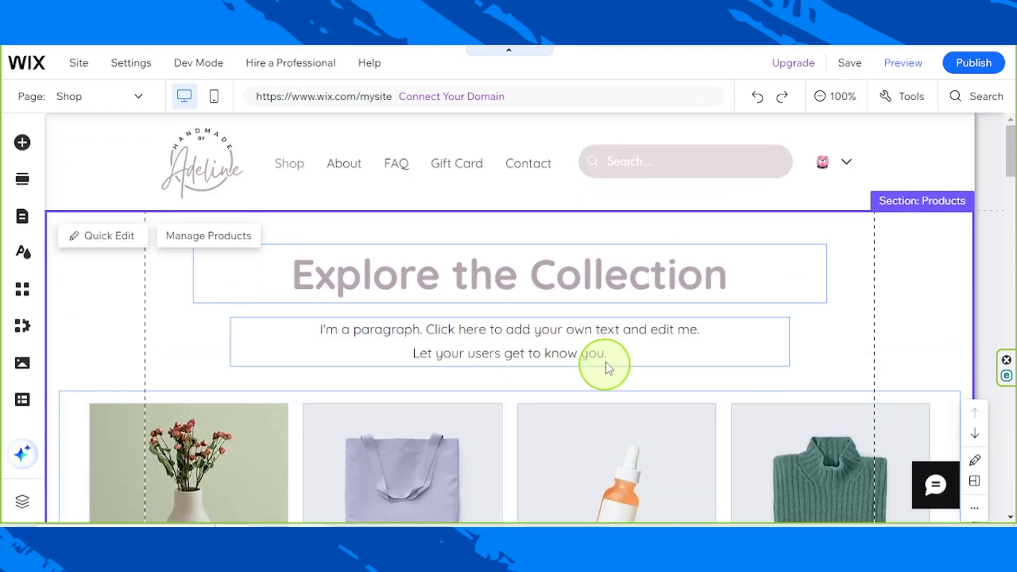
{"action": "left_click", "coordinate": [488, 340]}
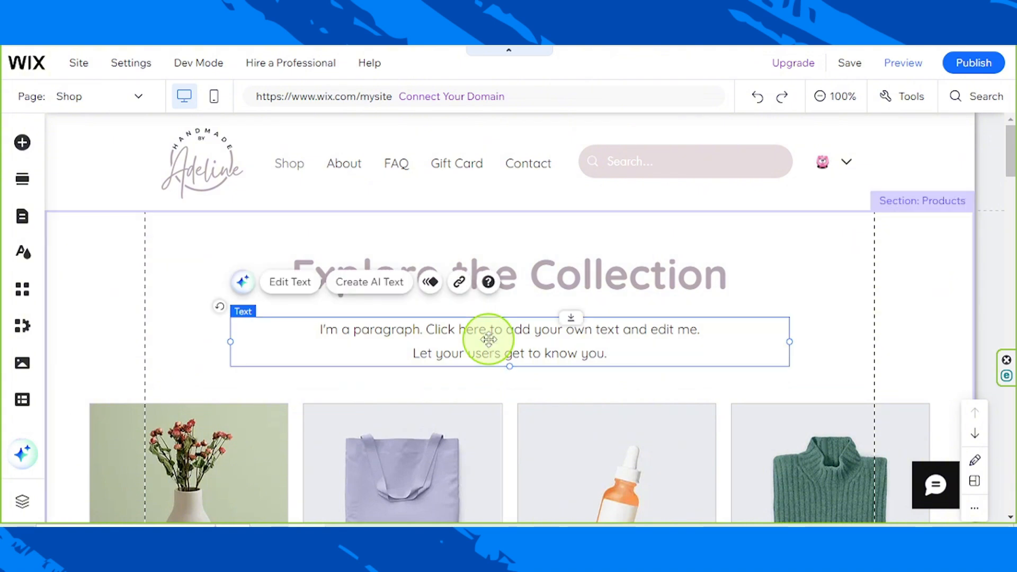
{"action": "double_click", "coordinate": [619, 345]}
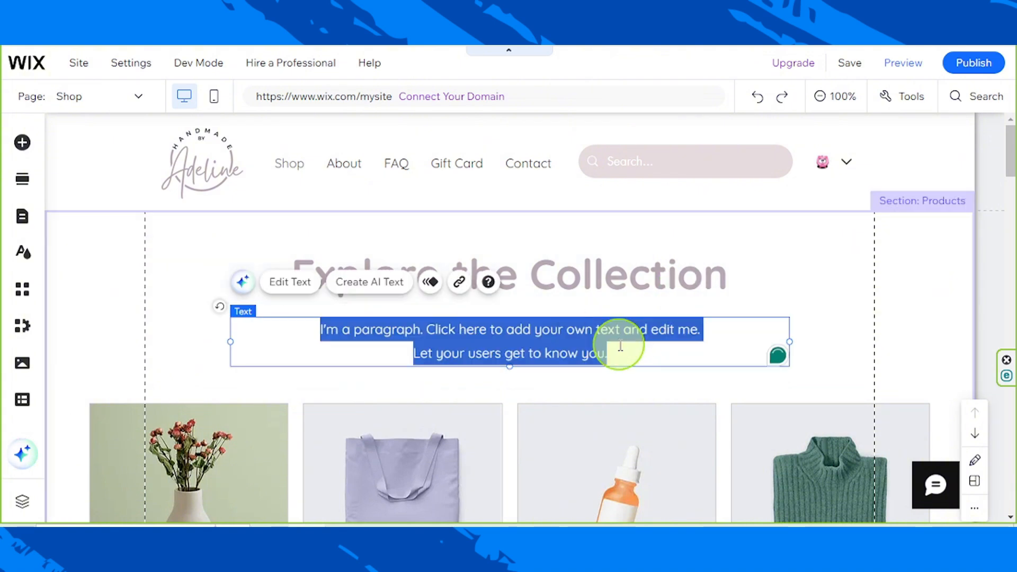
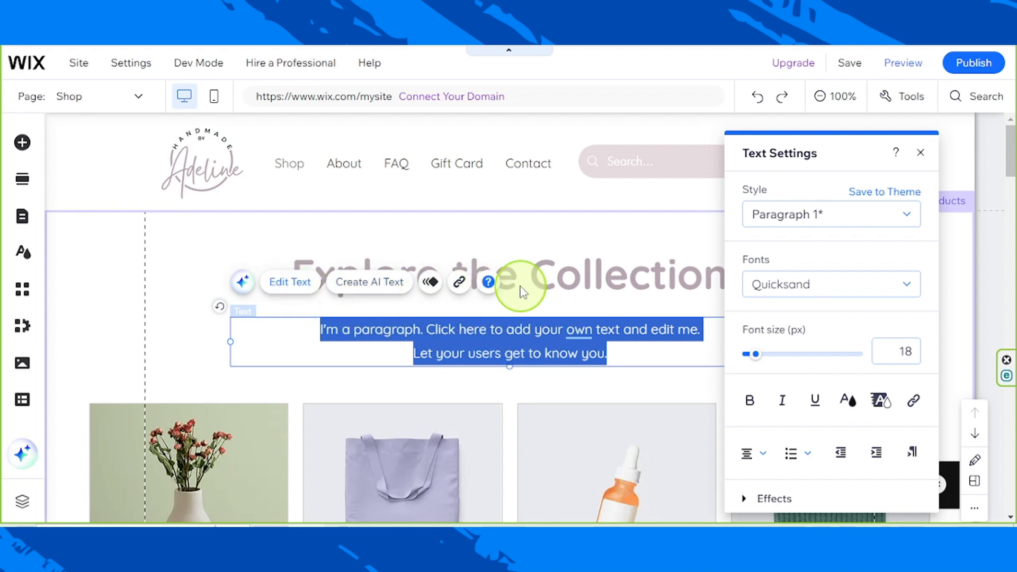
{"action": "left_click", "coordinate": [371, 286]}
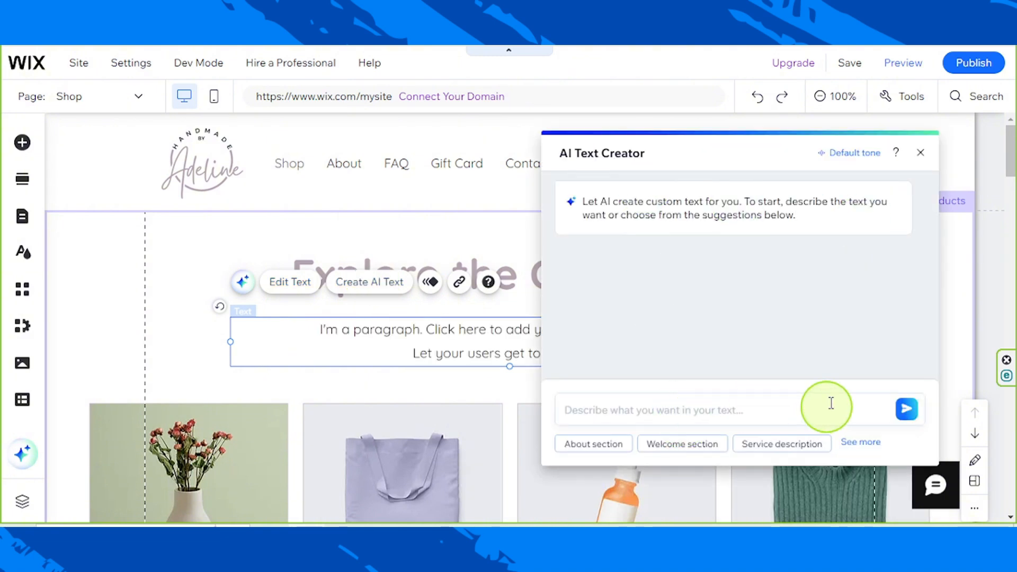
{"action": "left_click", "coordinate": [673, 409]}
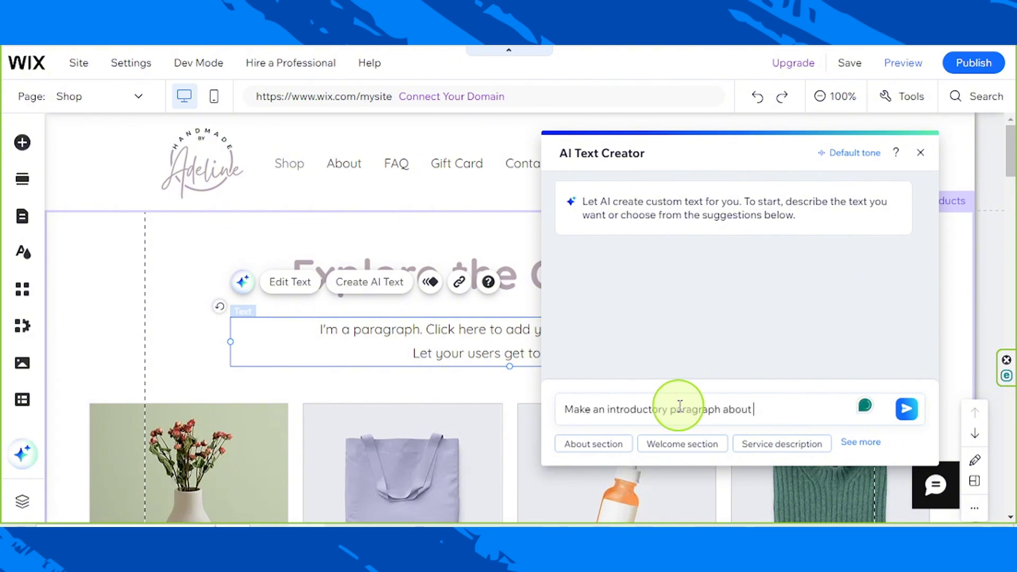
{"action": "type", "text": "handmade products by Adeline. Write i"}
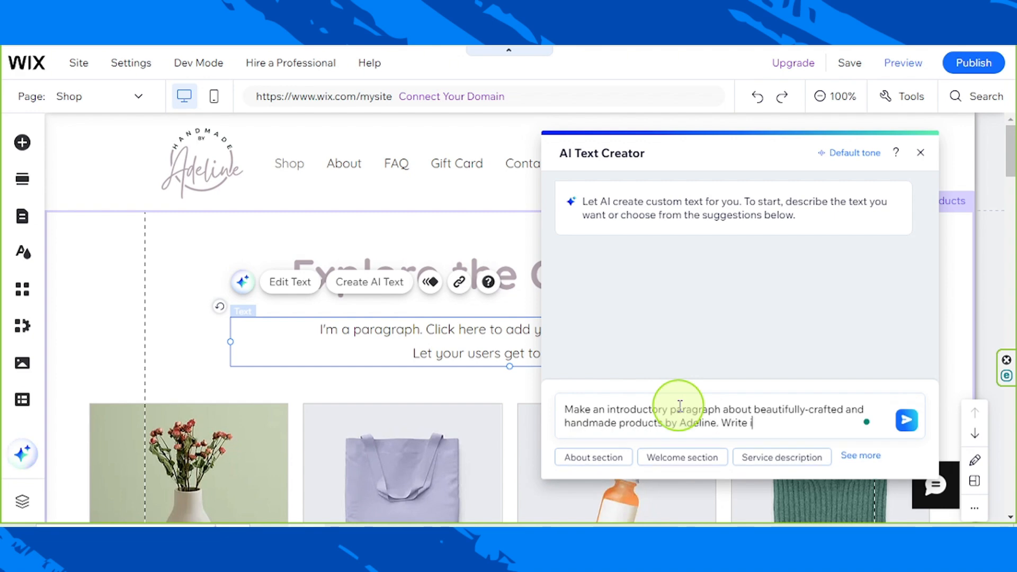
{"action": "type", "text": " view. Write in a warm and welcoming tone."}
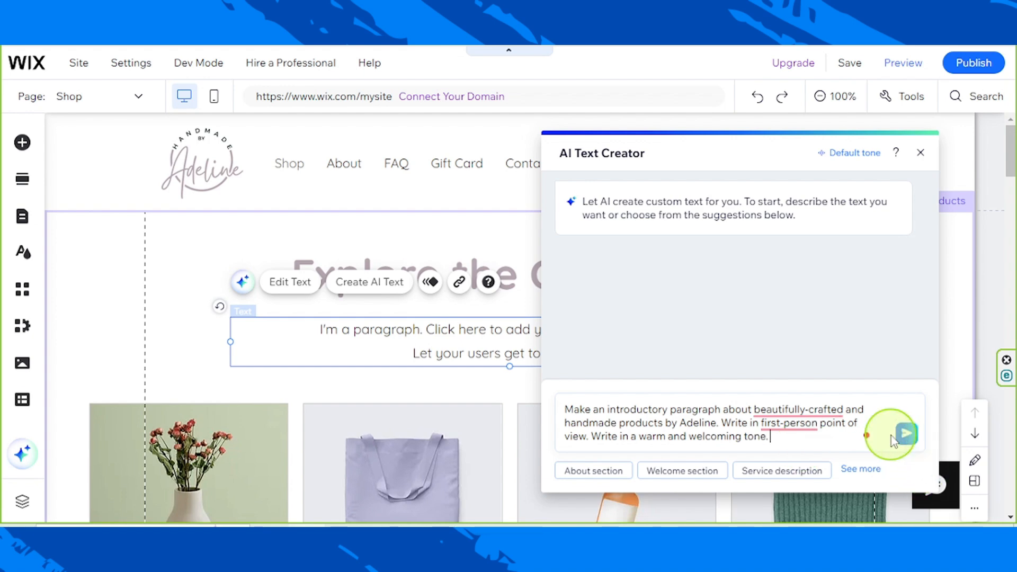
{"action": "left_click", "coordinate": [907, 433]}
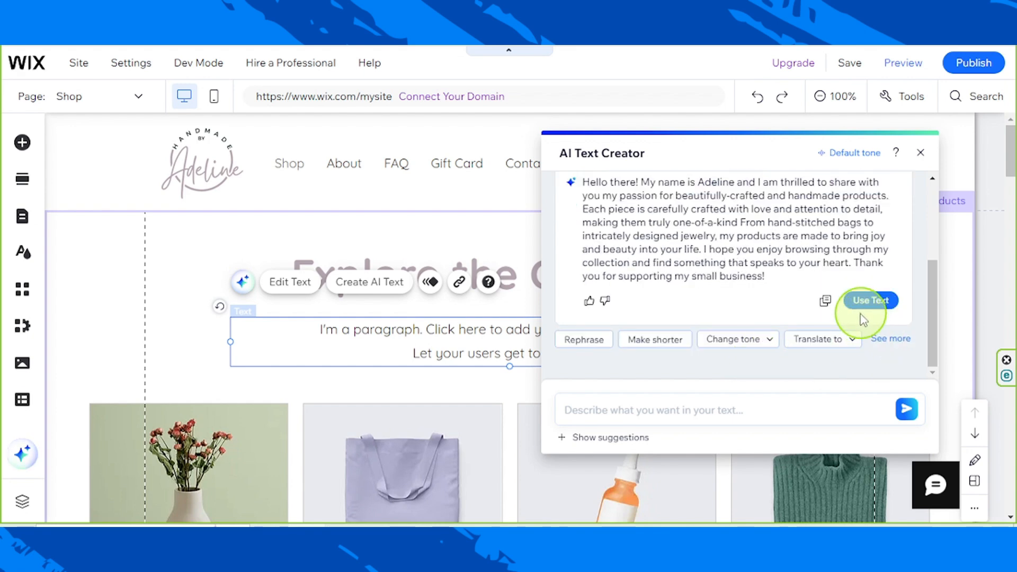
- Review the AI-generated paragraph and the full list of options for refining it
{"action": "scroll", "coordinate": [788, 326], "scroll_direction": "up", "scroll_amount": 2}
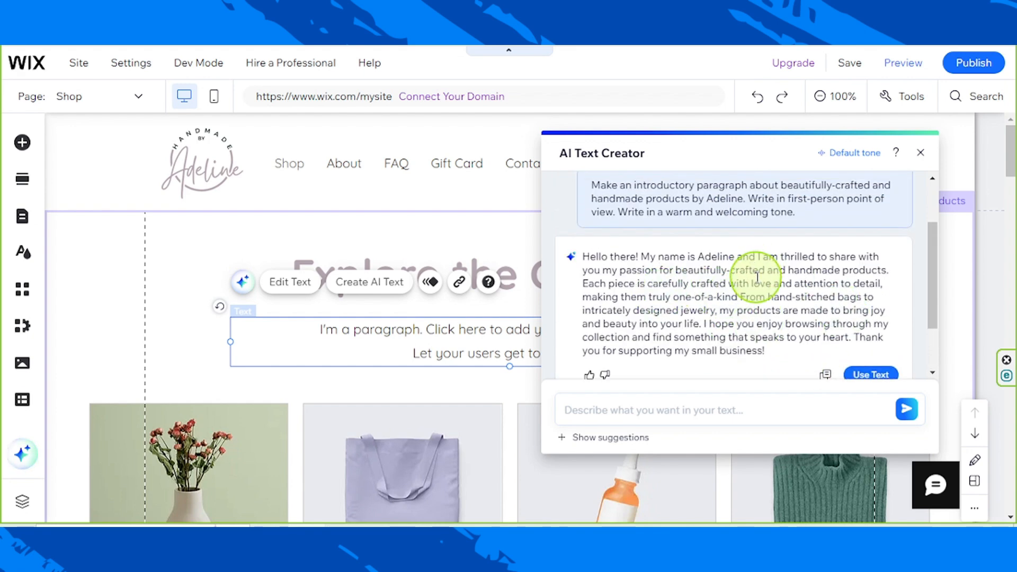
{"action": "scroll", "coordinate": [758, 286], "scroll_direction": "down", "scroll_amount": 2}
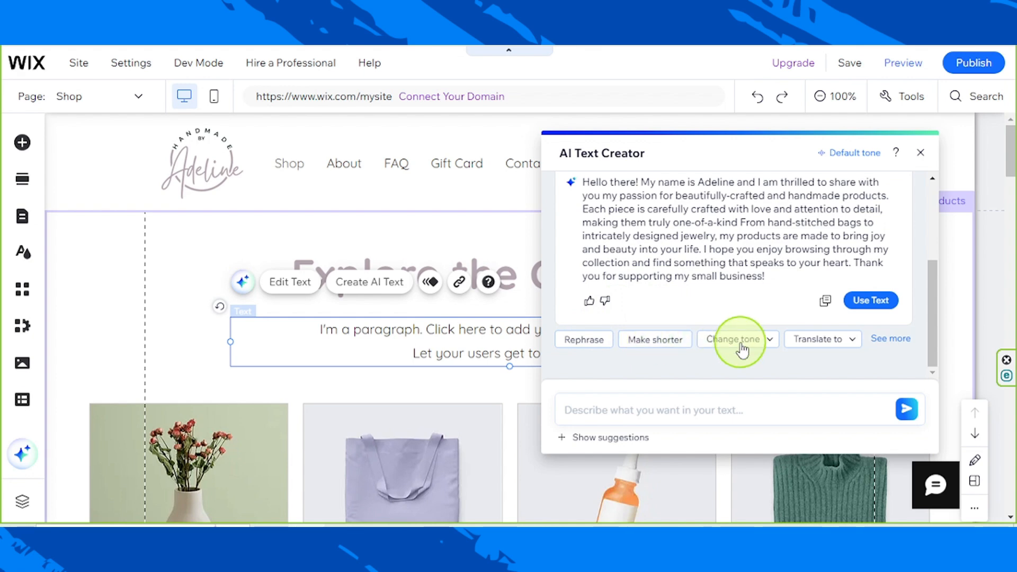
{"action": "left_click", "coordinate": [887, 340]}
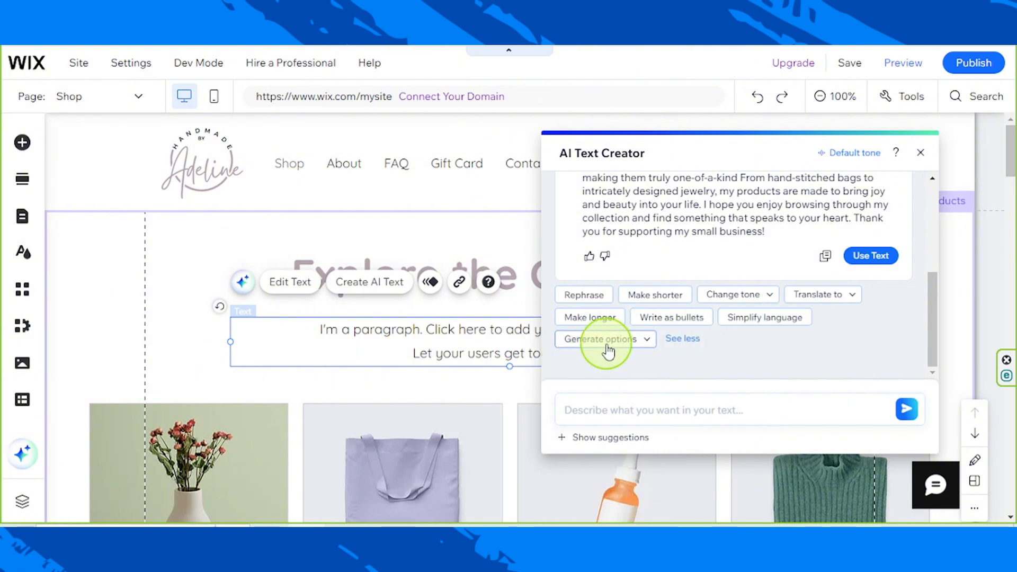
{"action": "scroll", "coordinate": [740, 347], "scroll_direction": "up", "scroll_amount": 3}
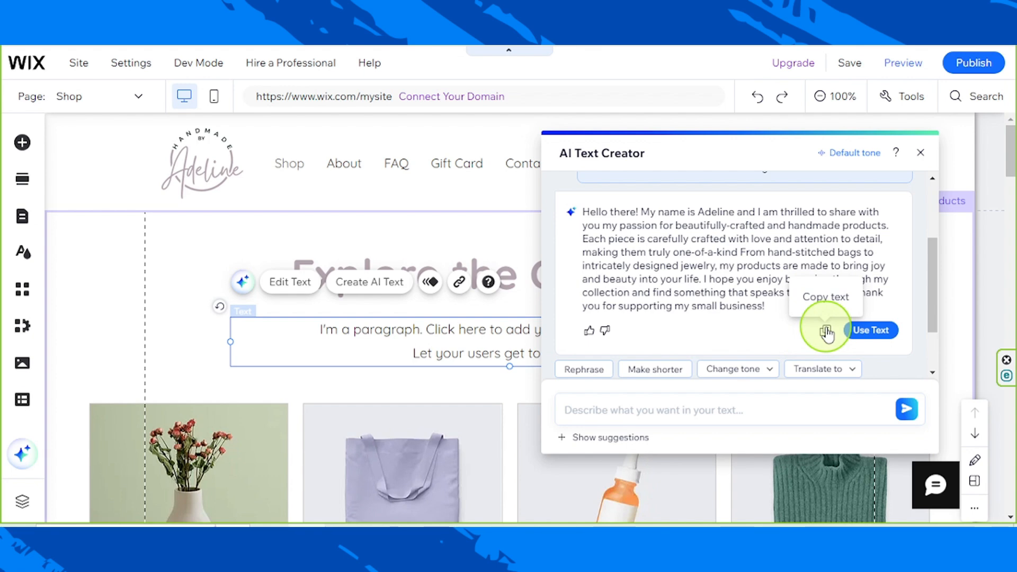
- Replace the placeholder paragraph under "Explore the Collection" with the AI-generated introduction
{"action": "left_click", "coordinate": [862, 336]}
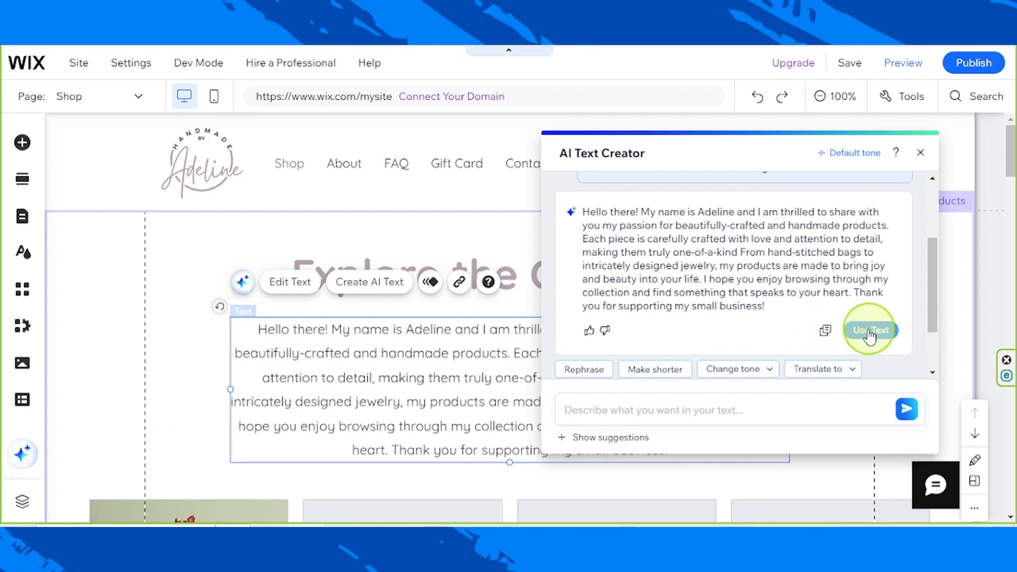
{"action": "left_click", "coordinate": [921, 154]}
{"action": "double_click", "coordinate": [537, 385]}
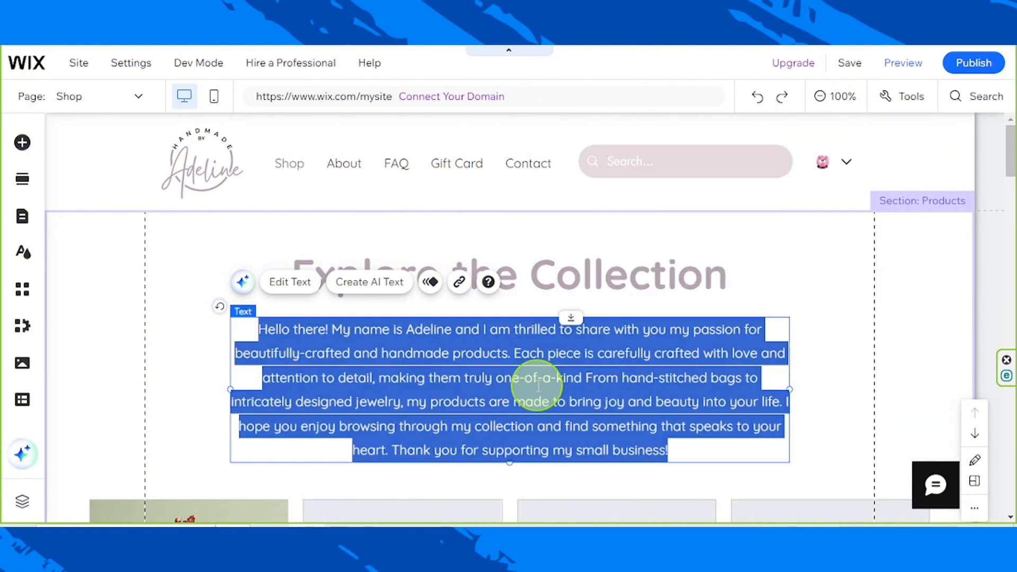
{"action": "left_click", "coordinate": [462, 380]}
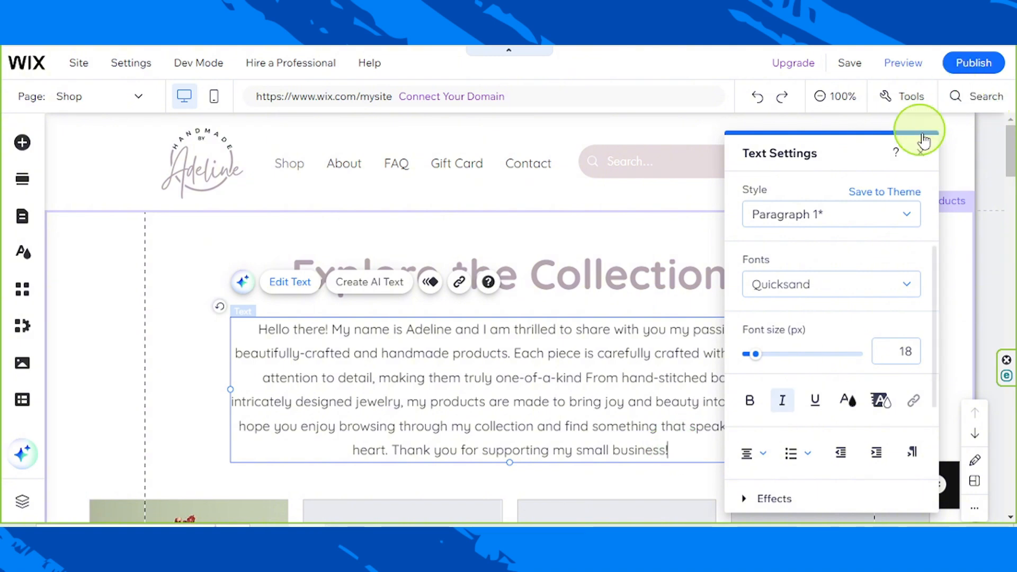
{"action": "left_click", "coordinate": [920, 153]}
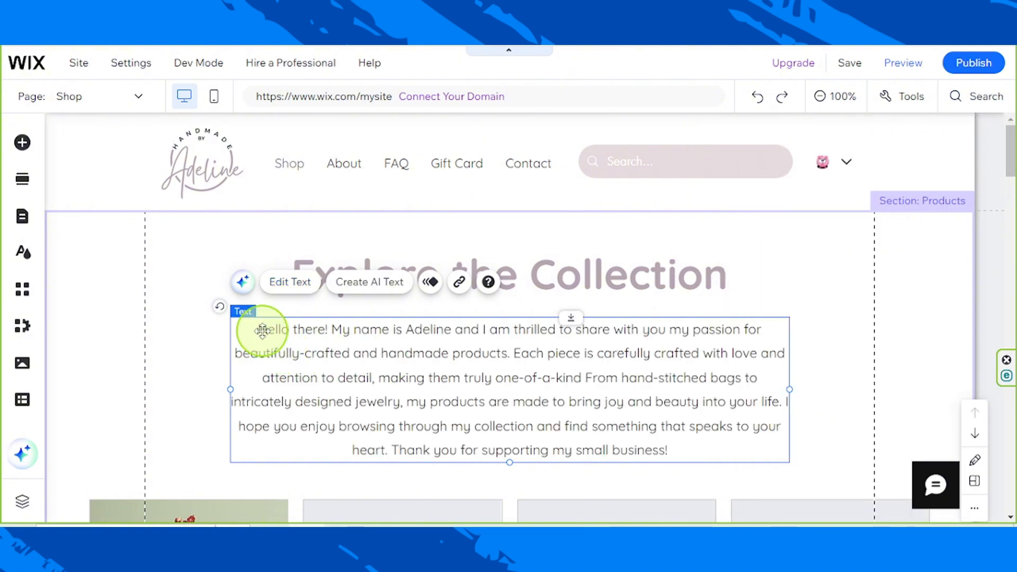
- Add "crafting through my" after "my passion for" and a period after "one-of-a-kind" in the introduction paragraph
{"action": "double_click", "coordinate": [595, 353]}
{"action": "left_click_drag", "start_coordinate": [764, 154], "coordinate": [870, 157]}
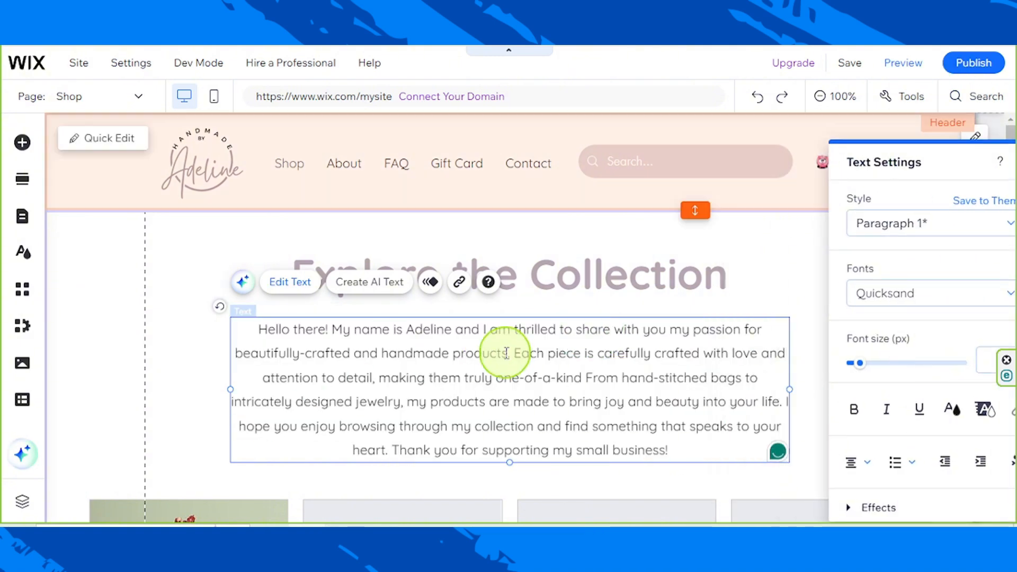
{"action": "left_click", "coordinate": [761, 329]}
{"action": "type", "text": "crafting through my"}
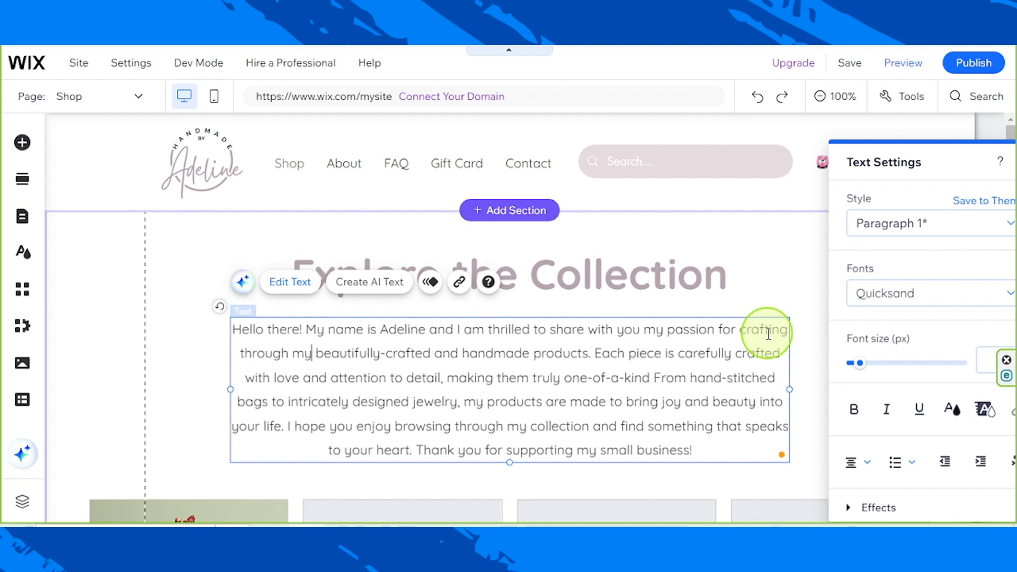
{"action": "left_click", "coordinate": [650, 379]}
{"action": "type", "text": "."}
- Replace the word "jewelry" with "accessories" in the introduction paragraph and finish editing the text
{"action": "double_click", "coordinate": [431, 400]}
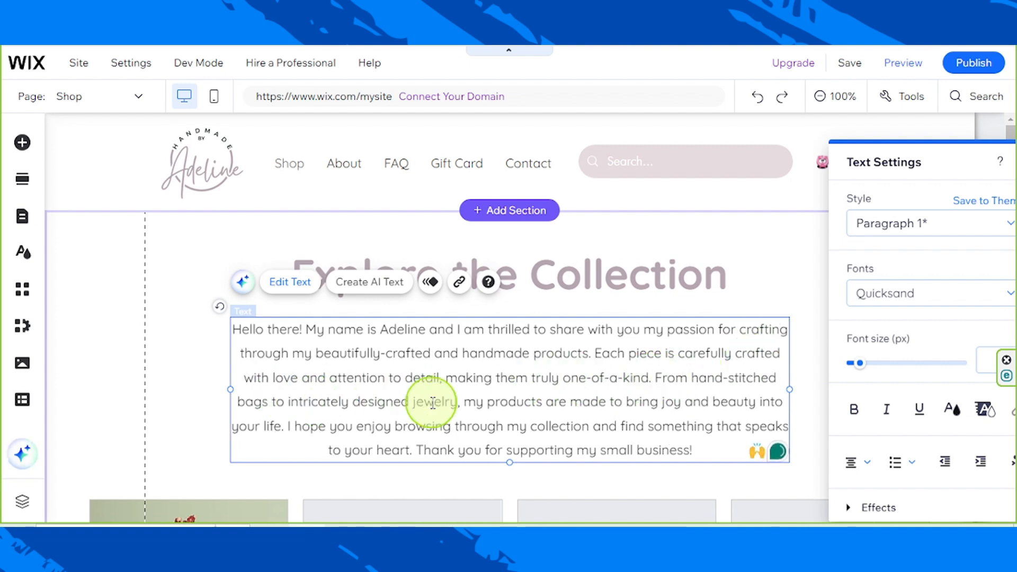
{"action": "type", "text": "accessories"}
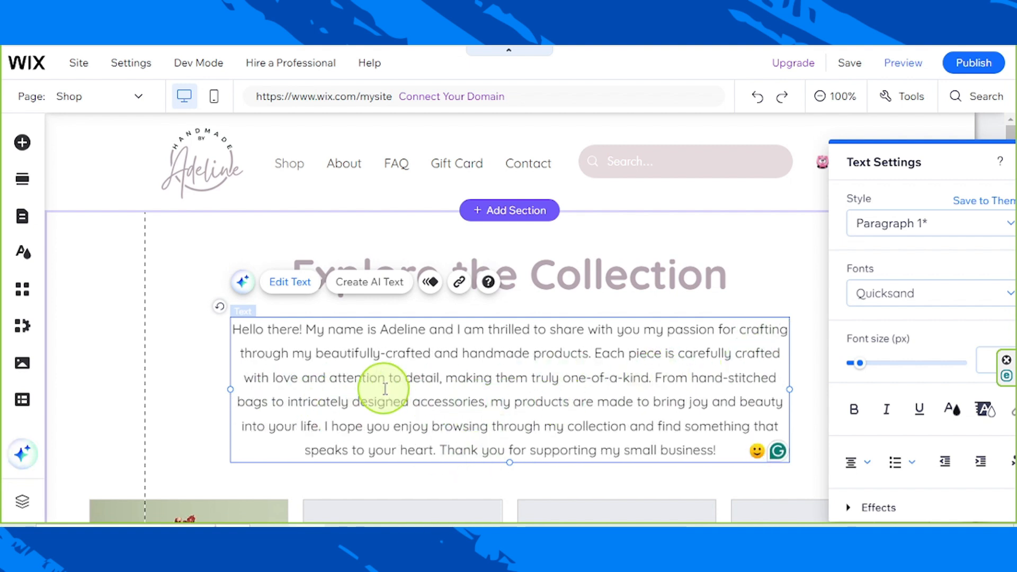
{"action": "left_click_drag", "start_coordinate": [897, 159], "coordinate": [790, 157]}
{"action": "left_click", "coordinate": [903, 157]}
{"action": "left_click", "coordinate": [919, 154]}
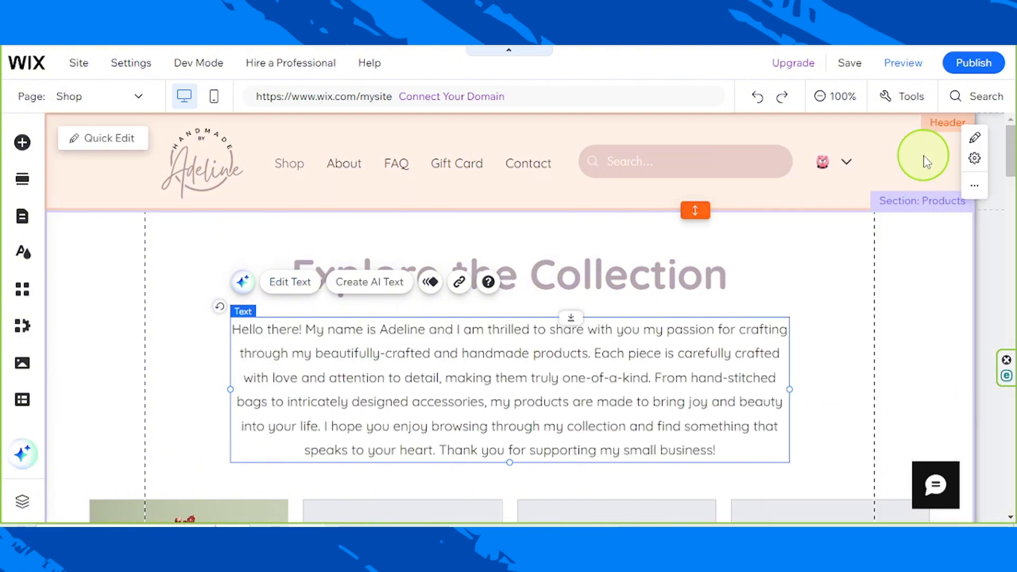
- Adjust the height of the upper Products section to leave a modest gap between the Shop Now button and "More Products"
{"action": "scroll", "coordinate": [880, 322], "scroll_direction": "down", "scroll_amount": 5}
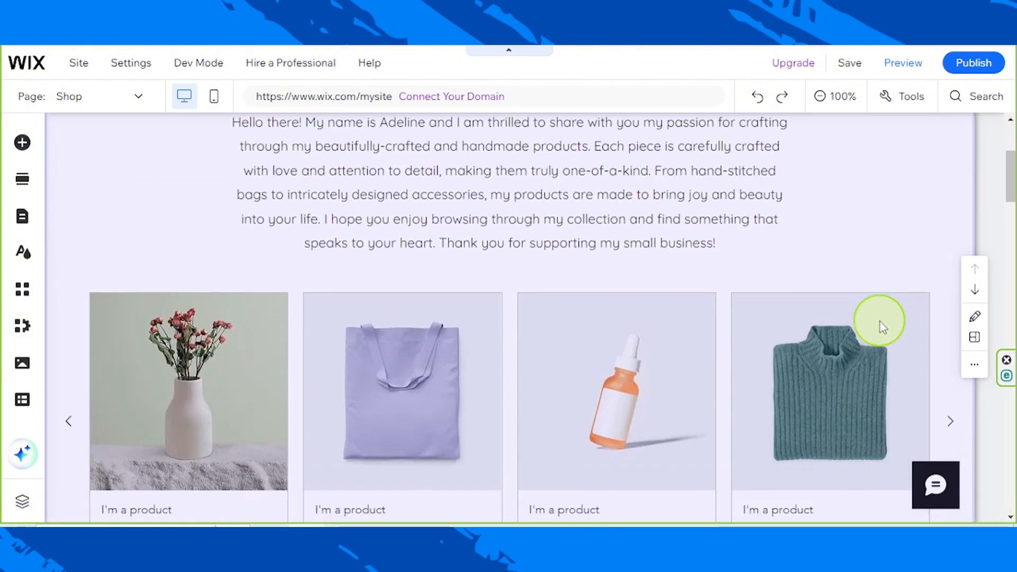
{"action": "scroll", "coordinate": [880, 322], "scroll_direction": "down", "scroll_amount": 7}
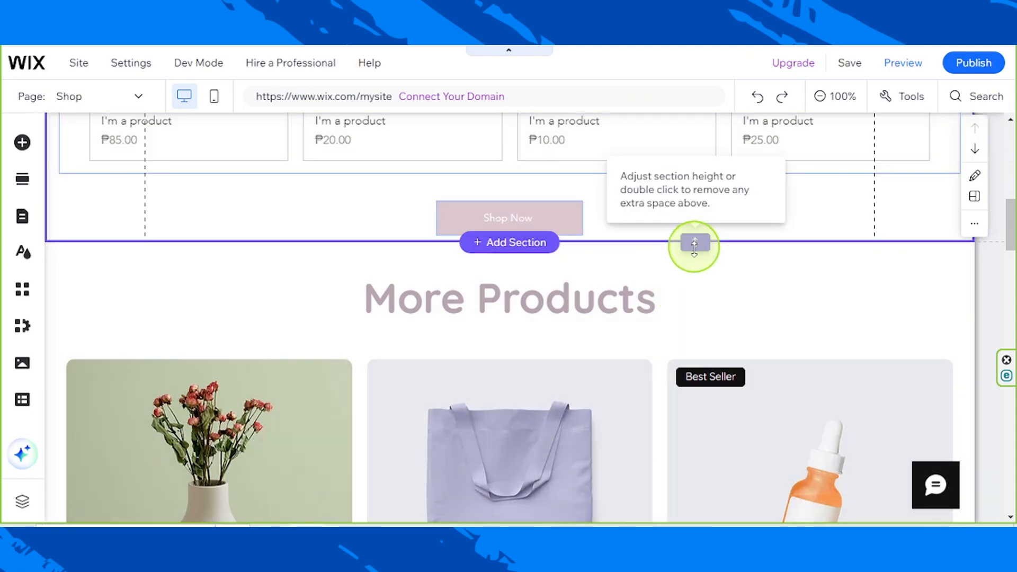
{"action": "left_click", "coordinate": [694, 243]}
{"action": "left_click_drag", "start_coordinate": [695, 275], "coordinate": [703, 292]}
{"action": "scroll", "coordinate": [801, 316], "scroll_direction": "up", "scroll_amount": 4}
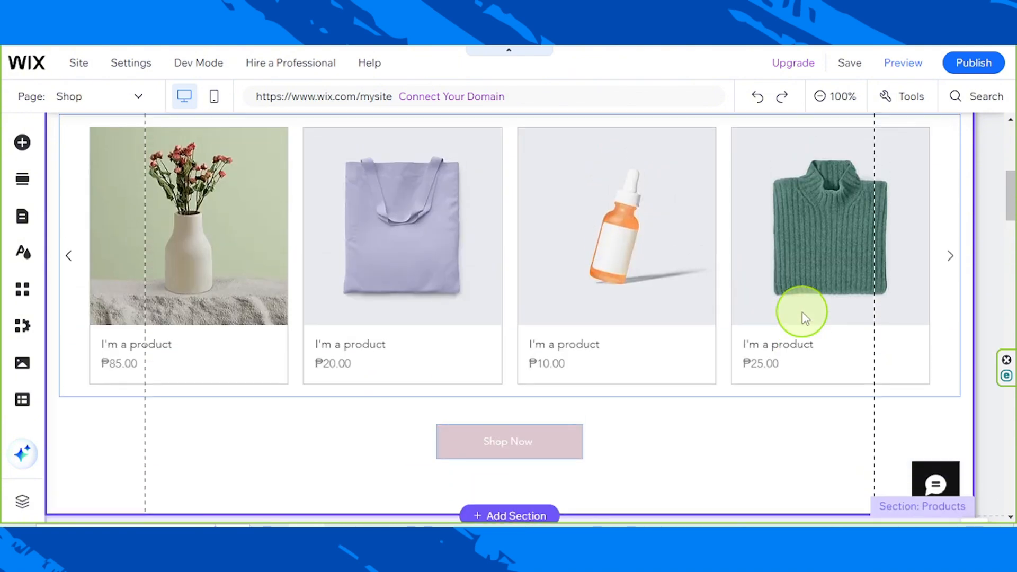
{"action": "scroll", "coordinate": [567, 386], "scroll_direction": "down", "scroll_amount": 3}
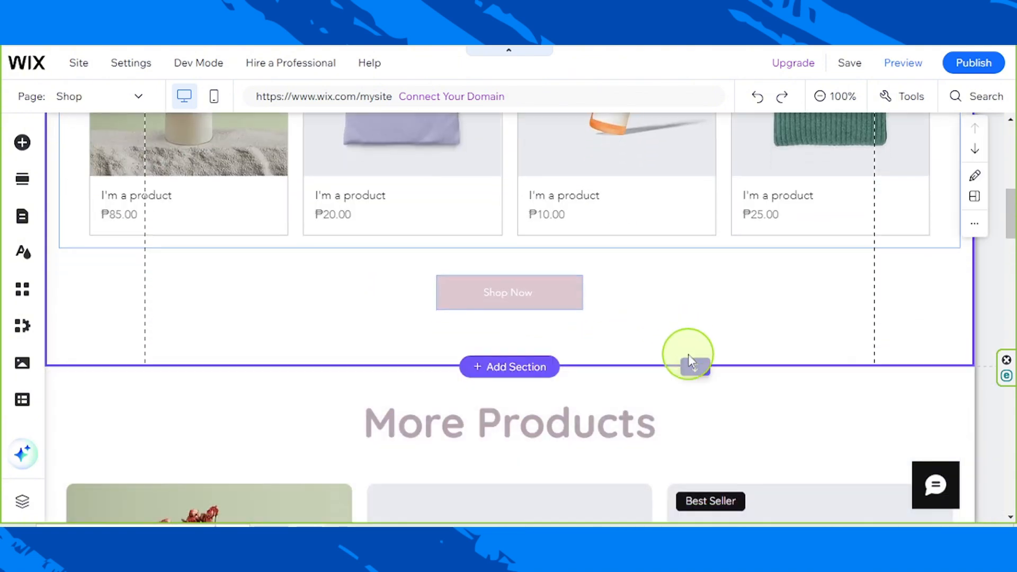
{"action": "left_click_drag", "start_coordinate": [693, 366], "coordinate": [700, 341]}
- Extend the lower Products section downward so the full product gallery sits above the About section
{"action": "scroll", "coordinate": [827, 397], "scroll_direction": "down", "scroll_amount": 3}
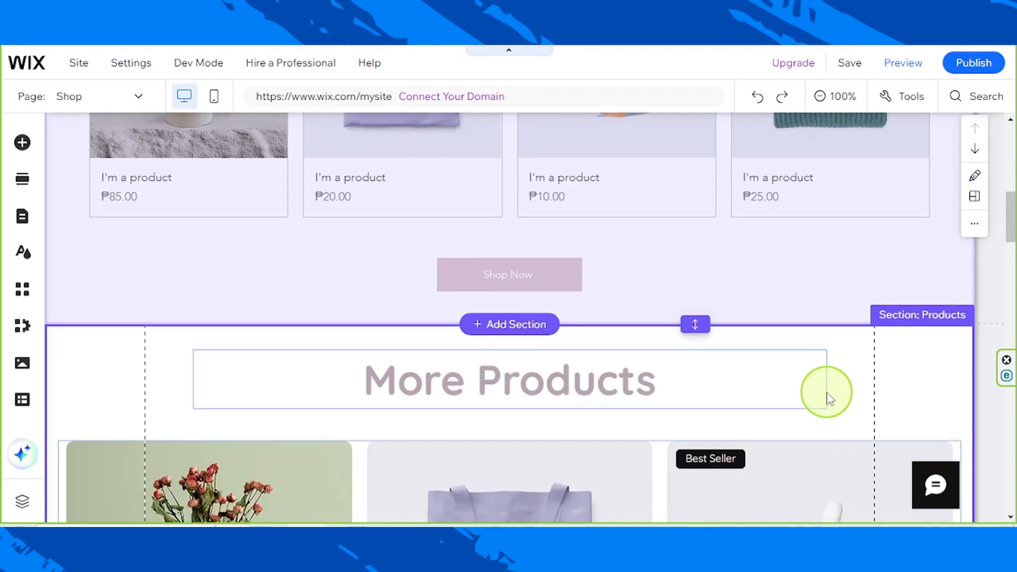
{"action": "scroll", "coordinate": [827, 397], "scroll_direction": "down", "scroll_amount": 12}
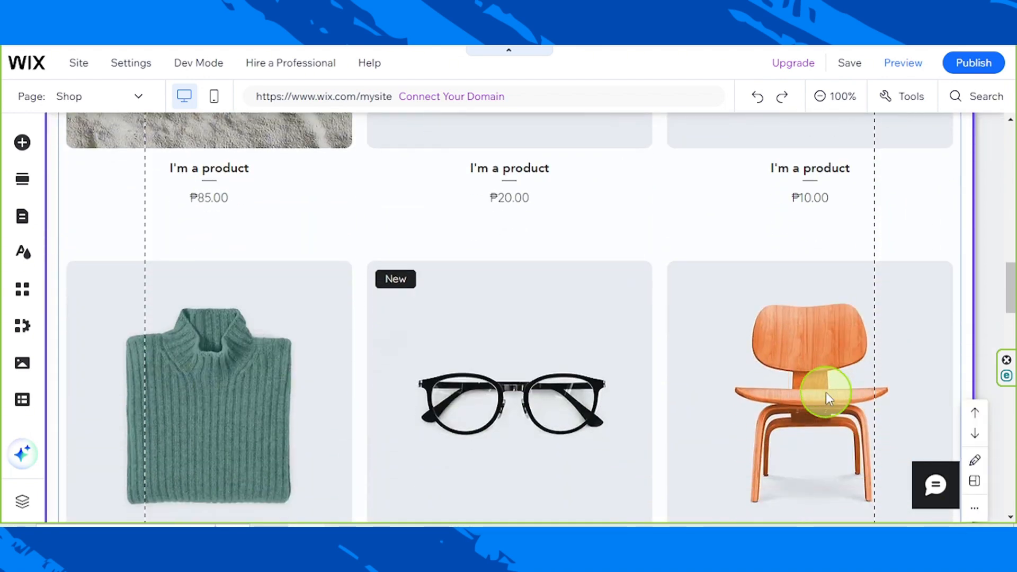
{"action": "scroll", "coordinate": [828, 396], "scroll_direction": "down", "scroll_amount": 12}
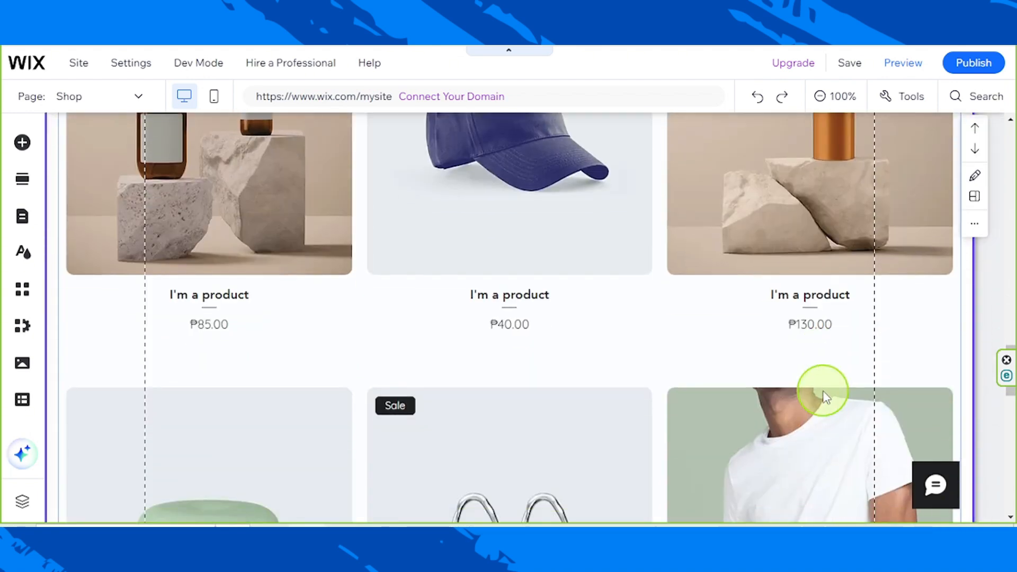
{"action": "scroll", "coordinate": [822, 396], "scroll_direction": "down", "scroll_amount": 9}
{"action": "scroll", "coordinate": [821, 394], "scroll_direction": "up", "scroll_amount": 2}
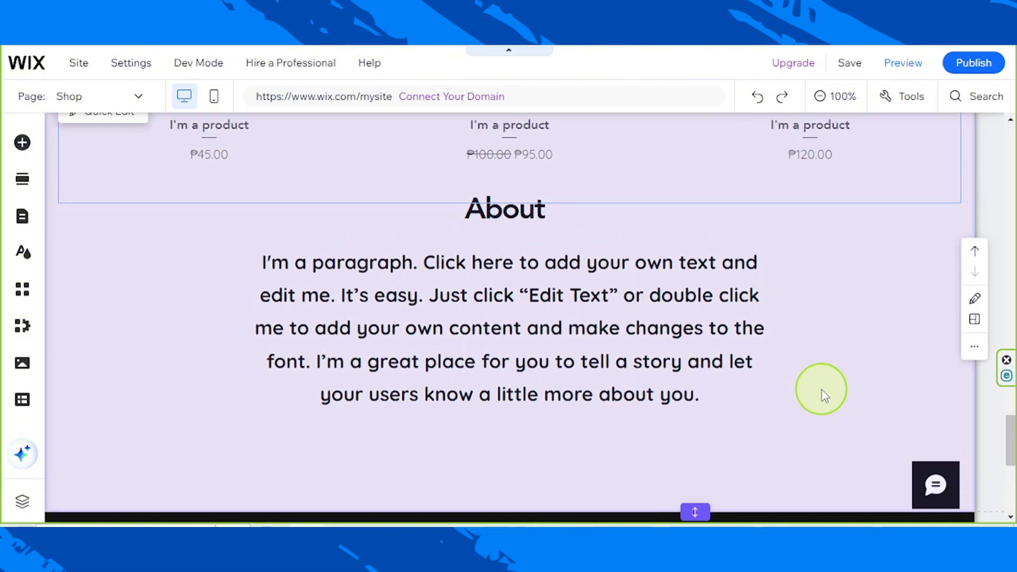
{"action": "scroll", "coordinate": [667, 270], "scroll_direction": "up", "scroll_amount": 4}
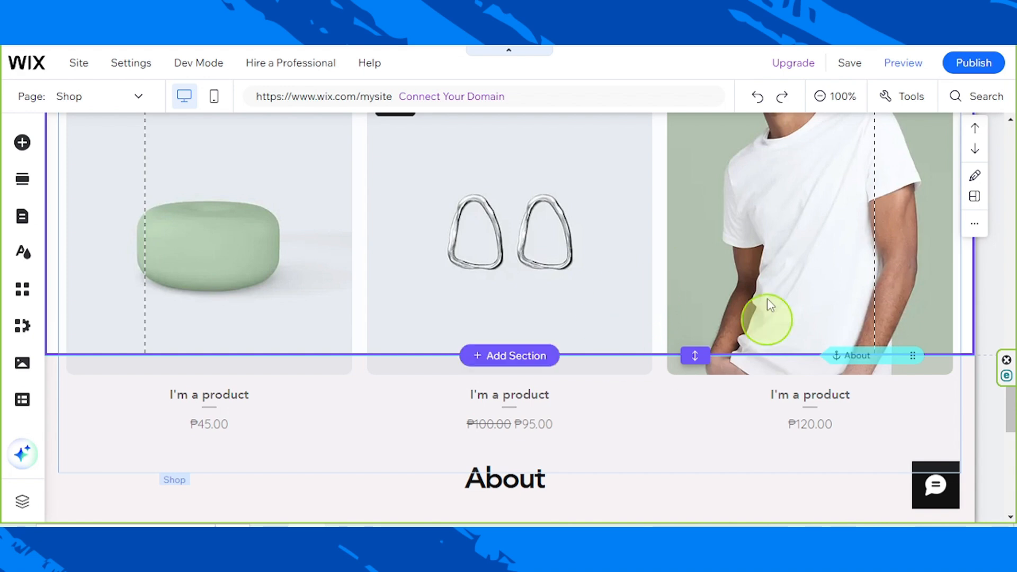
{"action": "scroll", "coordinate": [604, 392], "scroll_direction": "down", "scroll_amount": 4}
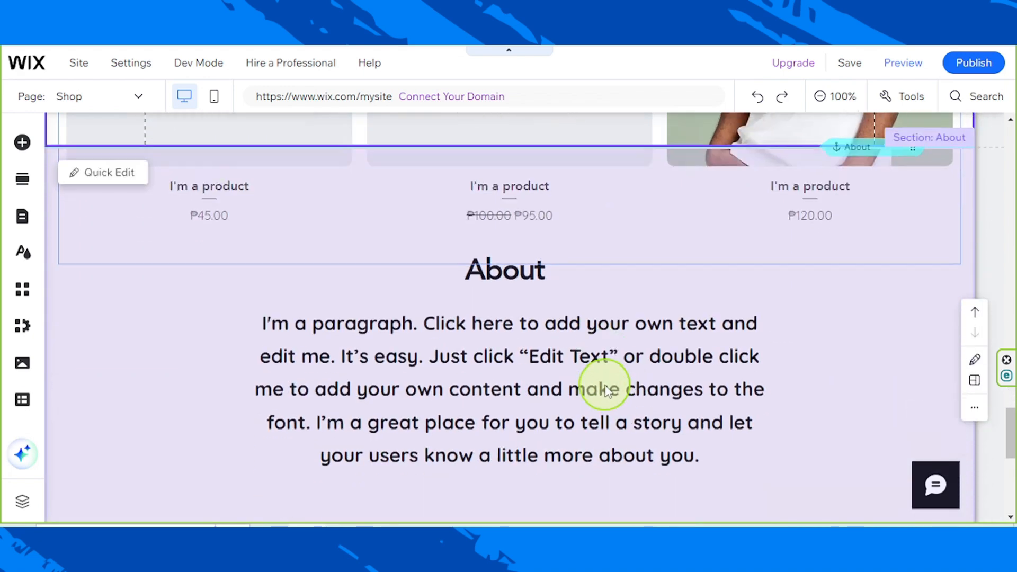
{"action": "scroll", "coordinate": [609, 371], "scroll_direction": "down", "scroll_amount": 2}
{"action": "scroll", "coordinate": [617, 307], "scroll_direction": "up", "scroll_amount": 3}
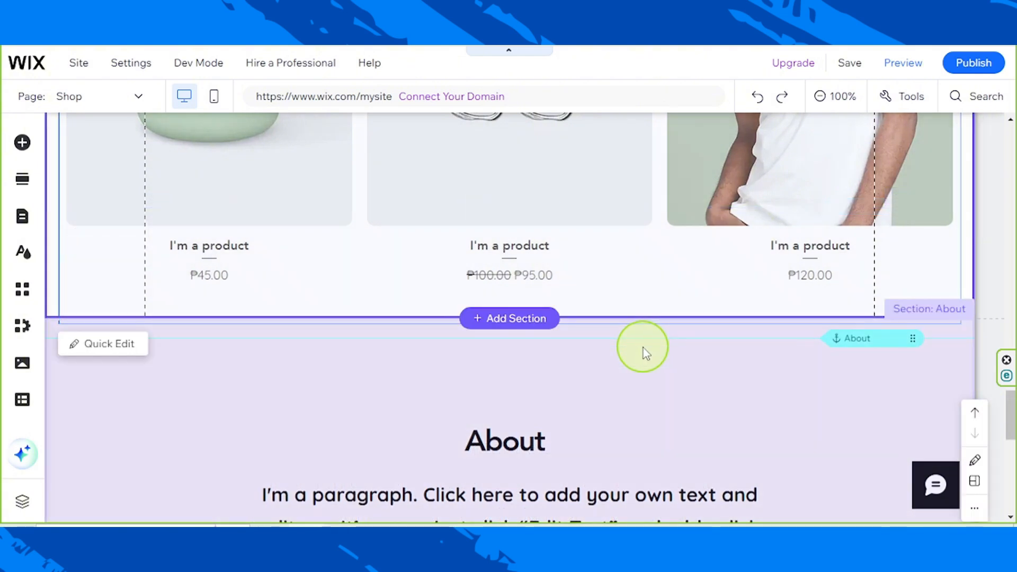
- Delete the About section below the product gallery on the Shop page
{"action": "scroll", "coordinate": [643, 349], "scroll_direction": "down", "scroll_amount": 3}
{"action": "left_click", "coordinate": [696, 293]}
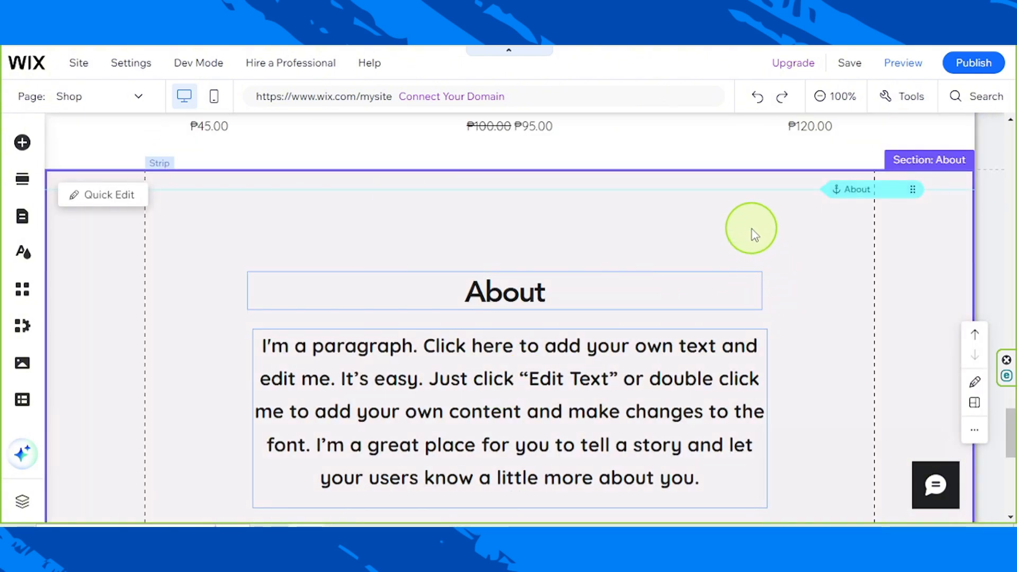
{"action": "key", "text": "Delete"}
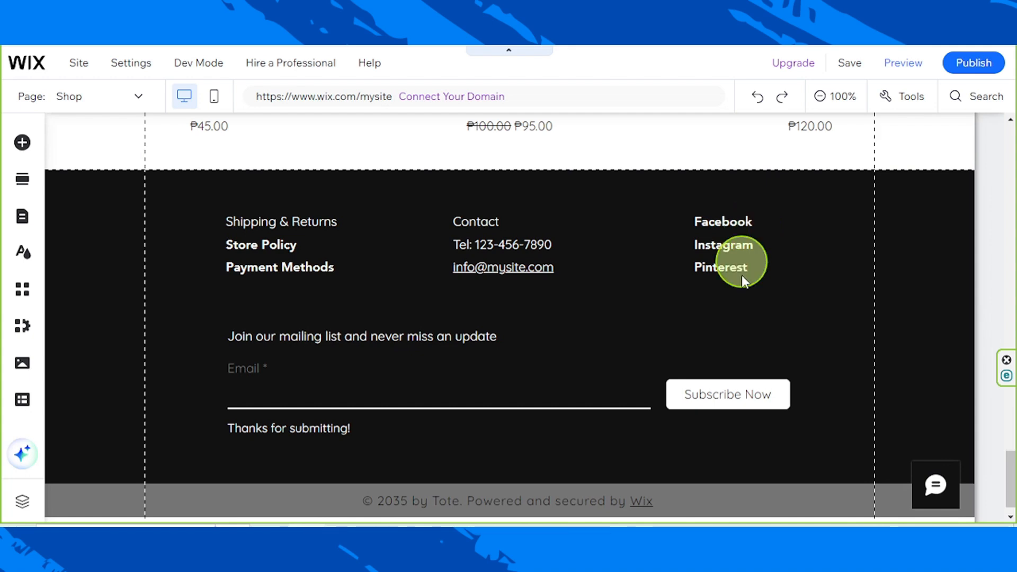
- Lengthen the lower Products section to add blank space between the last product row and the footer
{"action": "scroll", "coordinate": [678, 387], "scroll_direction": "up", "scroll_amount": 3}
{"action": "scroll", "coordinate": [676, 386], "scroll_direction": "up", "scroll_amount": 2}
{"action": "scroll", "coordinate": [657, 360], "scroll_direction": "down", "scroll_amount": 4}
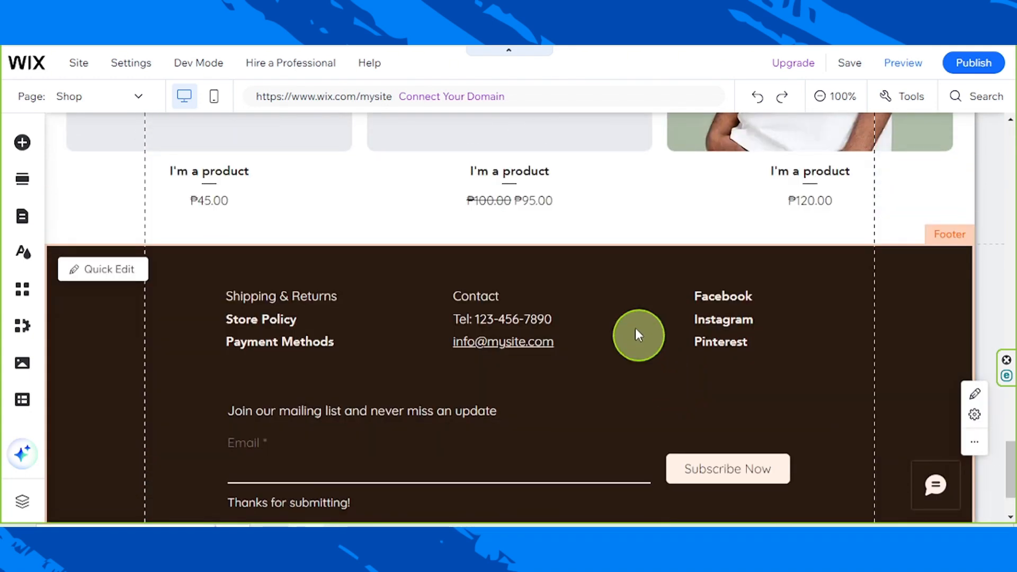
{"action": "left_click", "coordinate": [601, 268]}
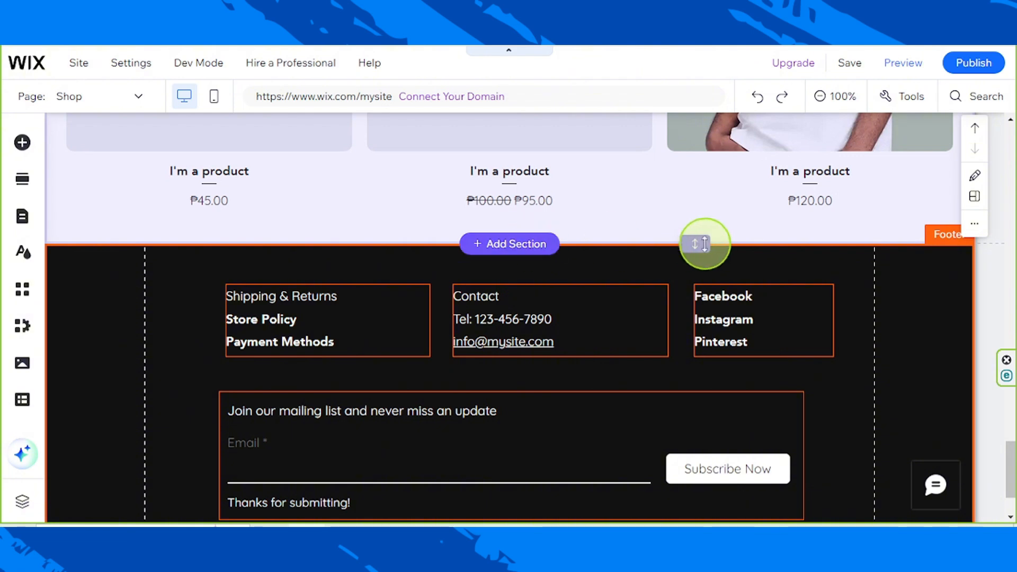
{"action": "left_click_drag", "start_coordinate": [696, 244], "coordinate": [695, 298]}
- Change the footer's background fill to the mauve theme color #B6A6B0
{"action": "scroll", "coordinate": [633, 387], "scroll_direction": "up", "scroll_amount": 15}
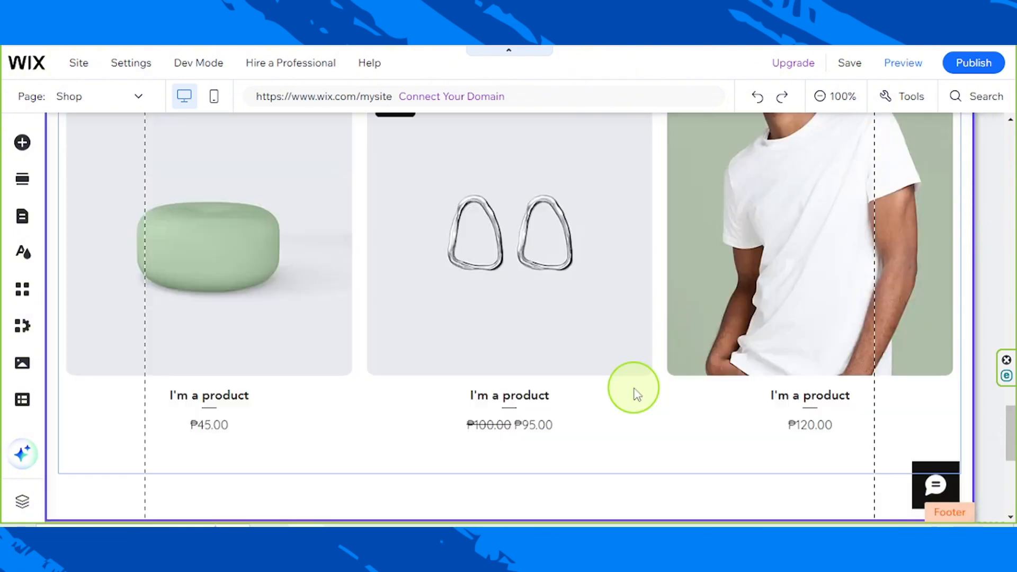
{"action": "scroll", "coordinate": [636, 387], "scroll_direction": "up", "scroll_amount": 15}
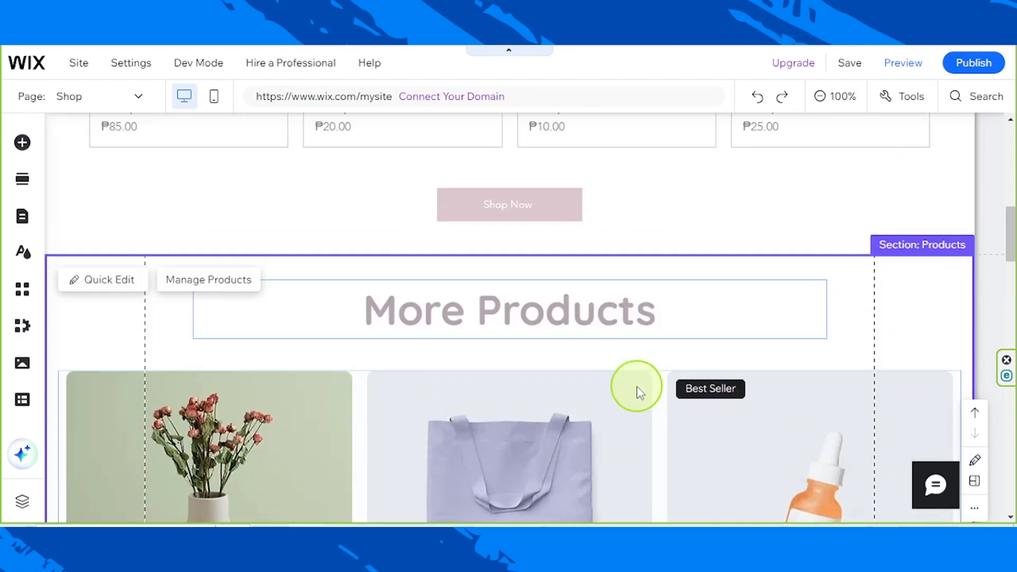
{"action": "scroll", "coordinate": [637, 387], "scroll_direction": "down", "scroll_amount": 15}
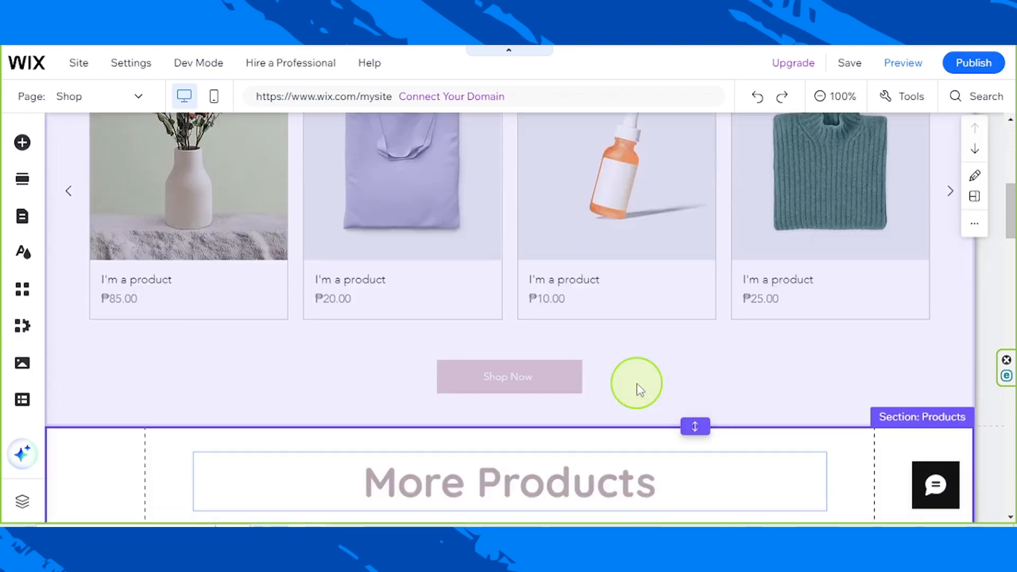
{"action": "scroll", "coordinate": [637, 387], "scroll_direction": "down", "scroll_amount": 10}
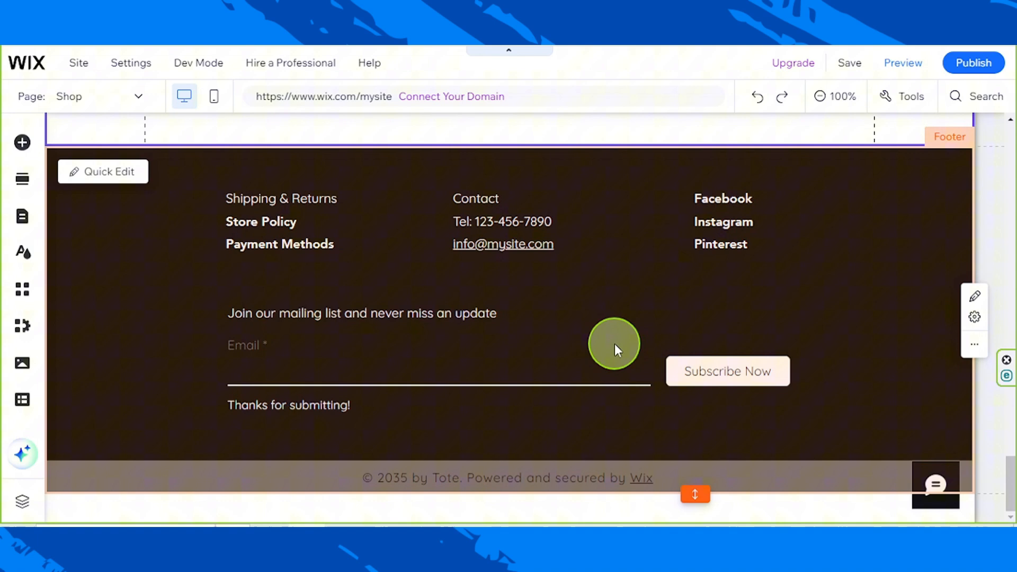
{"action": "left_click", "coordinate": [615, 344]}
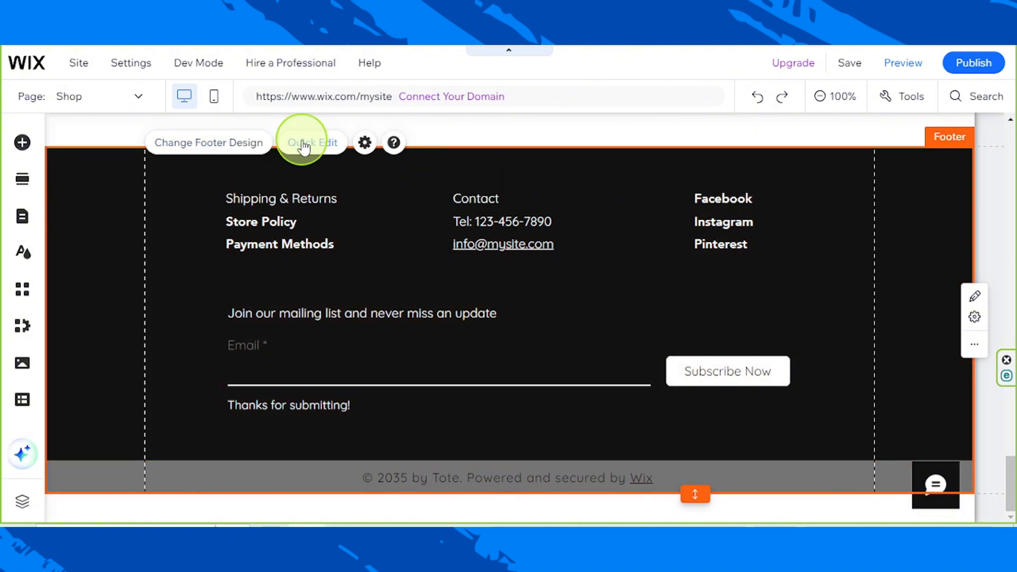
{"action": "left_click", "coordinate": [225, 151]}
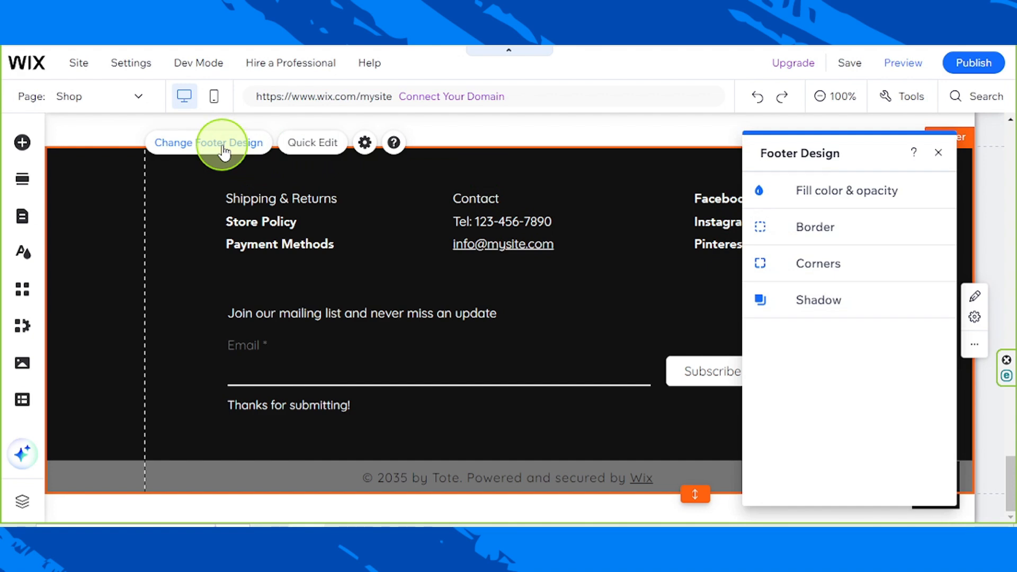
{"action": "left_click", "coordinate": [789, 200]}
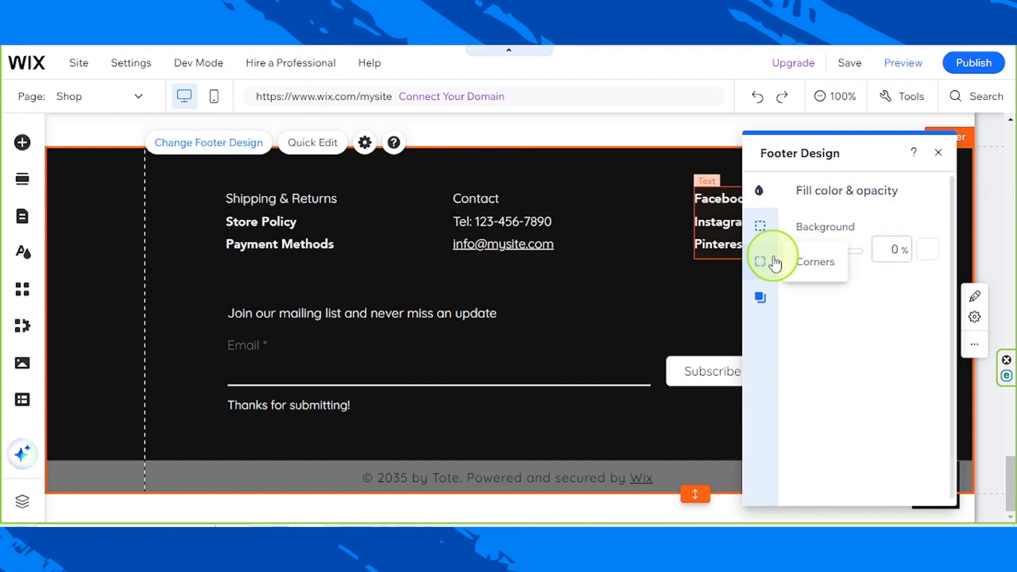
{"action": "left_click", "coordinate": [926, 252]}
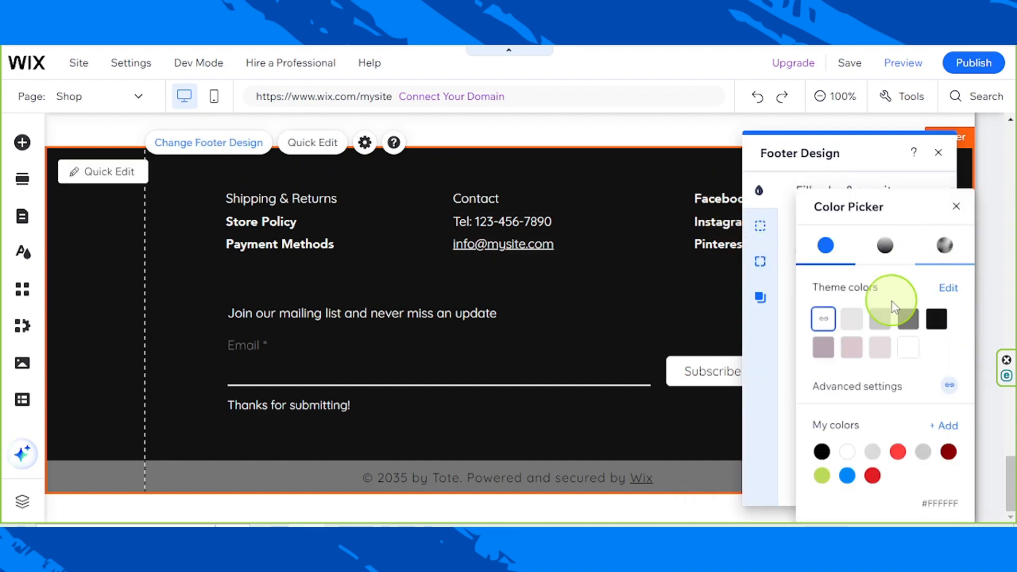
{"action": "left_click", "coordinate": [825, 347]}
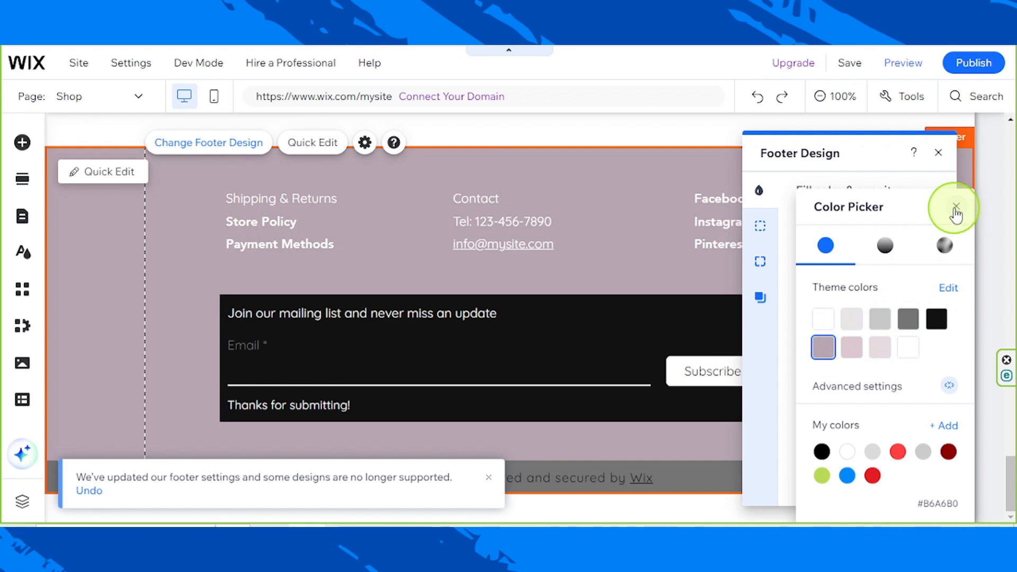
{"action": "left_click", "coordinate": [956, 208]}
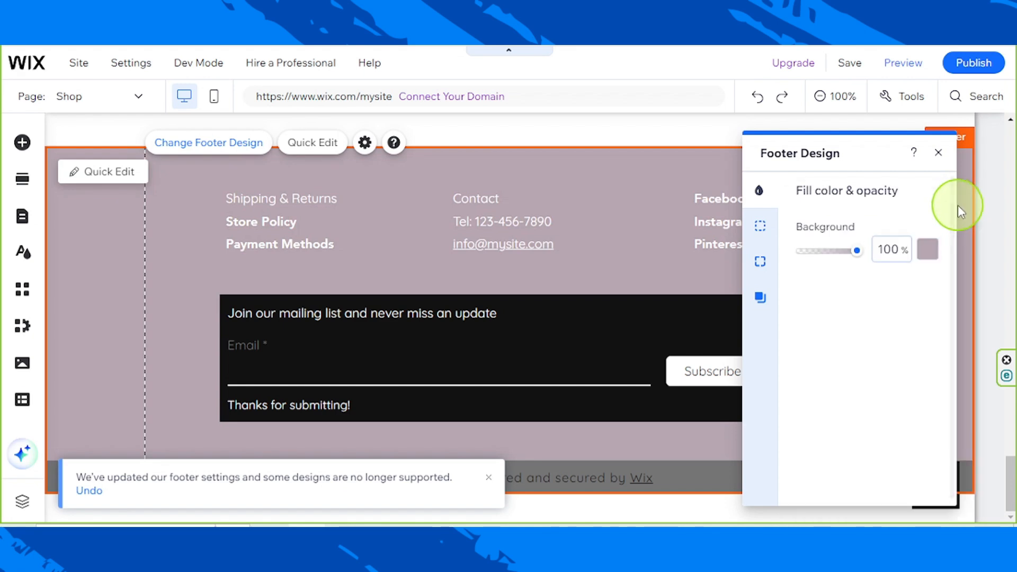
{"action": "left_click", "coordinate": [939, 154]}
- Delete the mailing-list subscribers form from the footer
{"action": "left_click", "coordinate": [698, 322]}
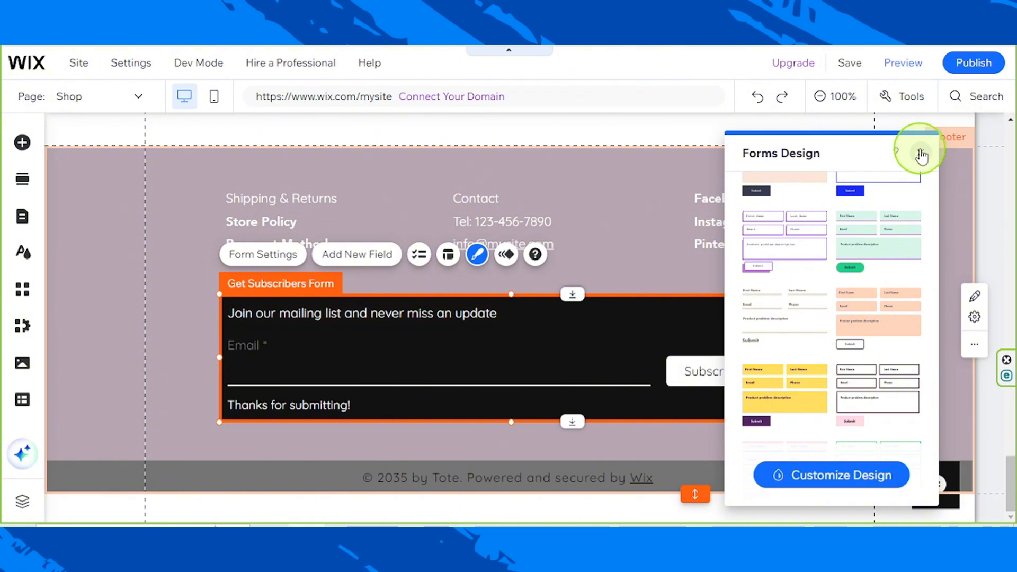
{"action": "left_click", "coordinate": [920, 152]}
{"action": "key", "text": "Delete"}
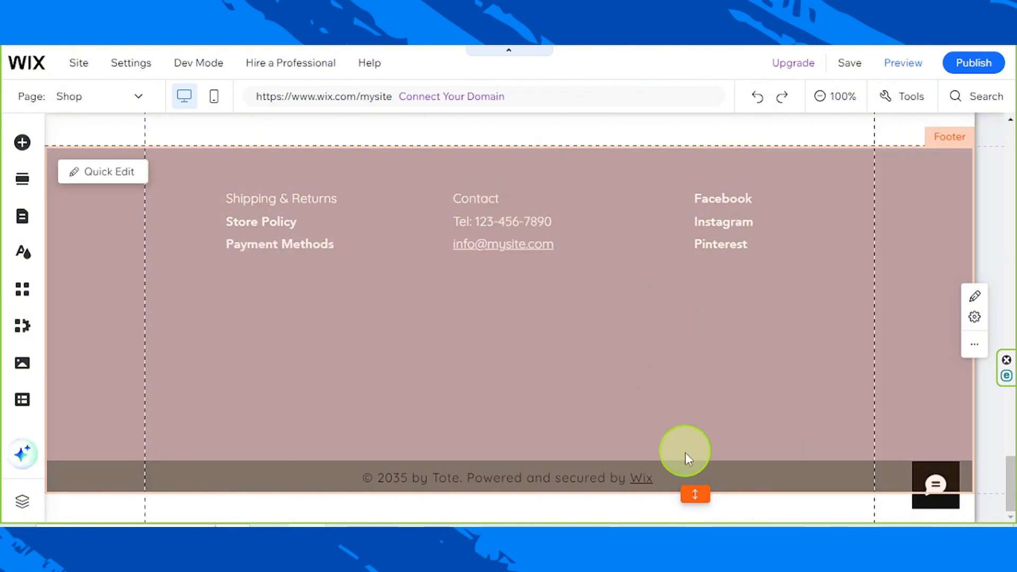
{"action": "left_click_drag", "start_coordinate": [694, 490], "coordinate": [721, 463]}
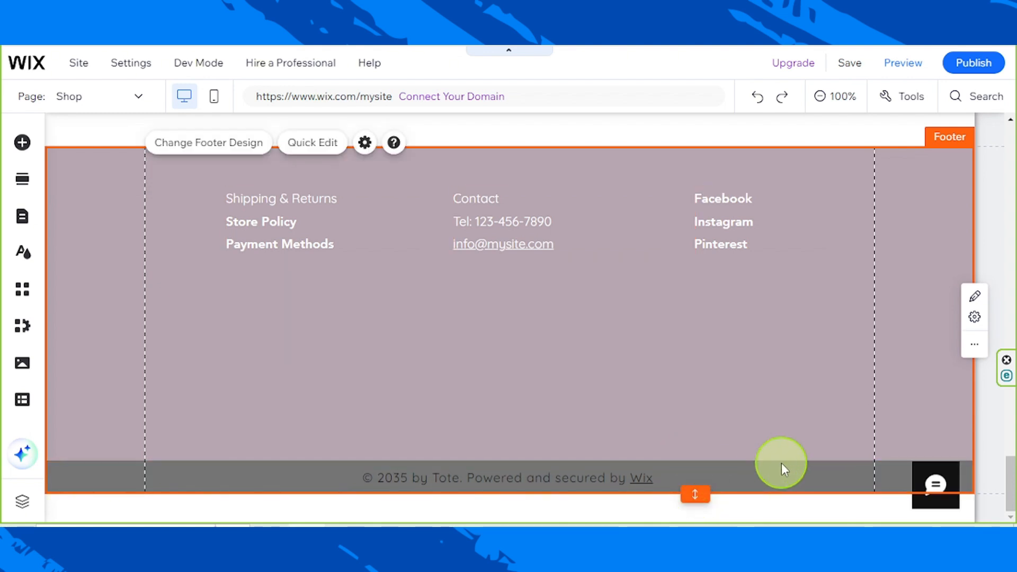
- Move the copyright line up out of the grey strip onto the footer background and delete the empty strip
{"action": "left_click", "coordinate": [708, 471]}
{"action": "left_click", "coordinate": [707, 477]}
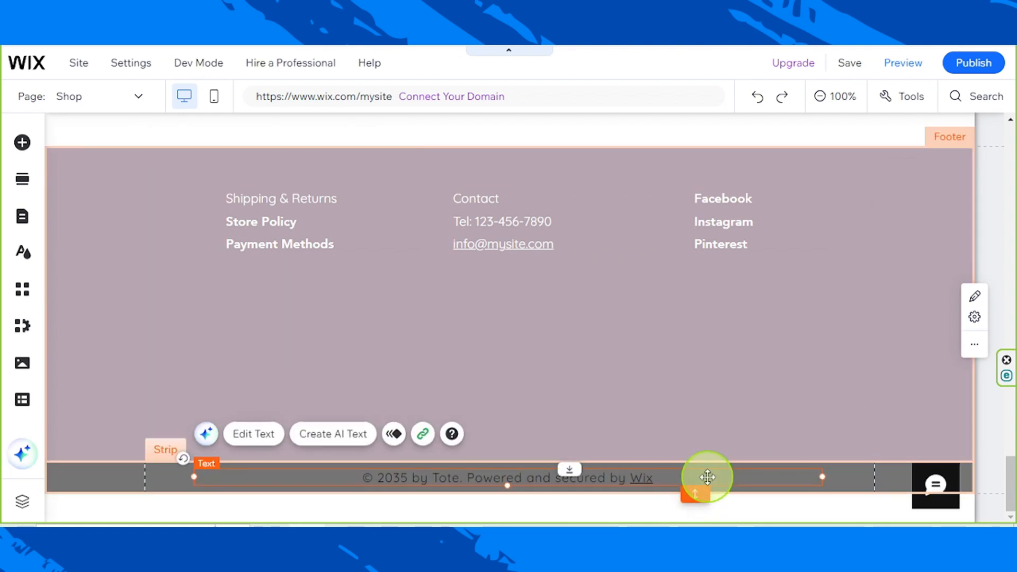
{"action": "left_click_drag", "start_coordinate": [693, 482], "coordinate": [699, 440]}
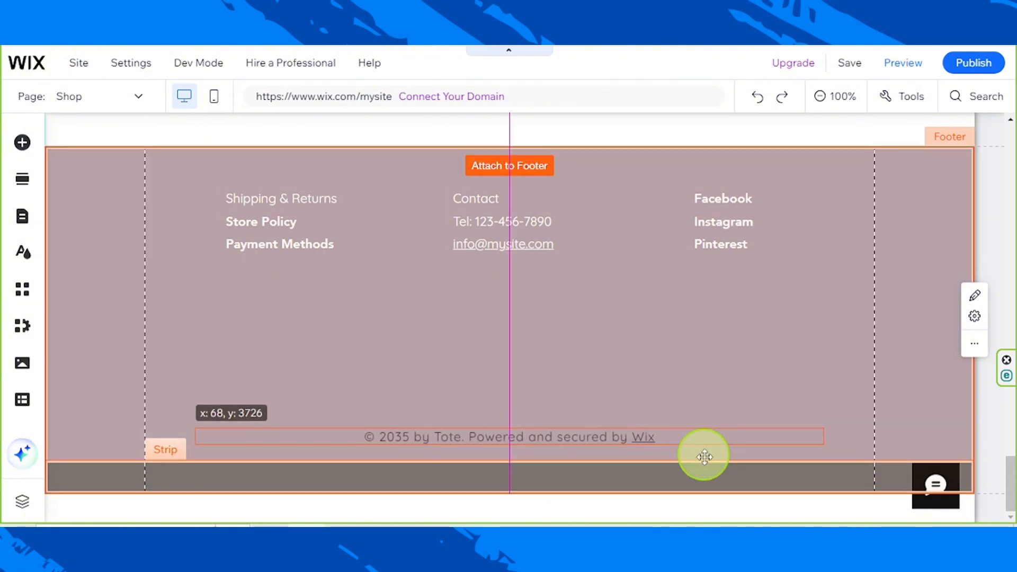
{"action": "left_click", "coordinate": [722, 482]}
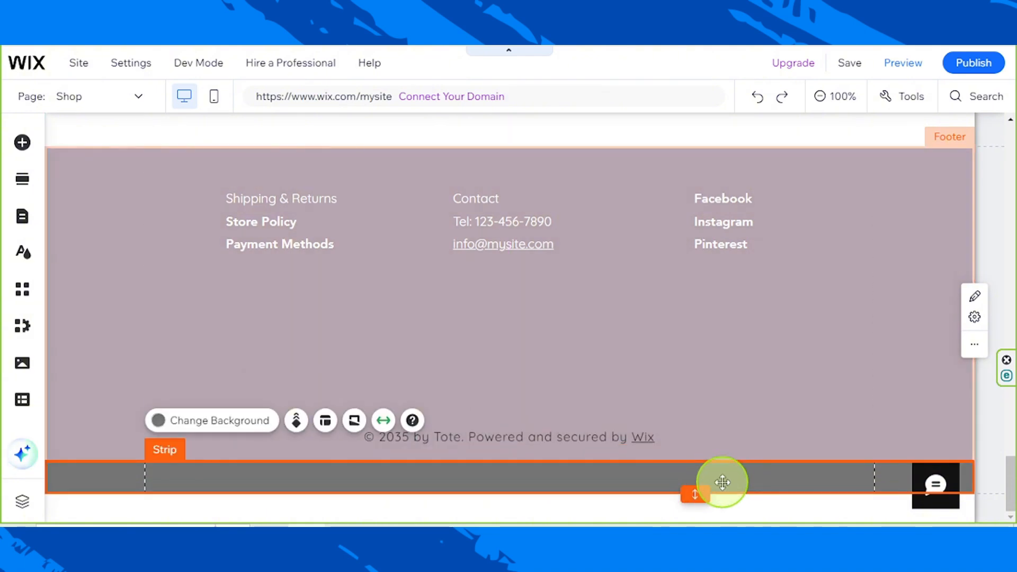
{"action": "key", "text": "Delete"}
{"action": "left_click", "coordinate": [771, 408]}
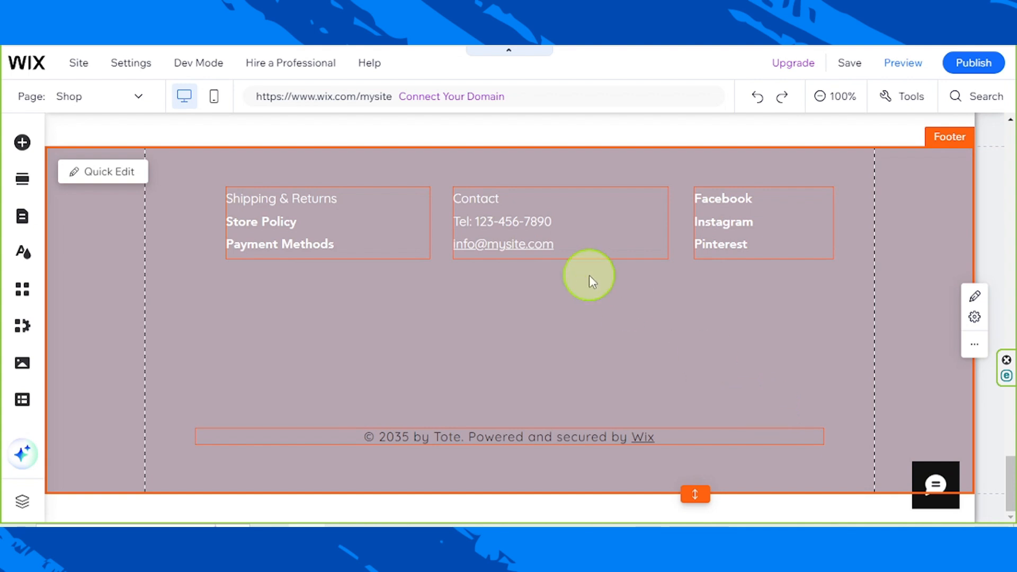
- Move the copyright line up just beneath the footer's text columns and shorten the footer to remove the excess space
{"action": "left_click", "coordinate": [524, 162]}
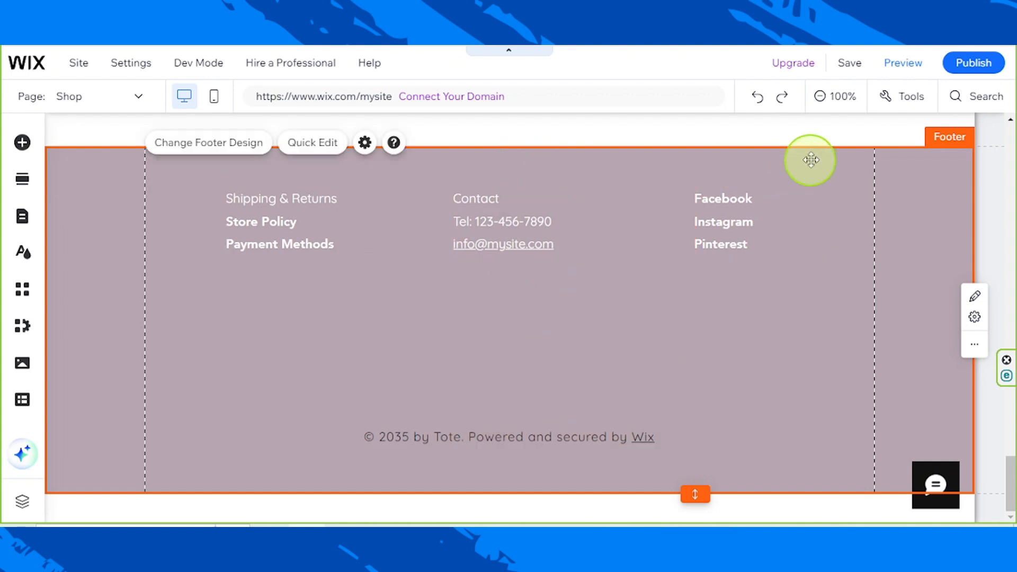
{"action": "left_click", "coordinate": [831, 154]}
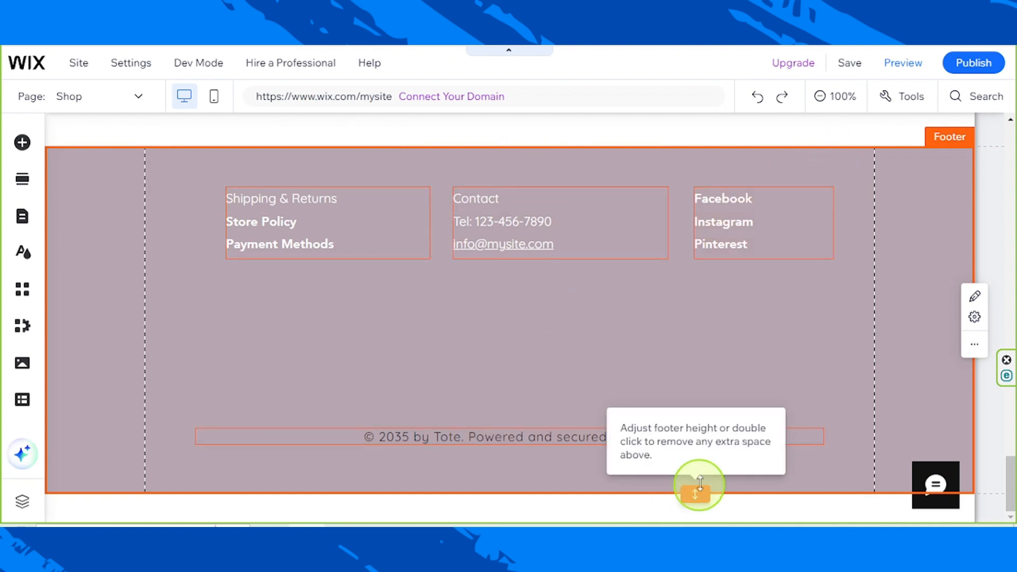
{"action": "left_click_drag", "start_coordinate": [697, 491], "coordinate": [601, 345]}
{"action": "left_click", "coordinate": [600, 478]}
{"action": "left_click_drag", "start_coordinate": [607, 483], "coordinate": [612, 483]}
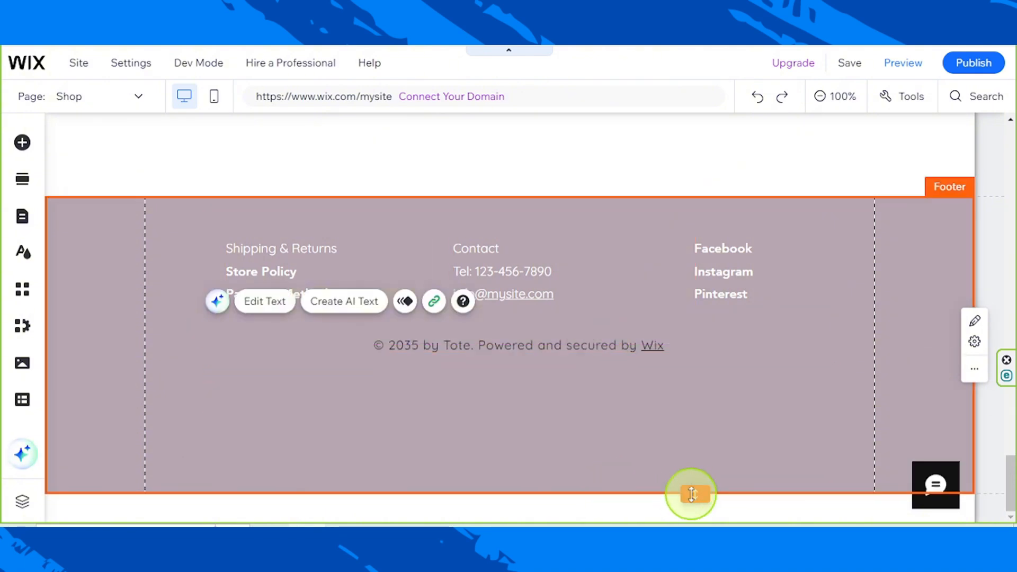
{"action": "mouse_move", "coordinate": [692, 493]}
{"action": "left_mouse_down"}
{"action": "mouse_move", "coordinate": [704, 446]}
{"action": "mouse_move", "coordinate": [699, 496]}
{"action": "left_mouse_up"}
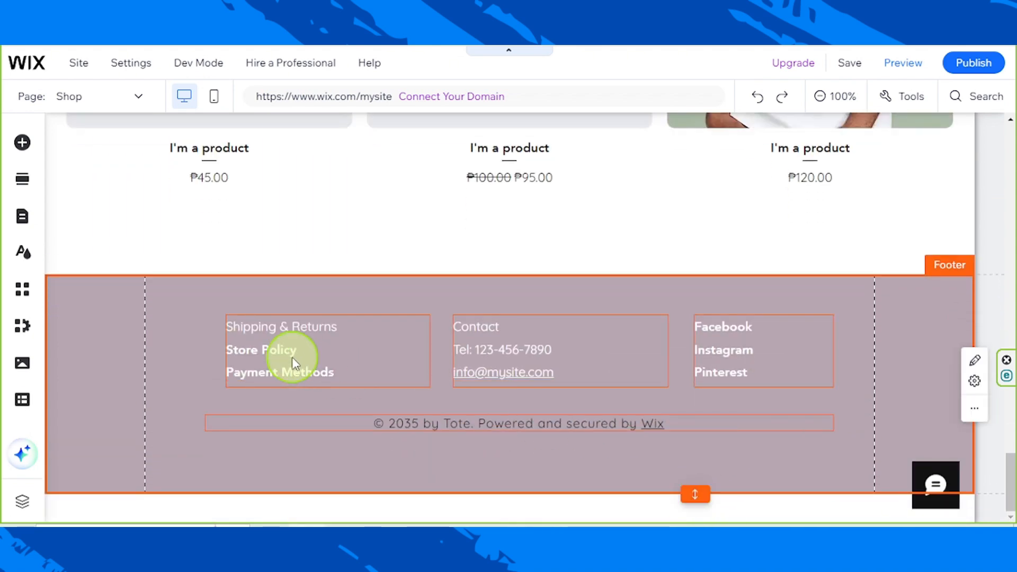
- Delete the footer text block listing Facebook, Instagram and Pinterest
{"action": "left_click", "coordinate": [404, 287]}
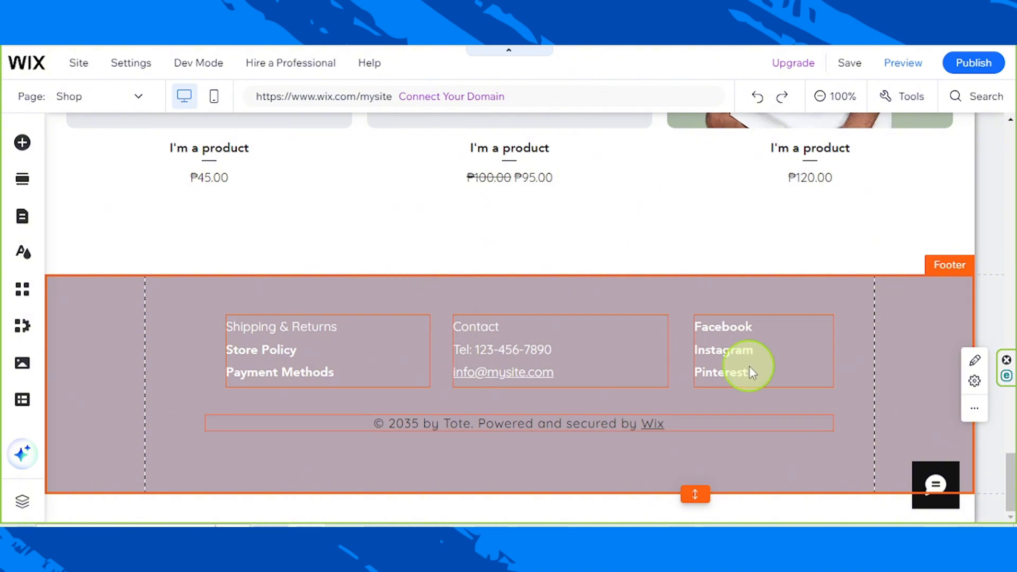
{"action": "left_click", "coordinate": [758, 354]}
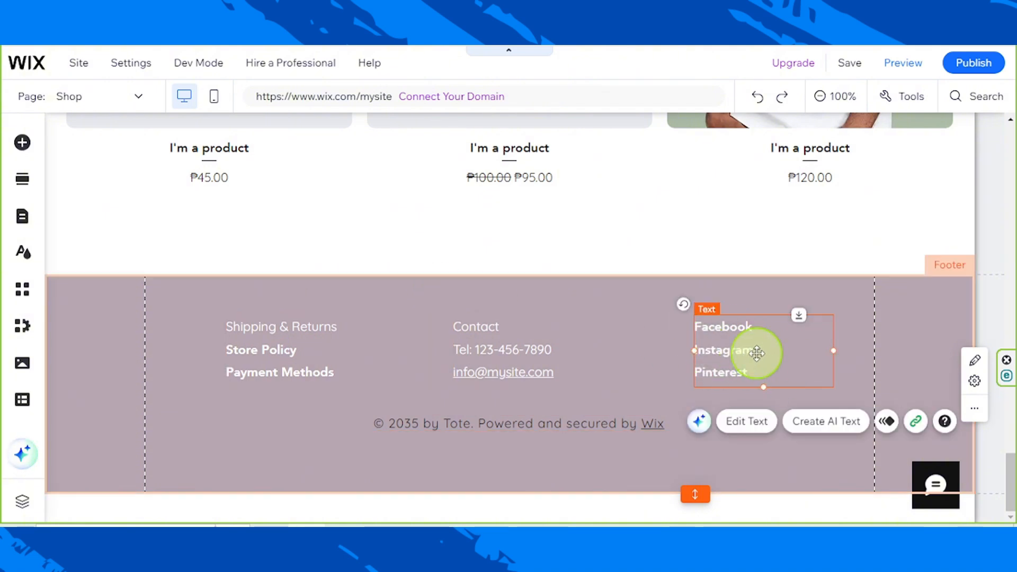
{"action": "key", "text": "Delete"}
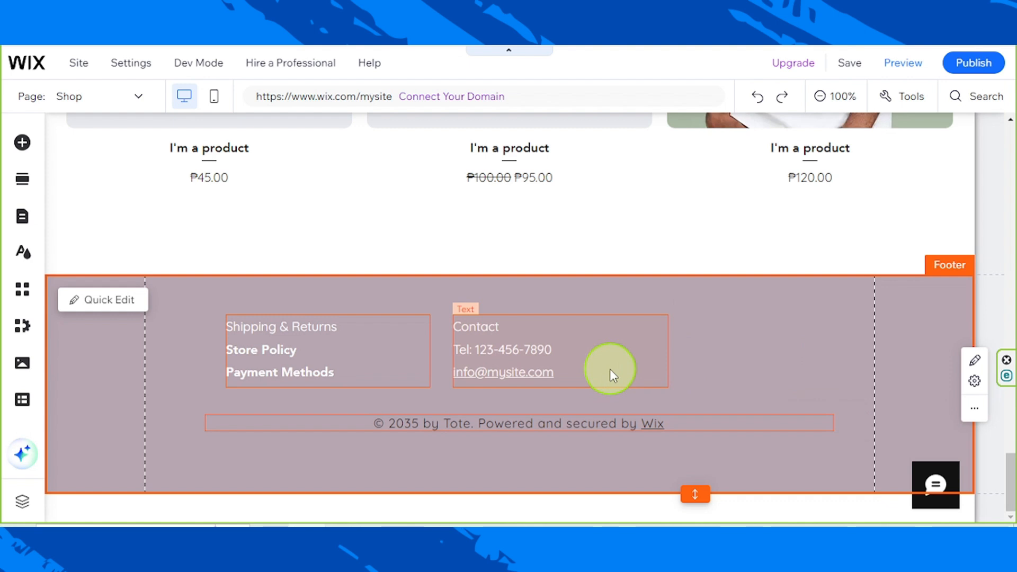
- Place the Contact text near the footer's right gridline and the Shipping & Returns text near its left gridline
{"action": "left_click", "coordinate": [609, 368]}
{"action": "left_click_drag", "start_coordinate": [667, 348], "coordinate": [817, 349]}
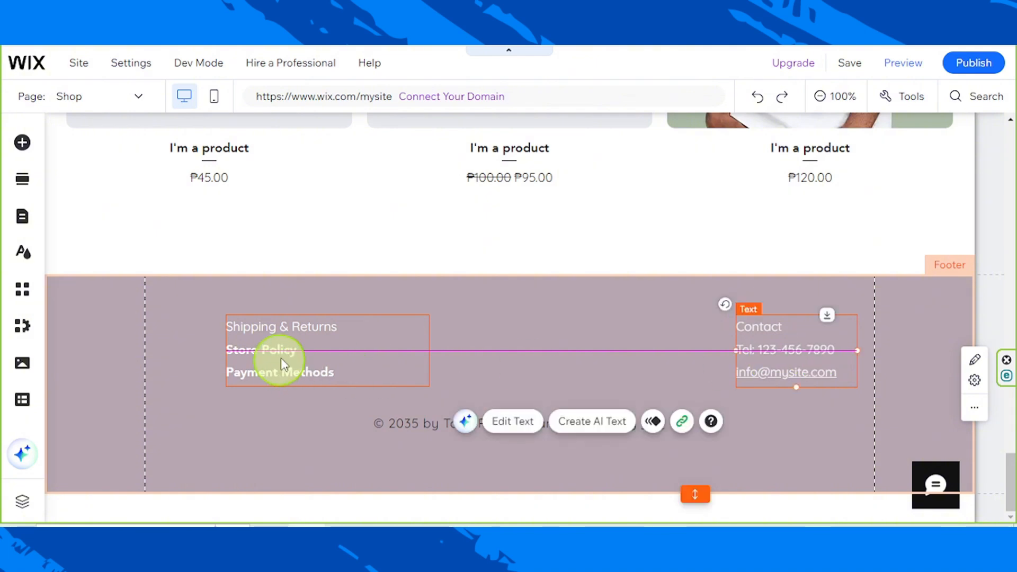
{"action": "left_click", "coordinate": [285, 344]}
{"action": "left_click_drag", "start_coordinate": [285, 345], "coordinate": [256, 345]}
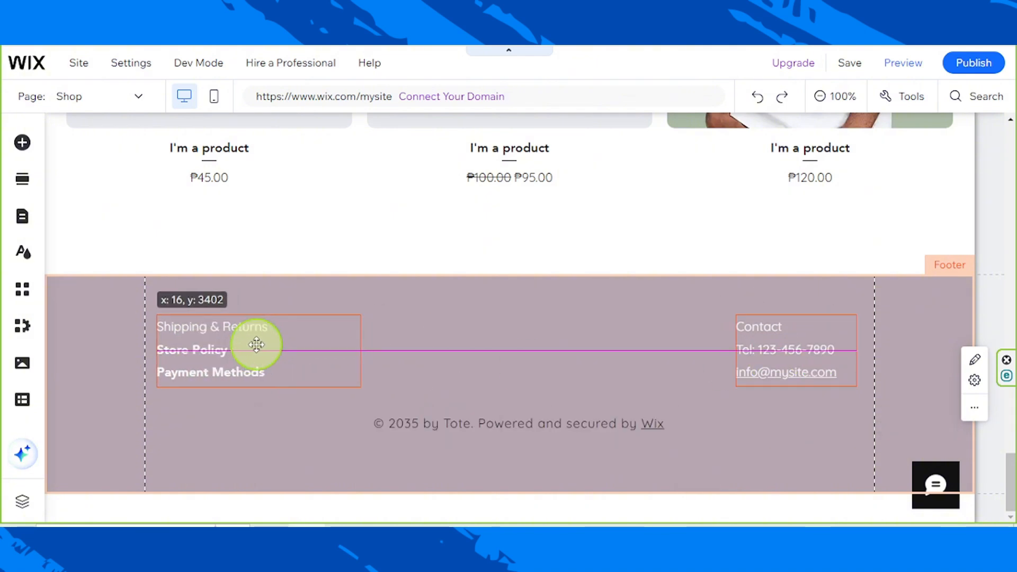
- Nudge the footer's copyright line slightly lower and set its whole text, including the Wix link, to white #FFFFFF
{"action": "left_click_drag", "start_coordinate": [552, 425], "coordinate": [568, 440]}
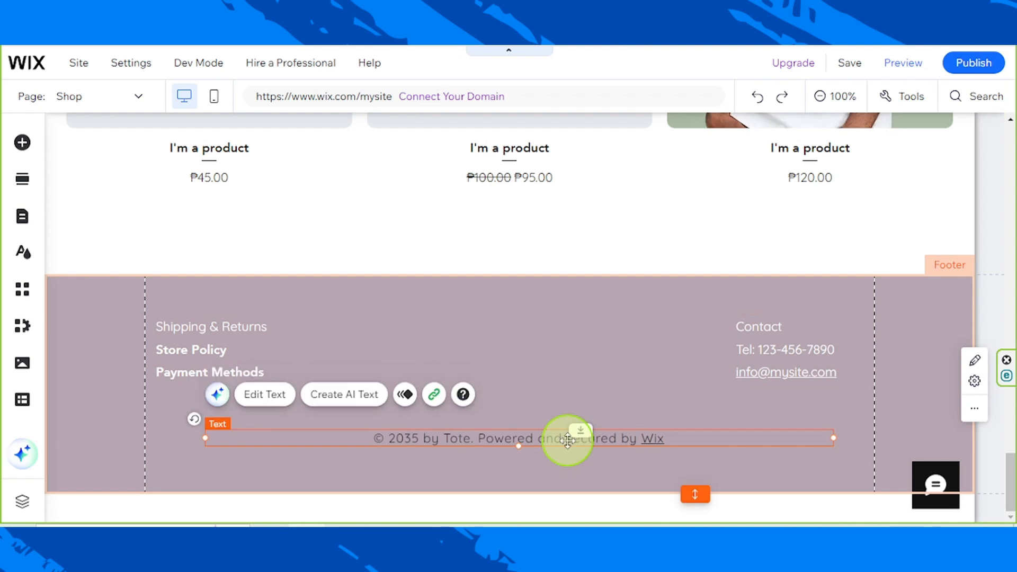
{"action": "double_click", "coordinate": [553, 439]}
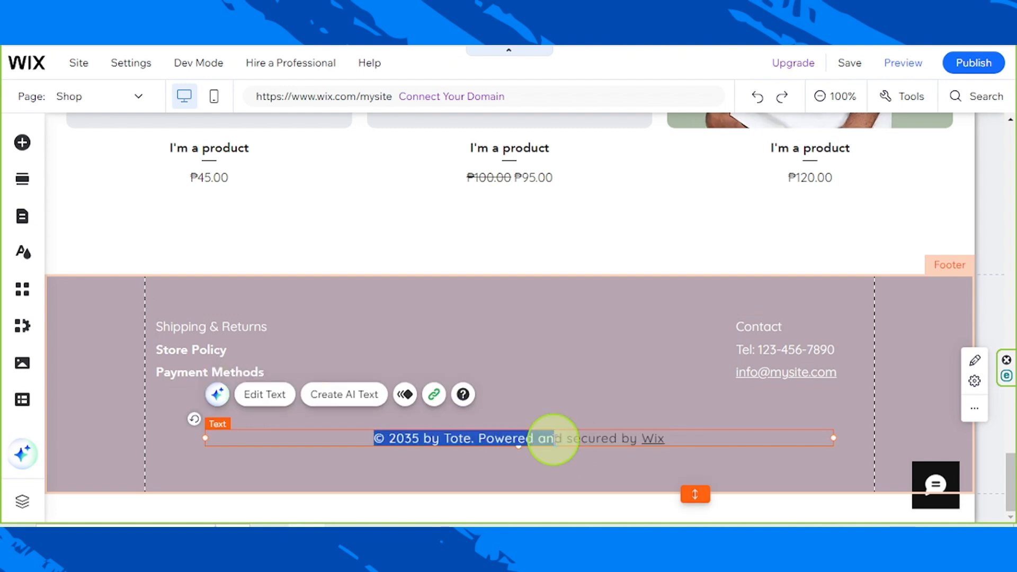
{"action": "left_click", "coordinate": [846, 407]}
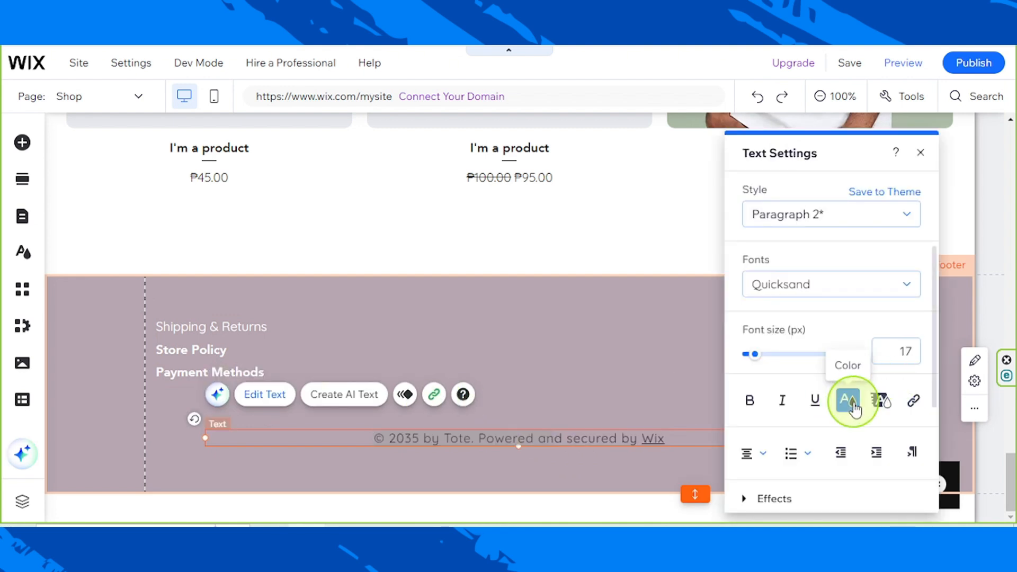
{"action": "left_click", "coordinate": [767, 408]}
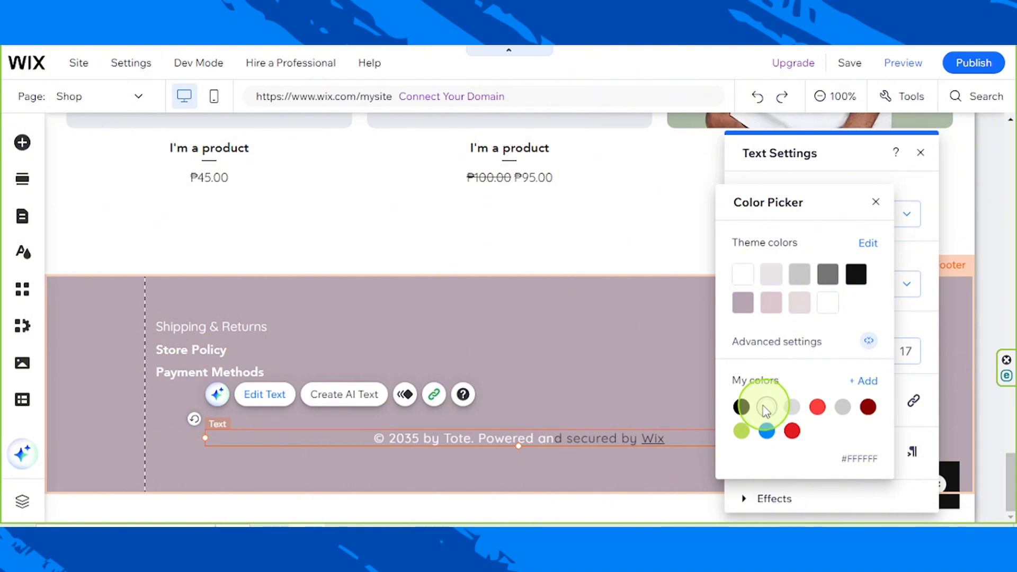
{"action": "left_click", "coordinate": [605, 440]}
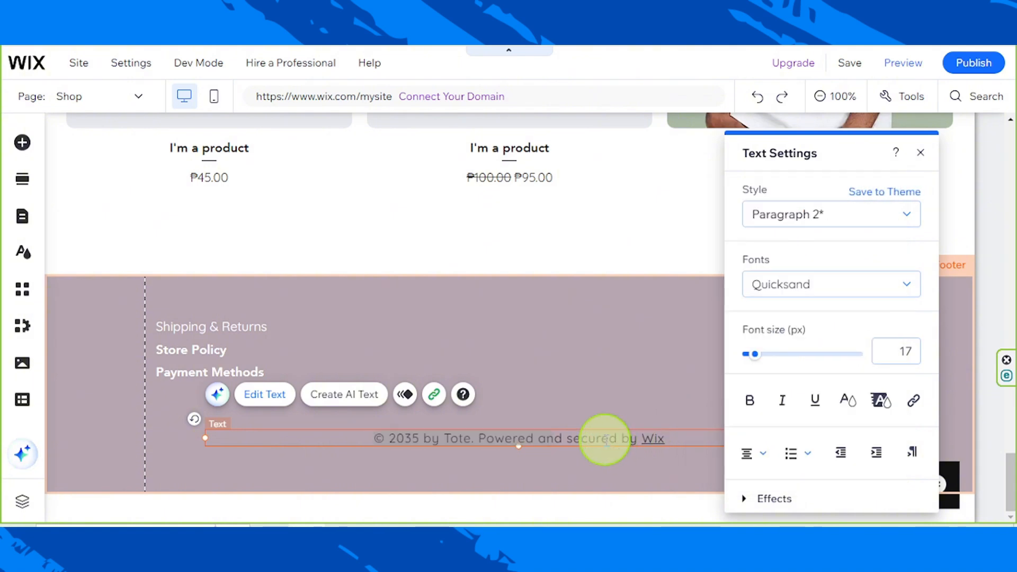
{"action": "triple_click", "coordinate": [605, 439]}
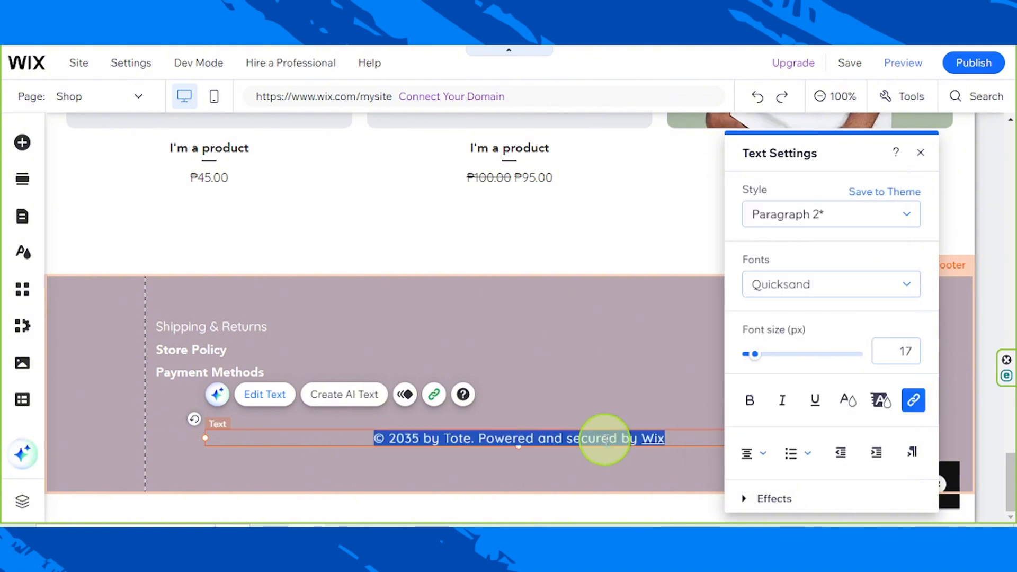
{"action": "left_click", "coordinate": [847, 399]}
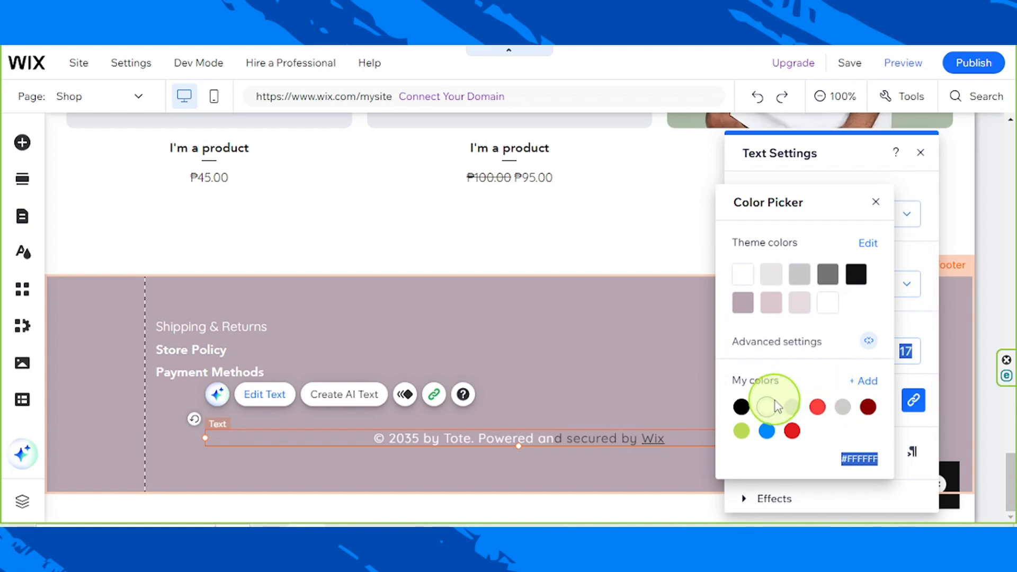
{"action": "left_click", "coordinate": [768, 407]}
{"action": "left_click", "coordinate": [628, 376]}
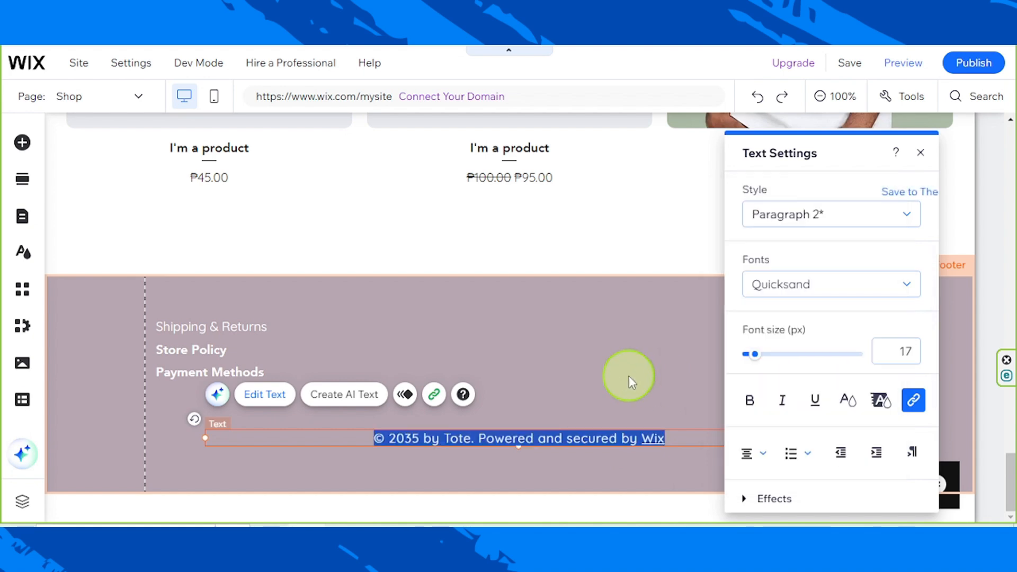
{"action": "left_click", "coordinate": [628, 376]}
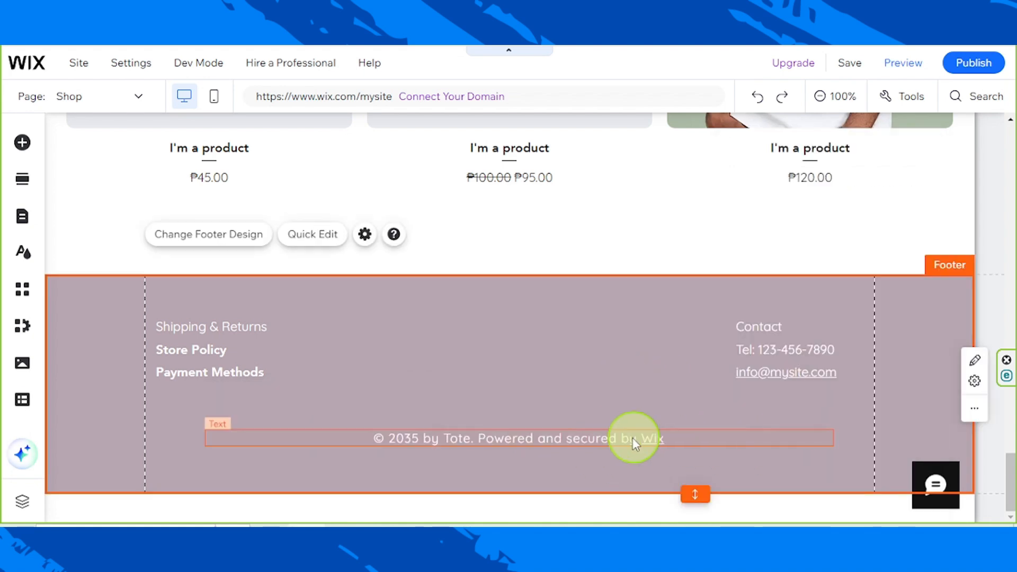
{"action": "left_click", "coordinate": [22, 368]}
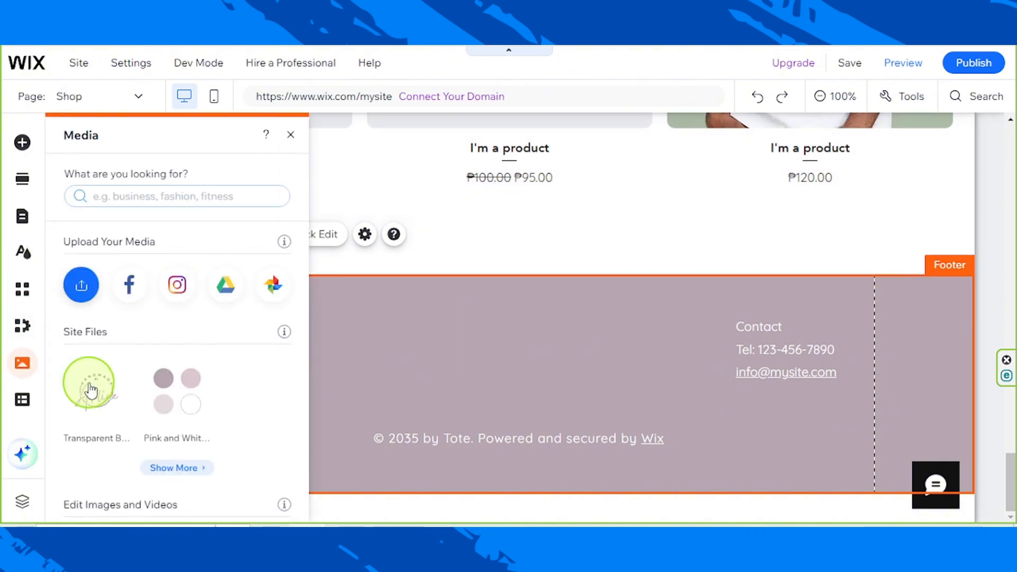
{"action": "mouse_move", "coordinate": [103, 395]}
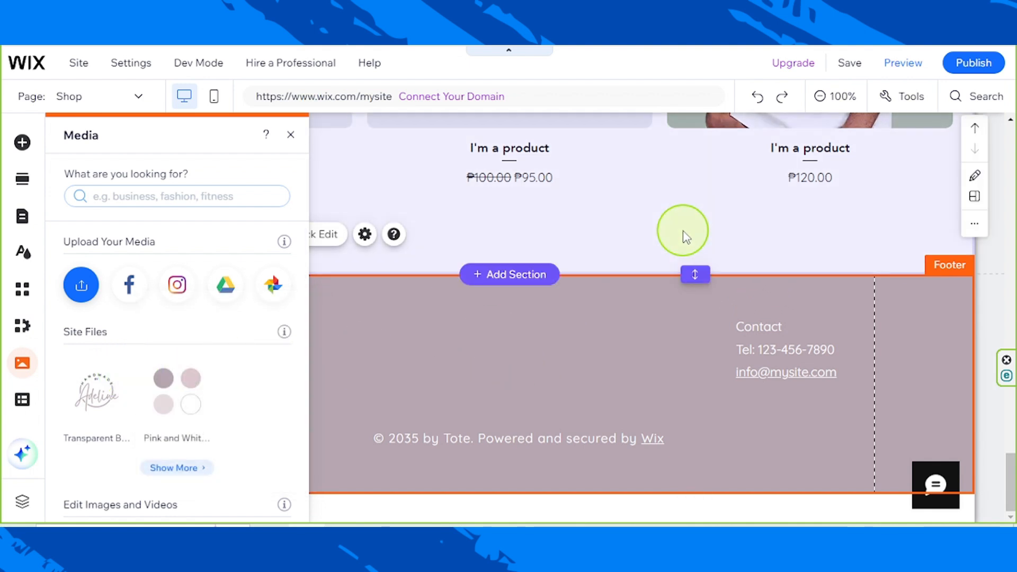
{"action": "left_click", "coordinate": [291, 134]}
{"action": "left_click", "coordinate": [555, 406]}
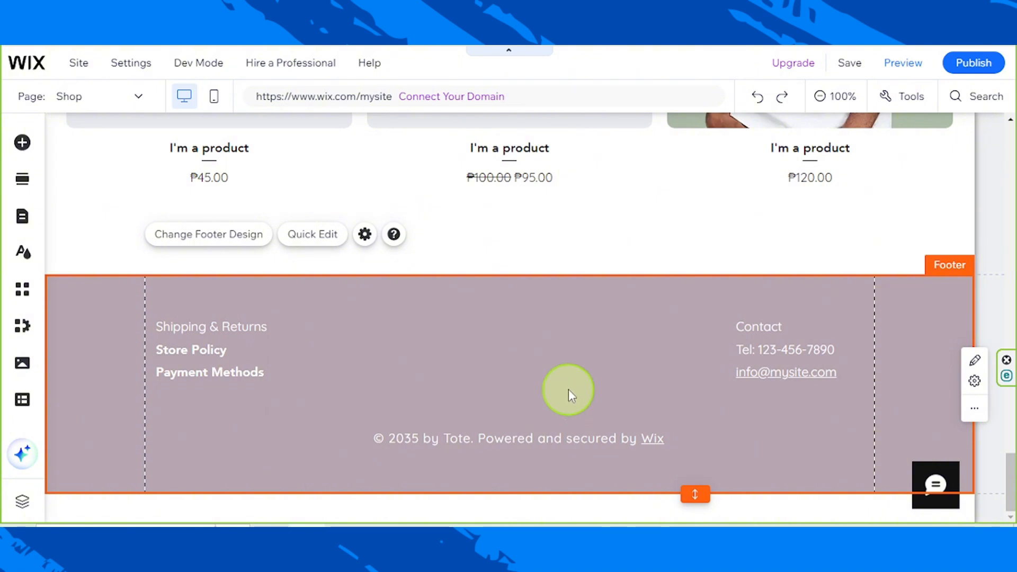
- Add the grey Social Bar without icon backgrounds to the footer, between the Shipping & Returns and Contact columns
{"action": "left_click", "coordinate": [23, 145]}
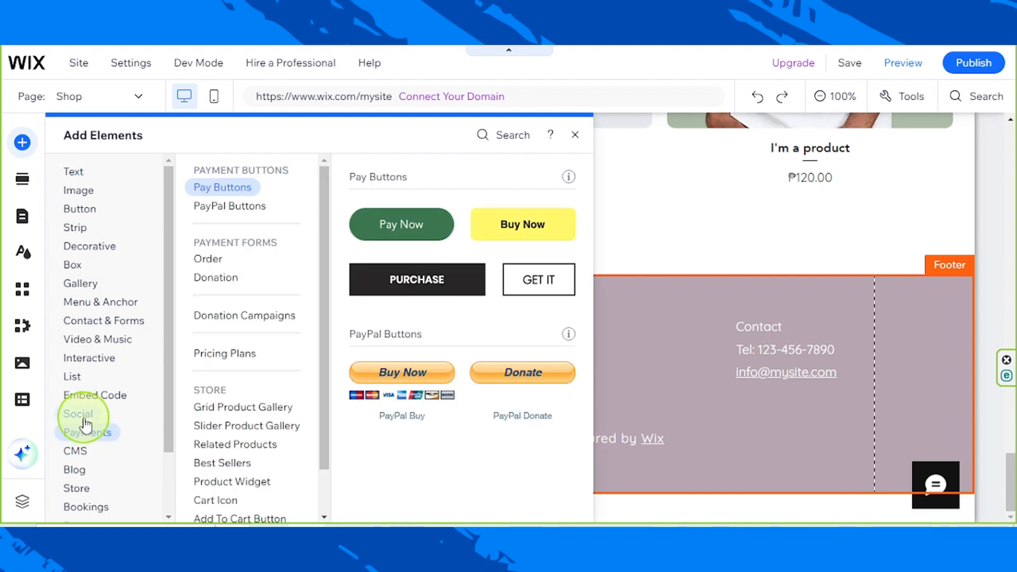
{"action": "mouse_move", "coordinate": [82, 417]}
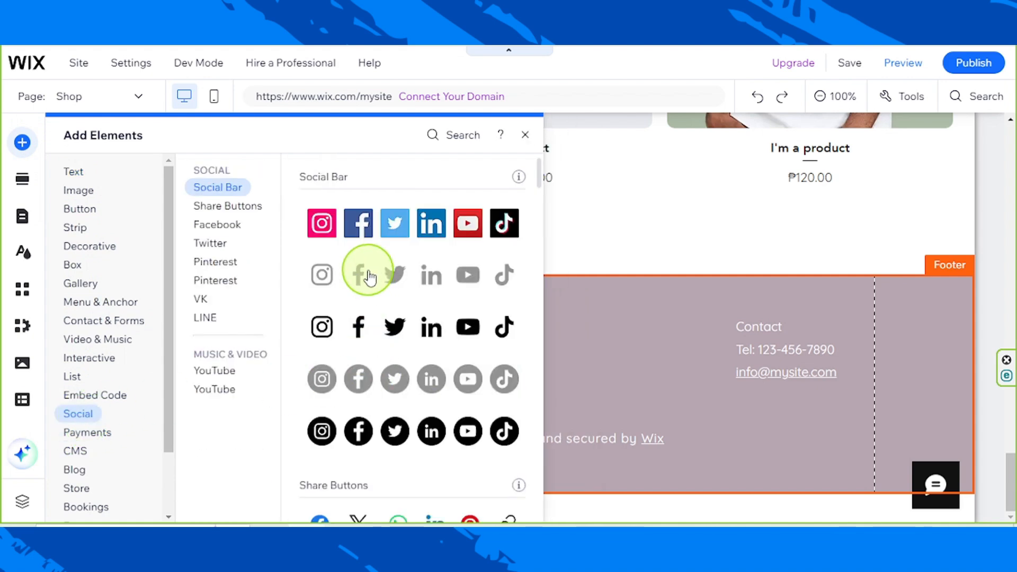
{"action": "scroll", "coordinate": [404, 325], "scroll_direction": "down", "scroll_amount": 2}
{"action": "scroll", "coordinate": [404, 324], "scroll_direction": "up", "scroll_amount": 2}
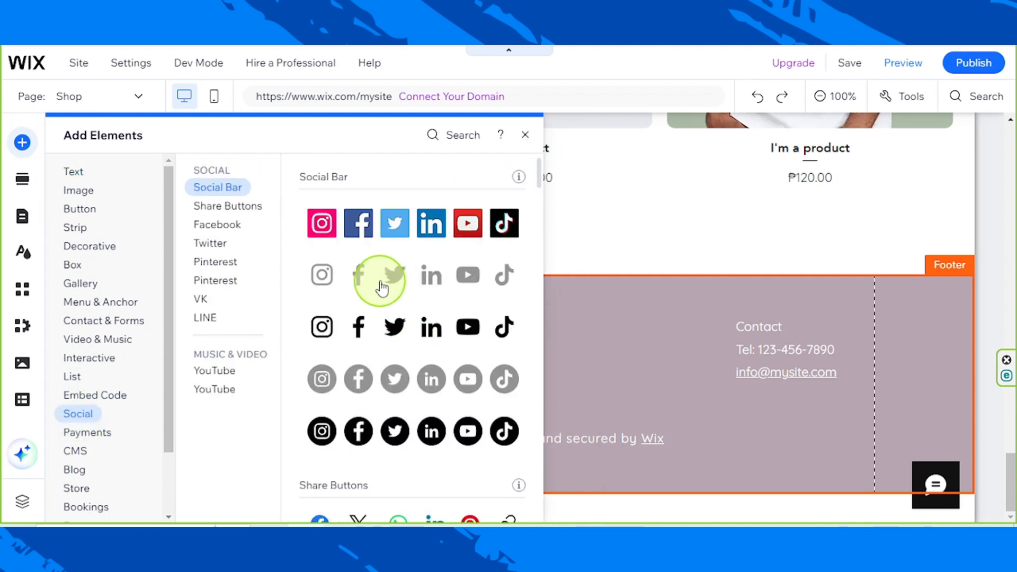
{"action": "left_click_drag", "start_coordinate": [373, 286], "coordinate": [472, 354]}
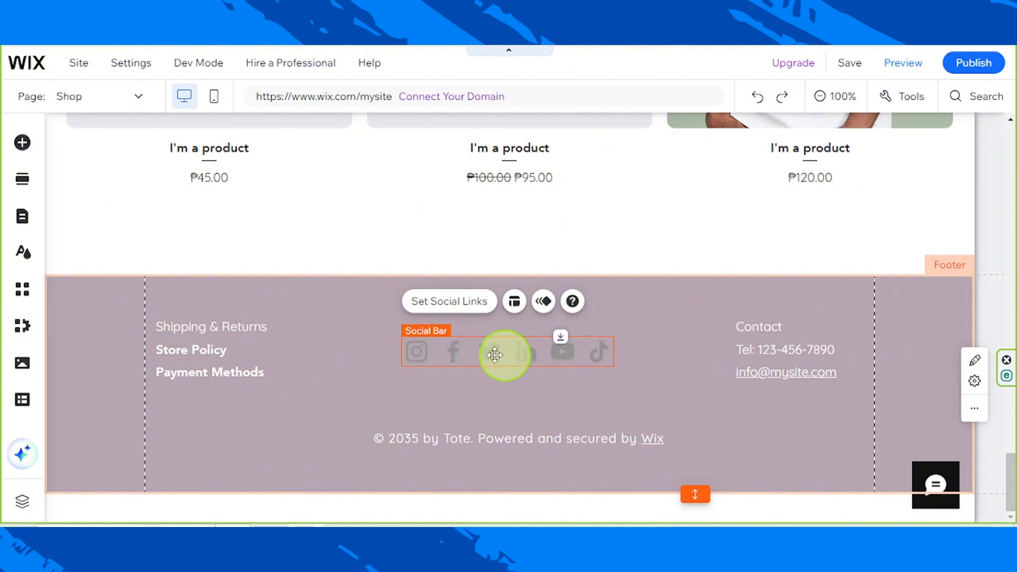
- Replace the Social Bar's Instagram icon with the white outline Instagram icon, searching Wix media for "instagram"
{"action": "left_click", "coordinate": [463, 302]}
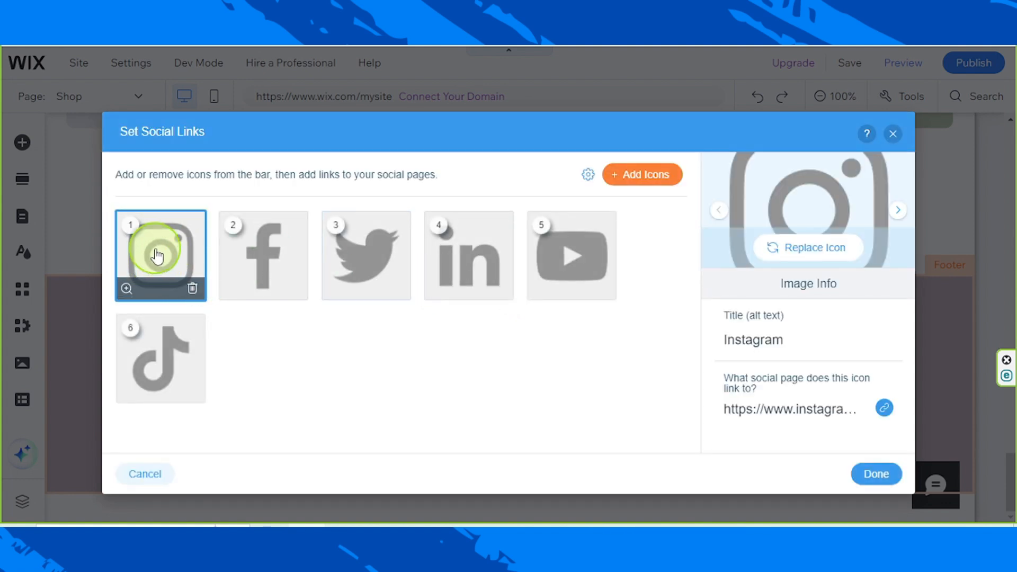
{"action": "left_click", "coordinate": [831, 249]}
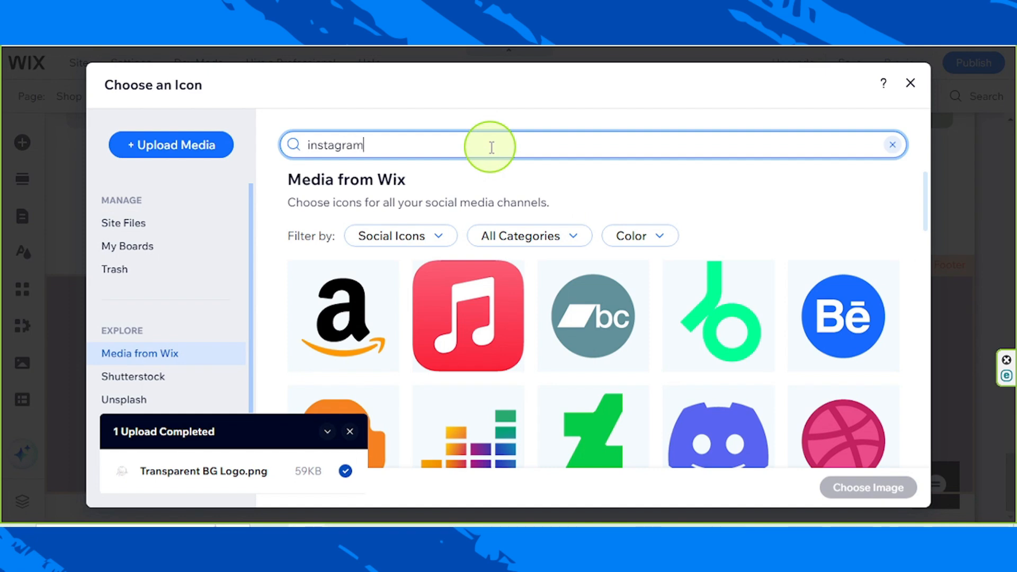
{"action": "key", "text": "Return"}
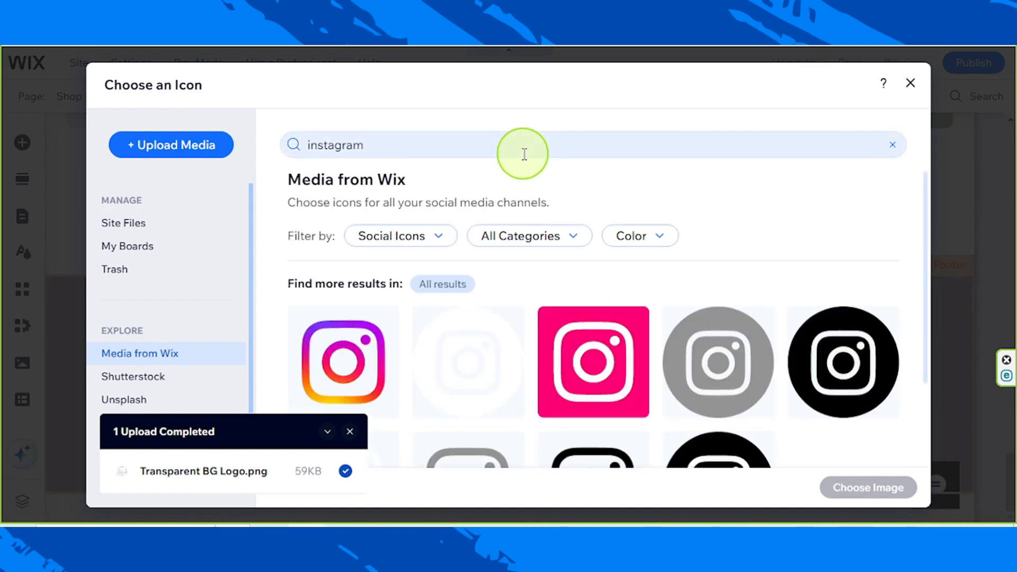
{"action": "left_click", "coordinate": [461, 371]}
{"action": "scroll", "coordinate": [543, 371], "scroll_direction": "down", "scroll_amount": 2}
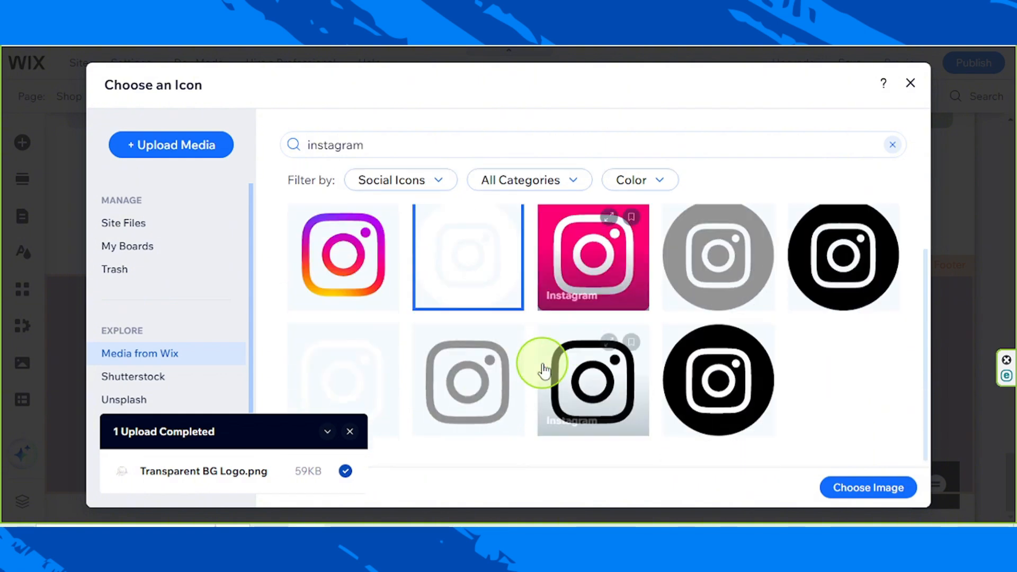
{"action": "left_click", "coordinate": [363, 400]}
{"action": "left_click", "coordinate": [885, 493]}
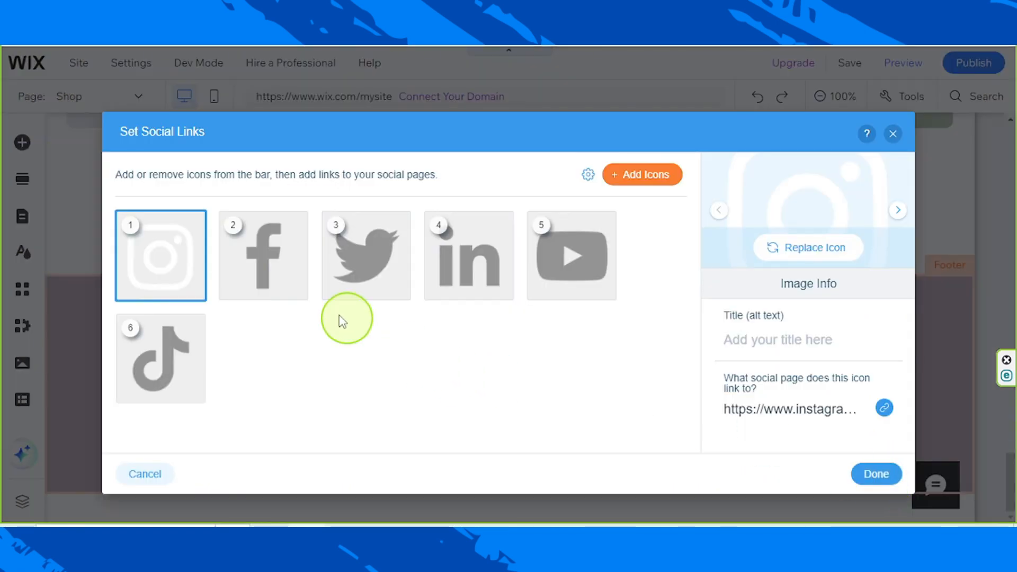
- Replace the Facebook, Twitter, LinkedIn, YouTube and TikTok icons with white versions, searching Wix media for each network's name
{"action": "left_click", "coordinate": [255, 263]}
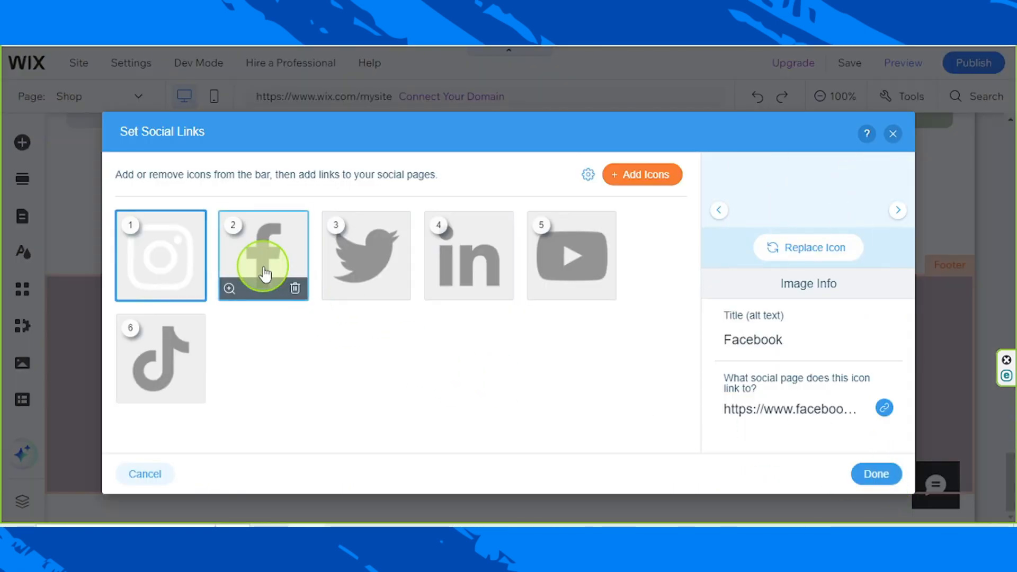
{"action": "left_click", "coordinate": [811, 258]}
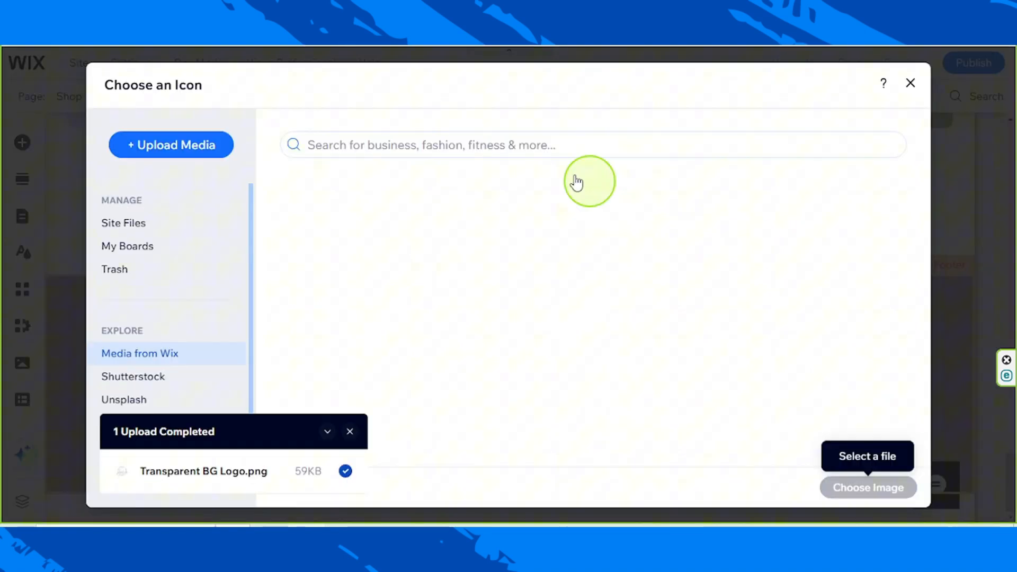
{"action": "left_click", "coordinate": [547, 143]}
{"action": "type", "text": "facebook"}
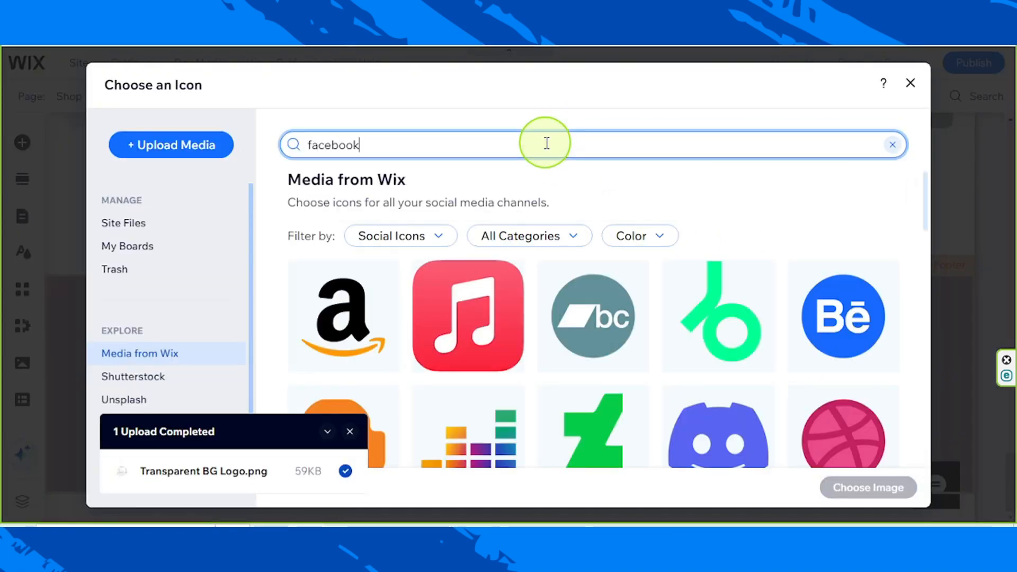
{"action": "key", "text": "Return"}
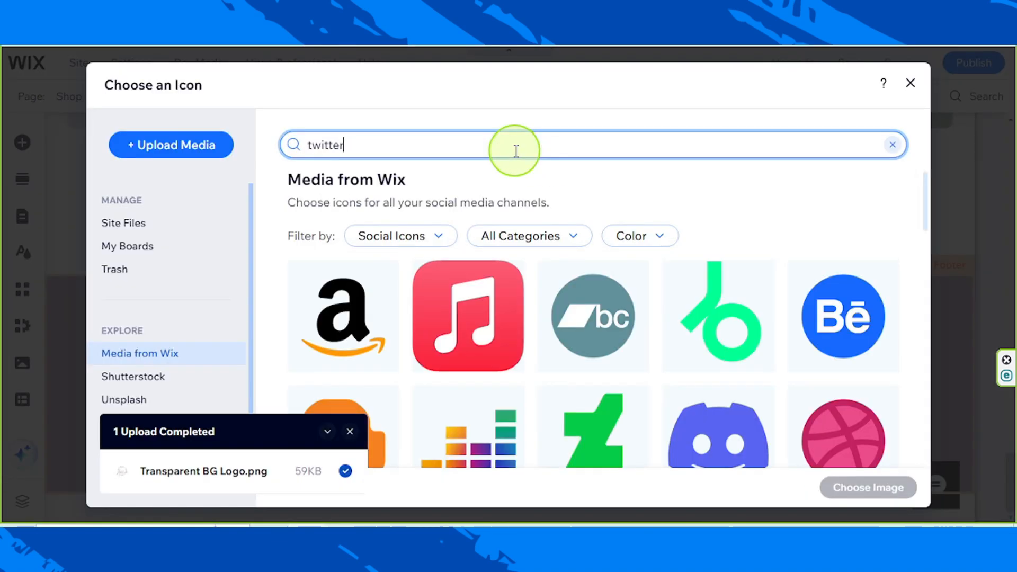
{"action": "key", "text": "Return"}
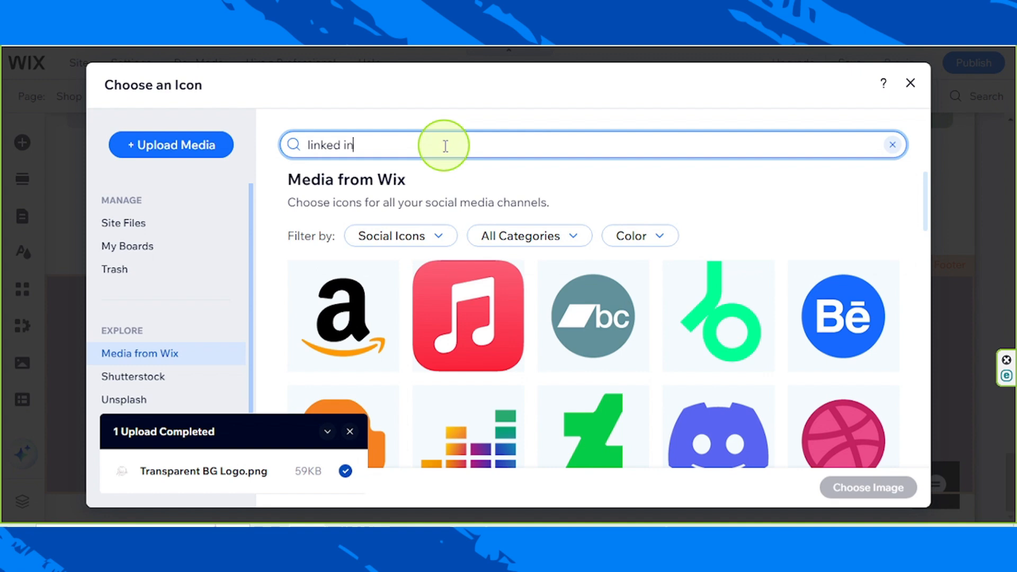
{"action": "key", "text": "Return"}
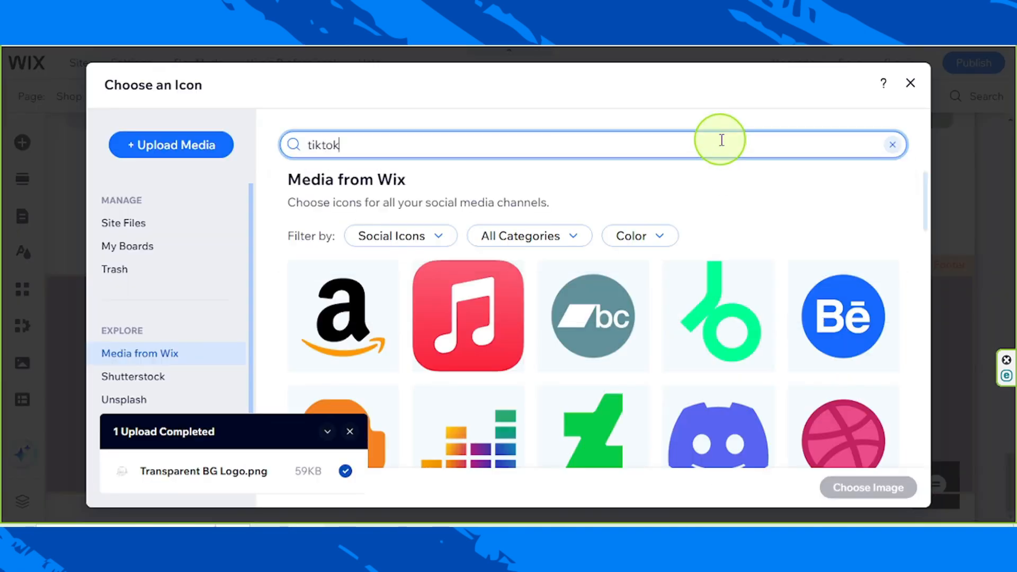
{"action": "key", "text": "Return"}
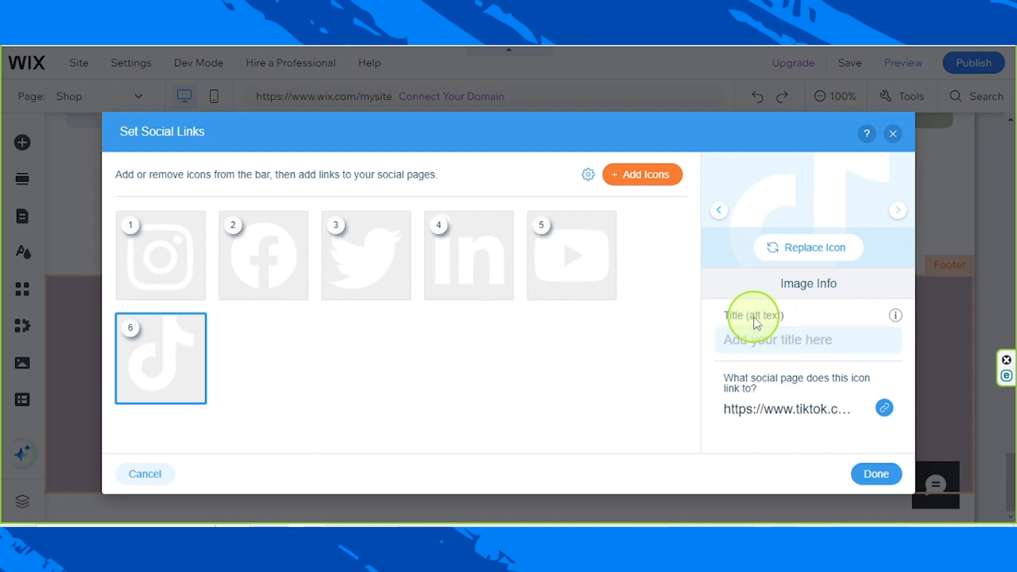
- Confirm the TikTok icon's web address link with opening in a new window, and apply the Social Bar changes
{"action": "left_click", "coordinate": [883, 409]}
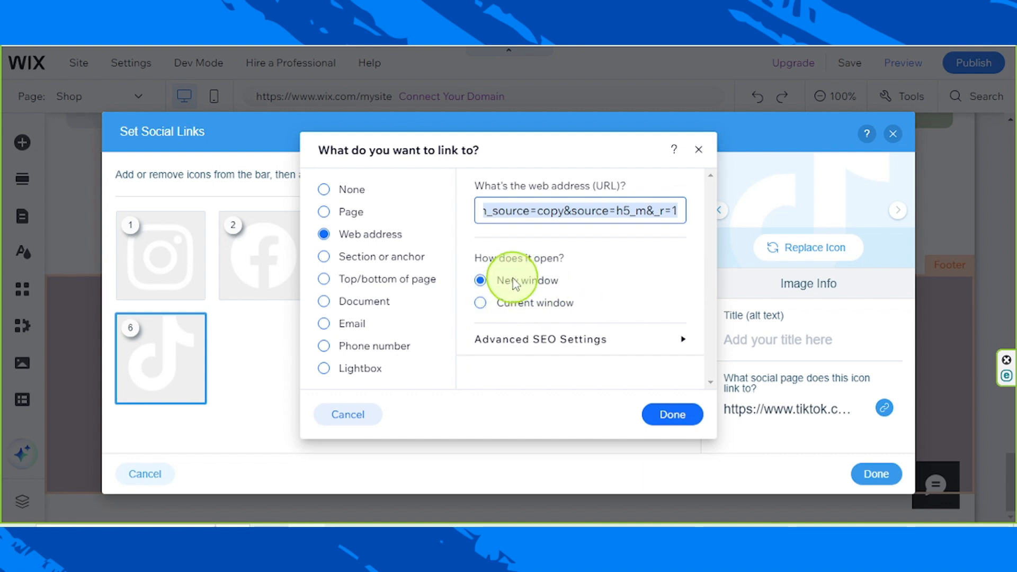
{"action": "left_click", "coordinate": [665, 417]}
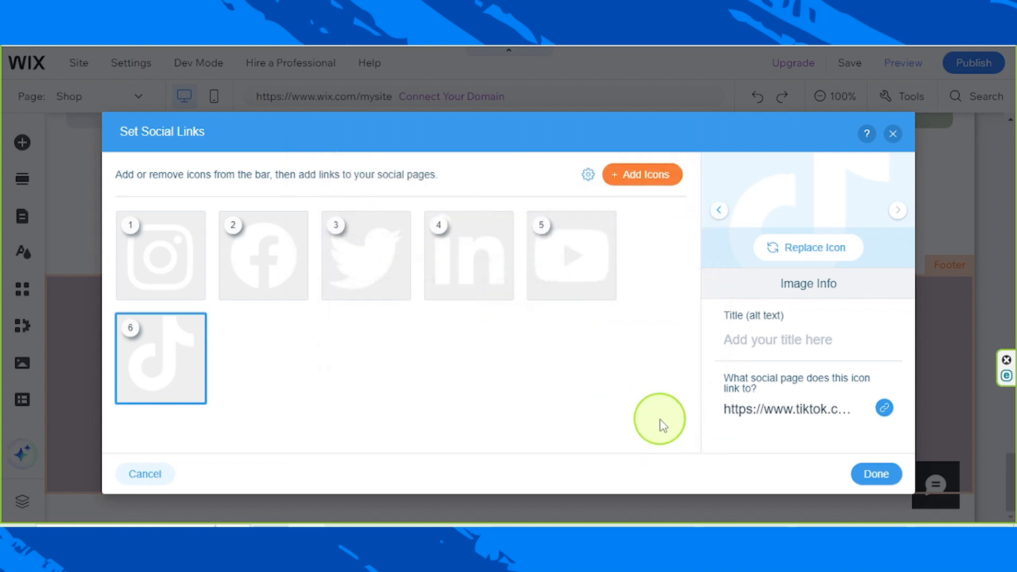
{"action": "left_click", "coordinate": [870, 476]}
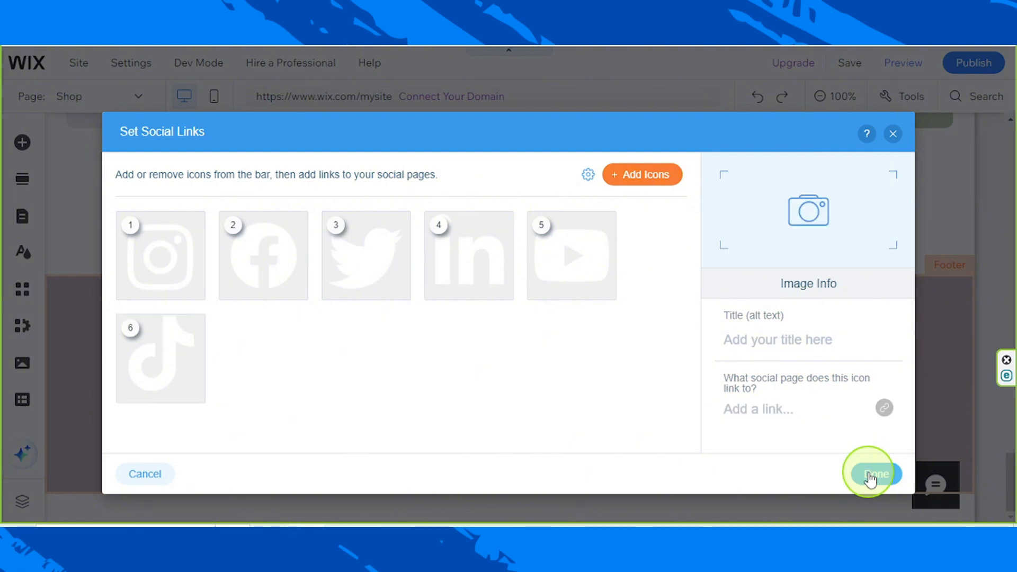
{"action": "left_click", "coordinate": [788, 454]}
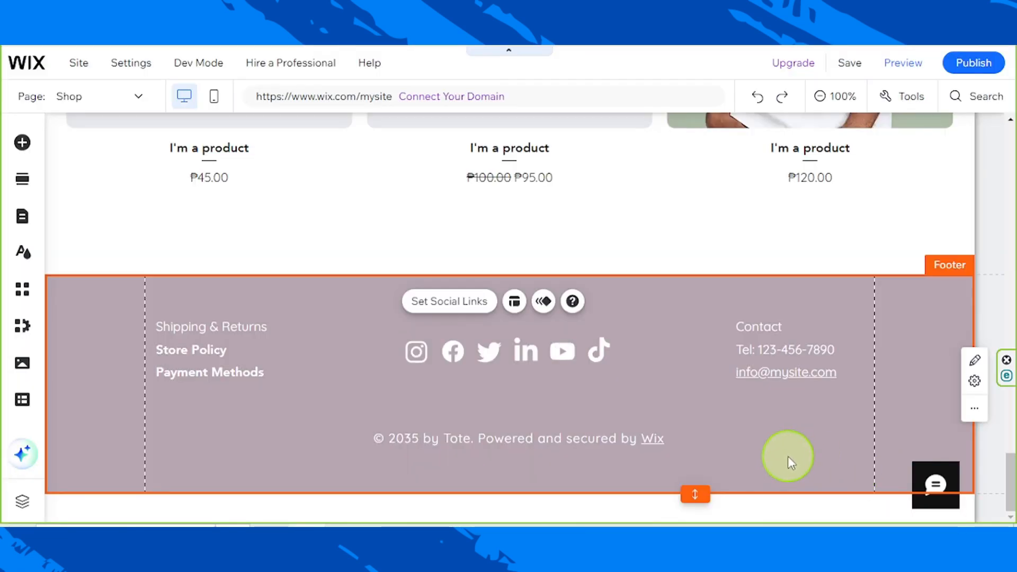
- Review the whole Shop page from header to footer, including the product galleries and the footer's social icons
{"action": "scroll", "coordinate": [866, 439], "scroll_direction": "up", "scroll_amount": 3}
{"action": "scroll", "coordinate": [866, 421], "scroll_direction": "up", "scroll_amount": 15}
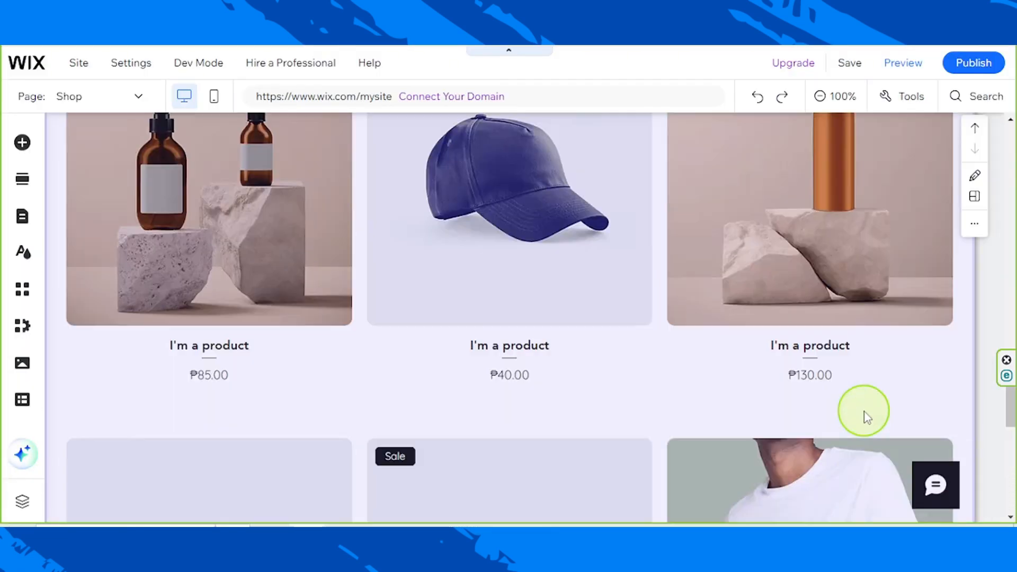
{"action": "scroll", "coordinate": [866, 415], "scroll_direction": "up", "scroll_amount": 10}
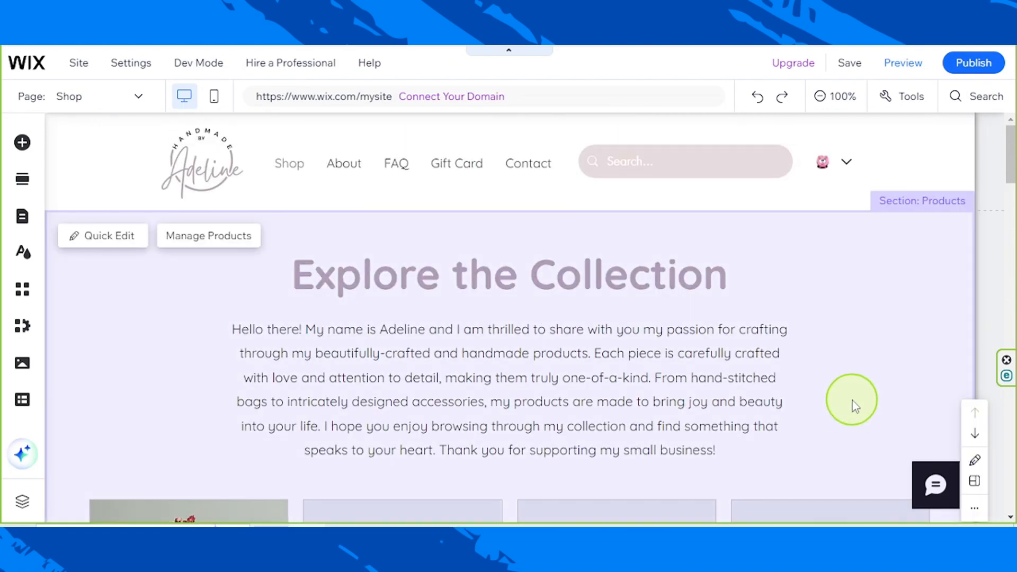
{"action": "scroll", "coordinate": [854, 406], "scroll_direction": "down", "scroll_amount": 15}
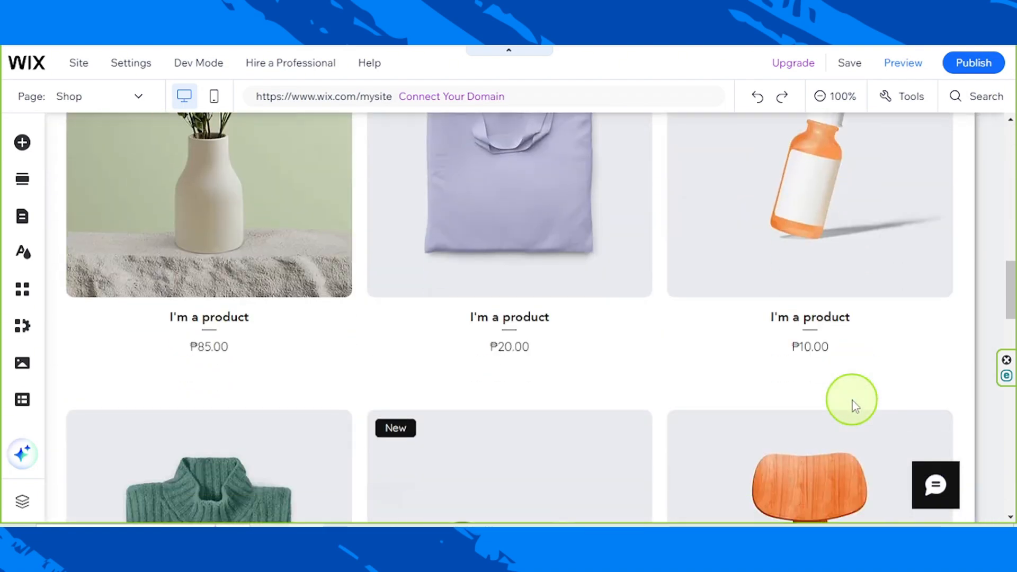
{"action": "scroll", "coordinate": [855, 406], "scroll_direction": "down", "scroll_amount": 15}
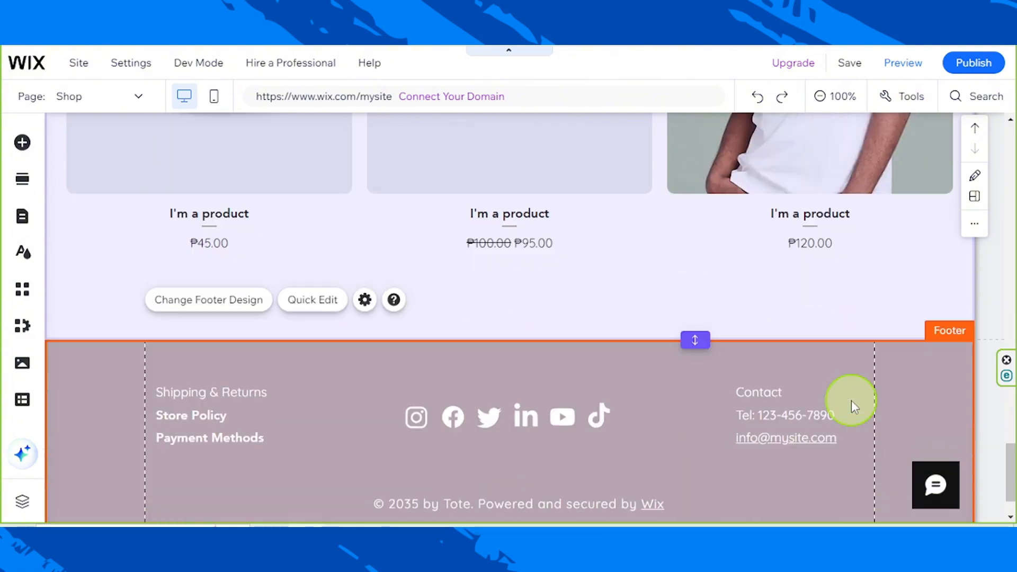
{"action": "scroll", "coordinate": [851, 407], "scroll_direction": "down", "scroll_amount": 2}
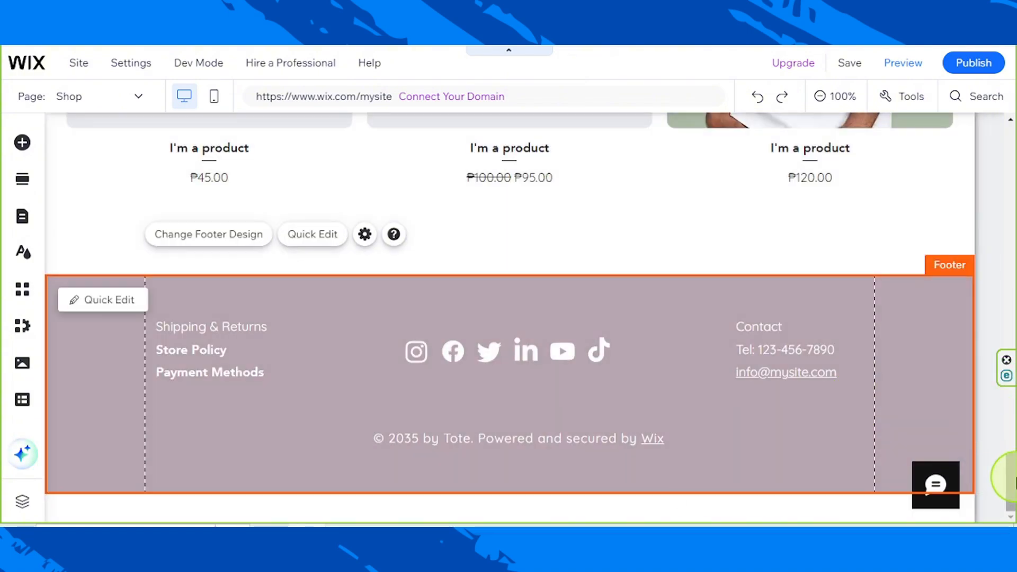
{"action": "left_click_drag", "start_coordinate": [1013, 480], "coordinate": [1012, 121]}
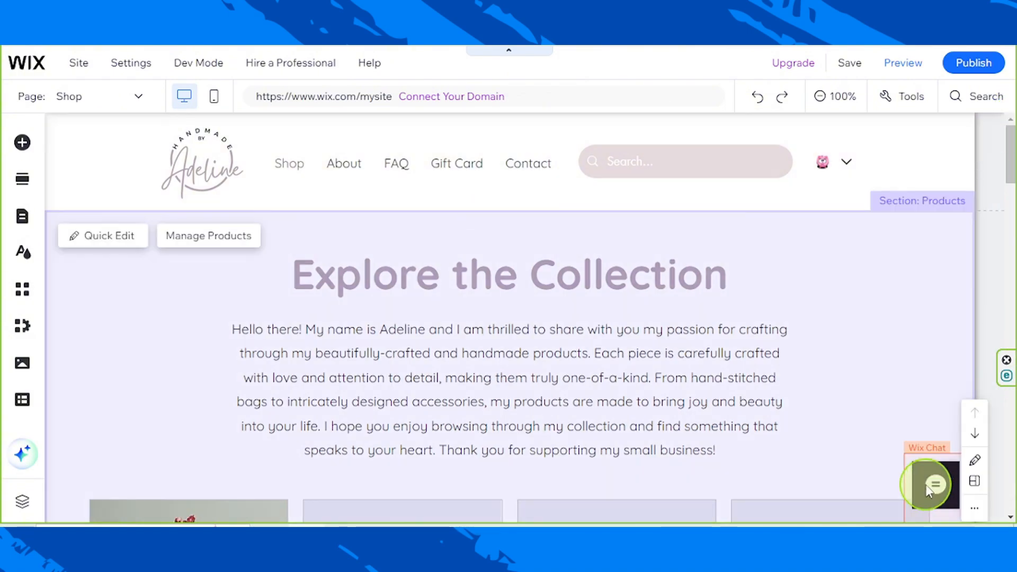
- Open the minimized chat design settings of the Wix Chat widget
{"action": "left_click", "coordinate": [931, 484]}
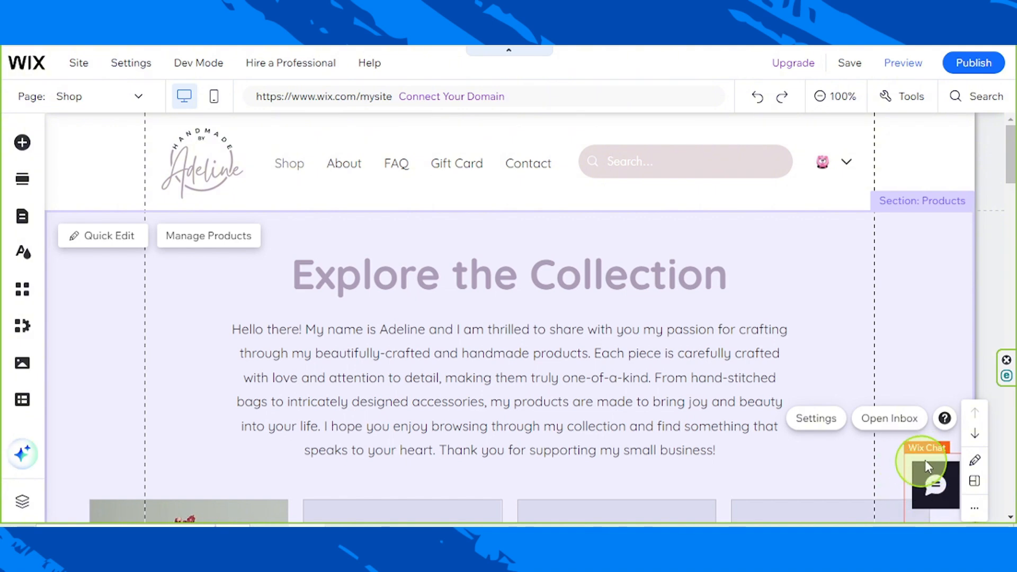
{"action": "left_click", "coordinate": [805, 419]}
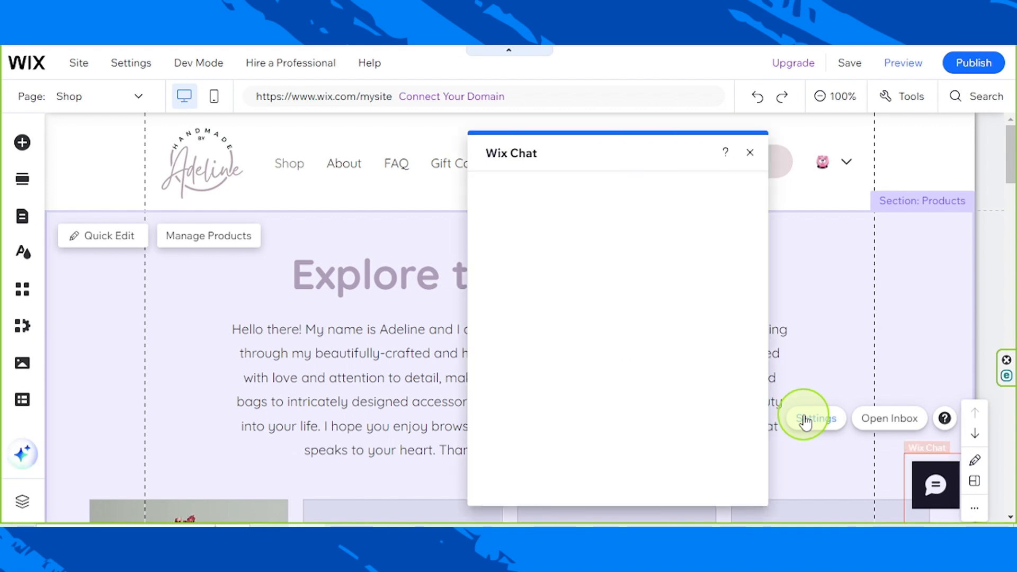
{"action": "left_click", "coordinate": [508, 231]}
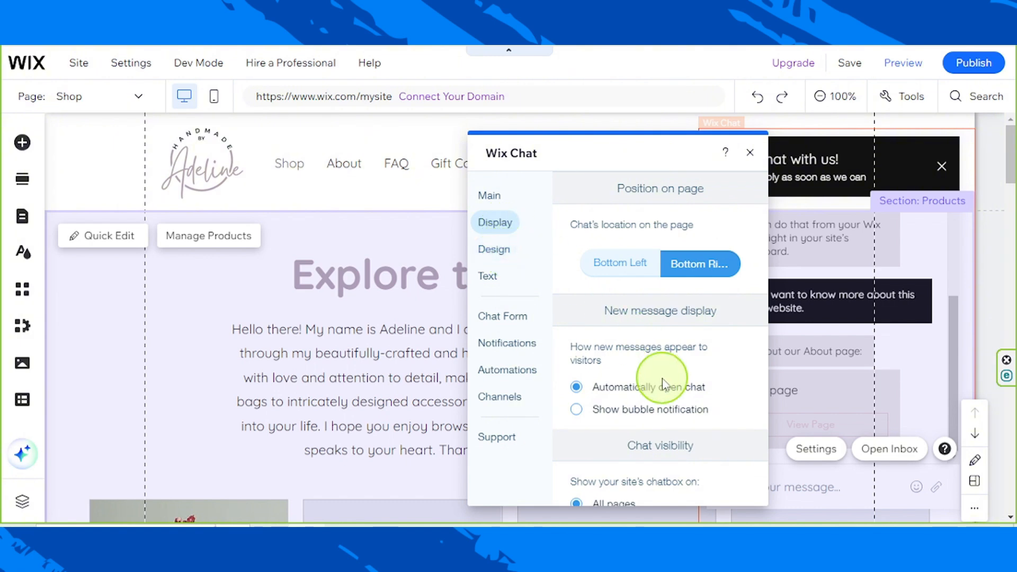
{"action": "left_click", "coordinate": [496, 250]}
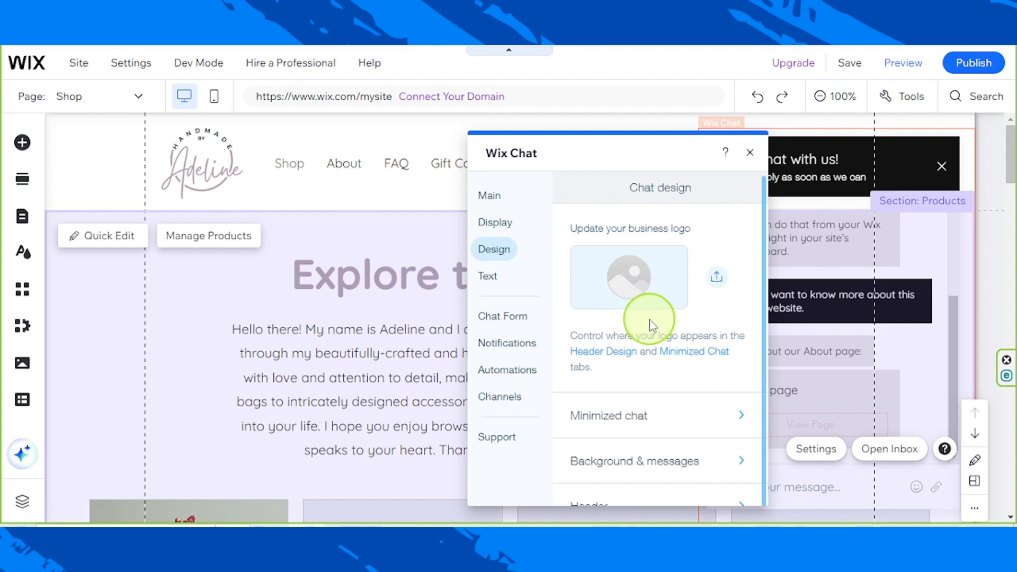
{"action": "scroll", "coordinate": [646, 339], "scroll_direction": "down", "scroll_amount": 1}
{"action": "left_click", "coordinate": [632, 408]}
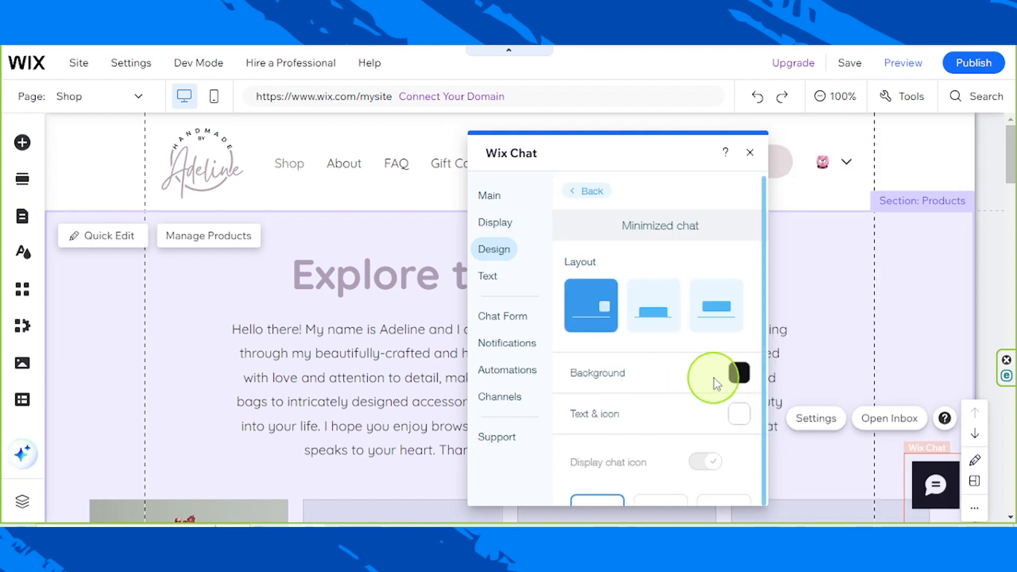
- Try the two wide bar layouts for the minimized chat and return to the square icon layout
{"action": "left_click", "coordinate": [652, 311]}
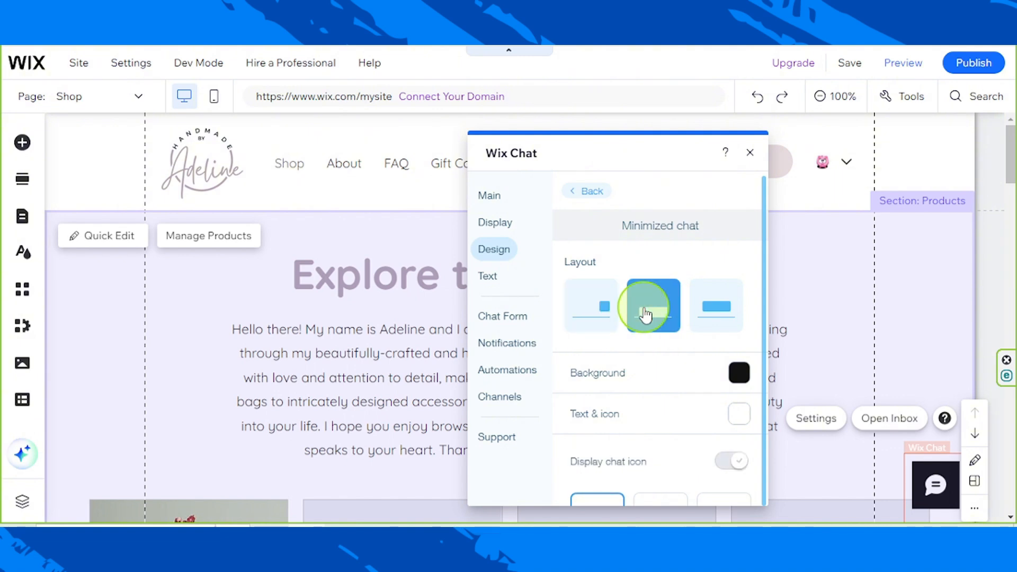
{"action": "left_click", "coordinate": [707, 310]}
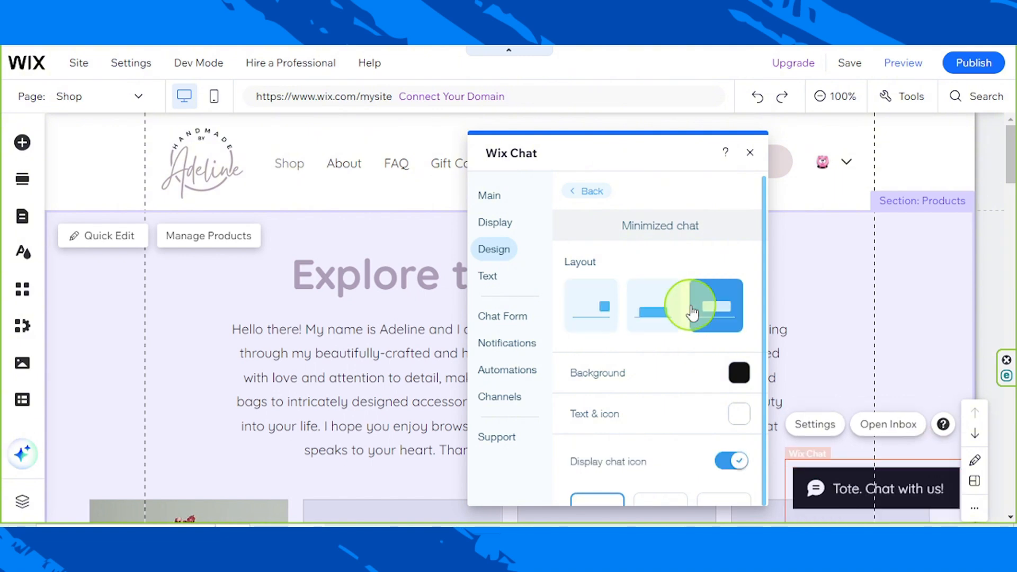
{"action": "left_click", "coordinate": [650, 314]}
{"action": "scroll", "coordinate": [632, 380], "scroll_direction": "down", "scroll_amount": 1}
{"action": "left_click", "coordinate": [595, 243]}
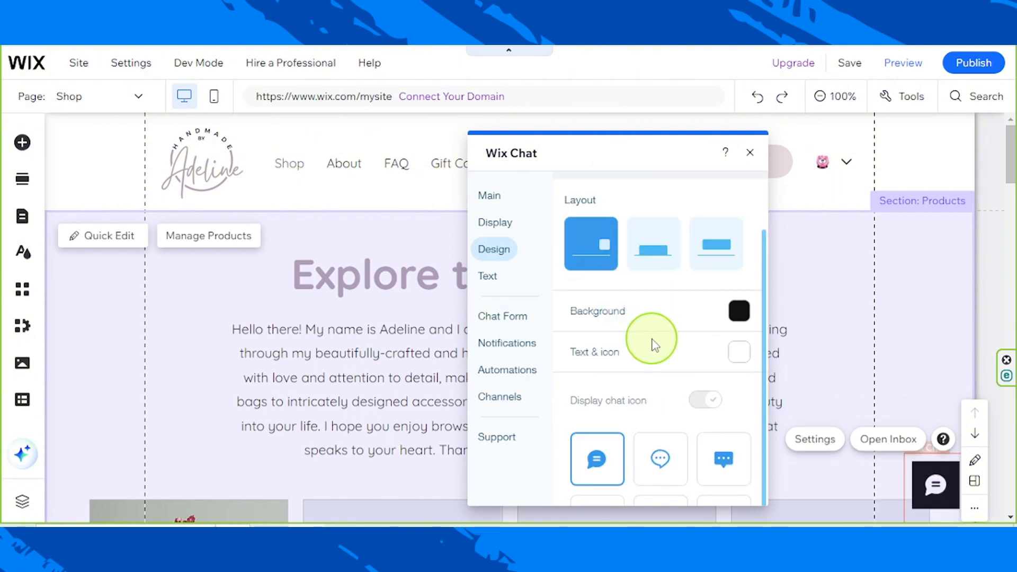
- Set the minimized chat's icon to the filled rectangular bubble with three dots and its background to the mauve theme color #B6A6B0
{"action": "left_click", "coordinate": [656, 461]}
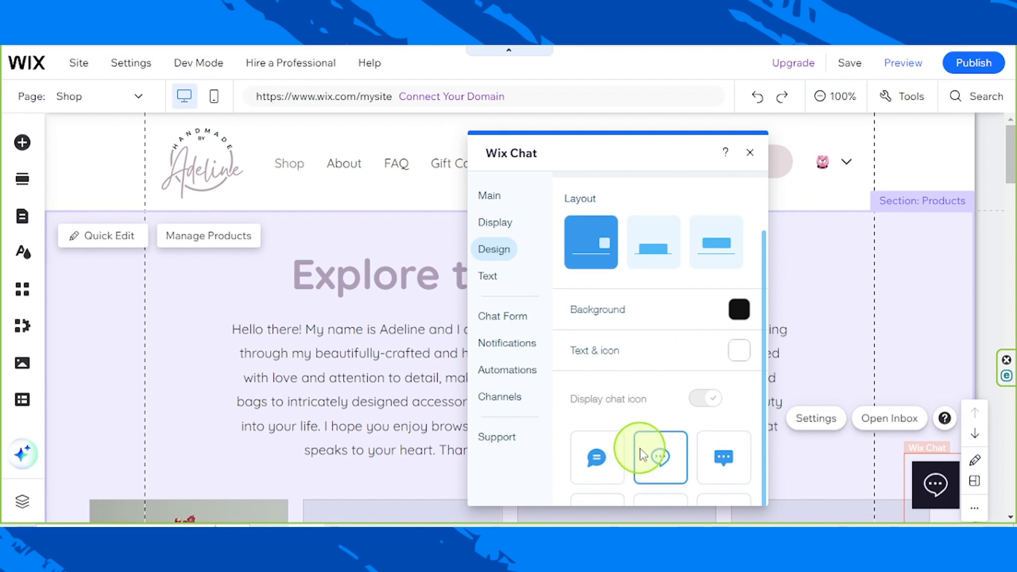
{"action": "left_click", "coordinate": [721, 459]}
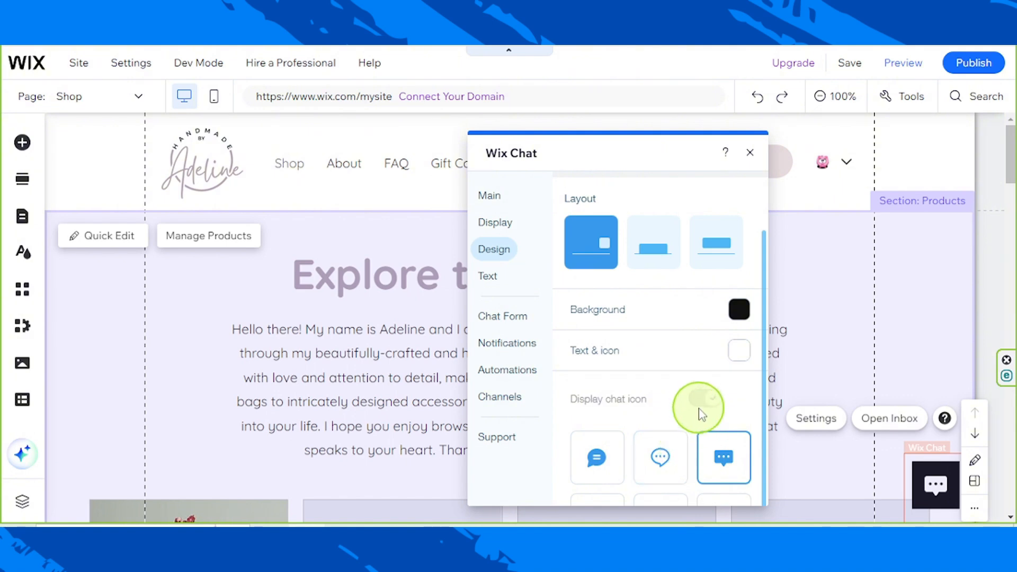
{"action": "left_click", "coordinate": [739, 317]}
{"action": "left_click", "coordinate": [839, 348]}
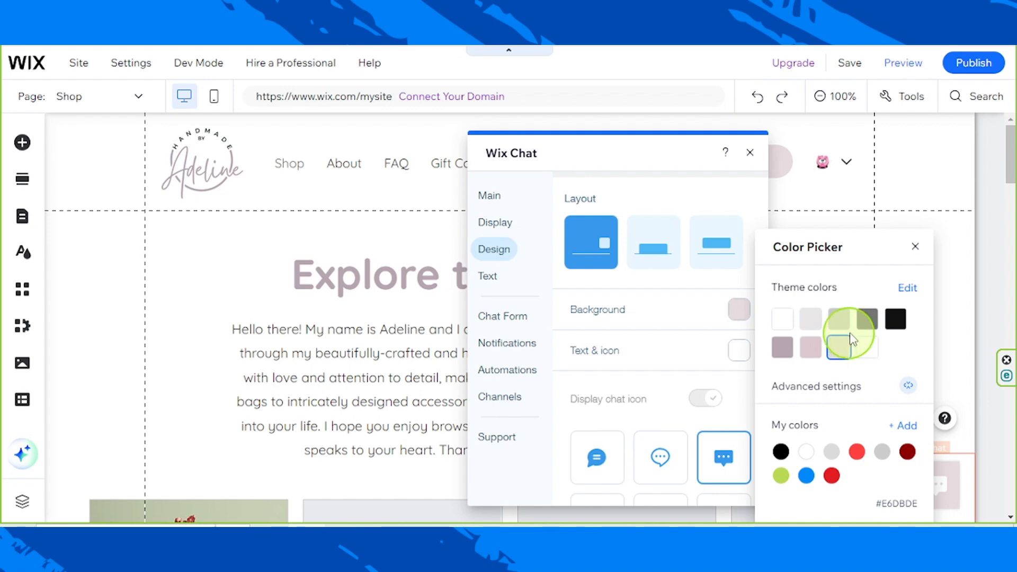
{"action": "left_click", "coordinate": [783, 348]}
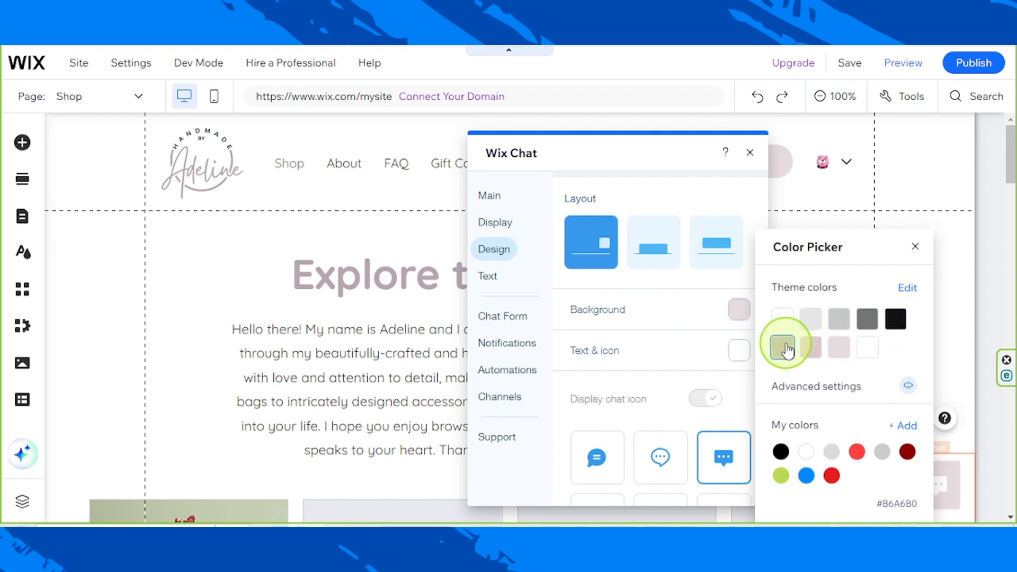
{"action": "left_click", "coordinate": [916, 249]}
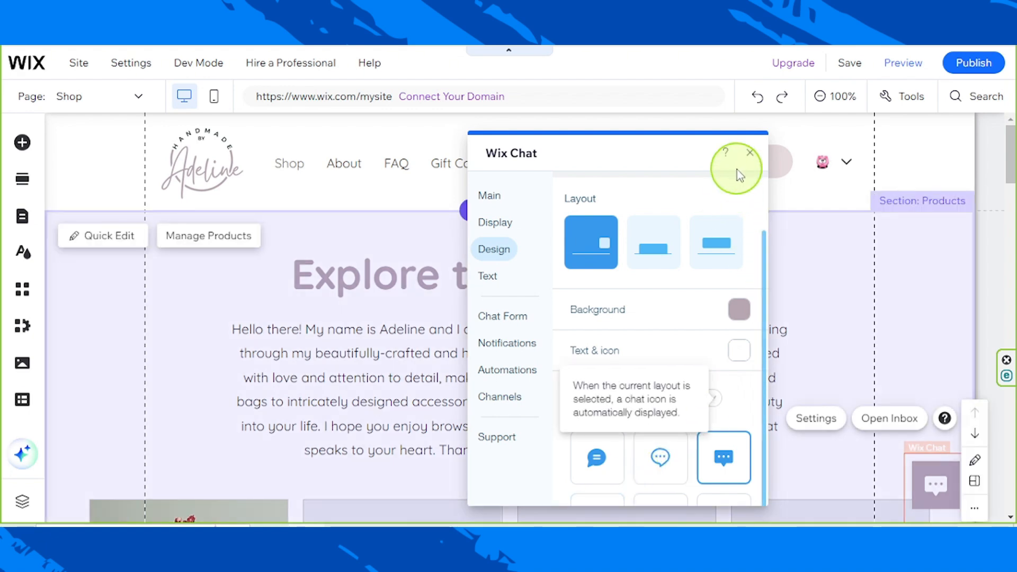
- Close the Wix Chat design settings and select the chat widget on the Shop page
{"action": "left_click", "coordinate": [749, 153]}
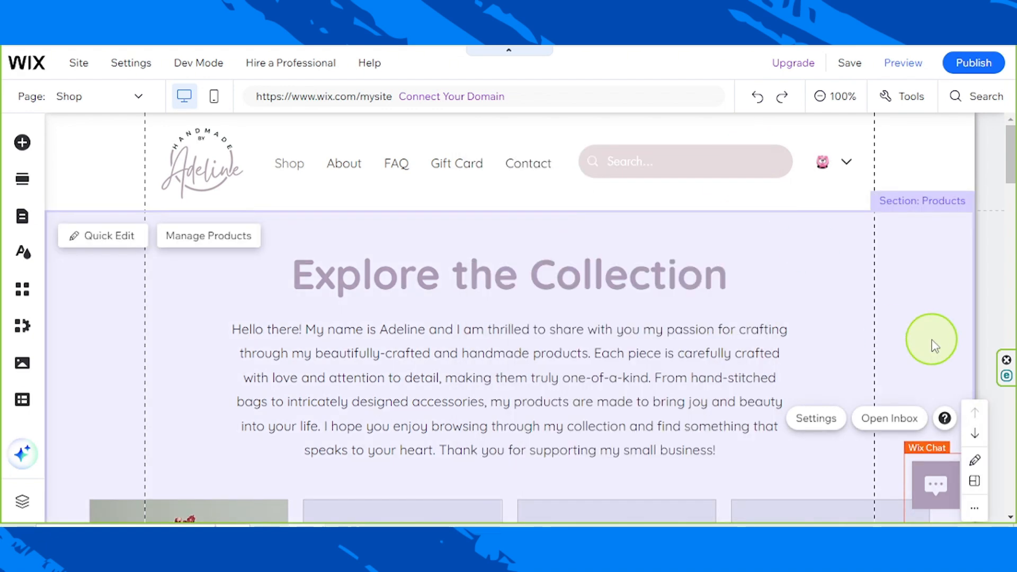
{"action": "left_click", "coordinate": [934, 346]}
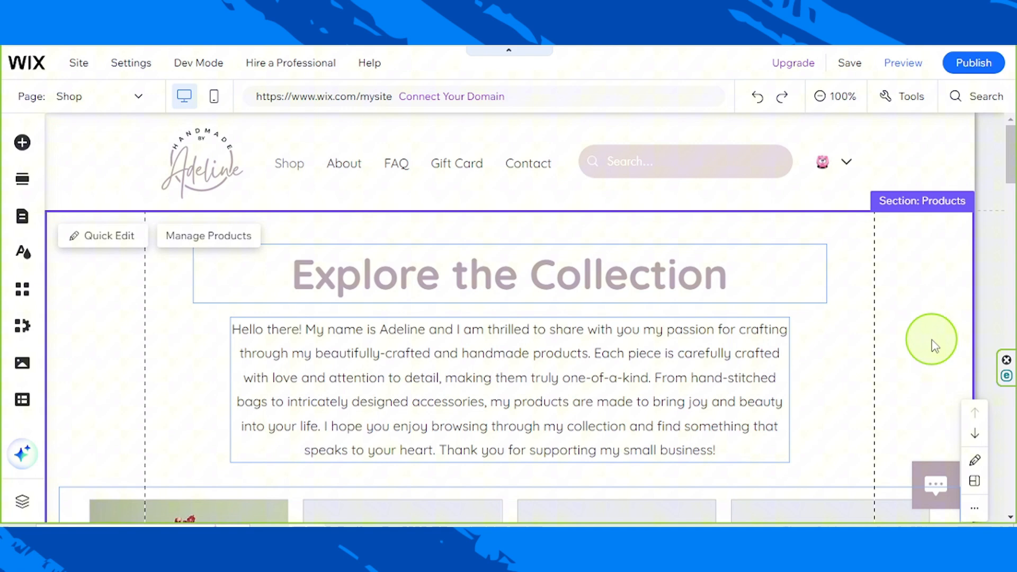
{"action": "left_click", "coordinate": [935, 483]}
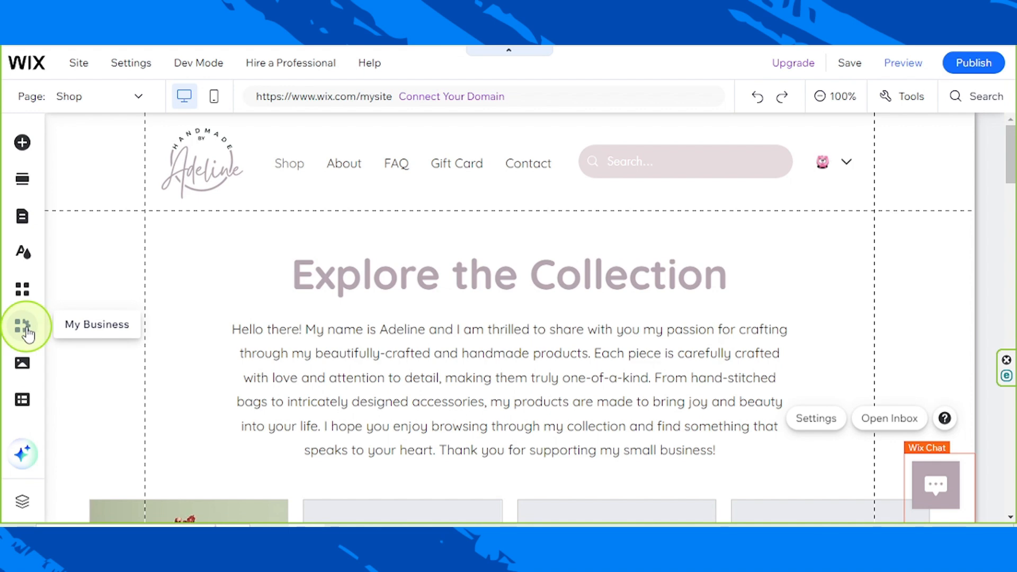
- Look over the Wix Chat management options among the site's business apps, then close the overview
{"action": "left_click", "coordinate": [27, 332]}
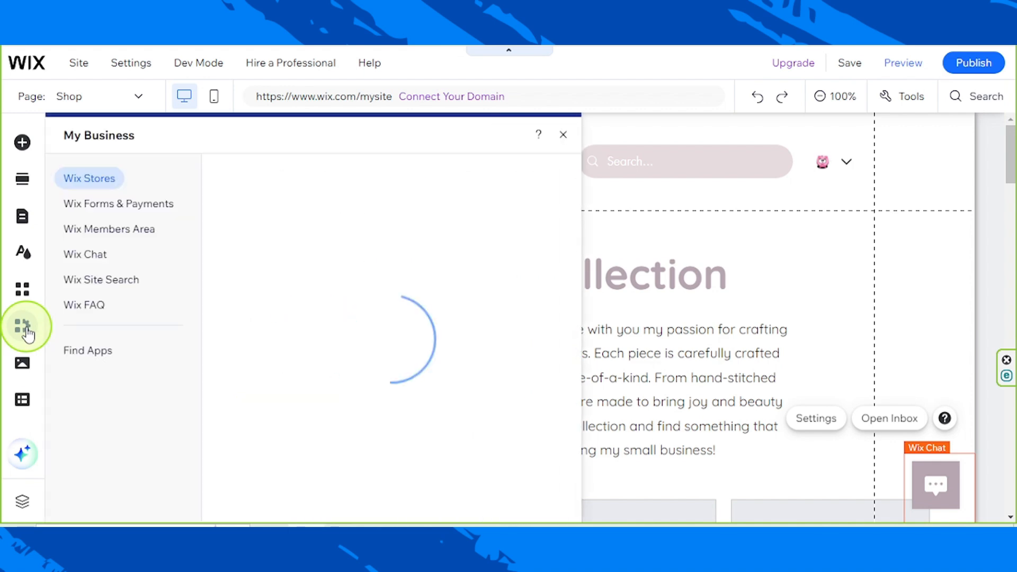
{"action": "left_click", "coordinate": [100, 255]}
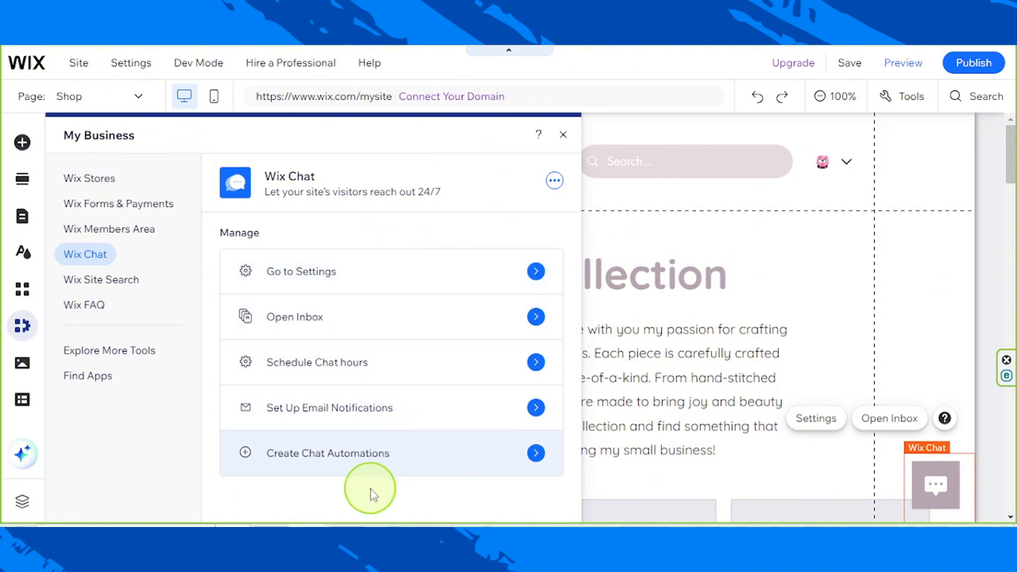
{"action": "left_click", "coordinate": [565, 139]}
- Check the finished Shop page design by going through the product galleries and back up to the header
{"action": "scroll", "coordinate": [749, 363], "scroll_direction": "down", "scroll_amount": 8}
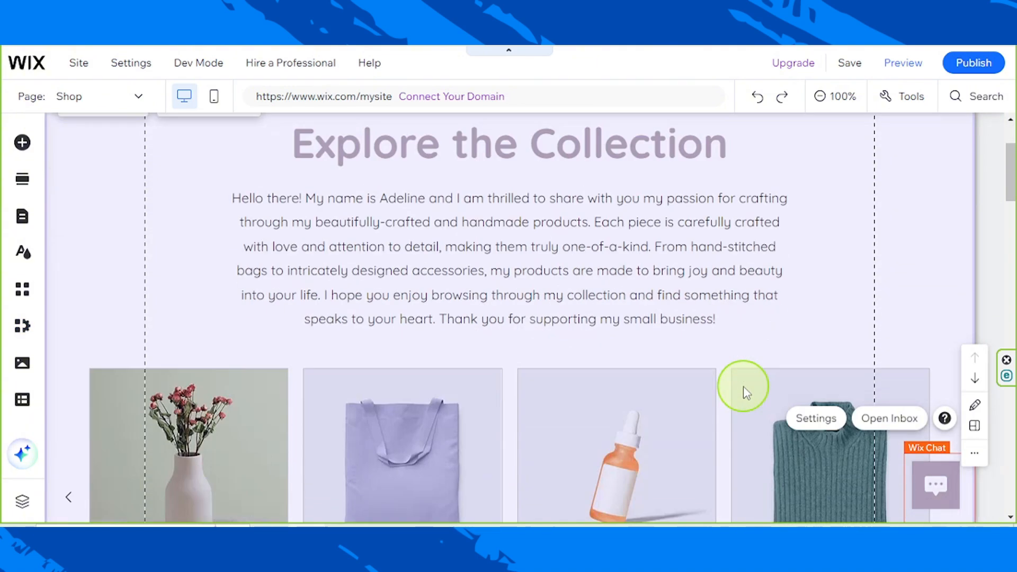
{"action": "scroll", "coordinate": [746, 385], "scroll_direction": "down", "scroll_amount": 10}
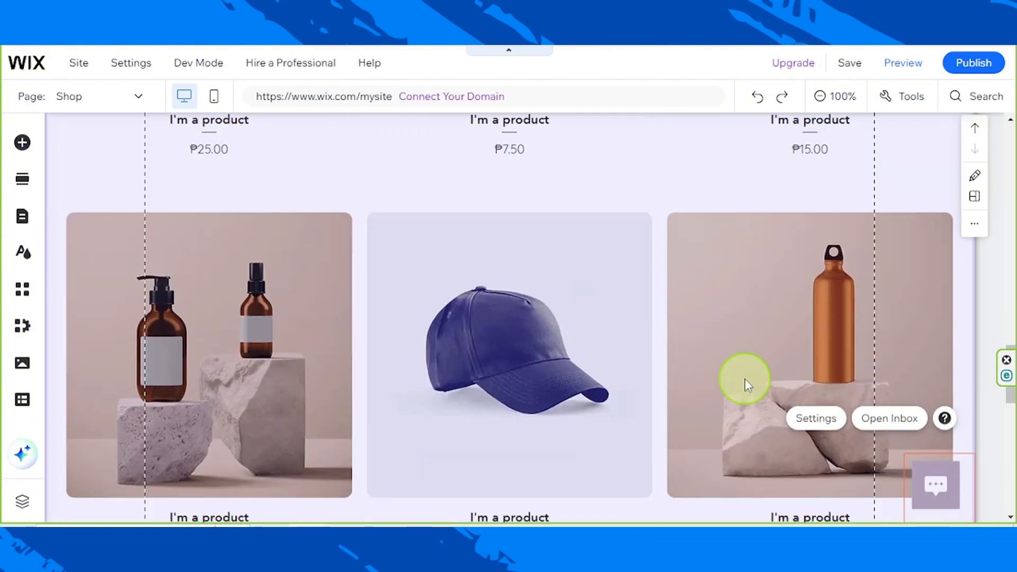
{"action": "scroll", "coordinate": [745, 380], "scroll_direction": "down", "scroll_amount": 8}
{"action": "scroll", "coordinate": [743, 378], "scroll_direction": "up", "scroll_amount": 15}
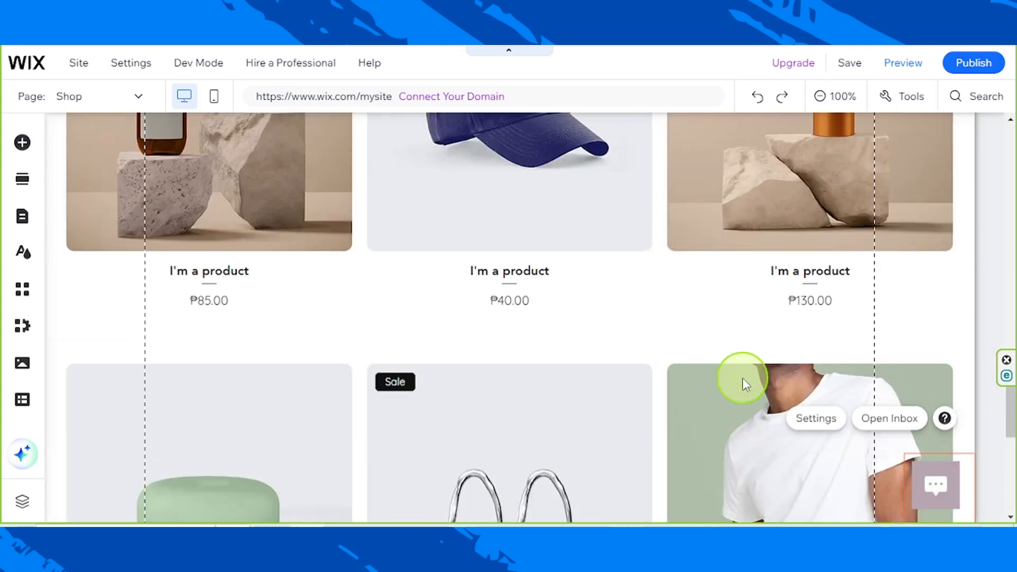
{"action": "scroll", "coordinate": [747, 337], "scroll_direction": "up", "scroll_amount": 15}
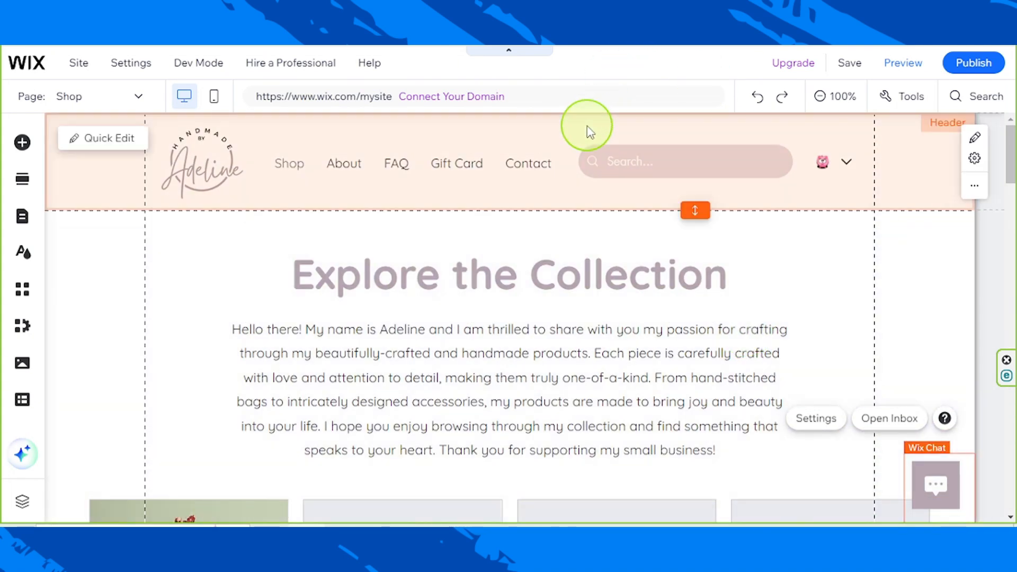
{"action": "left_click", "coordinate": [589, 132]}
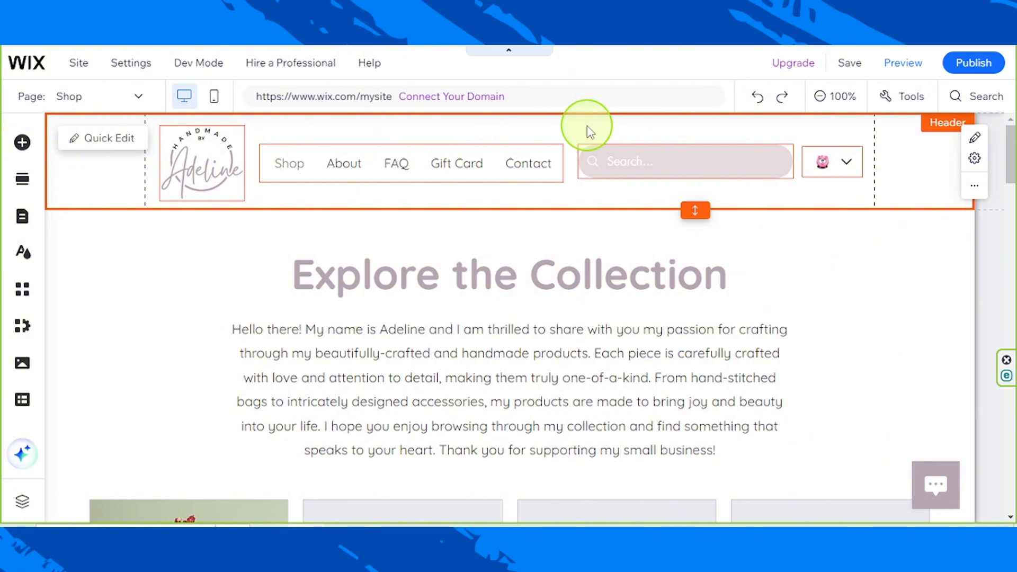
{"action": "left_click", "coordinate": [635, 69]}
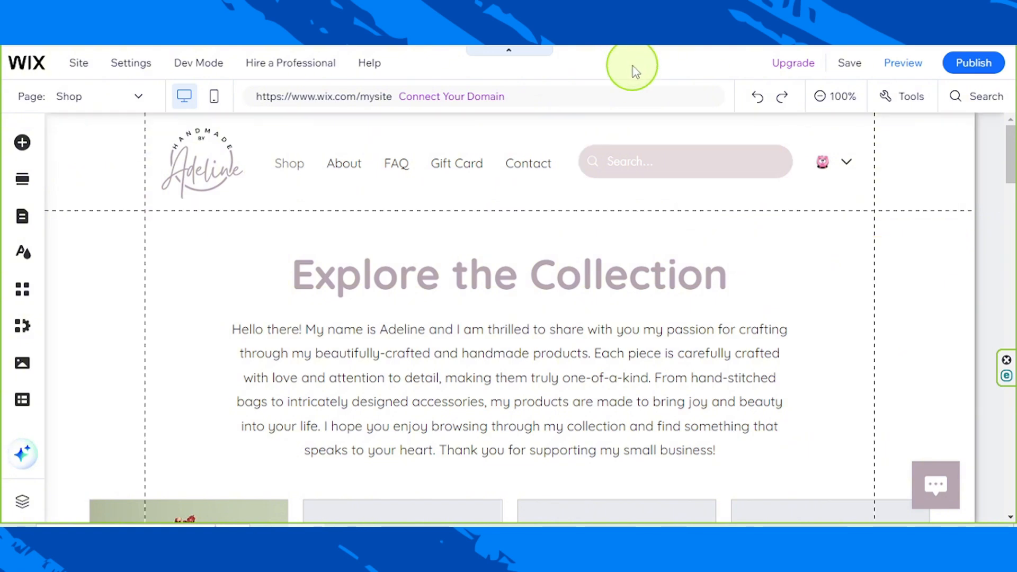